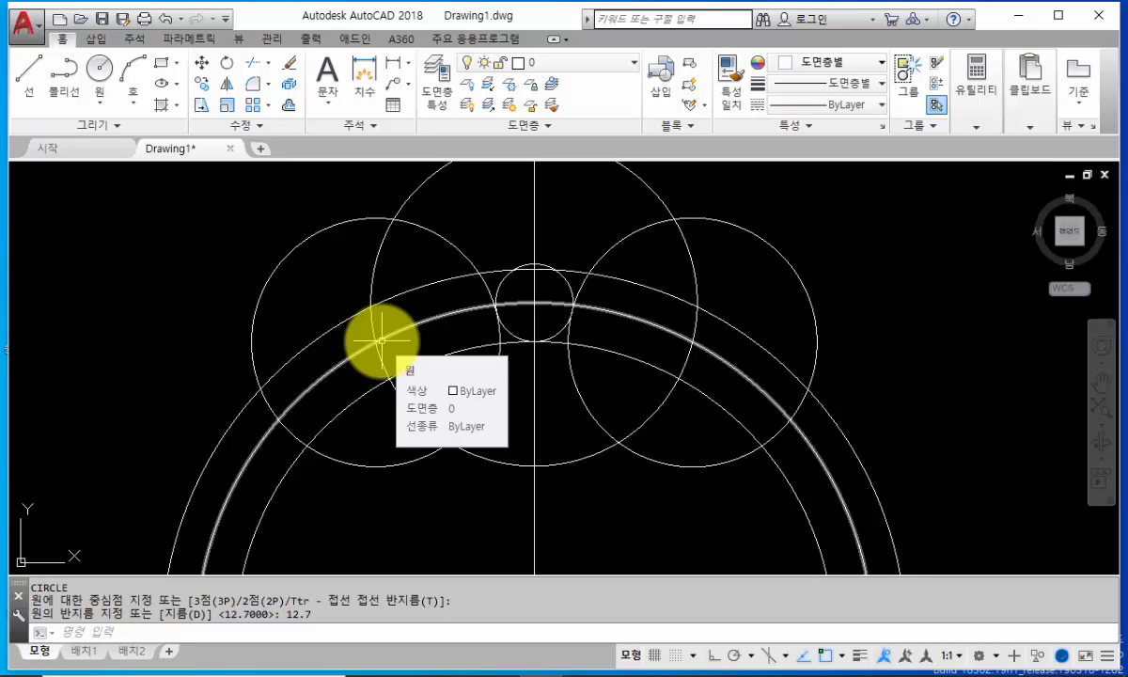
scroll(518, 335, up, 2)
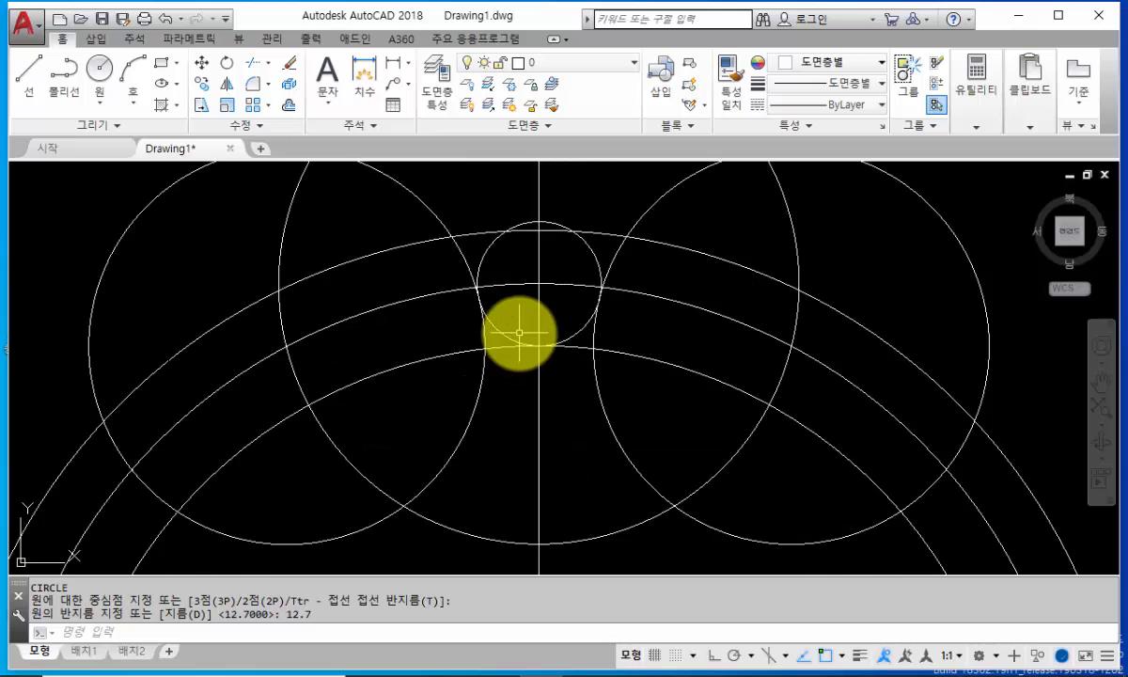
middle_drag(519, 333, 492, 386)
scroll(546, 430, down, 2)
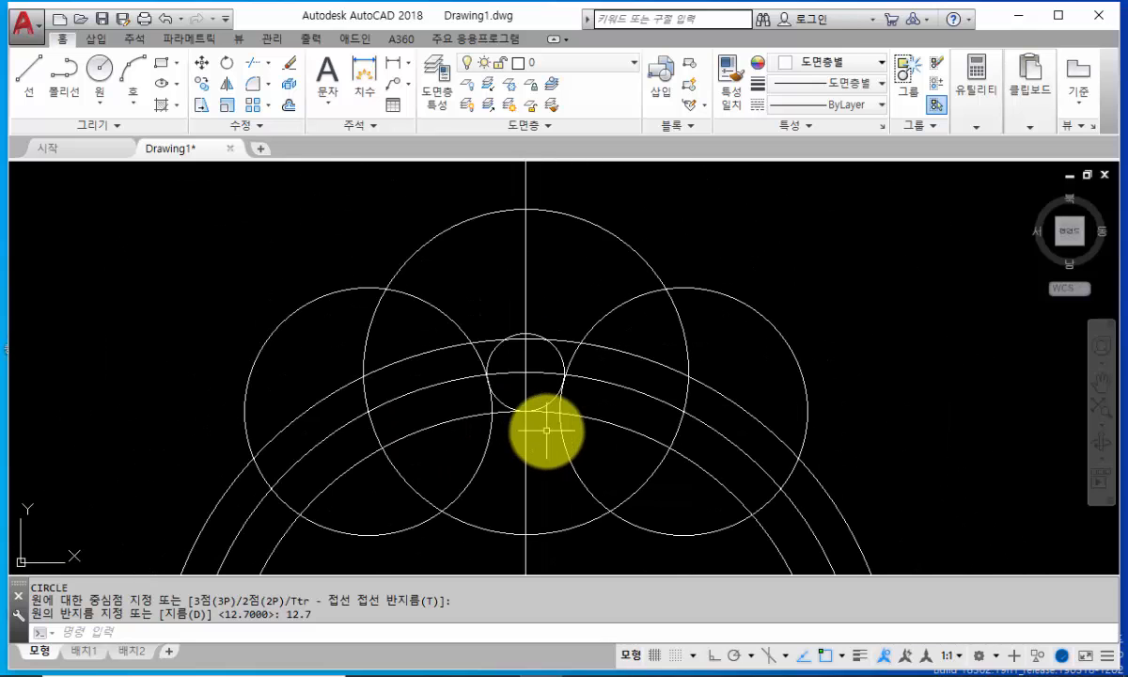
text(r)
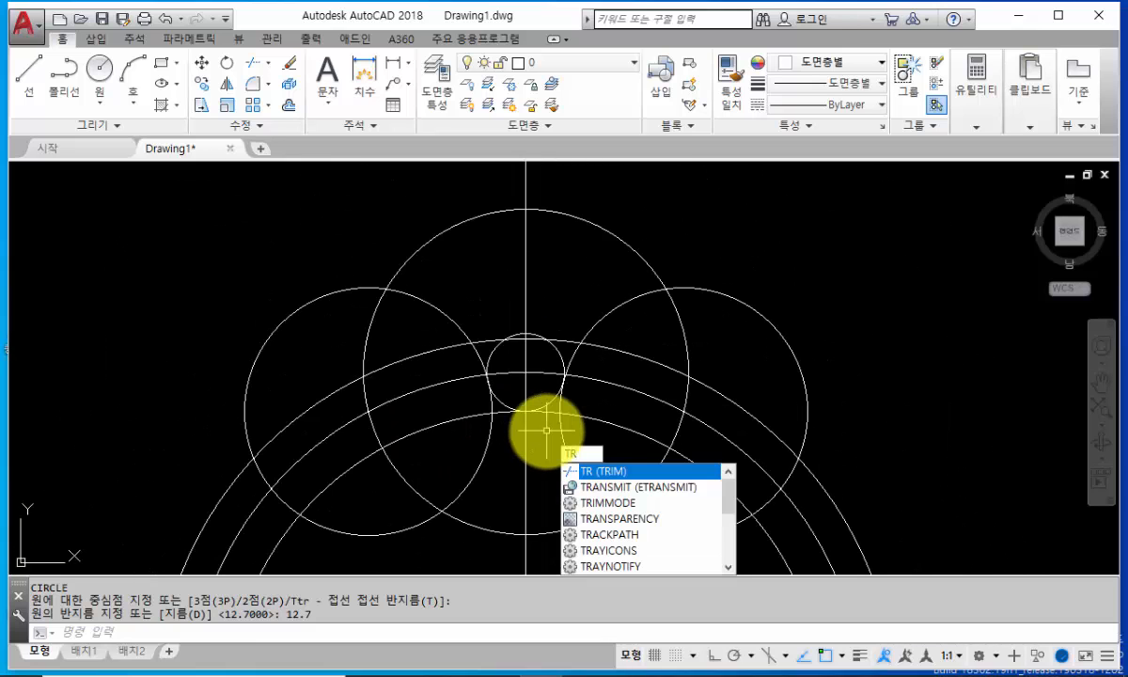
key(Return)
key(Return)
scroll(549, 433, up, 2)
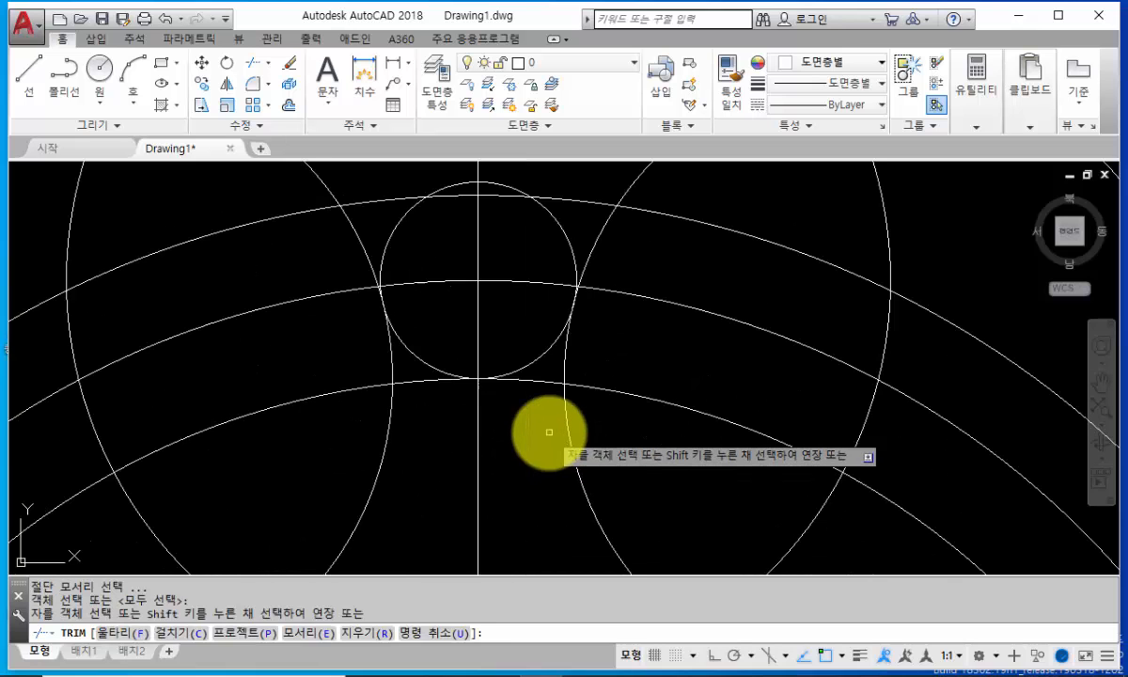
scroll(385, 347, up, 2)
middle_drag(385, 348, 447, 497)
scroll(423, 395, down, 2)
middle_drag(454, 400, 506, 374)
scroll(512, 382, down, 2)
middle_drag(649, 456, 696, 458)
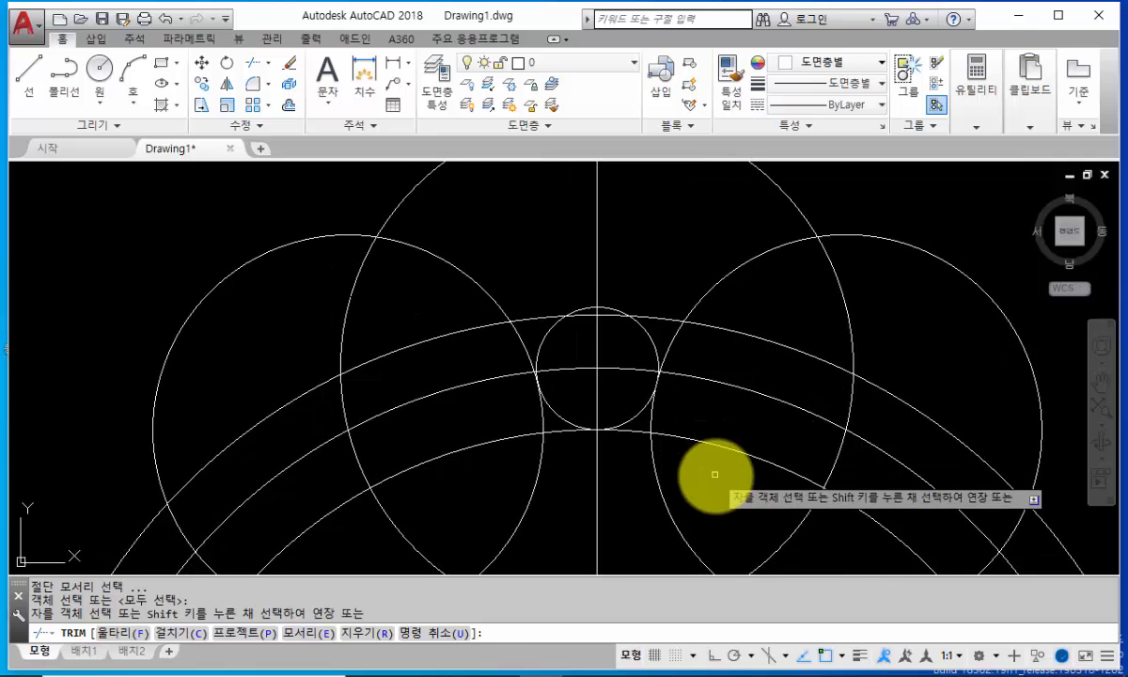
key(Escape)
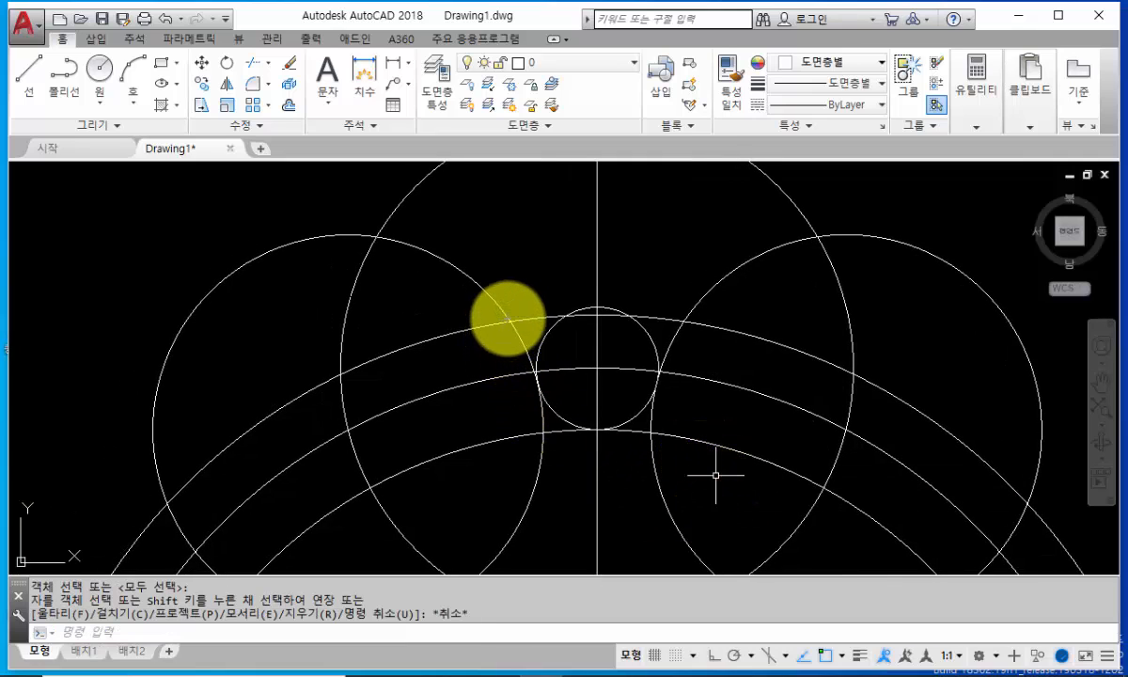
click(508, 317)
mouse_move(508, 318)
mouse_down()
mouse_move(559, 405)
mouse_move(600, 431)
mouse_move(642, 395)
mouse_move(669, 329)
mouse_move(609, 435)
mouse_move(504, 322)
mouse_move(556, 393)
mouse_move(612, 431)
mouse_move(666, 345)
mouse_move(716, 353)
mouse_up()
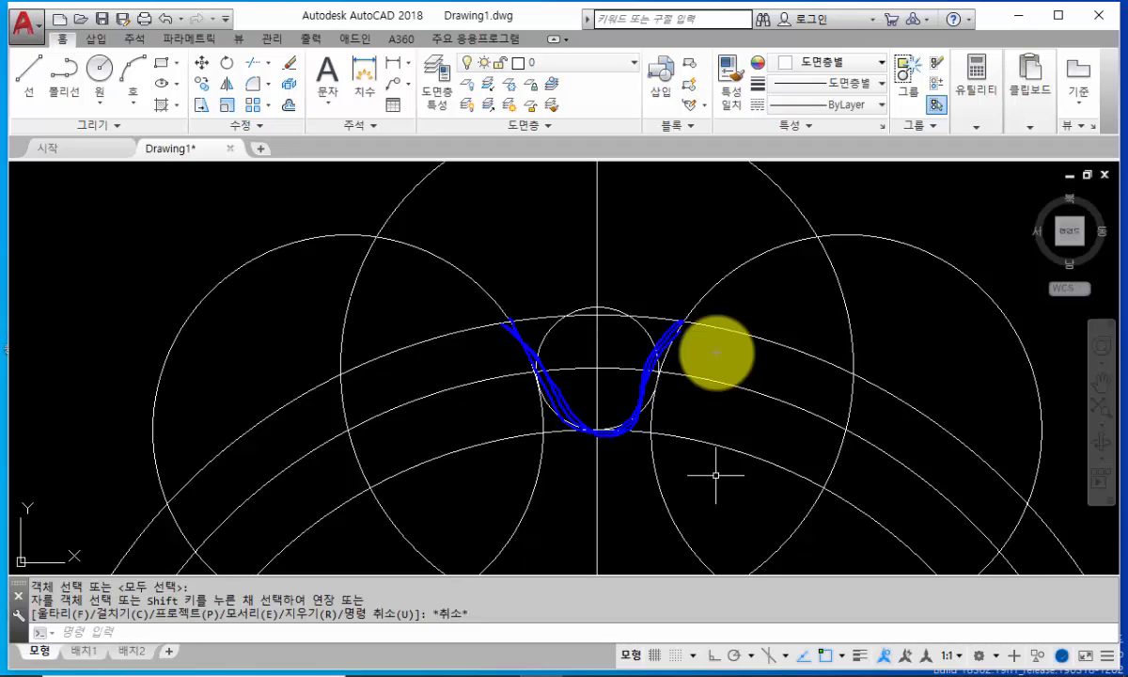
drag(716, 352, 716, 352)
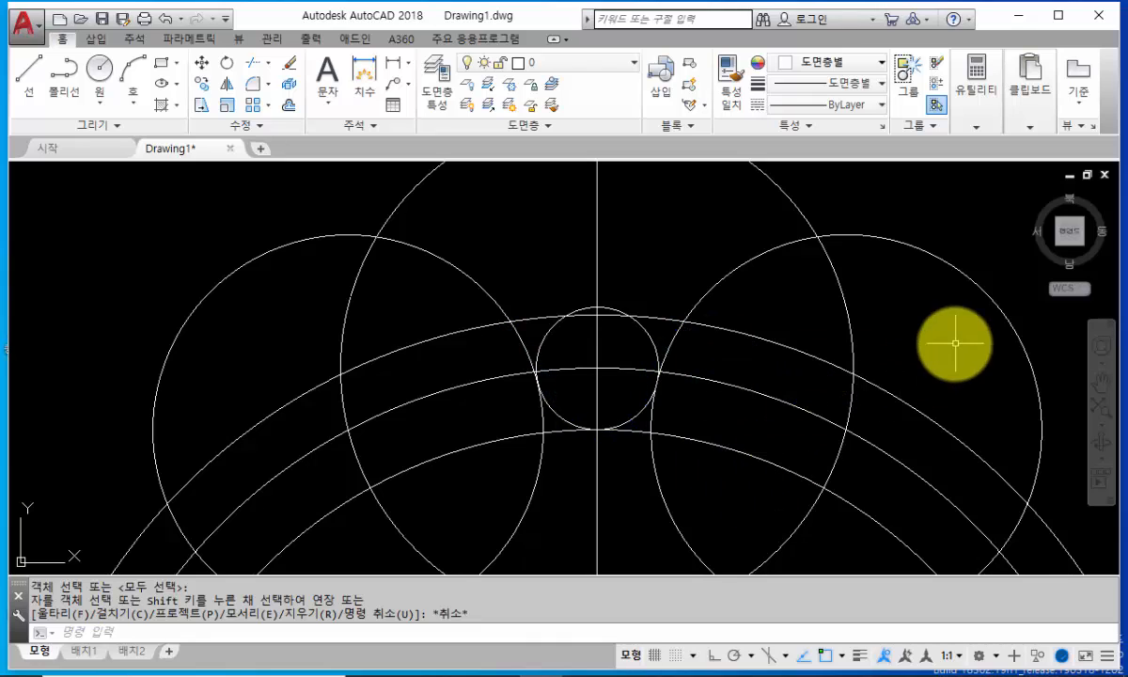
Step: Erase the large construction circle centred on the vertical axis and the innermost of the three concentric circles
text(e)
key(Return)
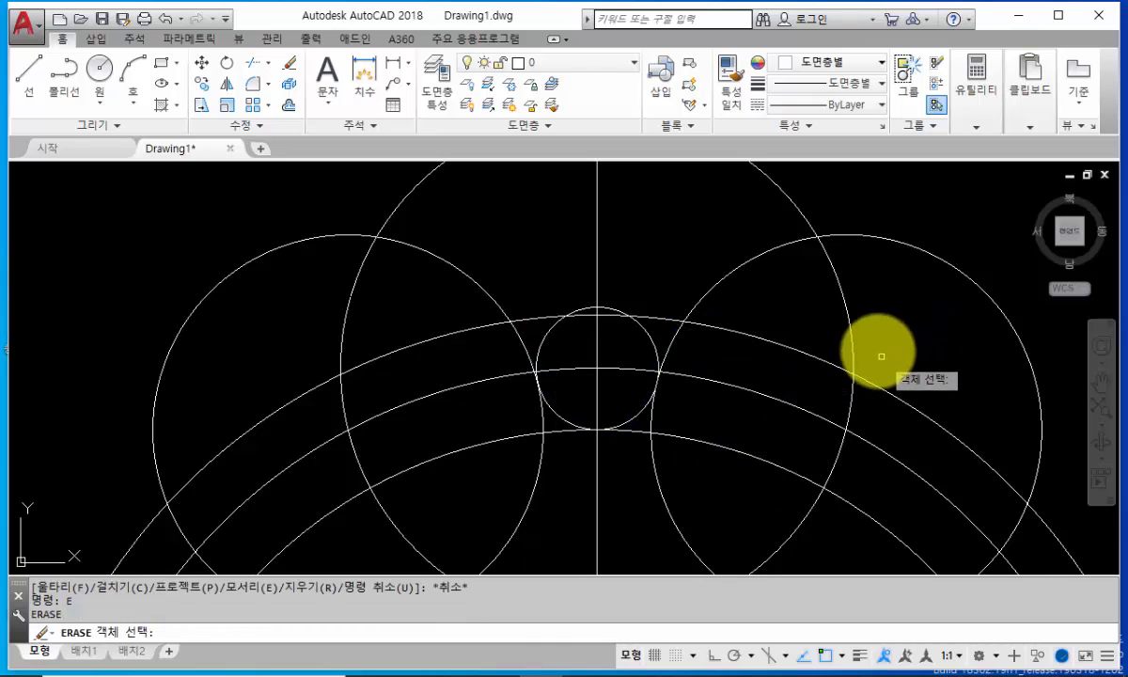
click(846, 315)
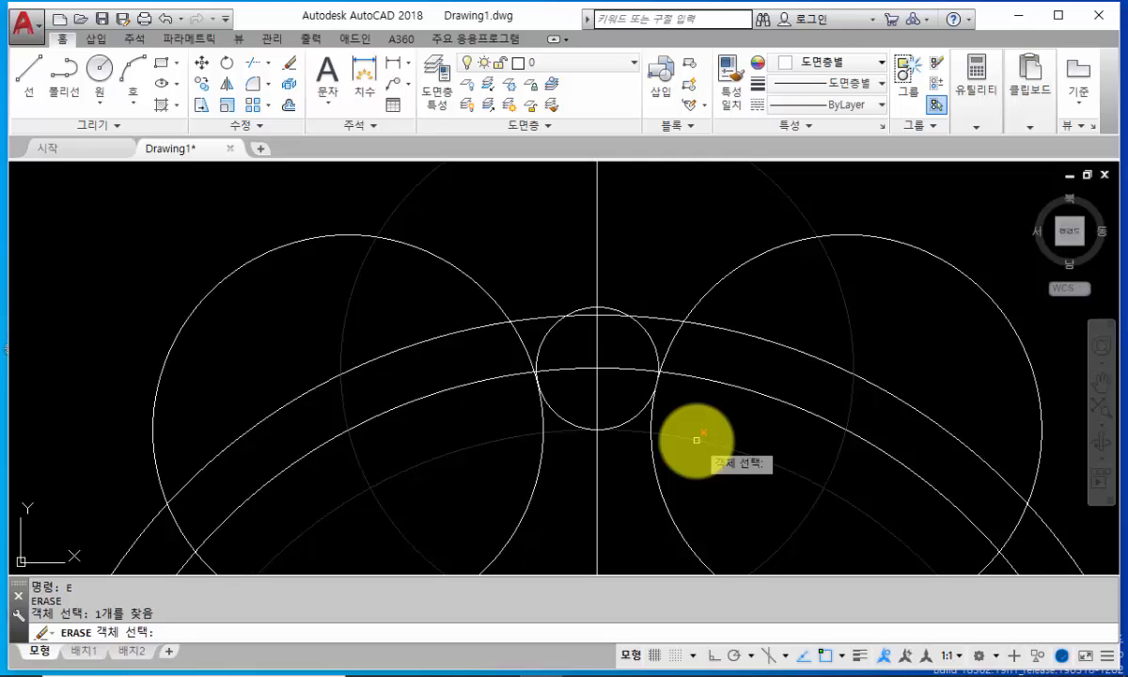
click(696, 440)
key(Return)
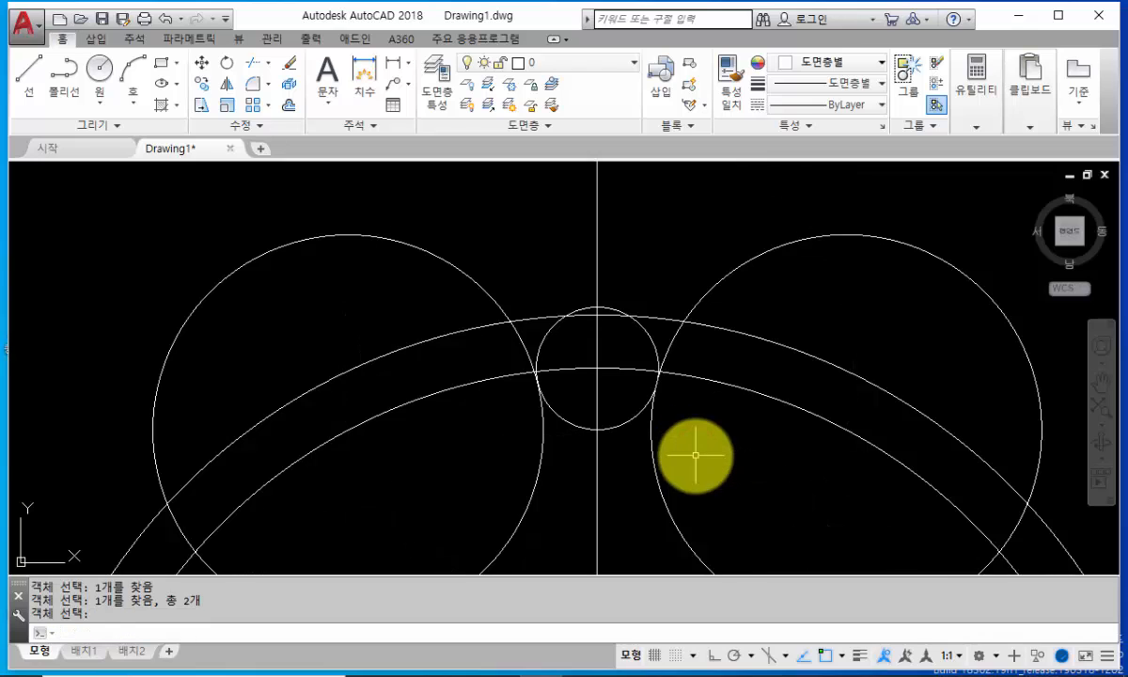
Step: Trim the left side circle below its tangent point with the small circle and the small circle's piece up to the inner concentric circle
text(tr)
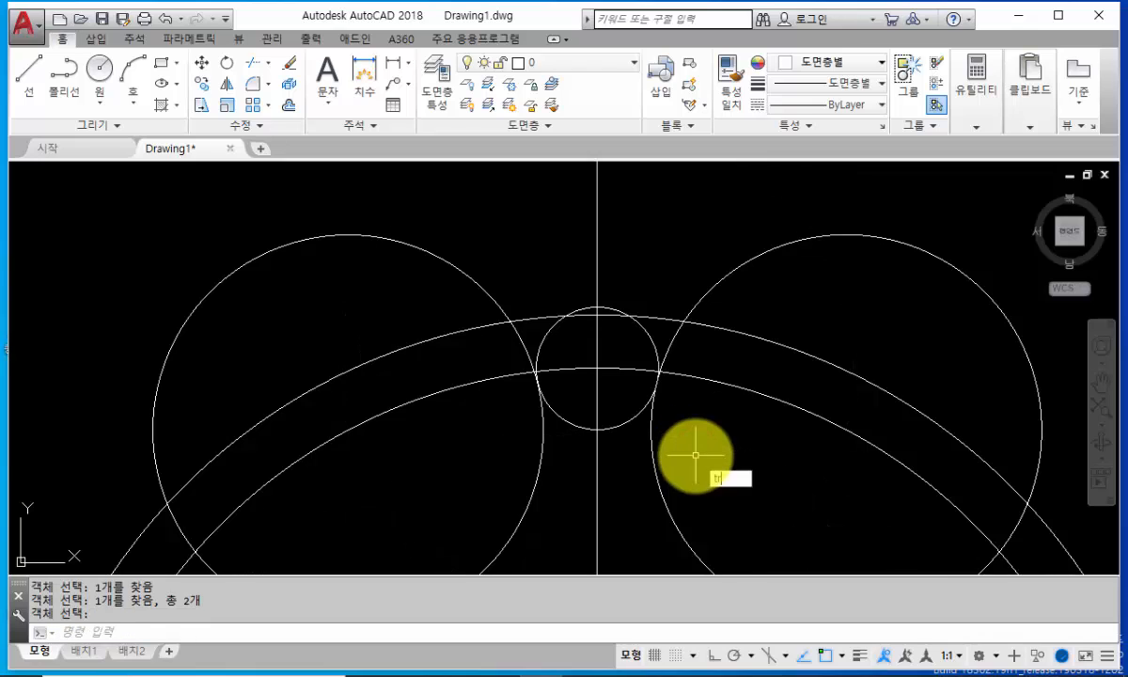
key(Return)
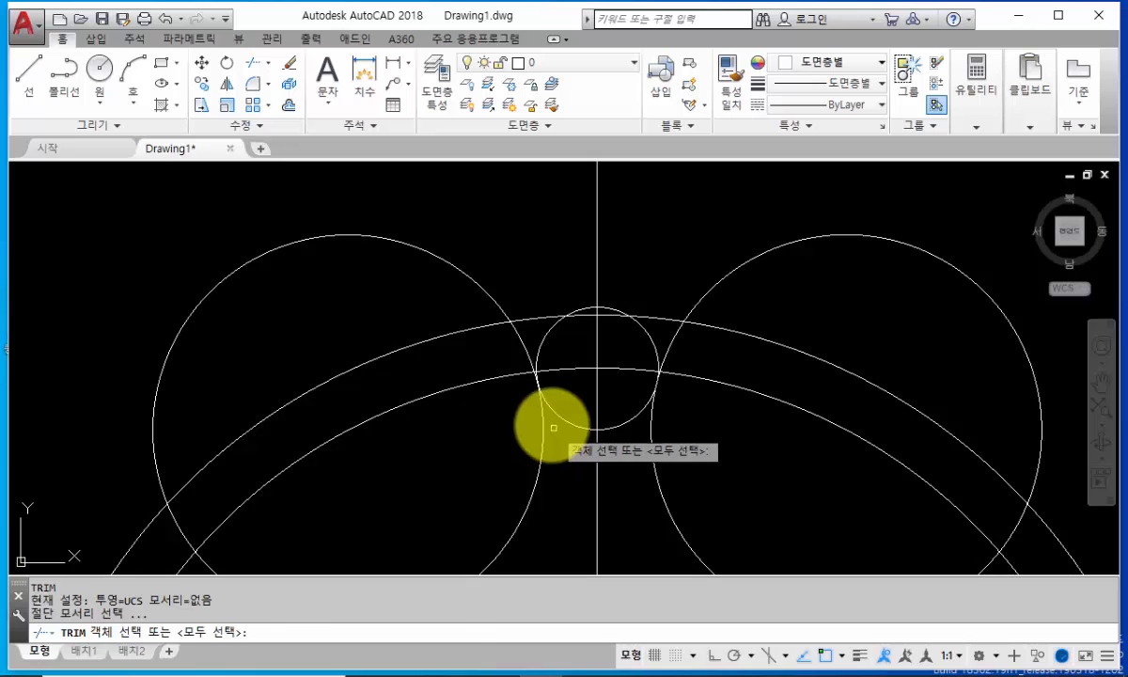
key(Return)
scroll(544, 385, up, 5)
middle_drag(518, 365, 523, 448)
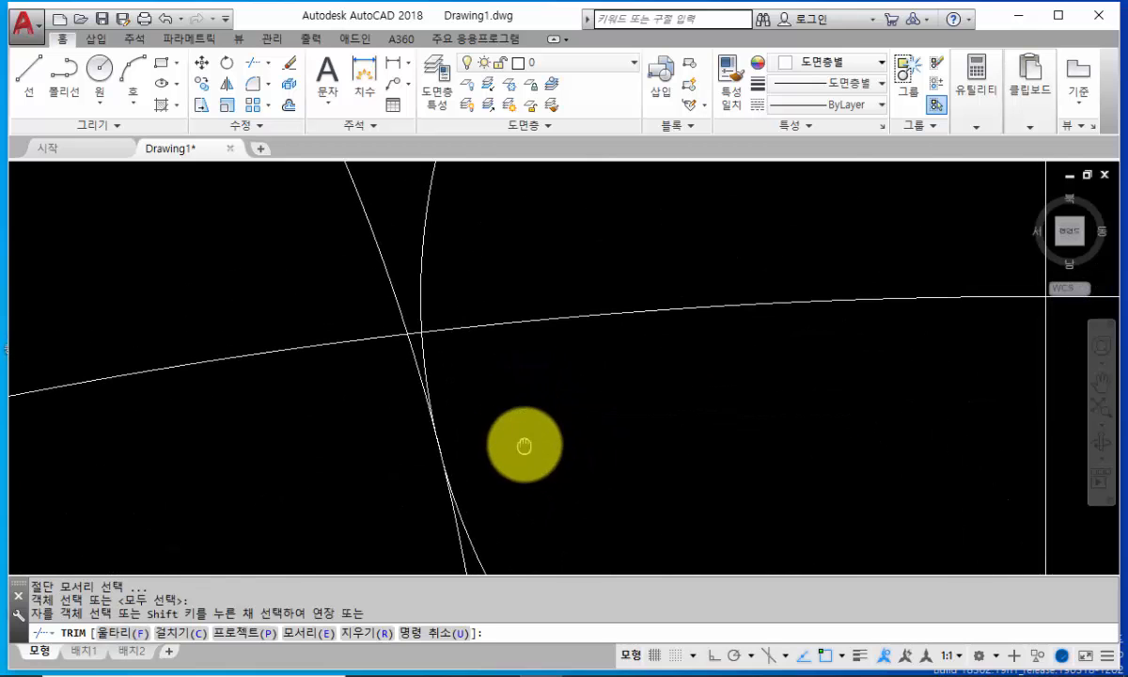
scroll(447, 312, down, 3)
scroll(448, 313, down, 2)
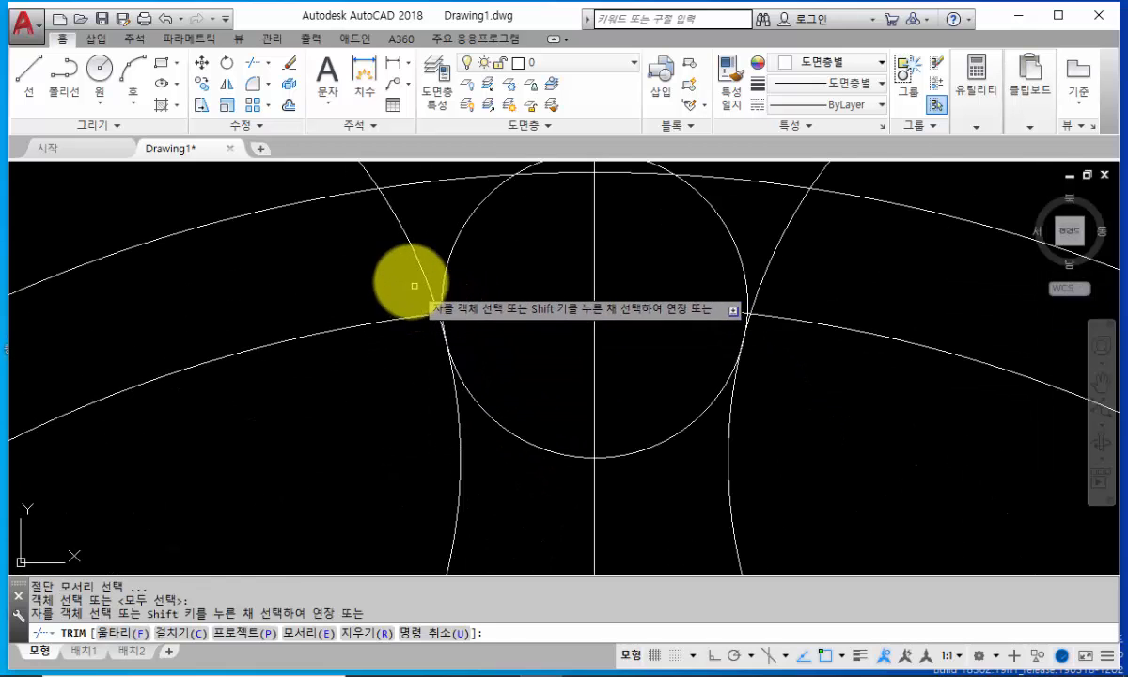
scroll(440, 340, up, 4)
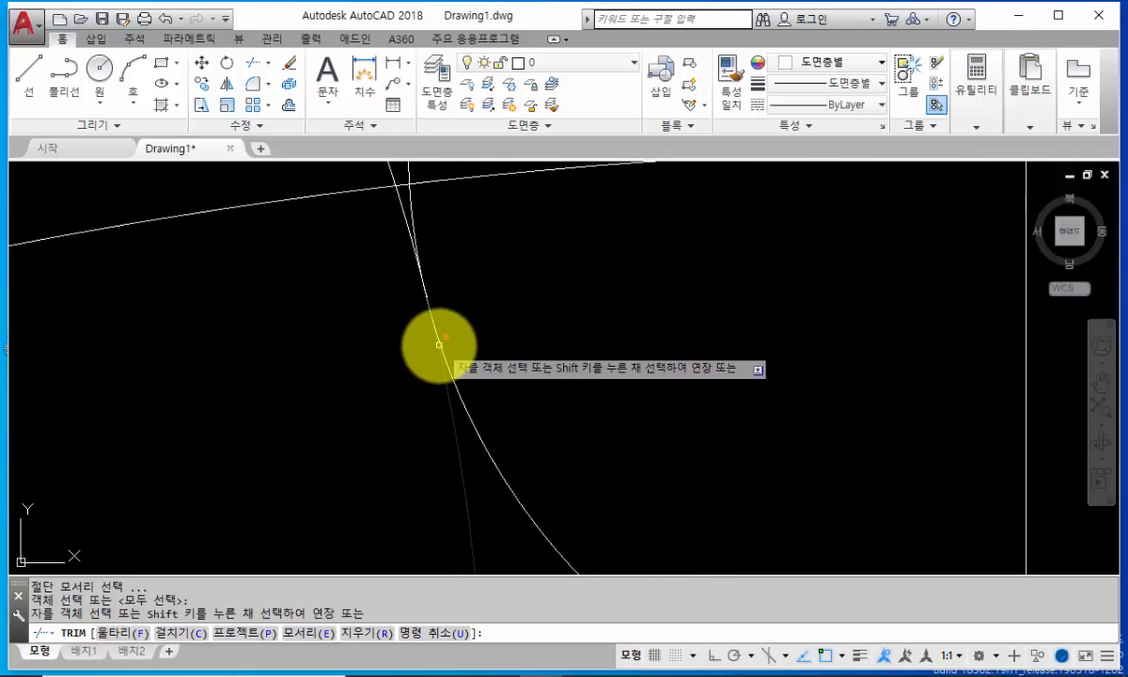
scroll(449, 420, up, 2)
middle_drag(452, 429, 437, 207)
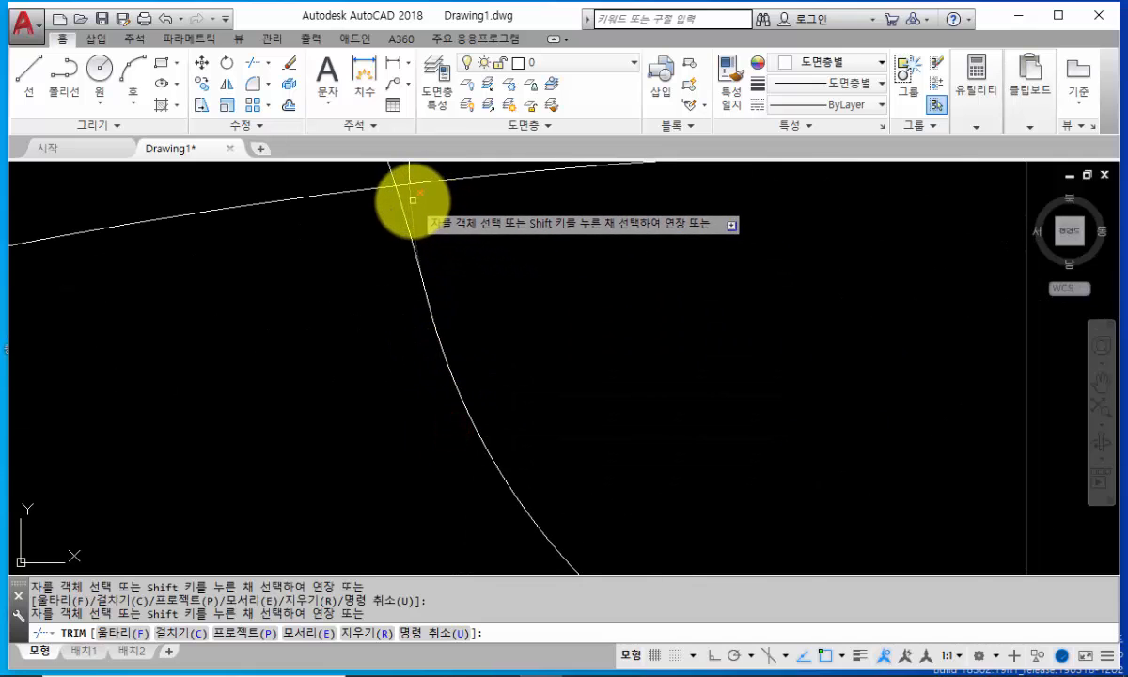
click(410, 198)
Step: Trim the right side circle below its tangent point with the small circle and the small circle's piece up to the inner concentric circle
scroll(526, 292, down, 5)
scroll(740, 291, up, 2)
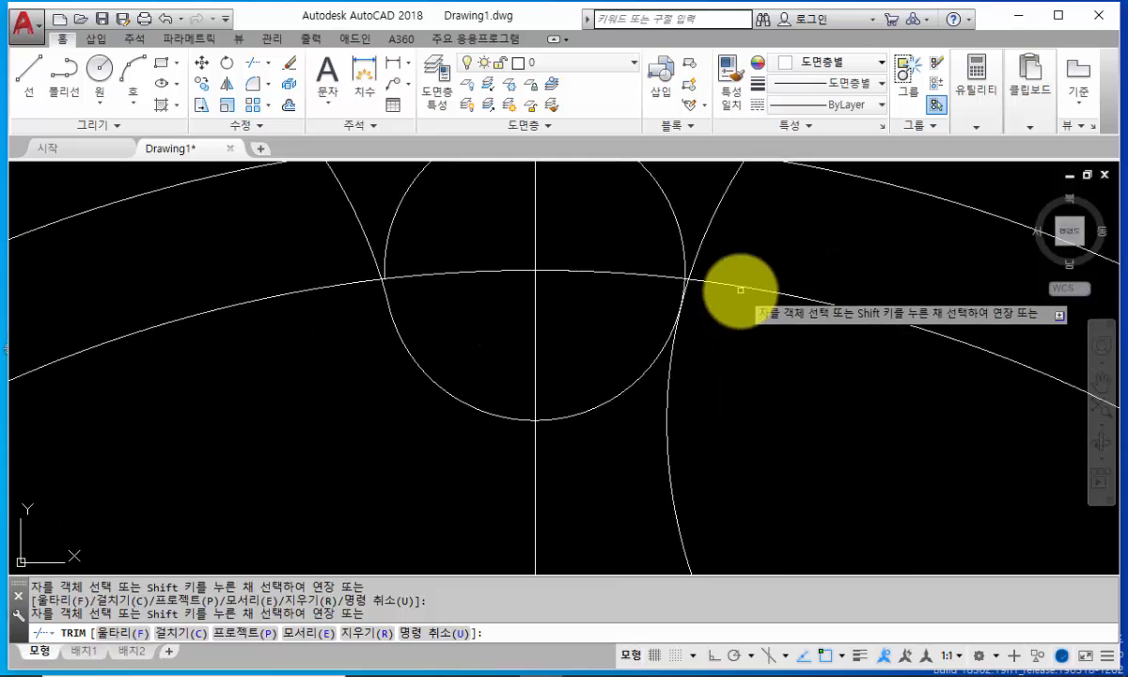
click(668, 374)
scroll(686, 272, up, 3)
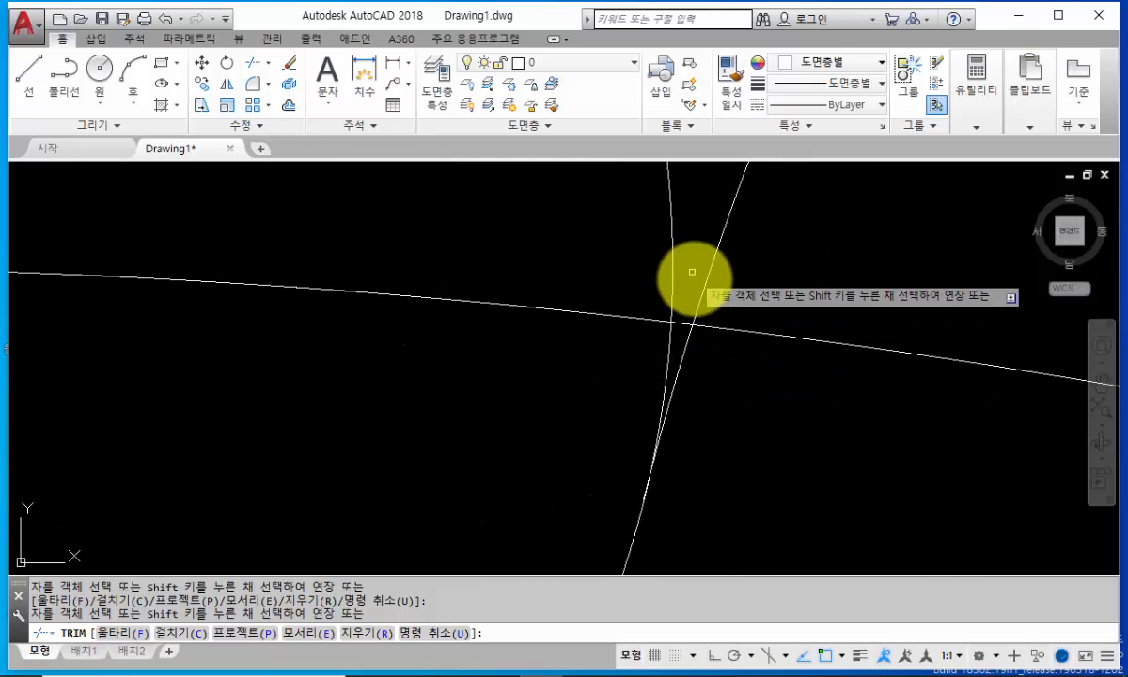
scroll(700, 310, down, 1)
middle_drag(711, 327, 782, 348)
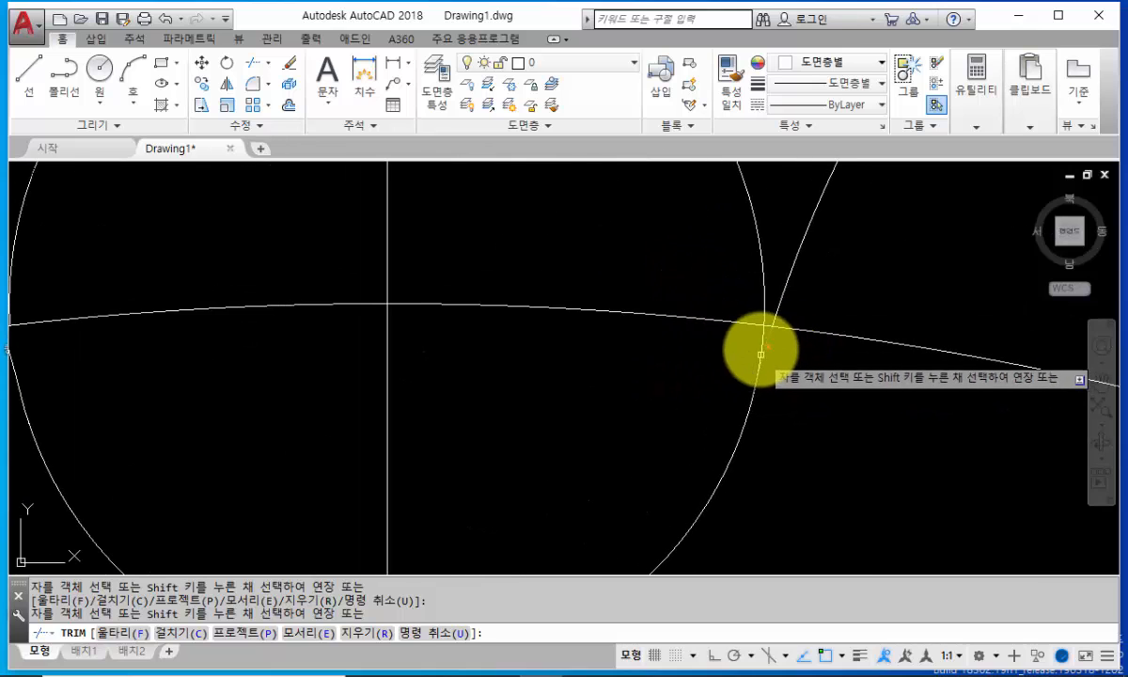
click(762, 337)
scroll(687, 355, down, 4)
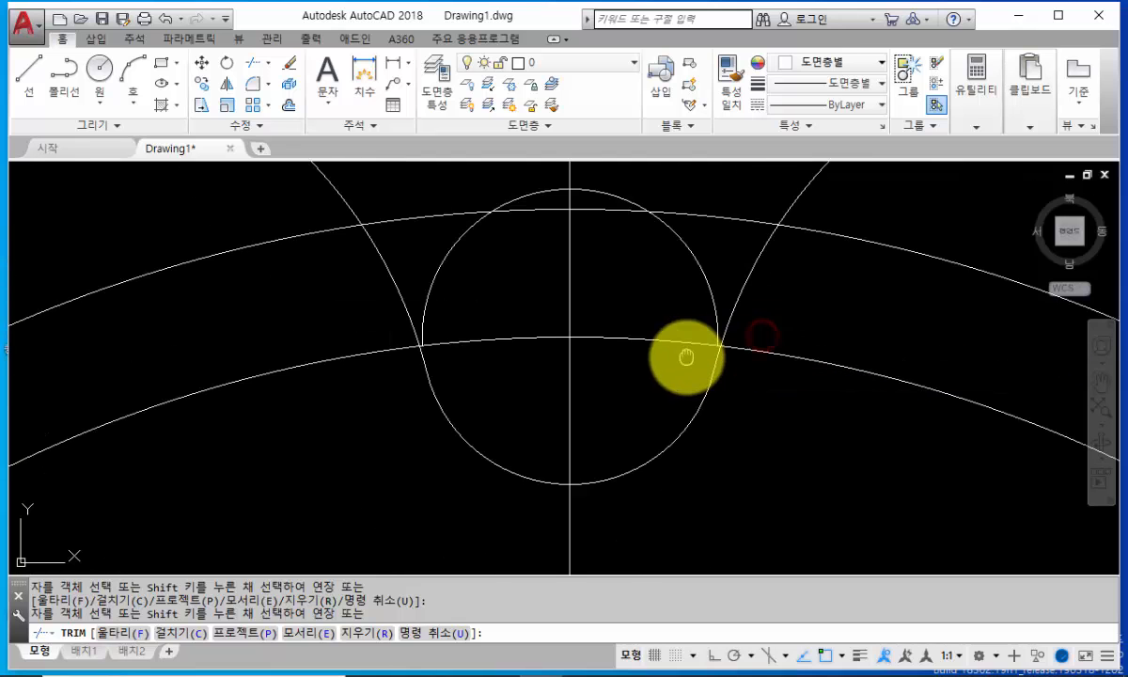
middle_drag(687, 356, 731, 403)
scroll(808, 310, down, 4)
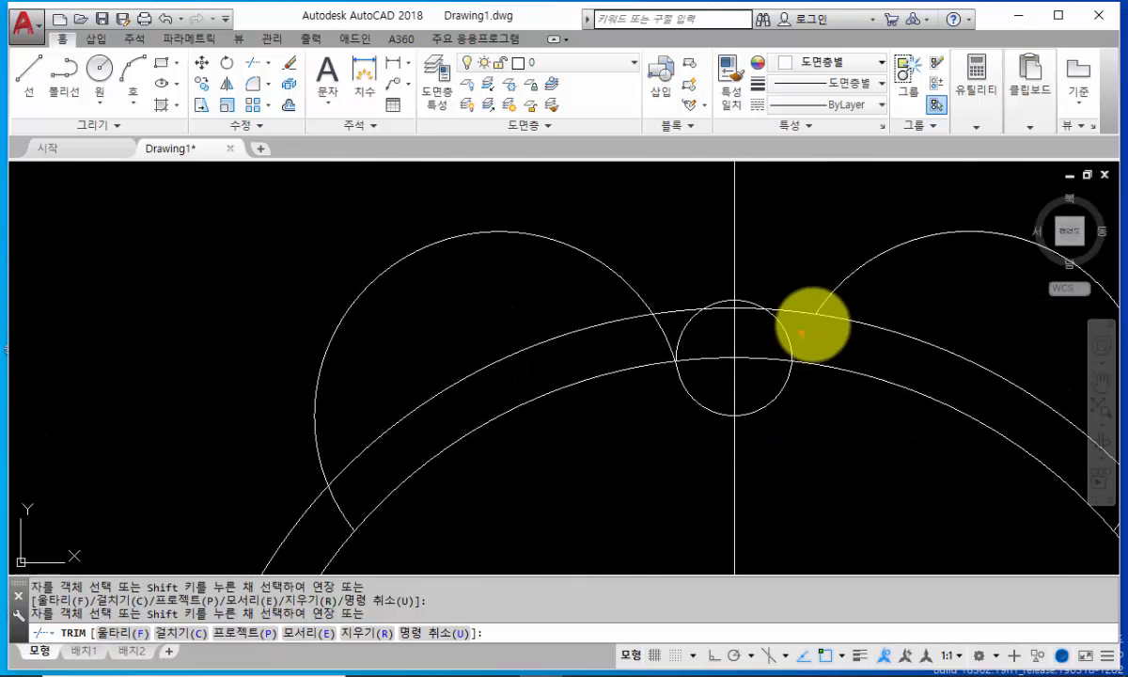
Step: Trim both side circles outside the outer concentric circle and the small circle's two side arcs between the concentric circles
click(833, 285)
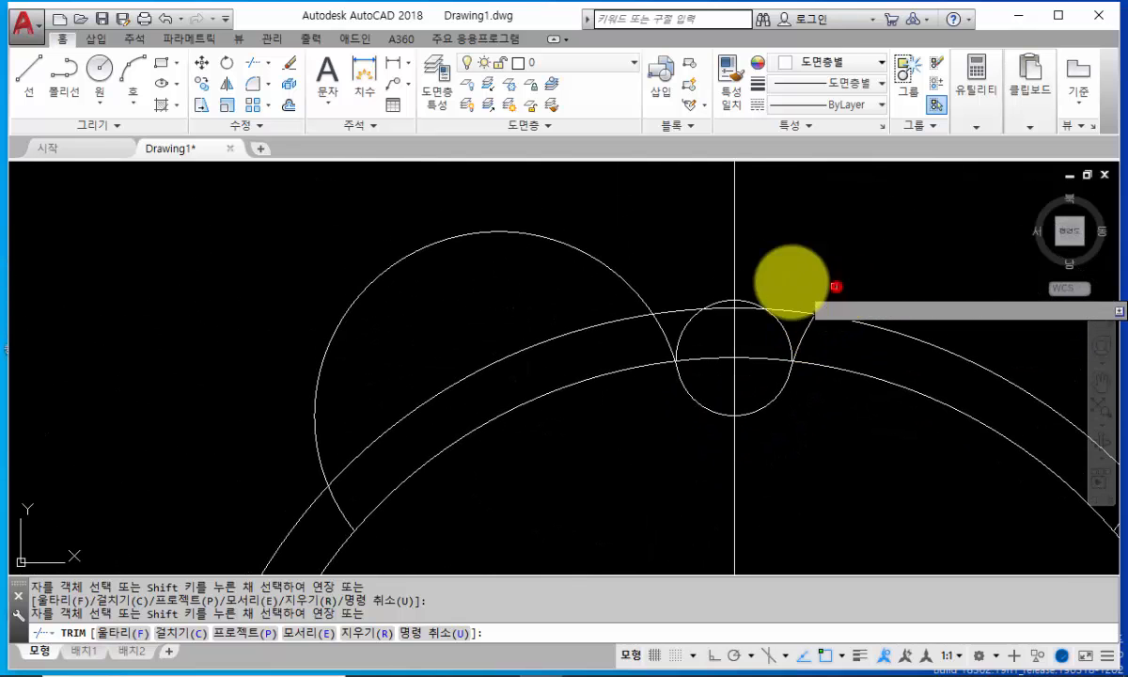
click(639, 288)
middle_drag(831, 427, 753, 364)
scroll(753, 367, down, 2)
scroll(685, 352, up, 4)
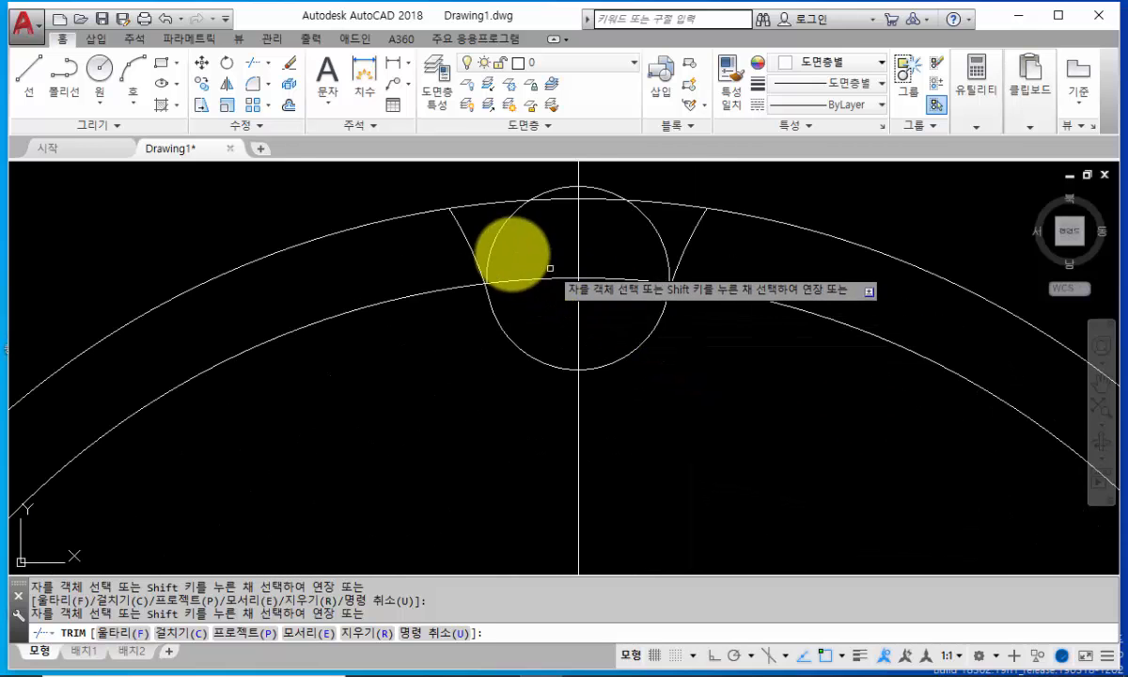
click(493, 244)
click(659, 238)
scroll(659, 240, down, 4)
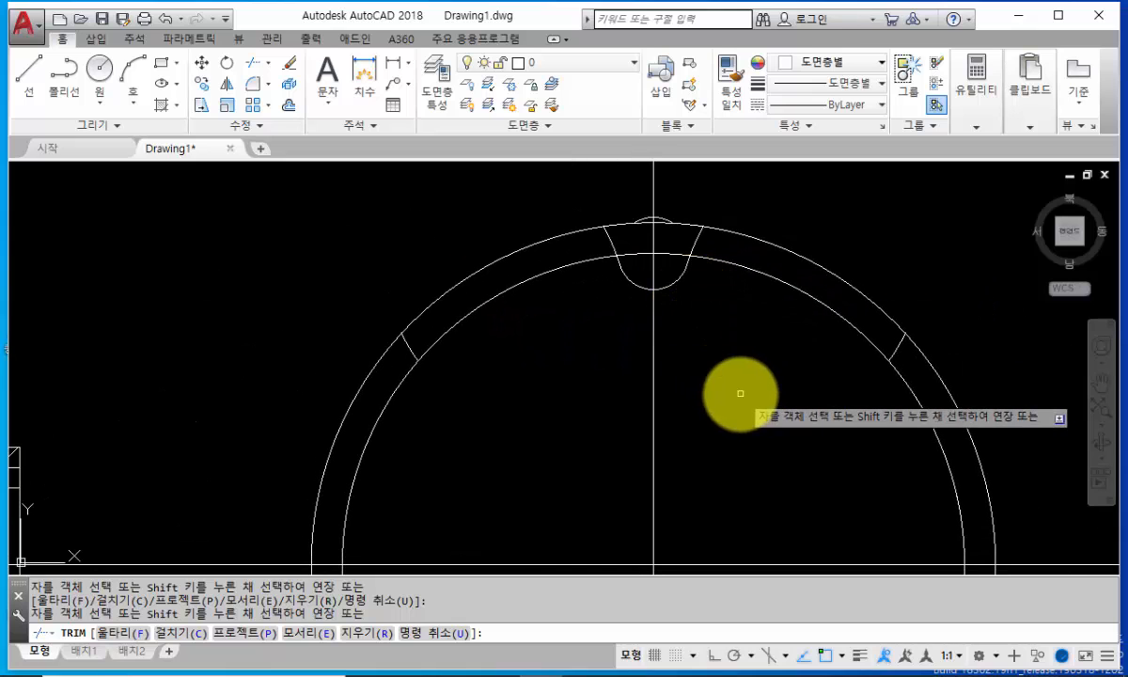
key(Return)
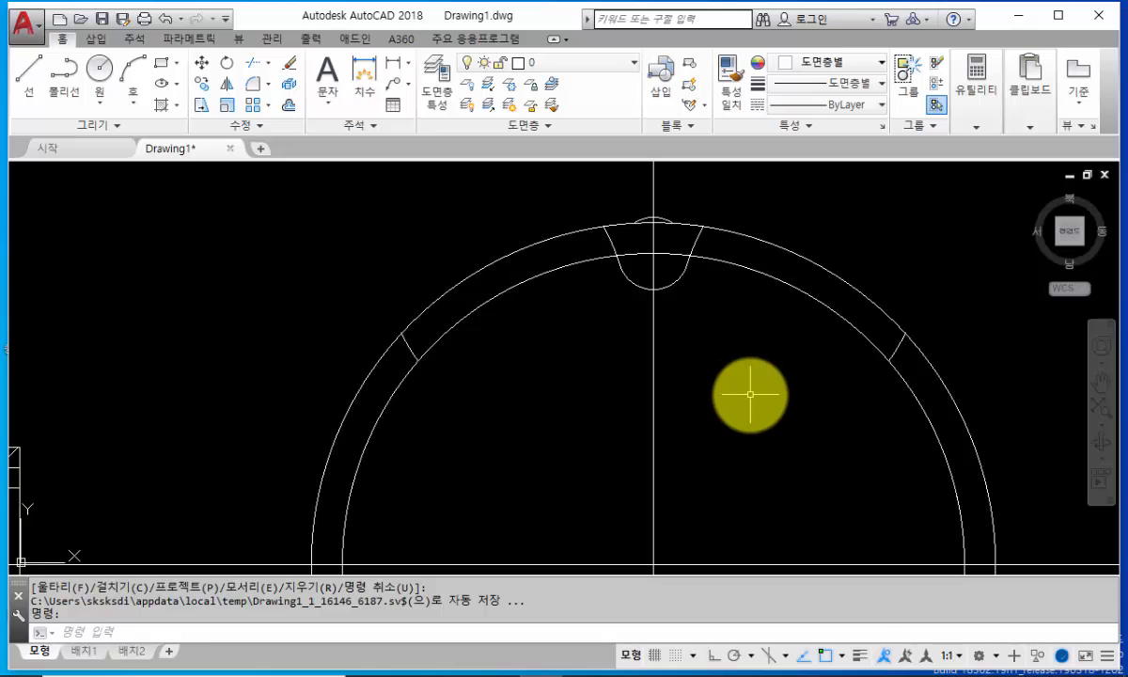
Step: Erase the two leftover arc fragments in the ring and the small arc above the outer circle
text(E)
key(Return)
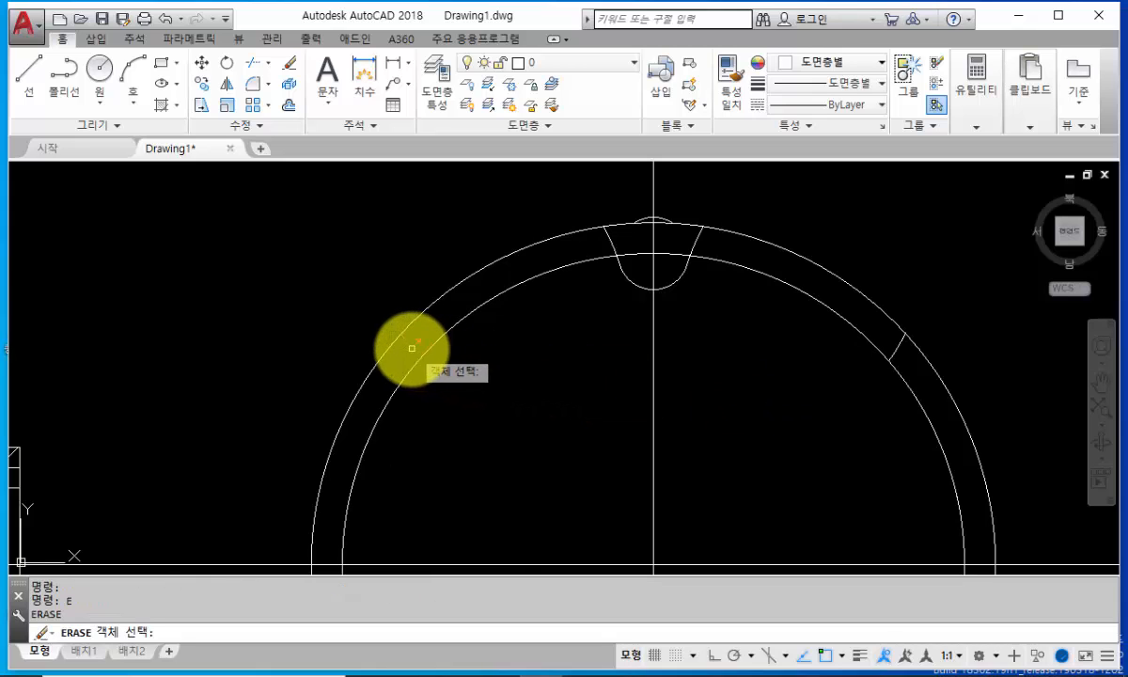
click(411, 348)
click(895, 348)
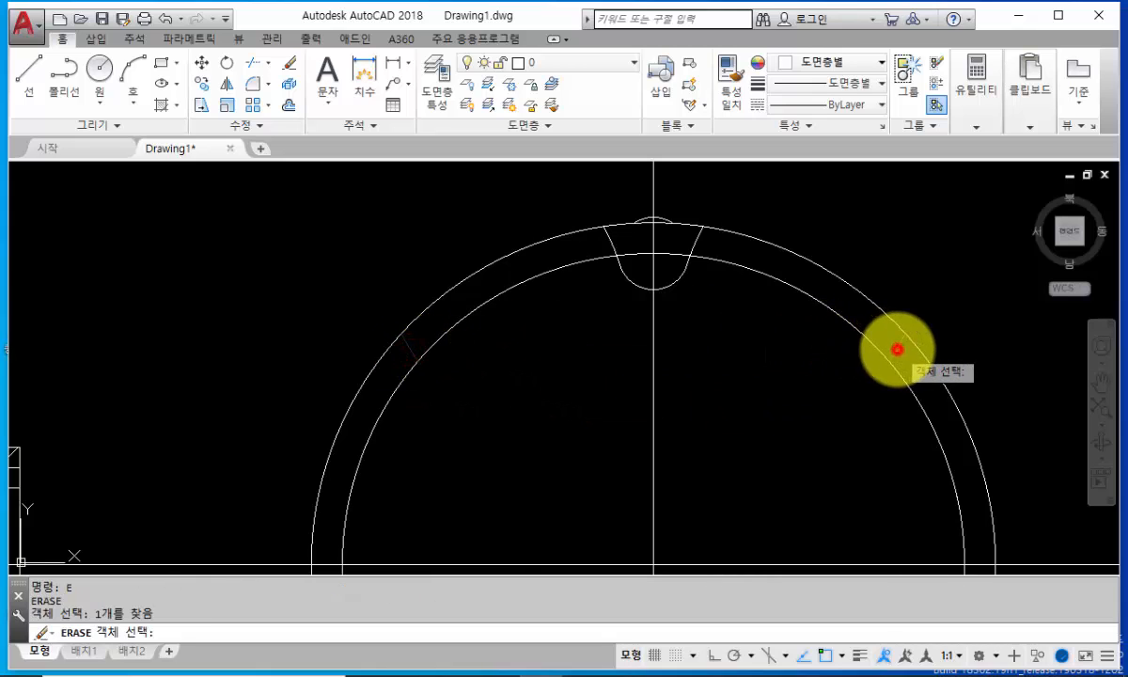
click(666, 218)
scroll(676, 282, down, 2)
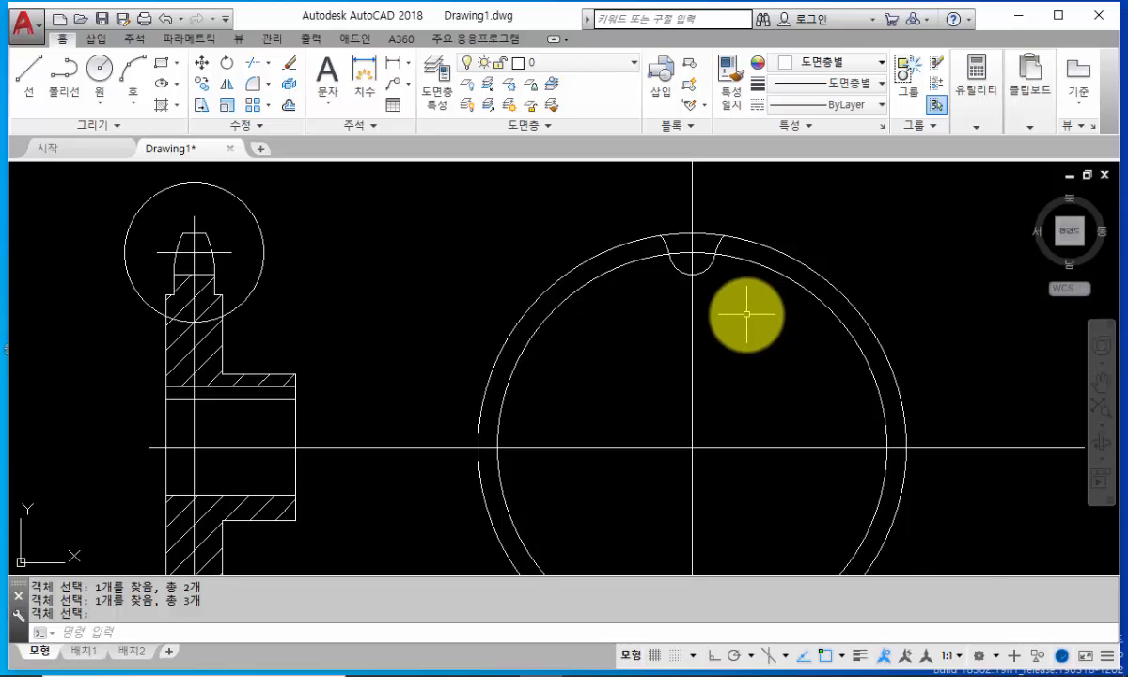
Step: Start a classic polar array with ARRAYCLASSIC and select the three arcs of the tooth gap profile as its objects
scroll(741, 323, down, 3)
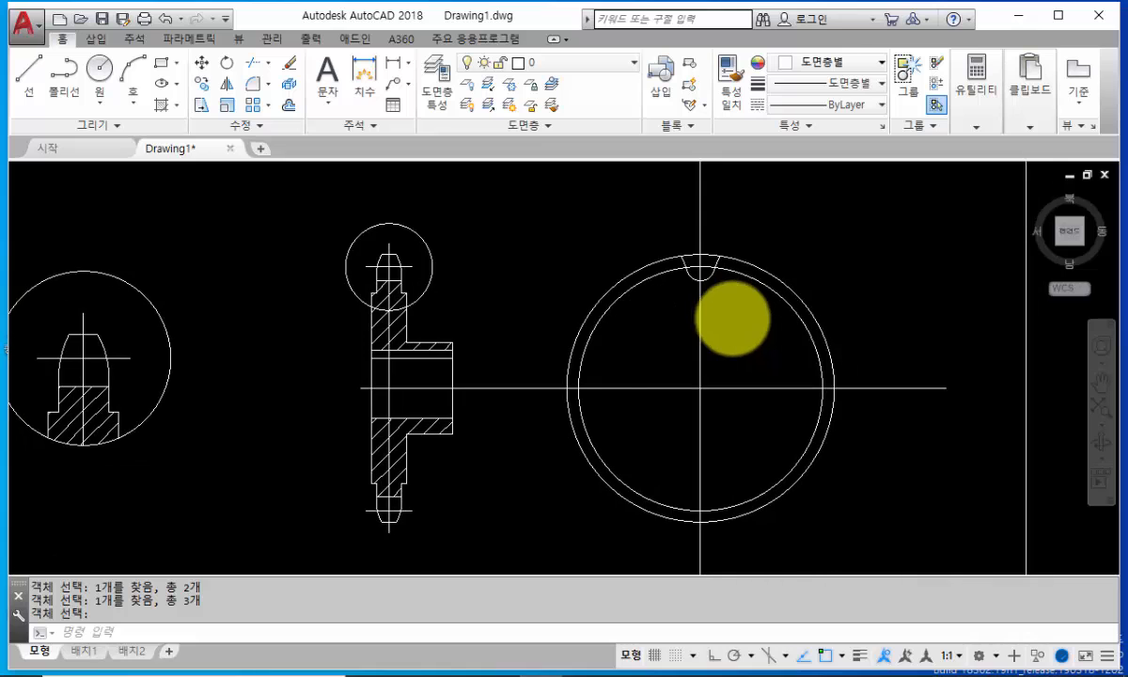
scroll(732, 320, up, 3)
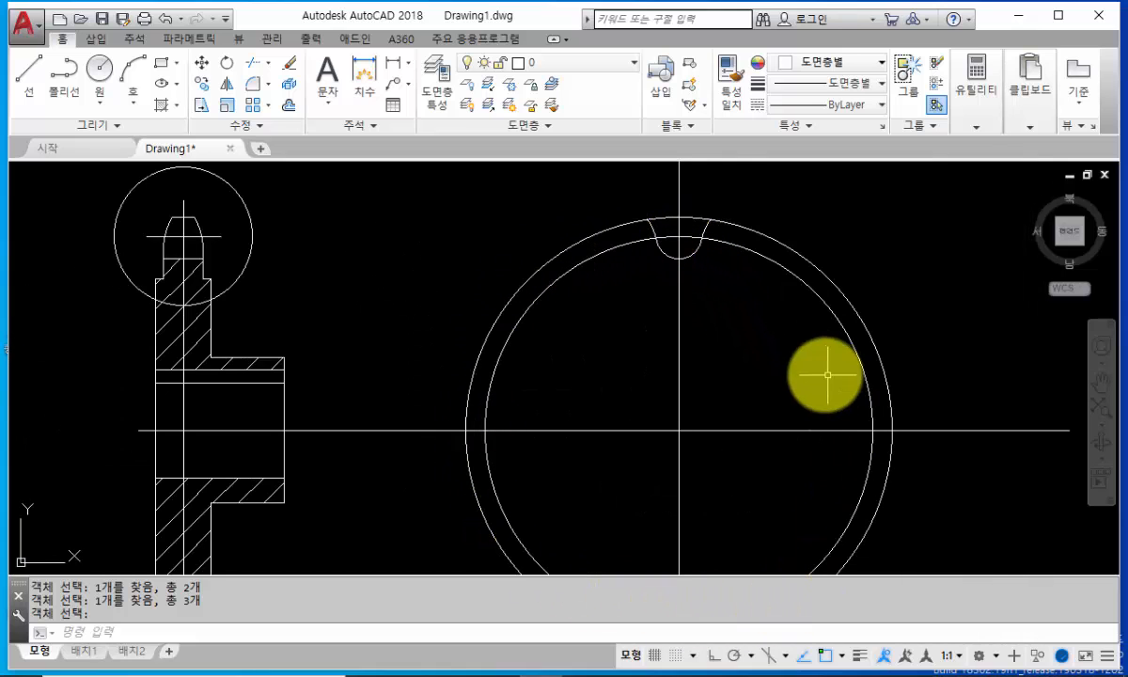
middle_drag(809, 370, 835, 331)
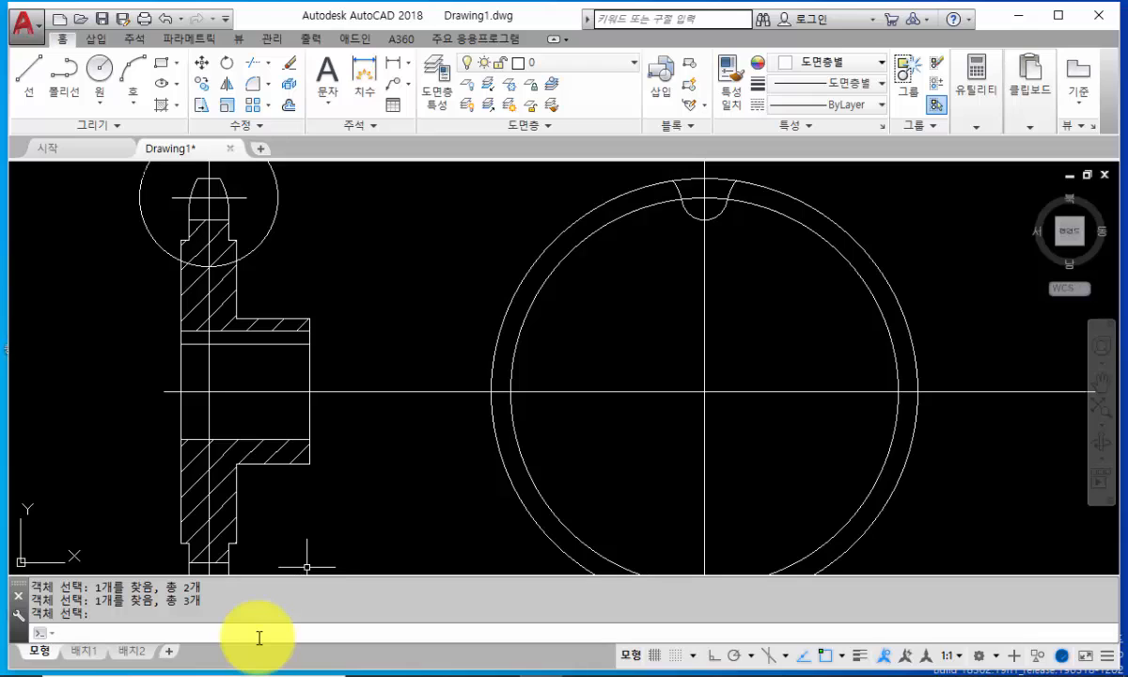
text(rray)
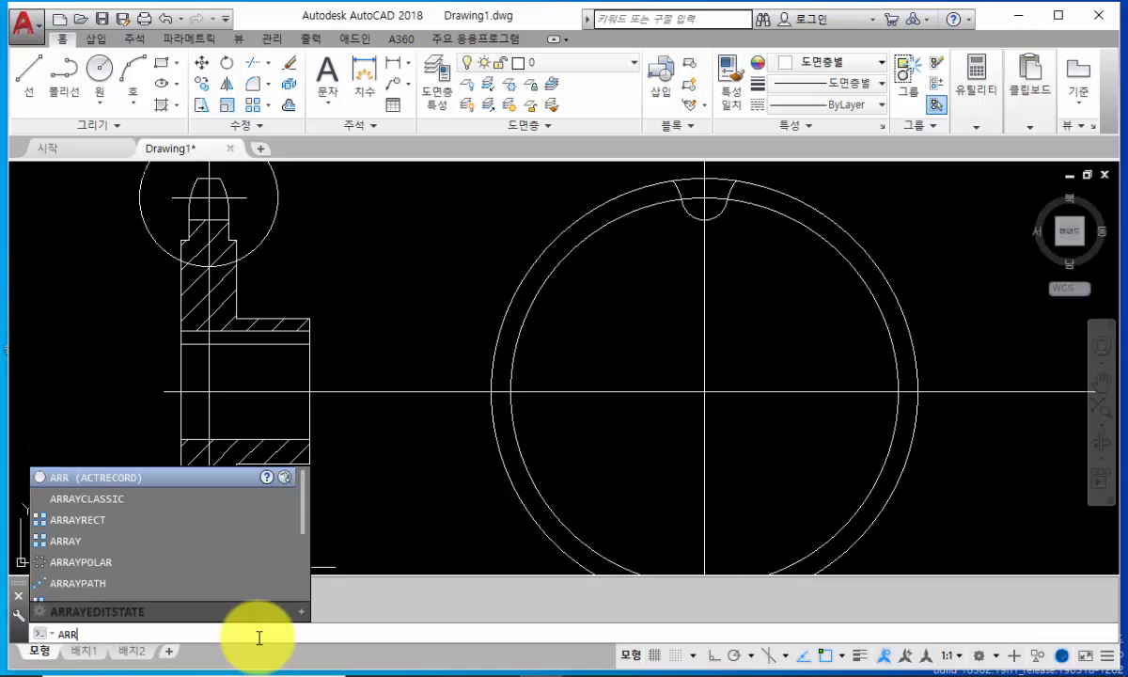
text(cla)
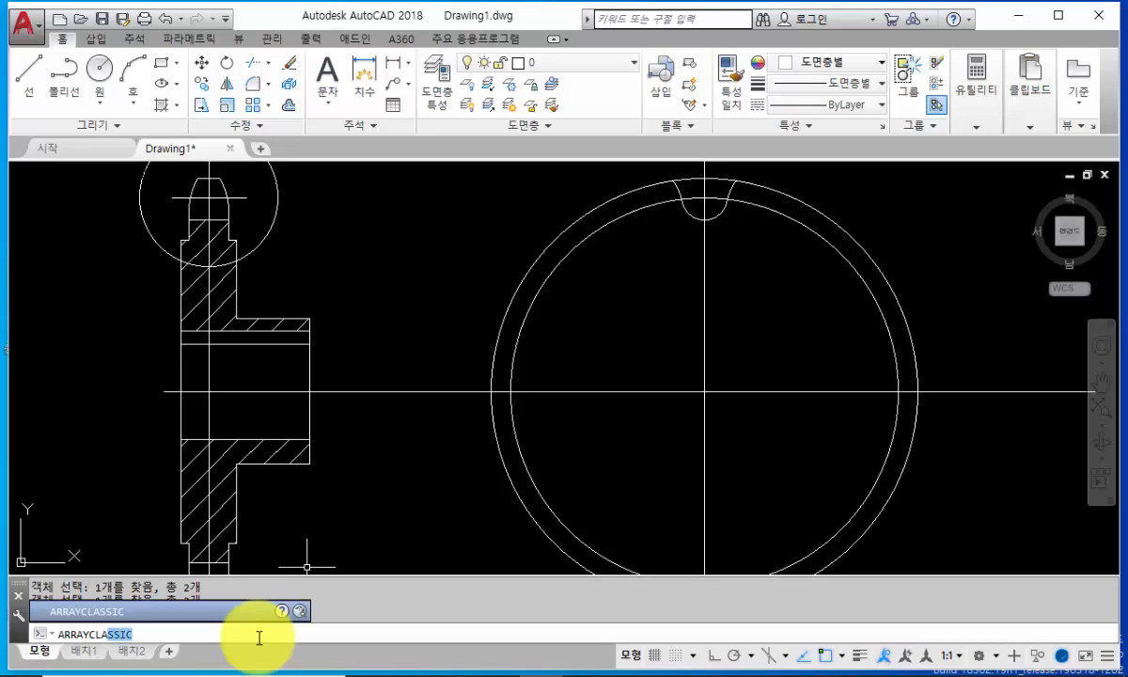
key(Return)
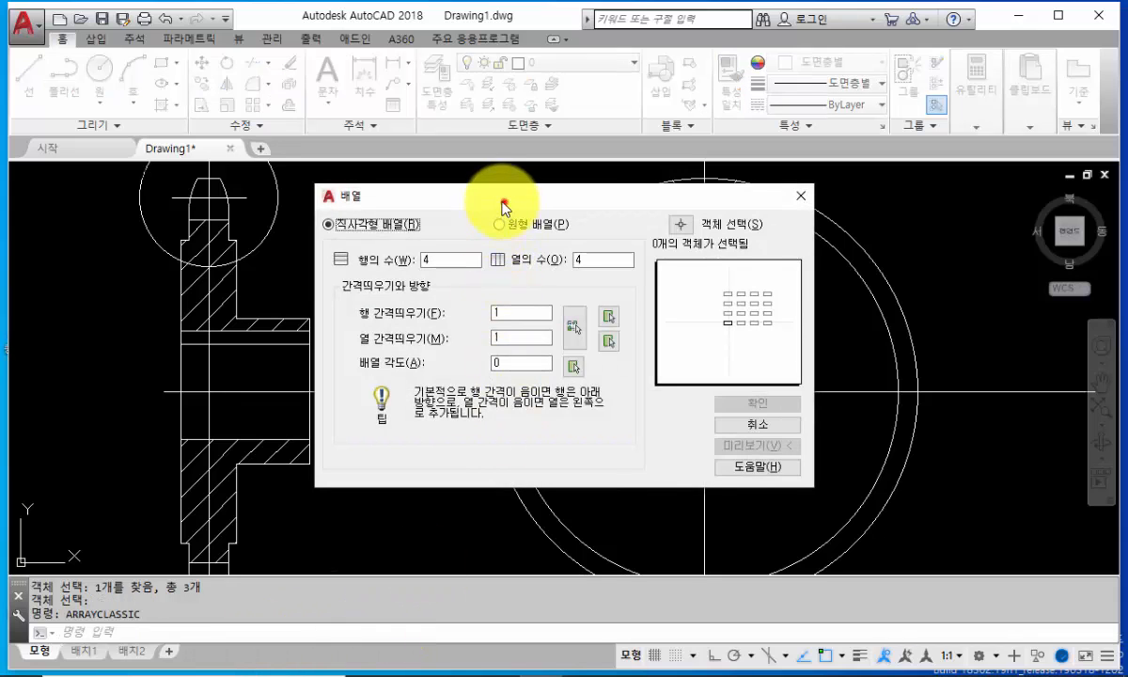
drag(504, 197, 237, 180)
click(230, 205)
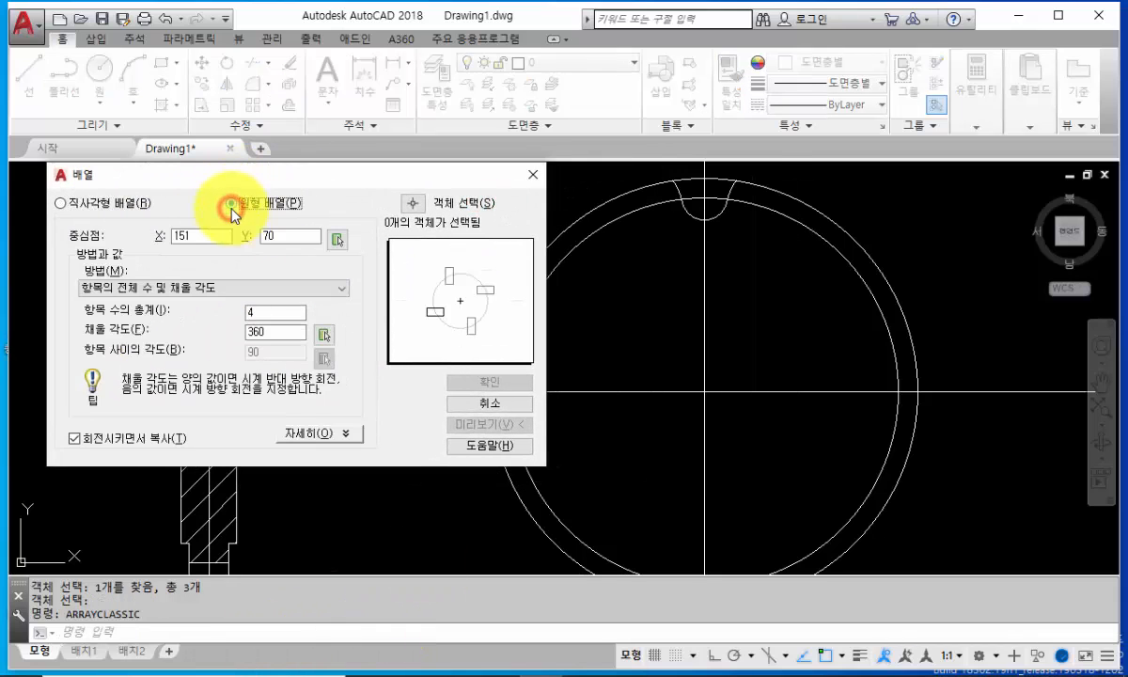
click(414, 208)
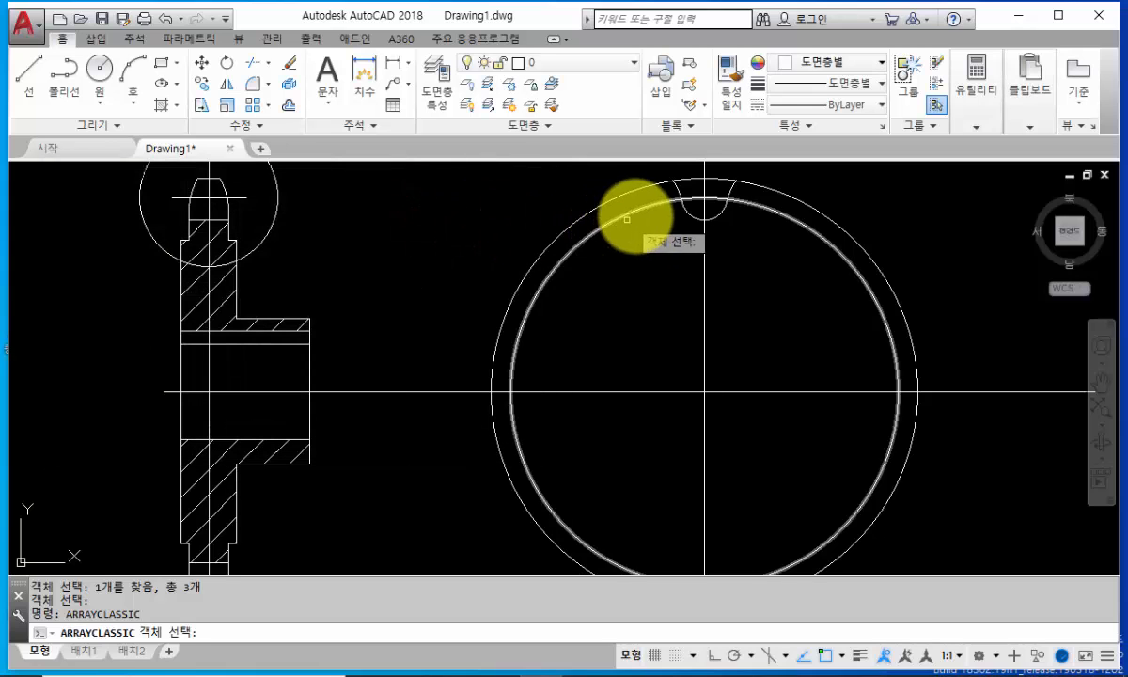
click(678, 190)
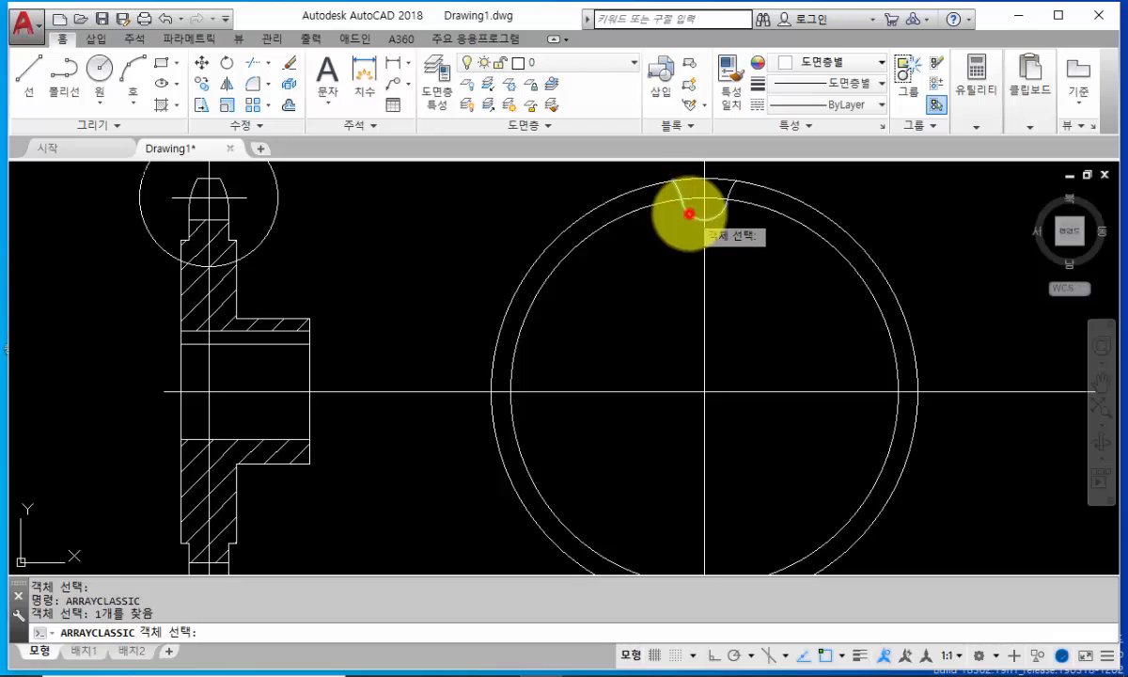
click(696, 219)
click(732, 190)
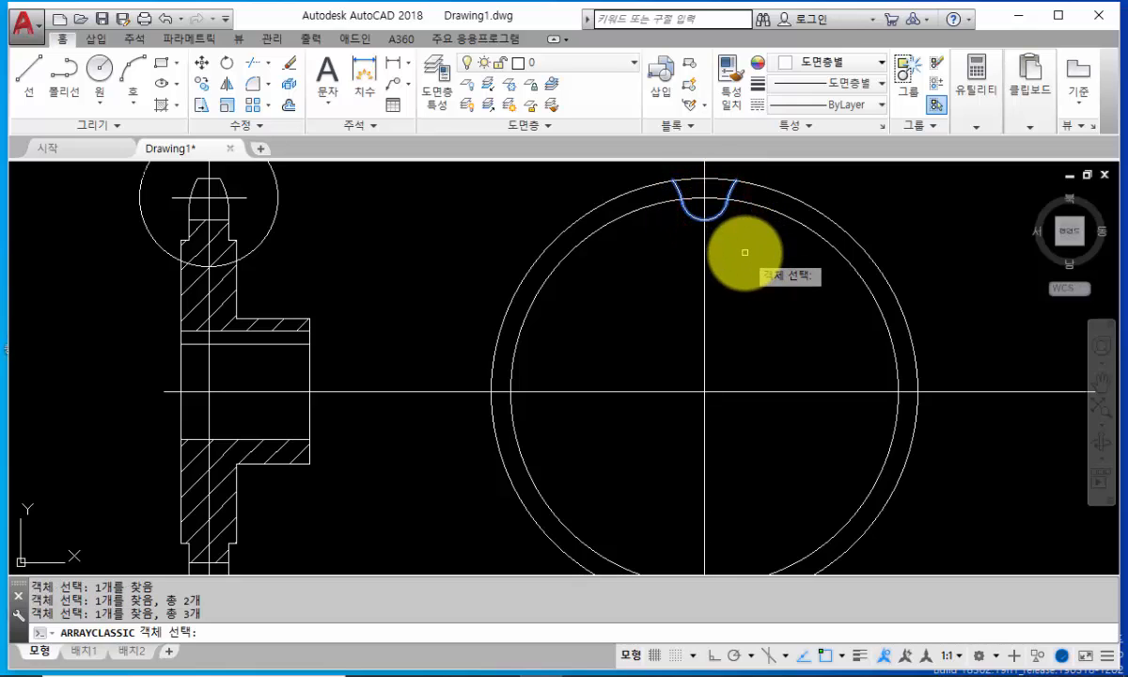
key(Return)
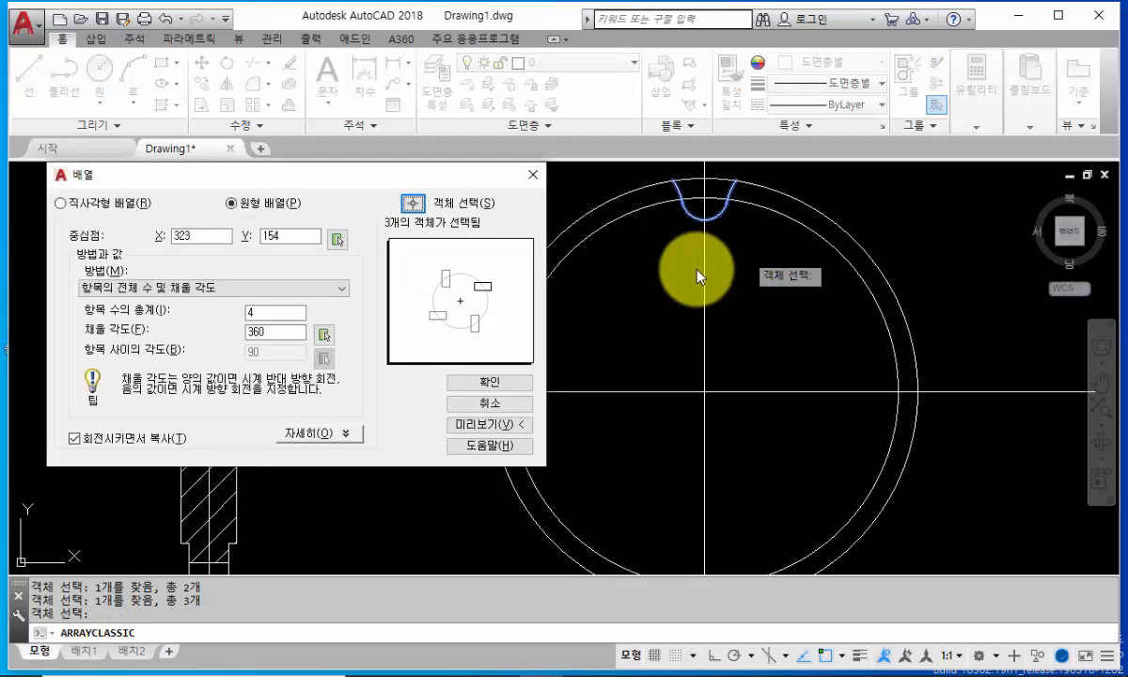
Step: Array the tooth gap as 17 items over 360° around the centre of the concentric circles, previewing it before accepting
click(348, 244)
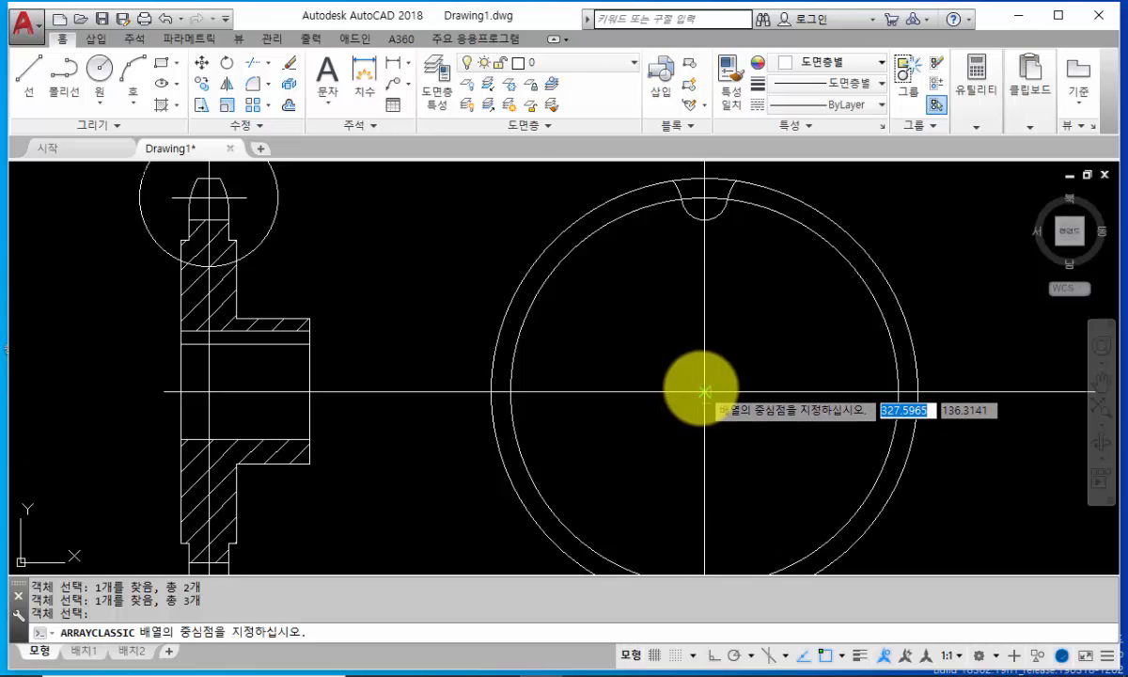
click(701, 389)
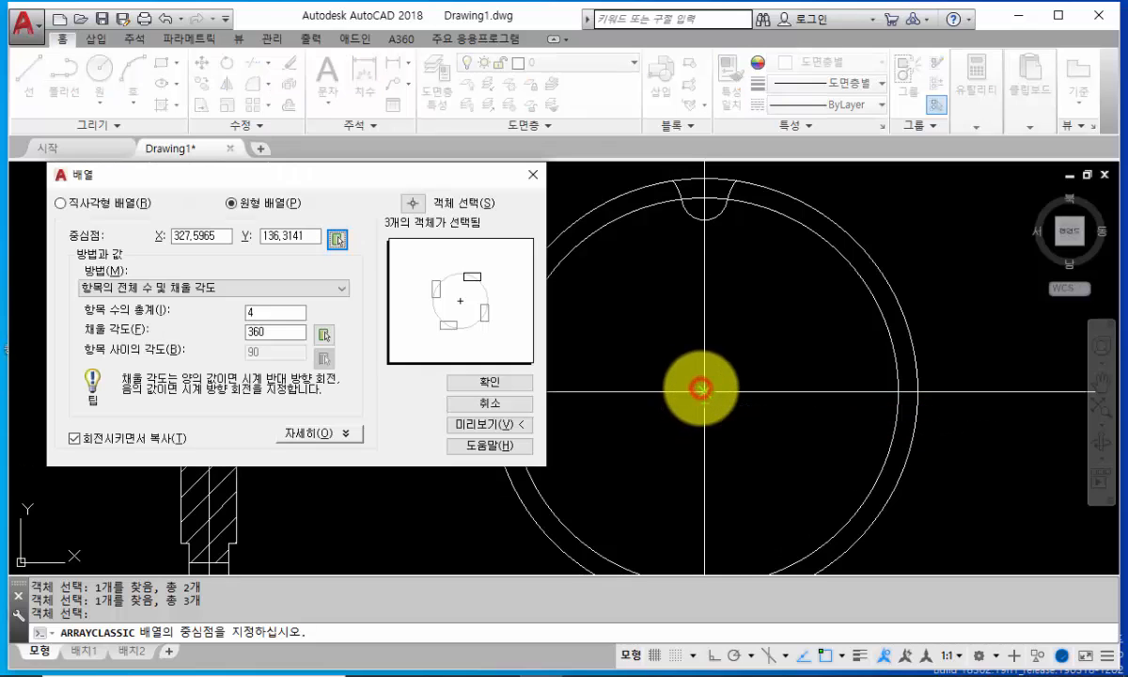
click(256, 312)
text(17)
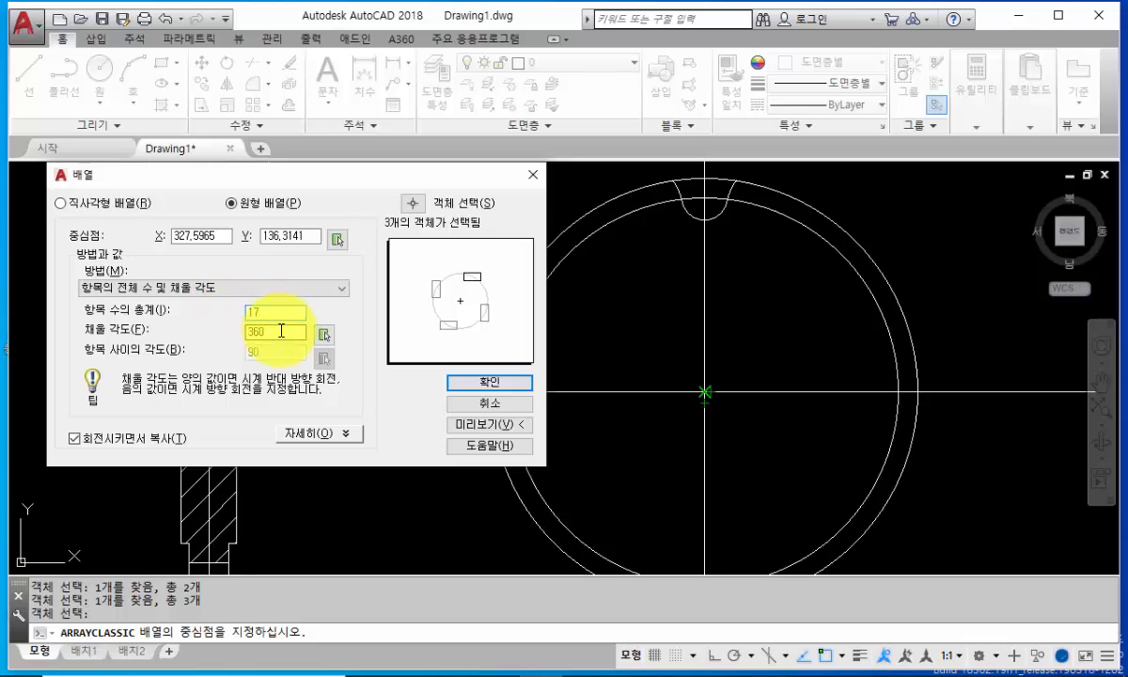
click(280, 332)
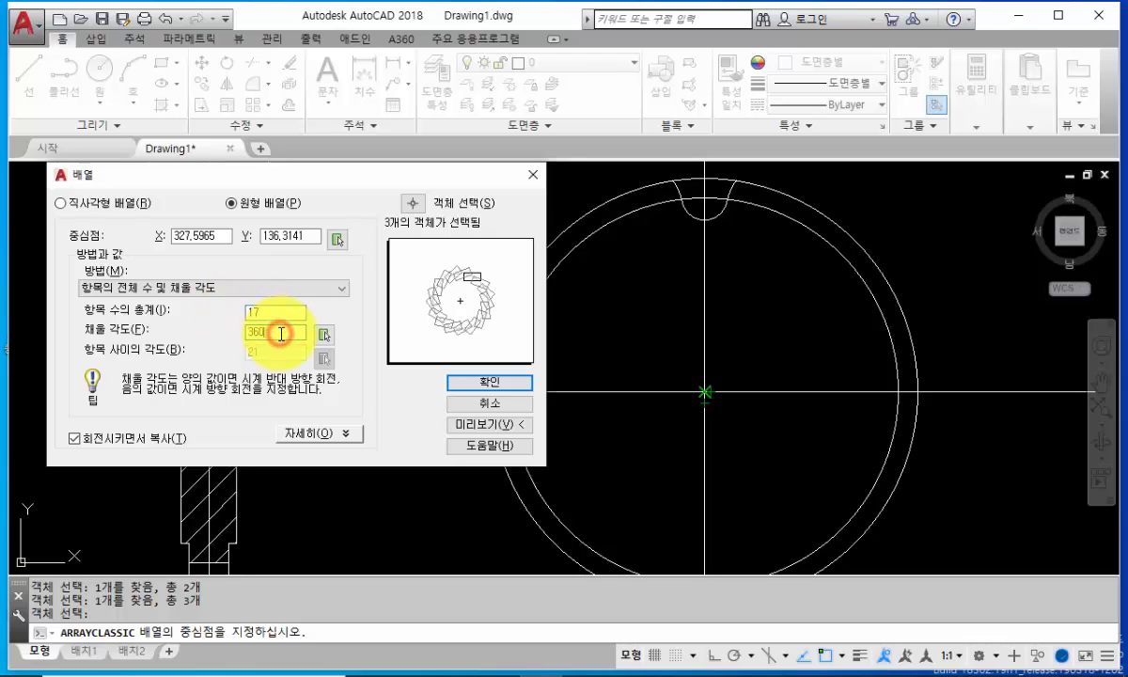
click(455, 428)
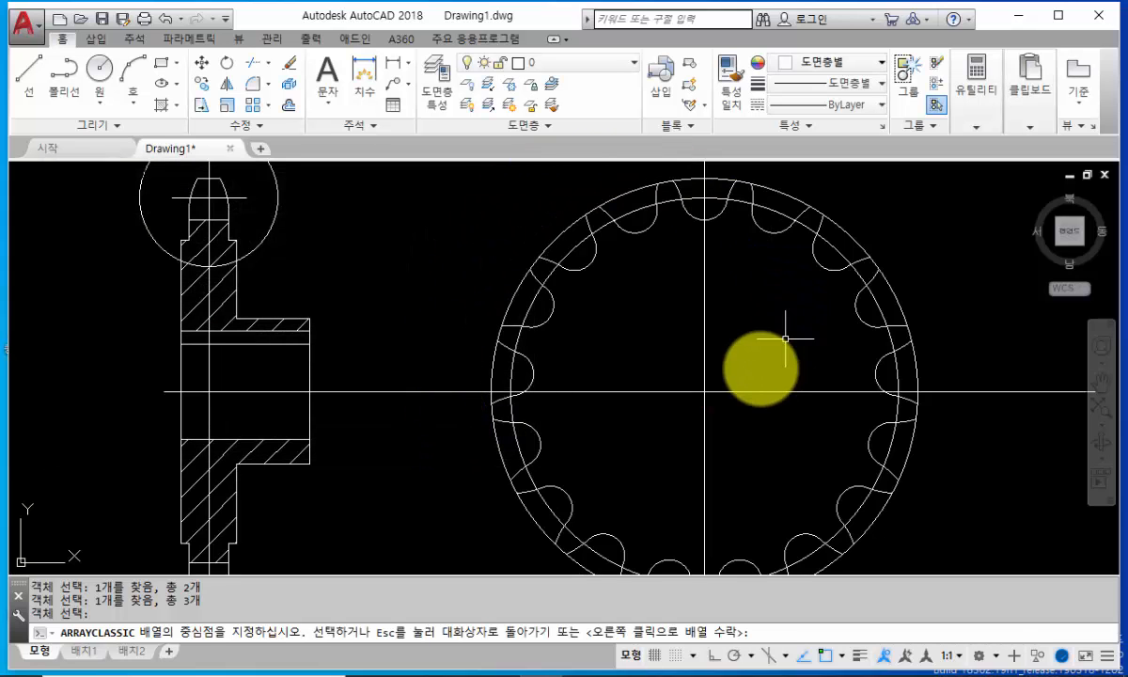
scroll(761, 368, down, 2)
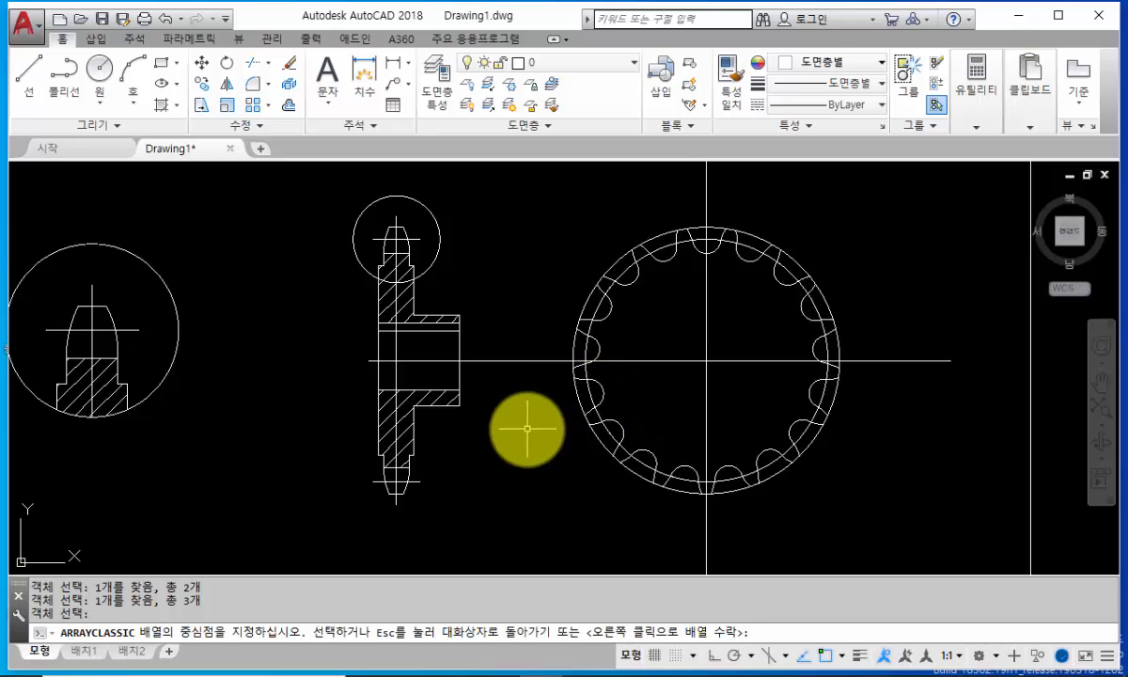
right_click(528, 429)
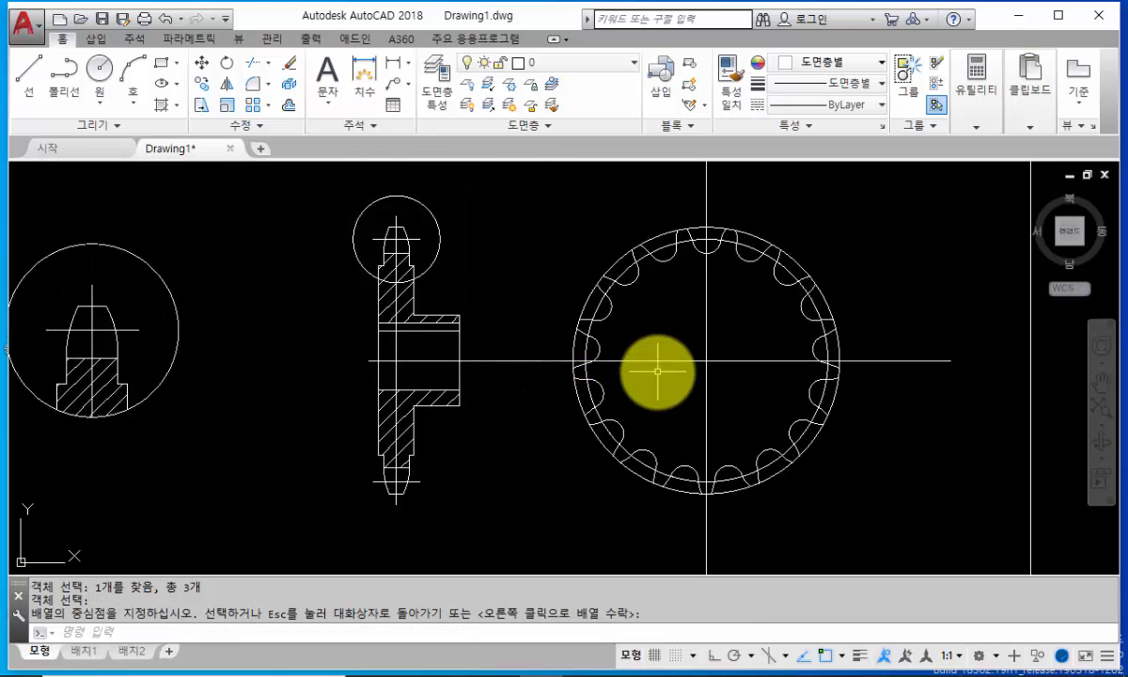
Step: Trim the outer circle across the top tooth gap, on both sides of the vertical centreline, and across the next three gaps clockwise
scroll(653, 282, up, 3)
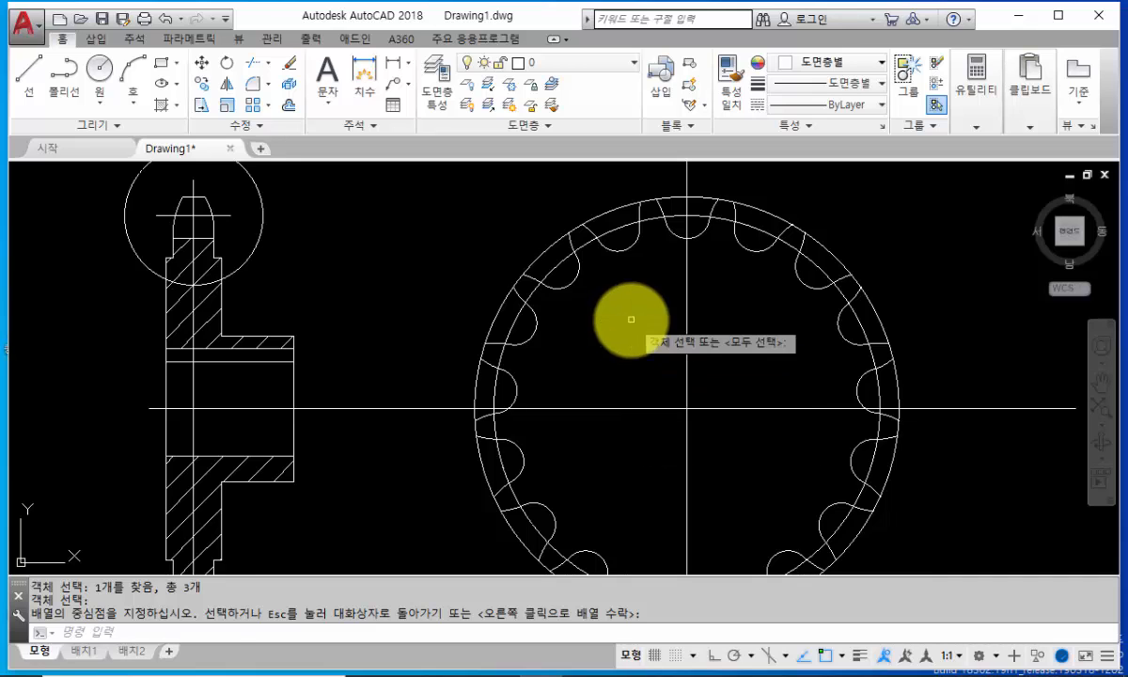
key(Return)
click(673, 198)
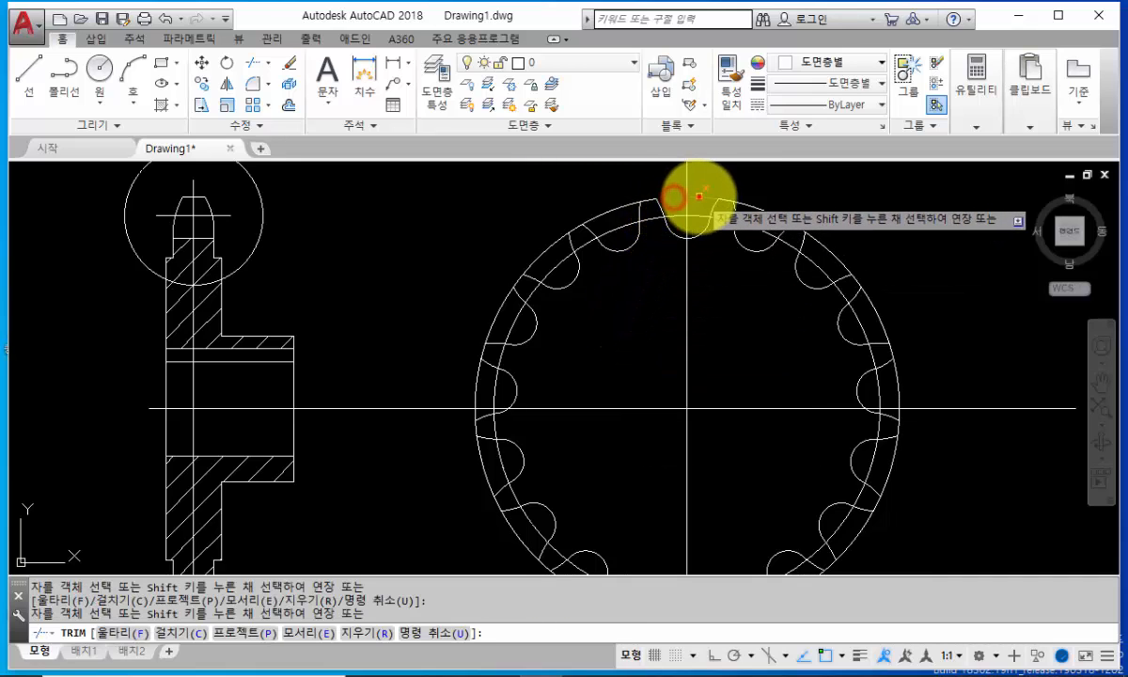
click(712, 198)
click(748, 209)
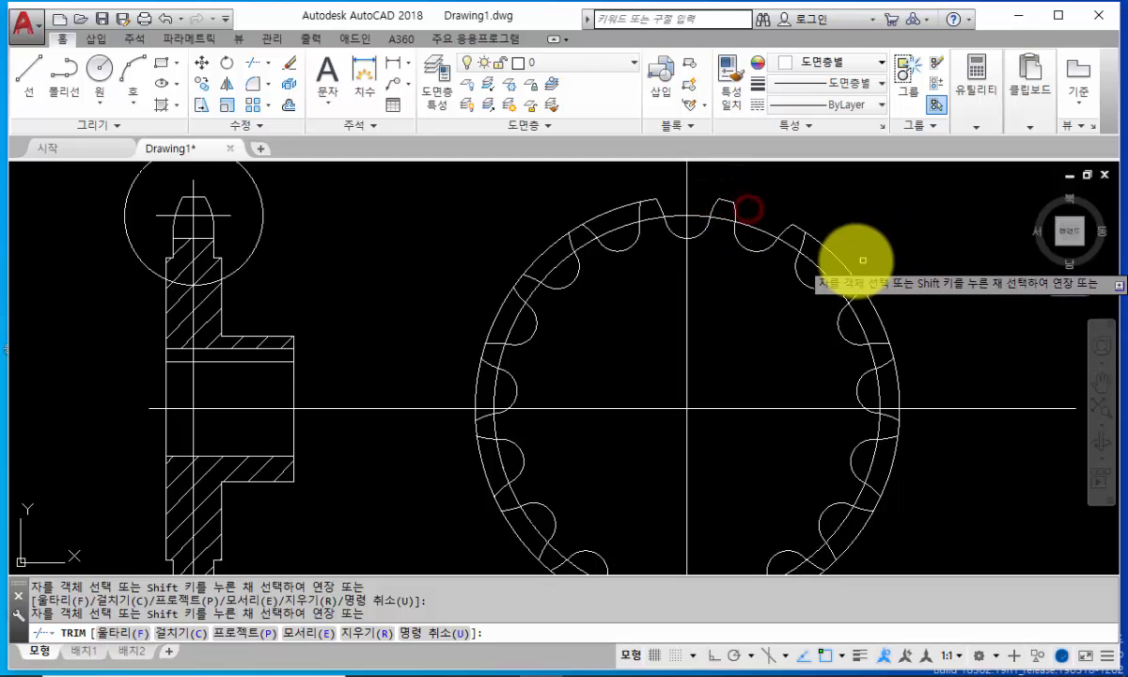
click(838, 256)
click(883, 322)
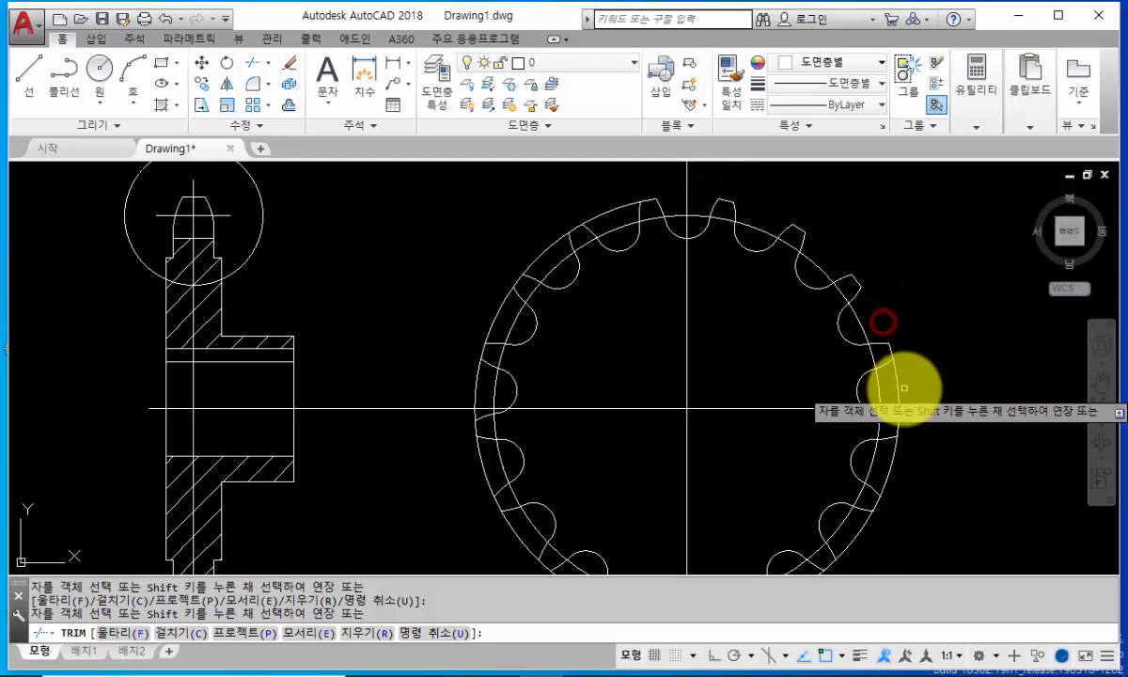
Step: Trim the outer circle across the remaining right-hand tooth gaps, from the horizontal centreline down to the vertical centreline
scroll(899, 394, up, 5)
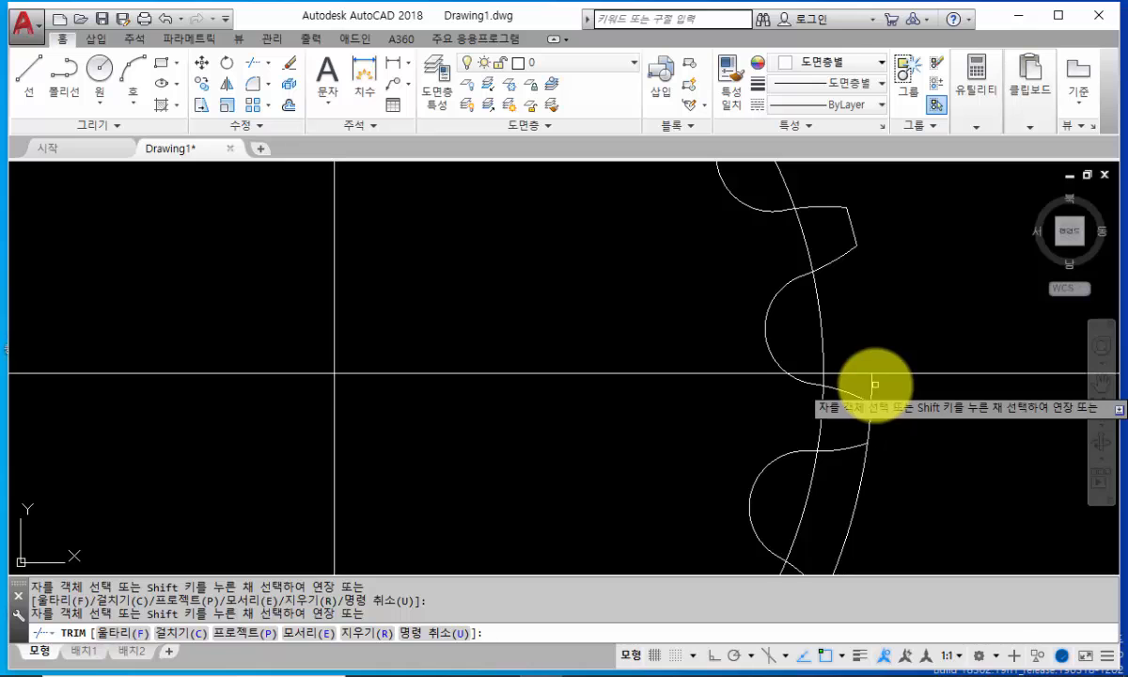
scroll(857, 478, down, 5)
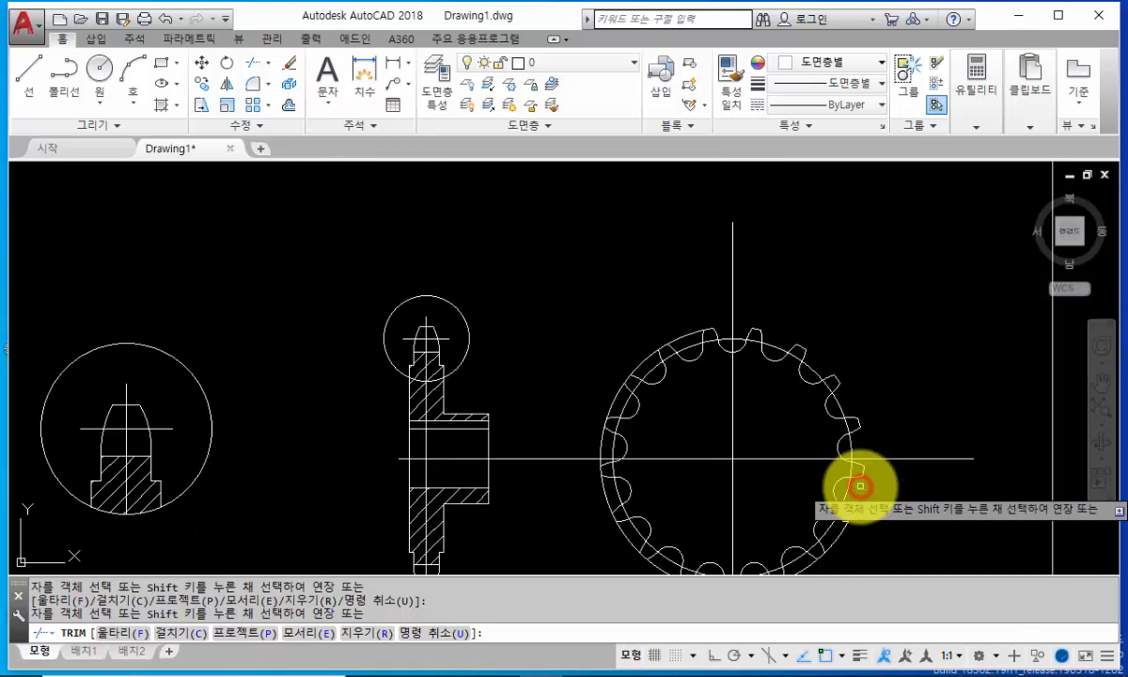
scroll(902, 359, up, 5)
click(860, 383)
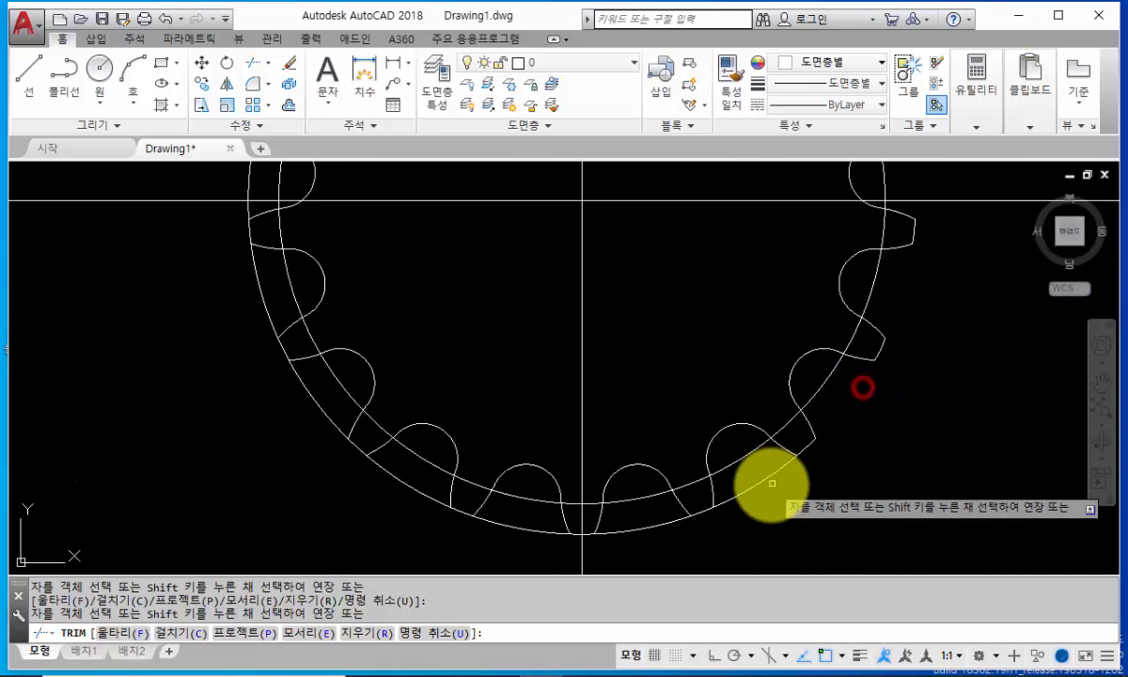
click(768, 478)
click(648, 524)
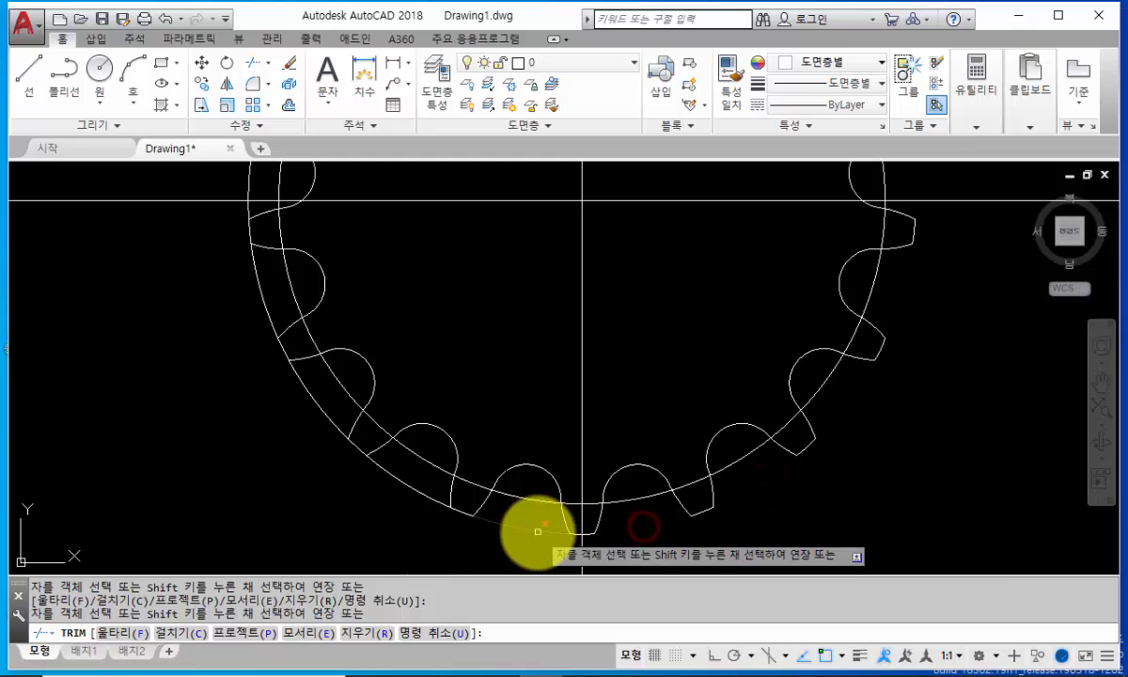
Step: Trim the outer circle across the lower-left tooth gaps, from the vertical centreline up to just below the horizontal centreline
click(538, 532)
click(403, 474)
click(324, 411)
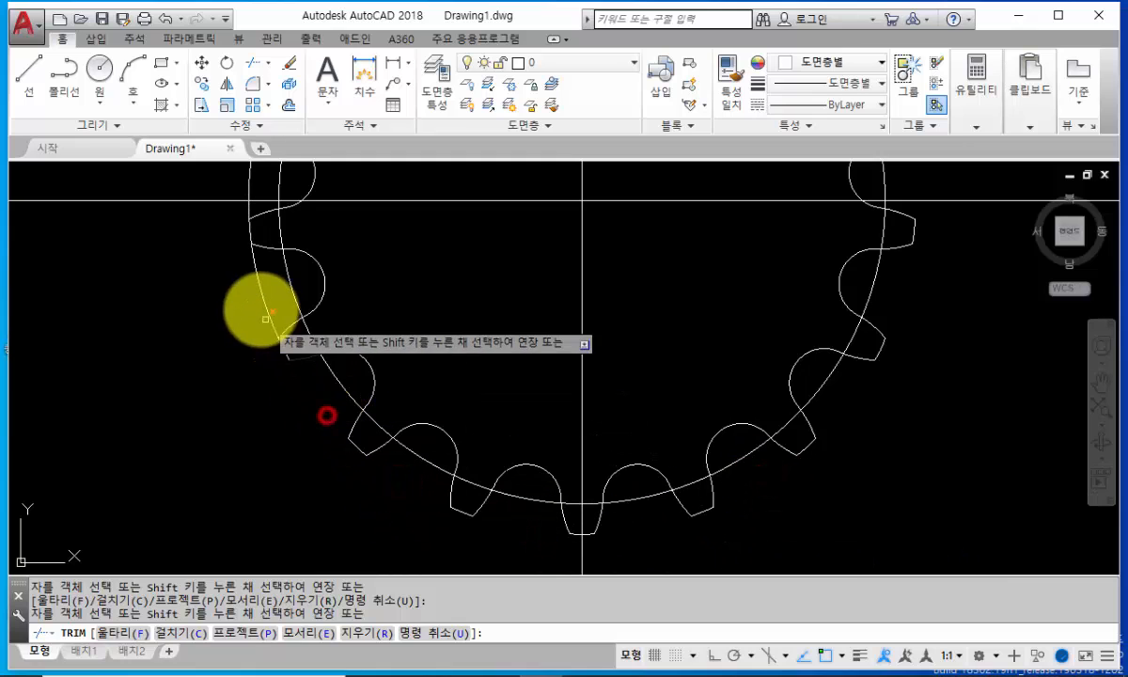
click(260, 303)
click(267, 300)
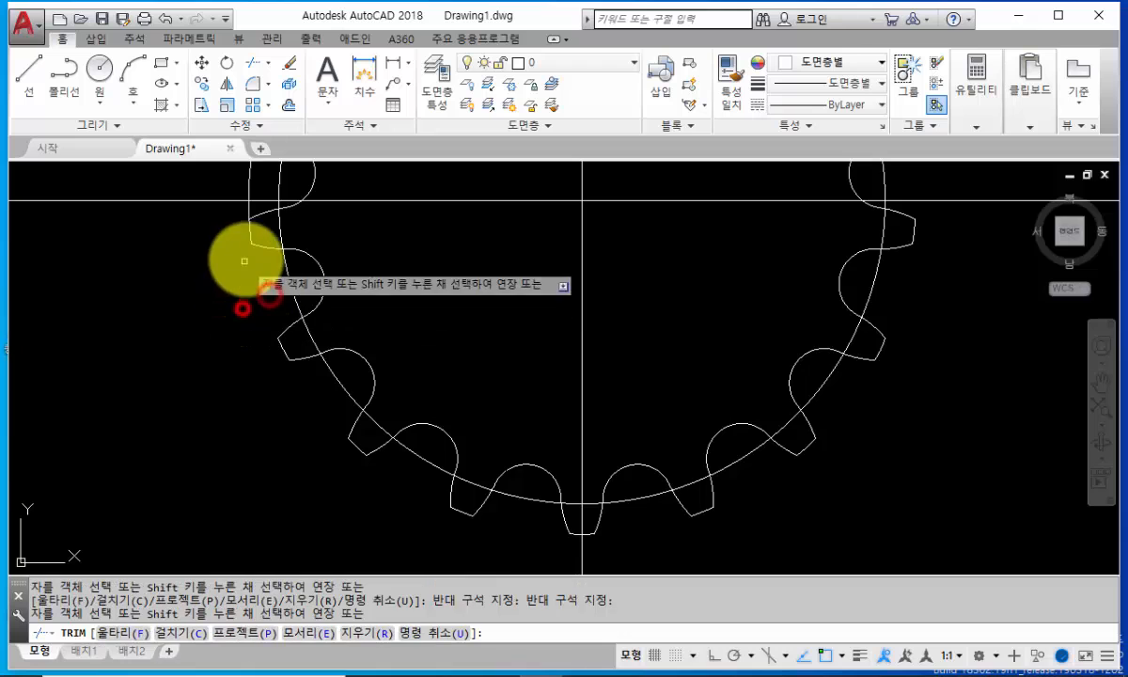
Step: Trim the outer circle across the left tooth gap split by the horizontal centreline and across the remaining upper-left gaps
middle_drag(244, 254, 397, 467)
scroll(401, 425, up, 5)
click(374, 335)
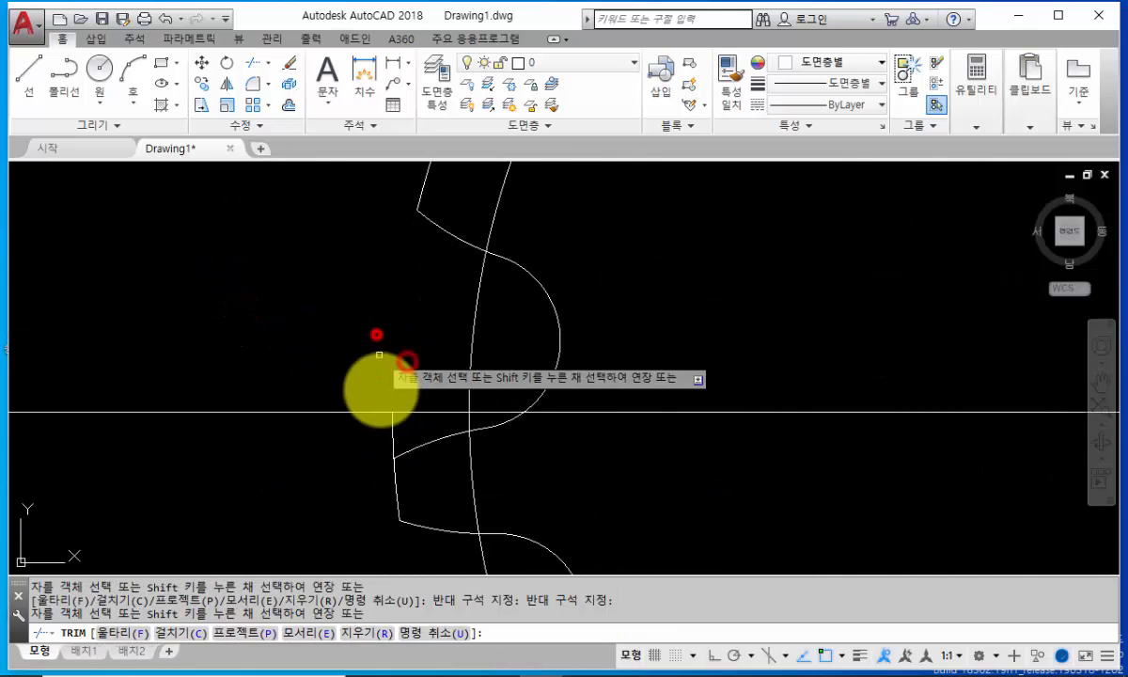
click(393, 429)
scroll(392, 428, down, 4)
click(409, 364)
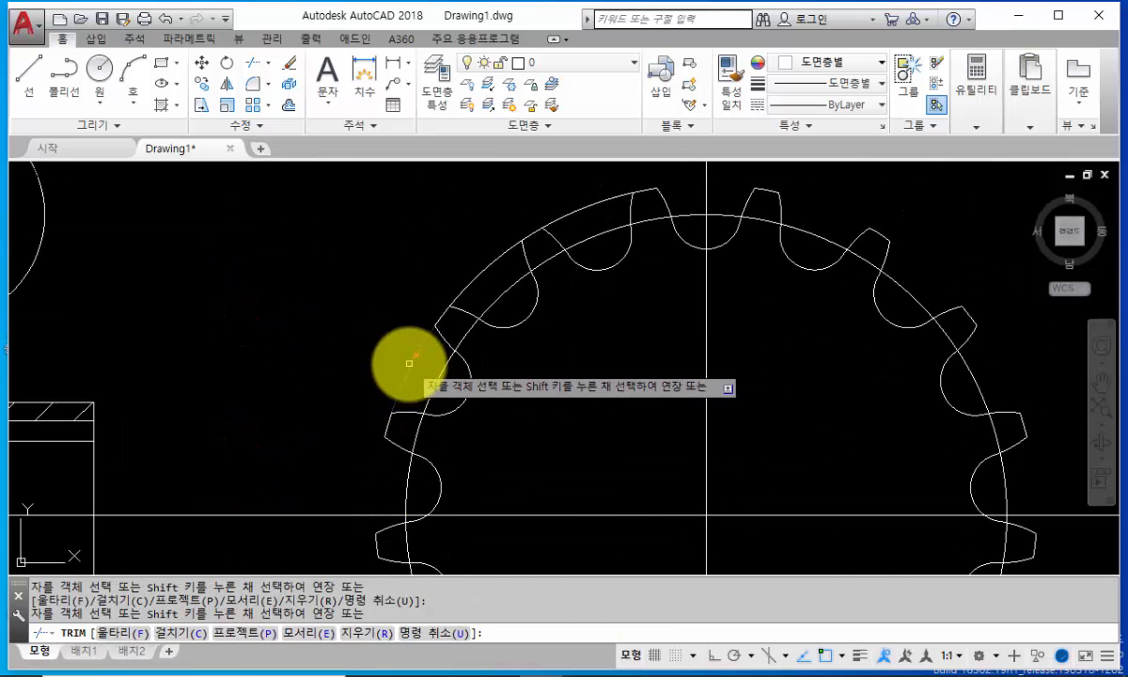
click(486, 266)
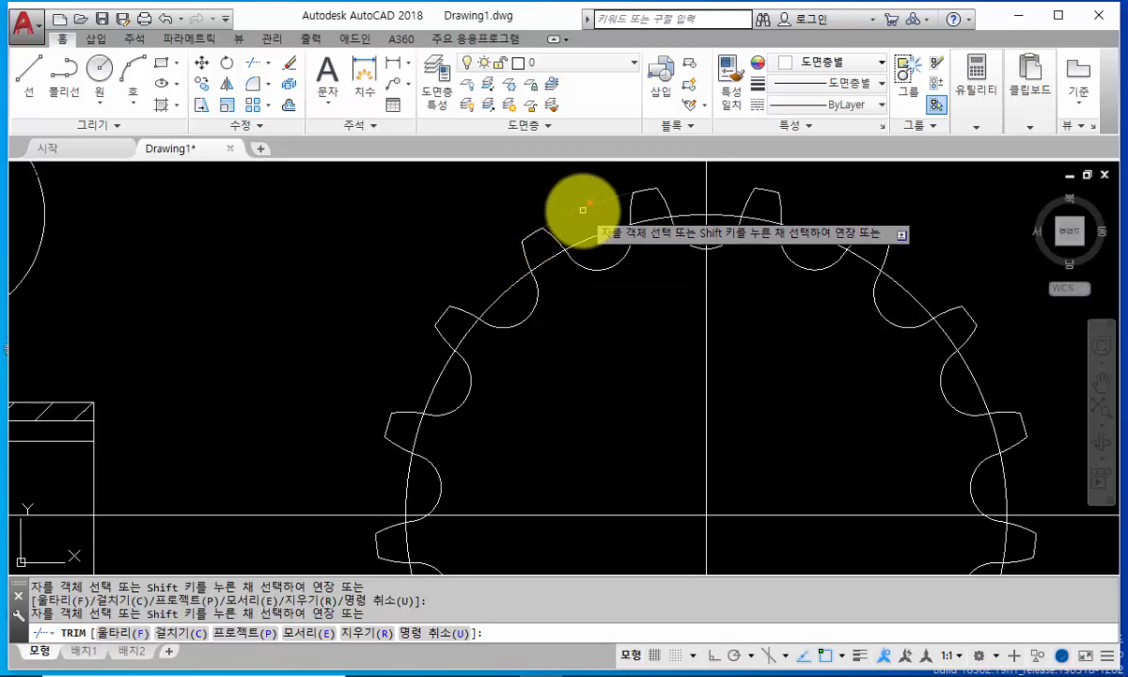
click(581, 209)
Step: Trim the horizontal and vertical centrelines where they extend outside the remaining circle of the sprocket's front view
scroll(640, 303, down, 3)
scroll(752, 273, down, 1)
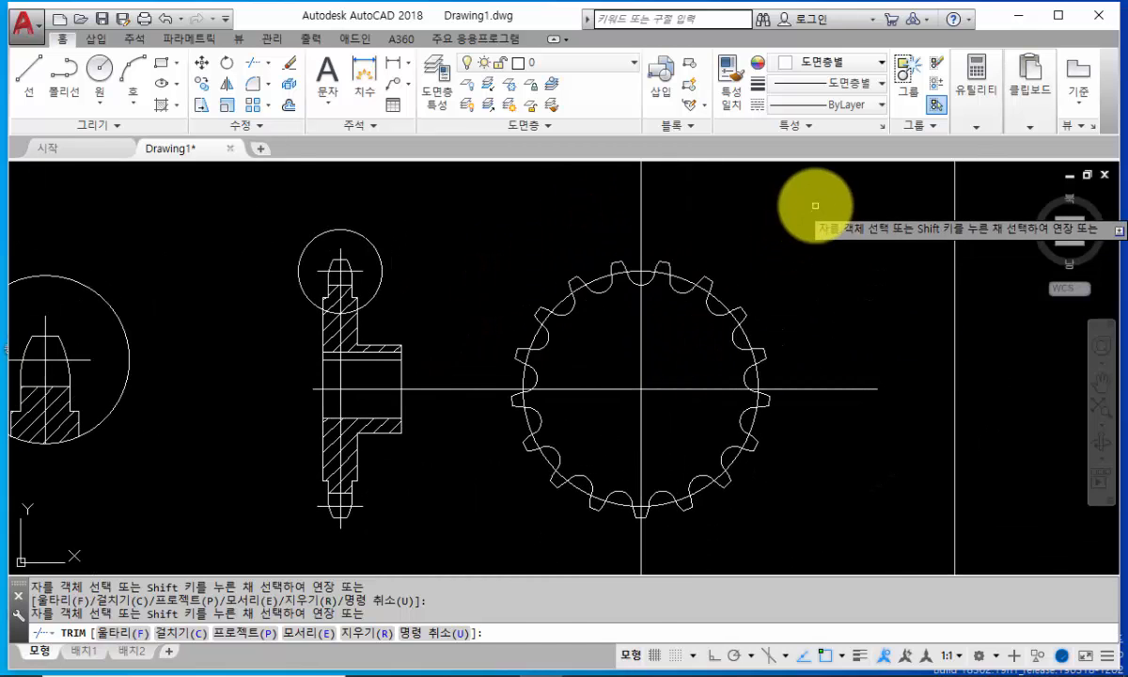
click(794, 202)
click(481, 538)
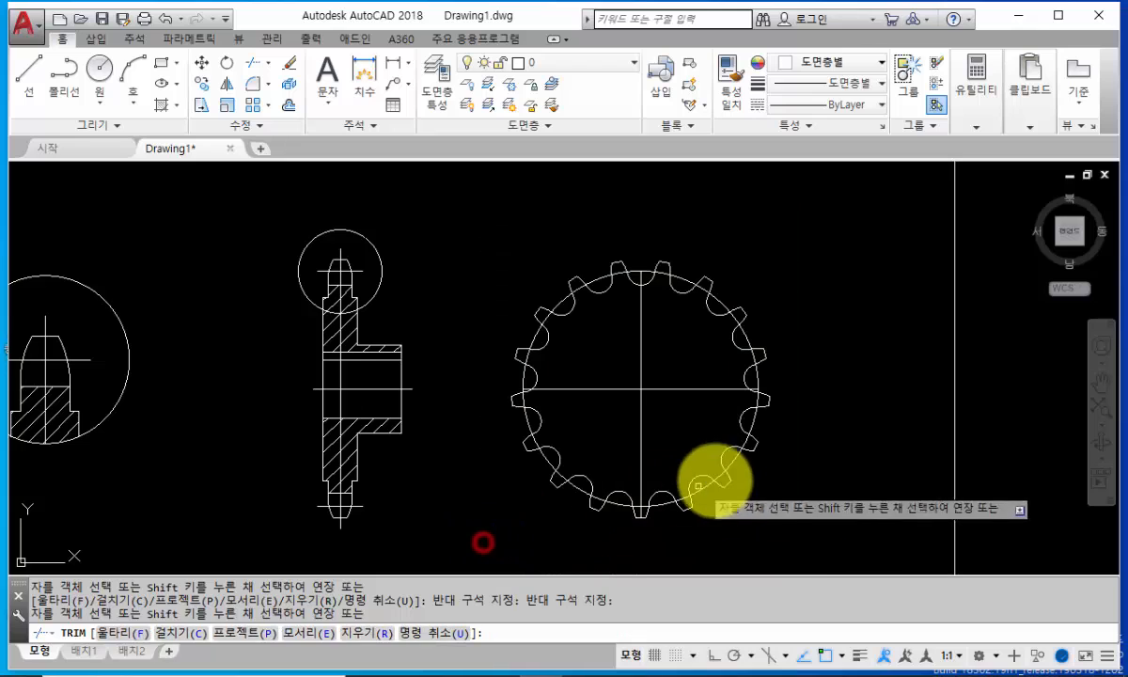
key(Return)
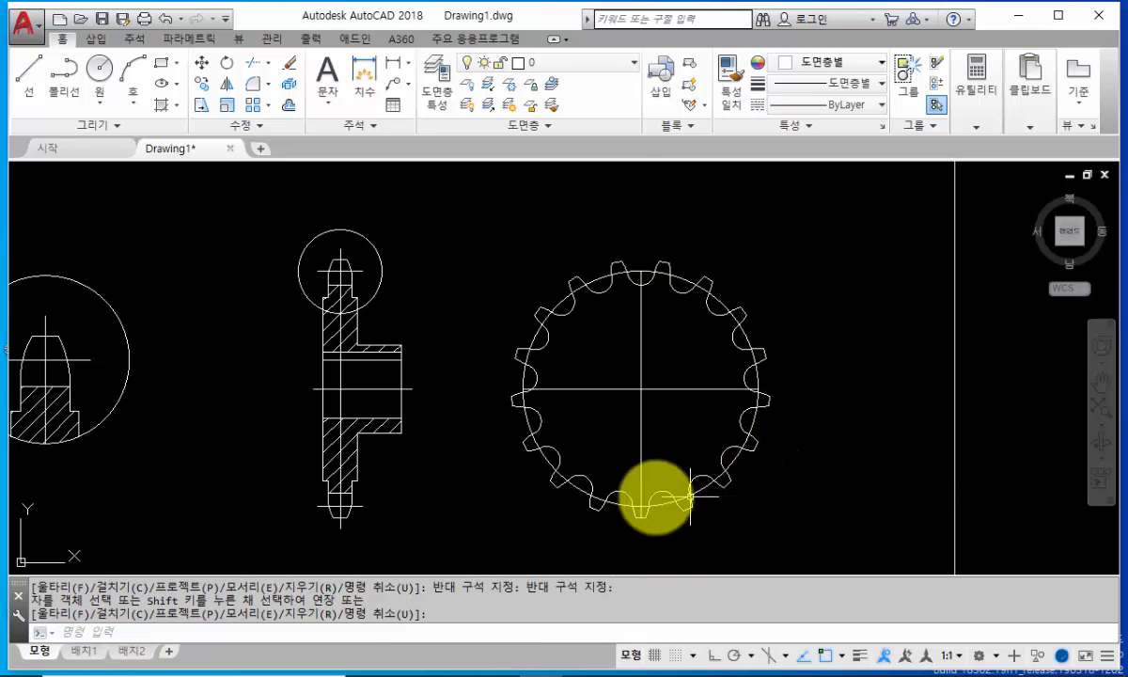
scroll(576, 405, up, 2)
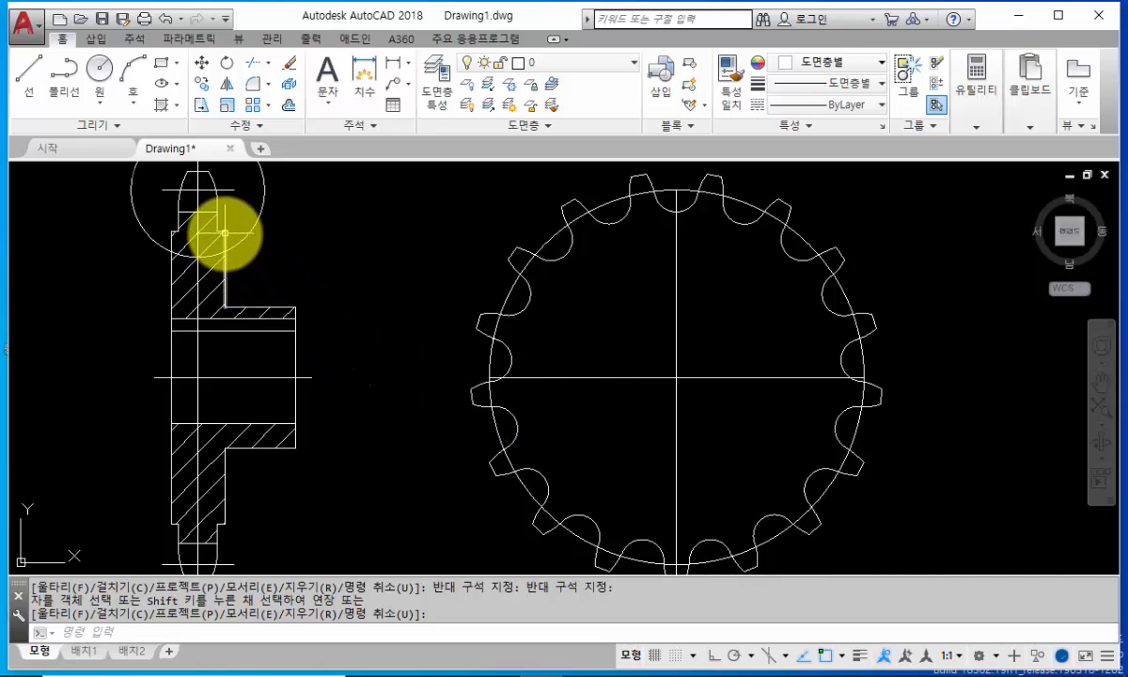
Step: Measure the section view's shoulder diameter between its upper and lower right-hand corners with a linear dimension, without placing it
click(363, 73)
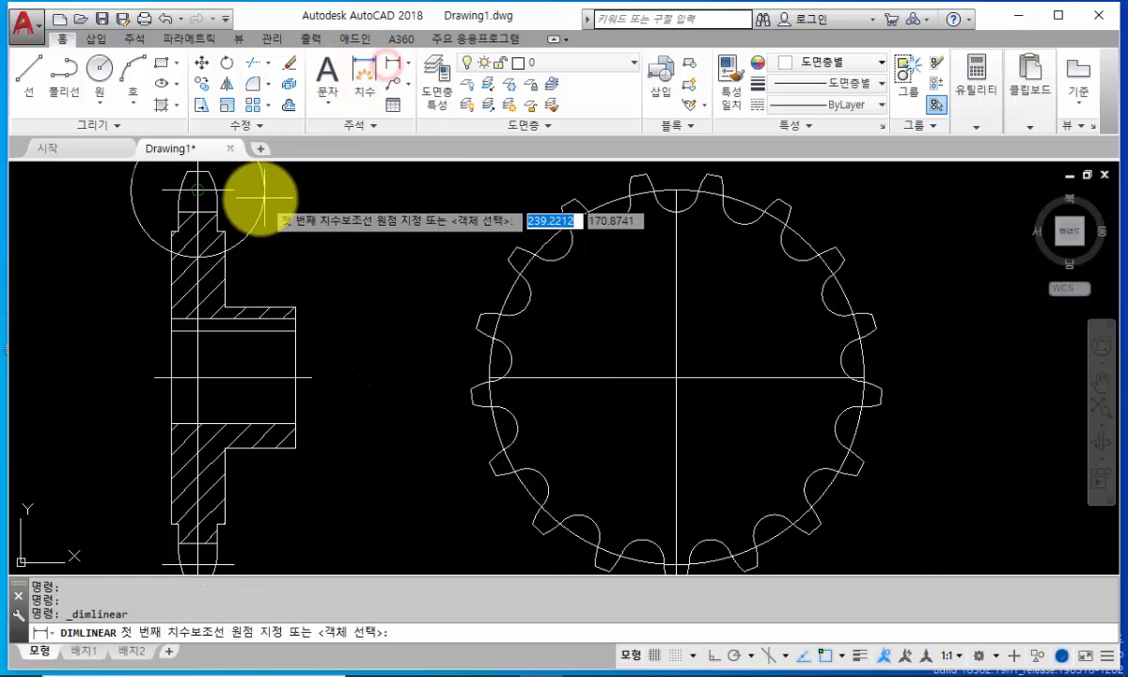
click(224, 230)
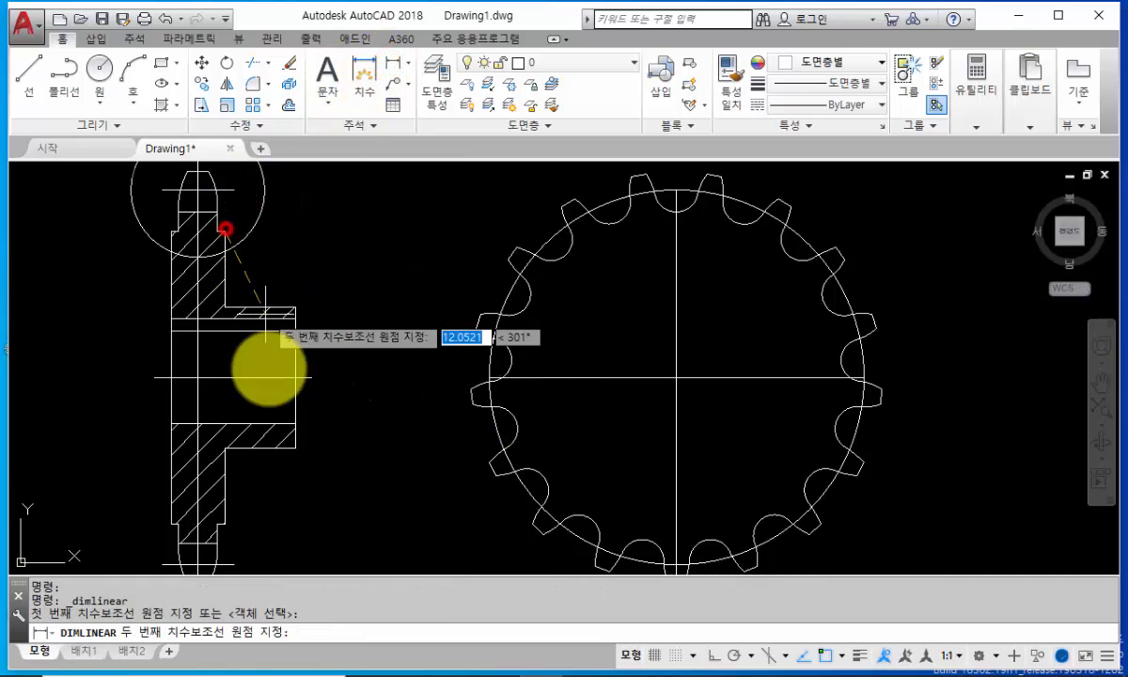
click(225, 523)
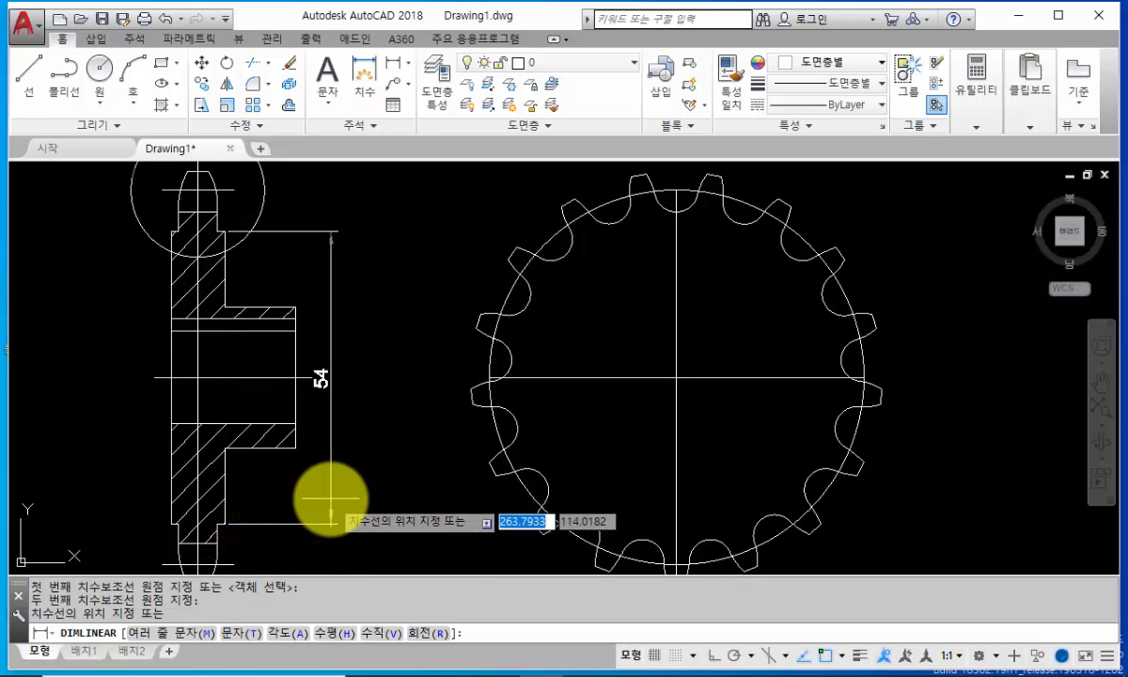
key(Escape)
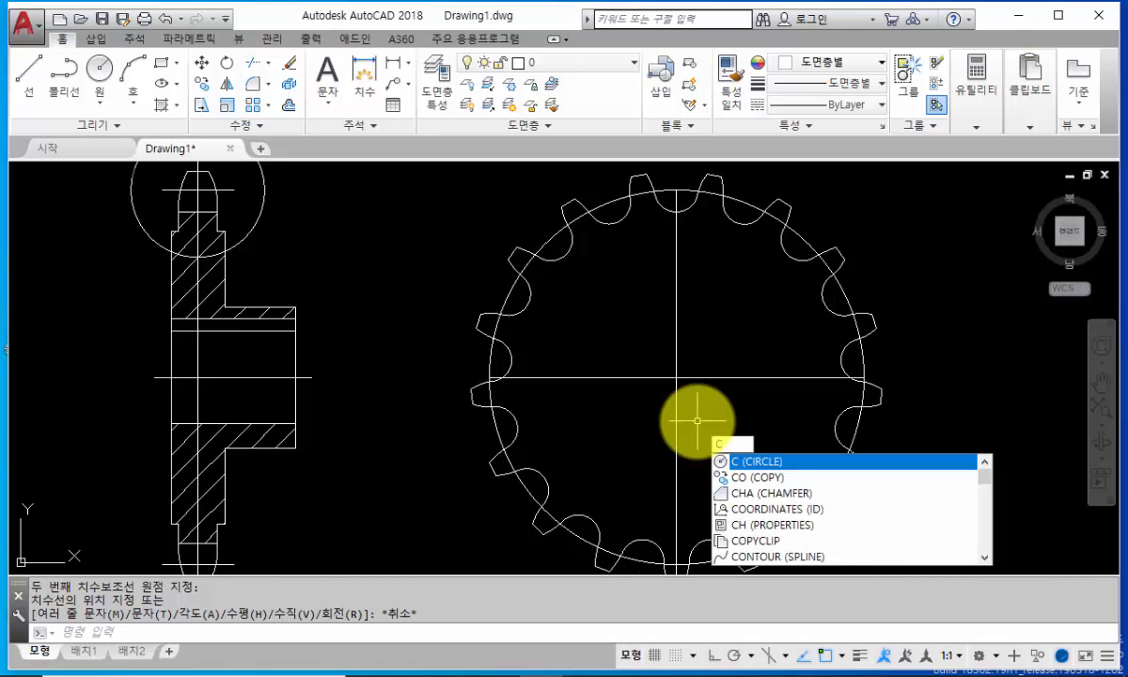
Step: Draw a 54 mm diameter circle centred on the centreline intersection of the sprocket's front view
key(Return)
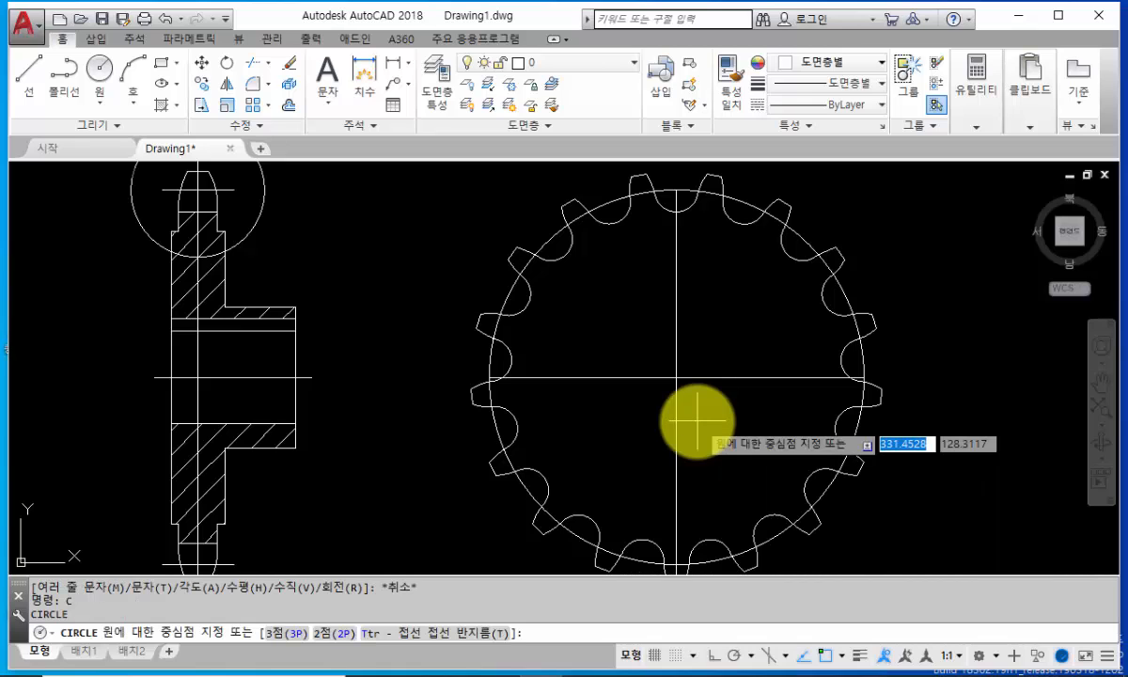
click(676, 376)
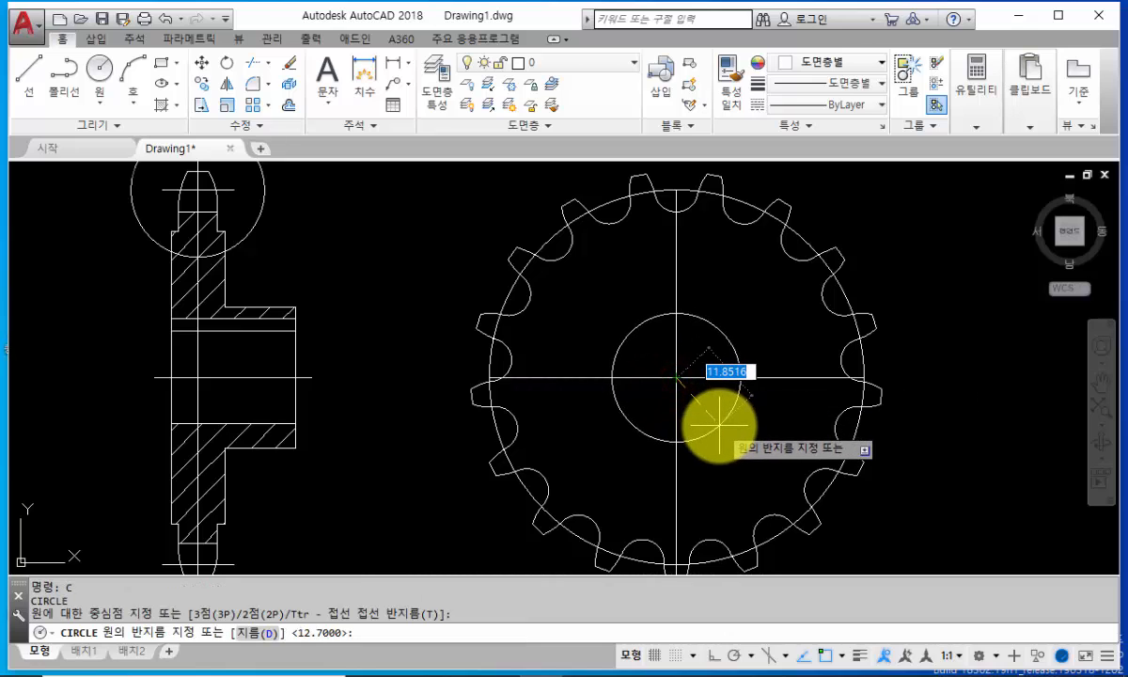
text(d)
key(Return)
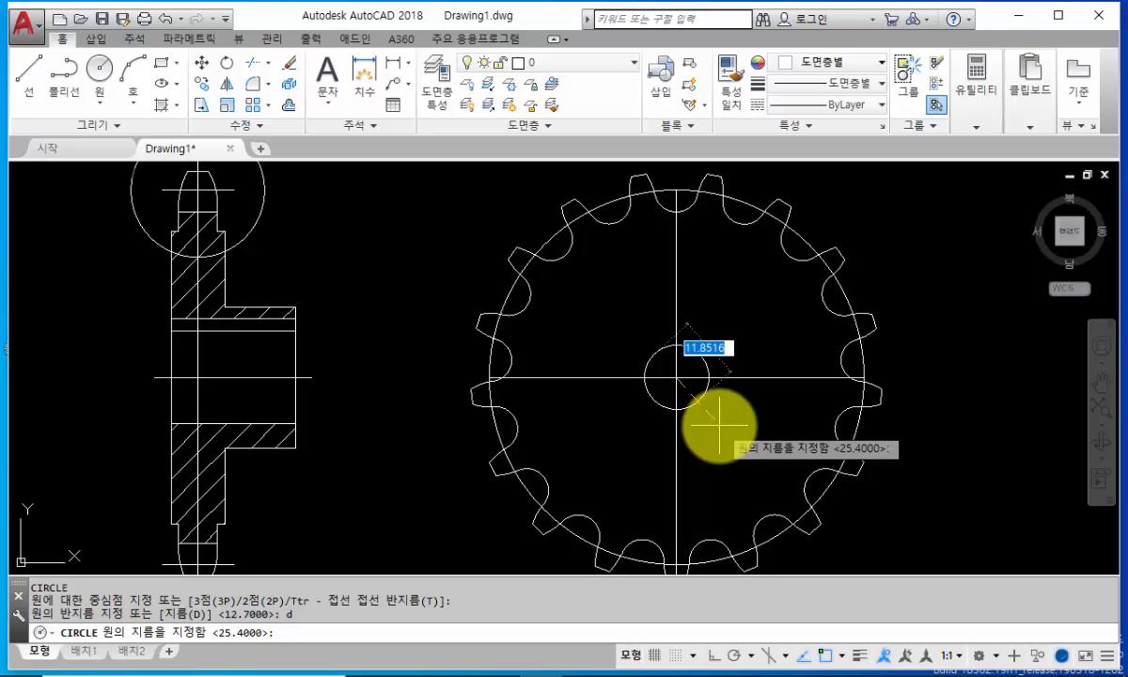
text(54)
key(Return)
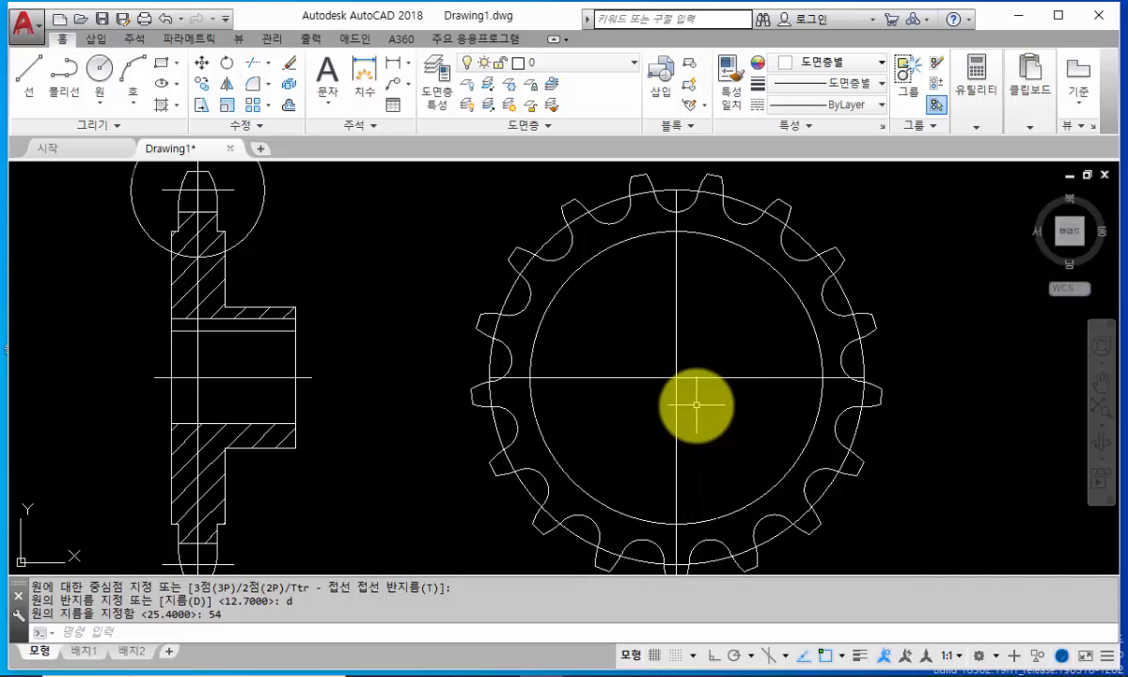
Step: Draw the bore as a 17 mm diameter circle centred on the centreline intersection of the front view
text(c)
key(Return)
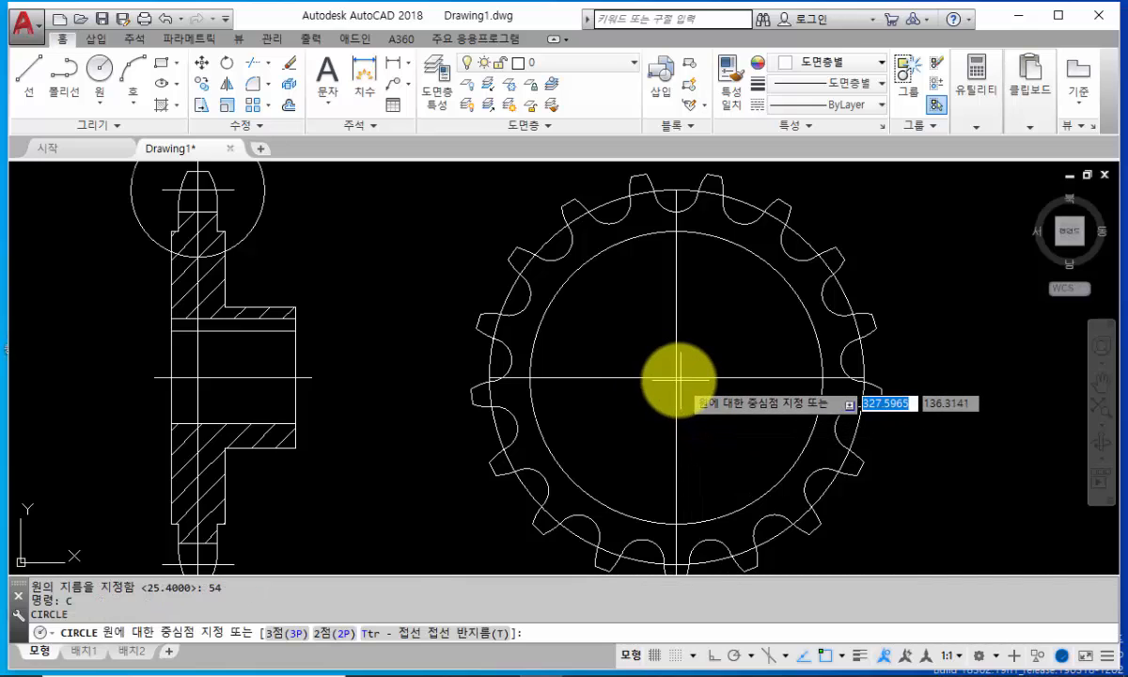
click(675, 378)
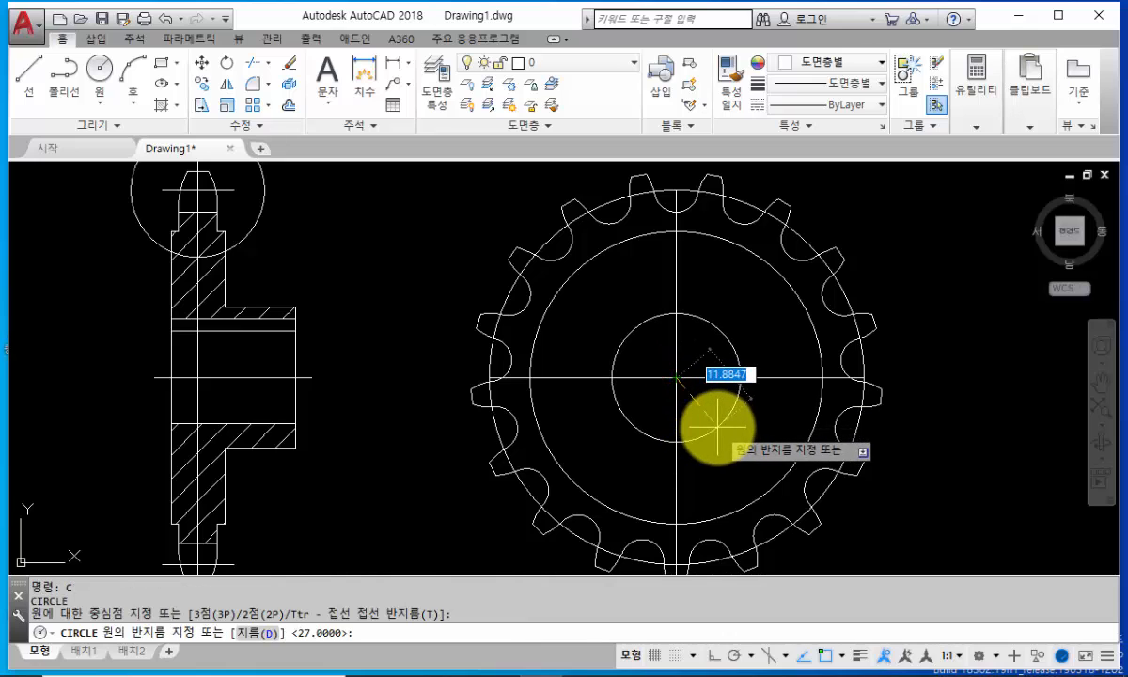
key(Return)
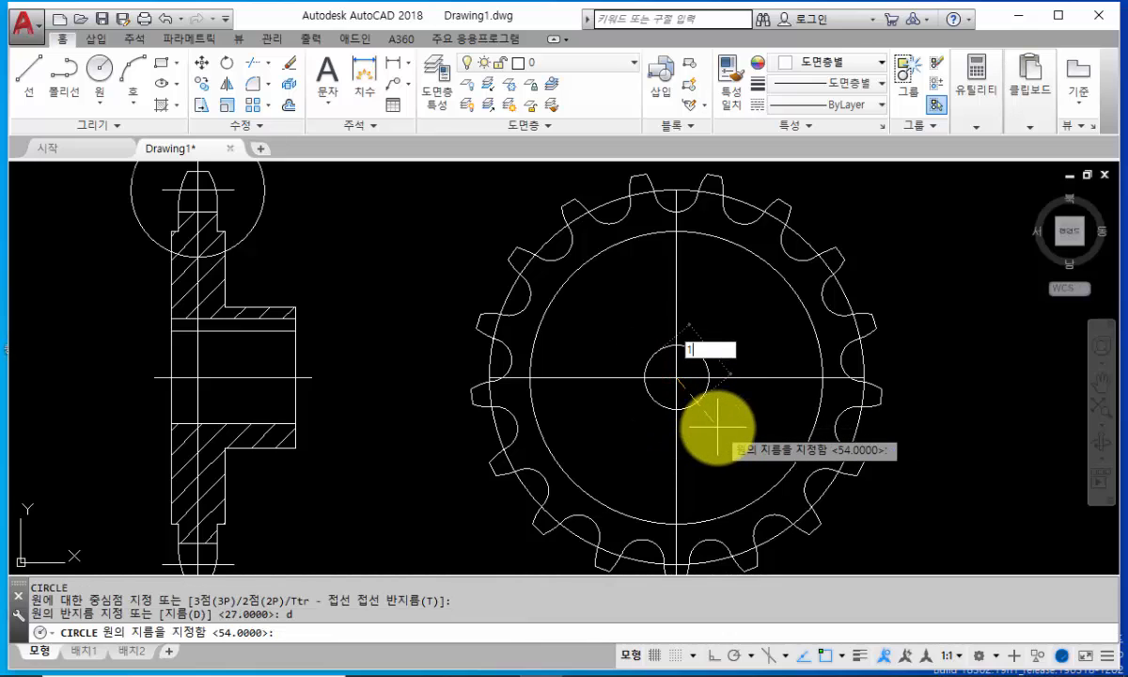
text(17)
key(Return)
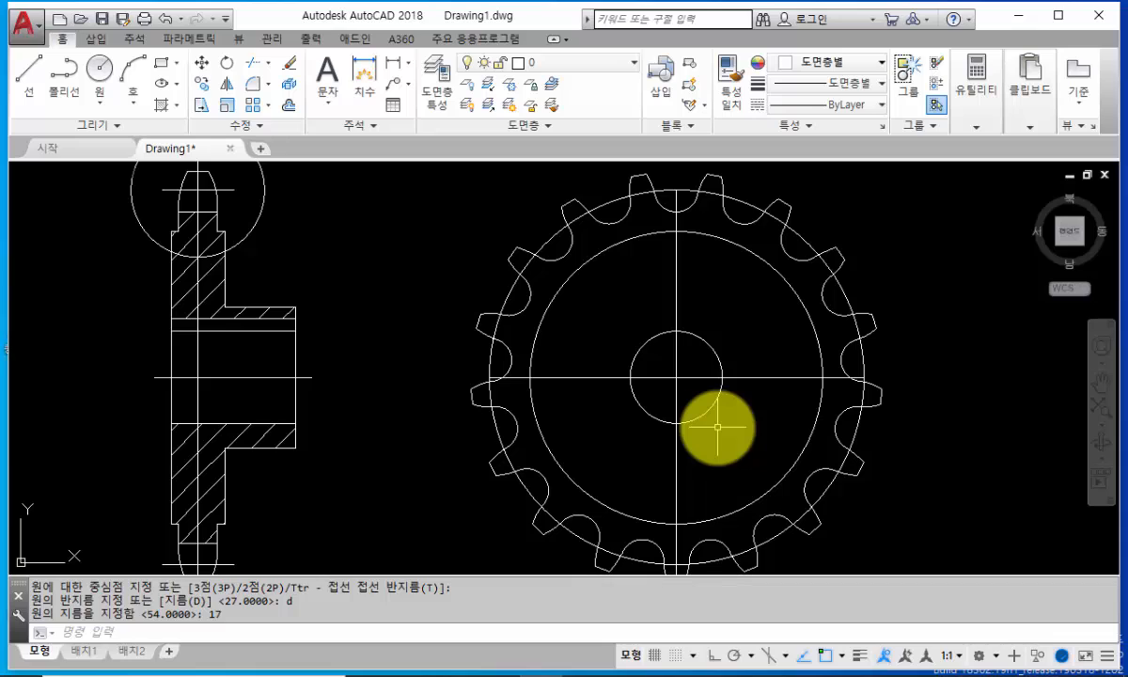
Step: Offset the front view's vertical centreline by 2.5 mm to both sides for the keyway walls
text(o)
key(Return)
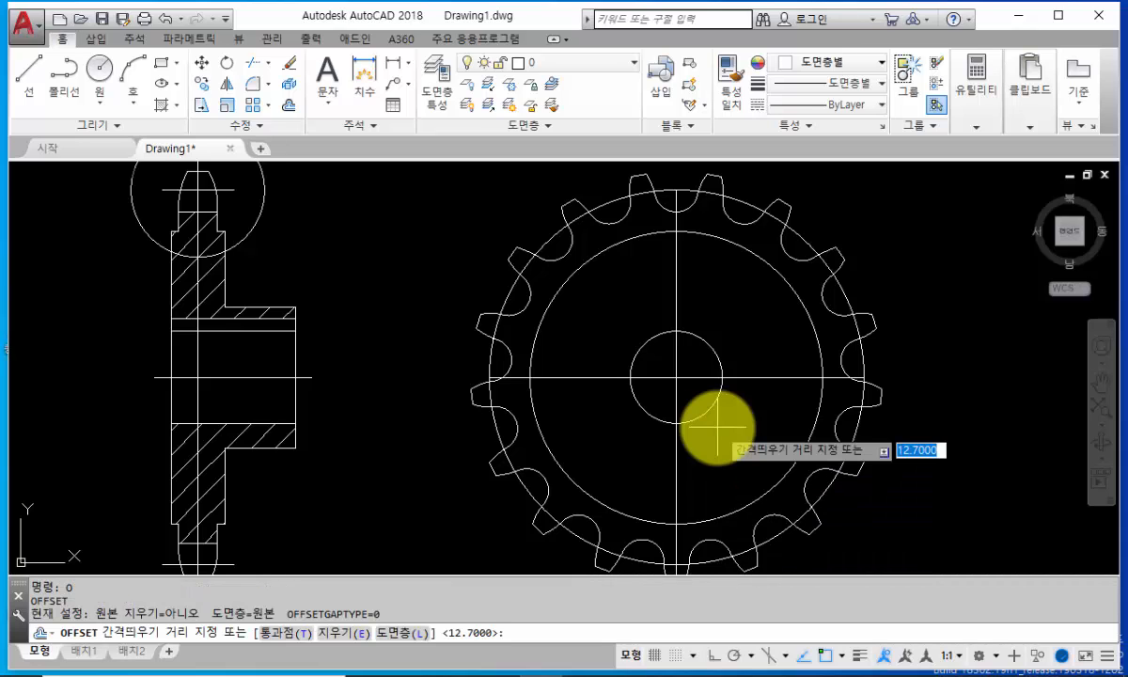
text(2.5)
key(Return)
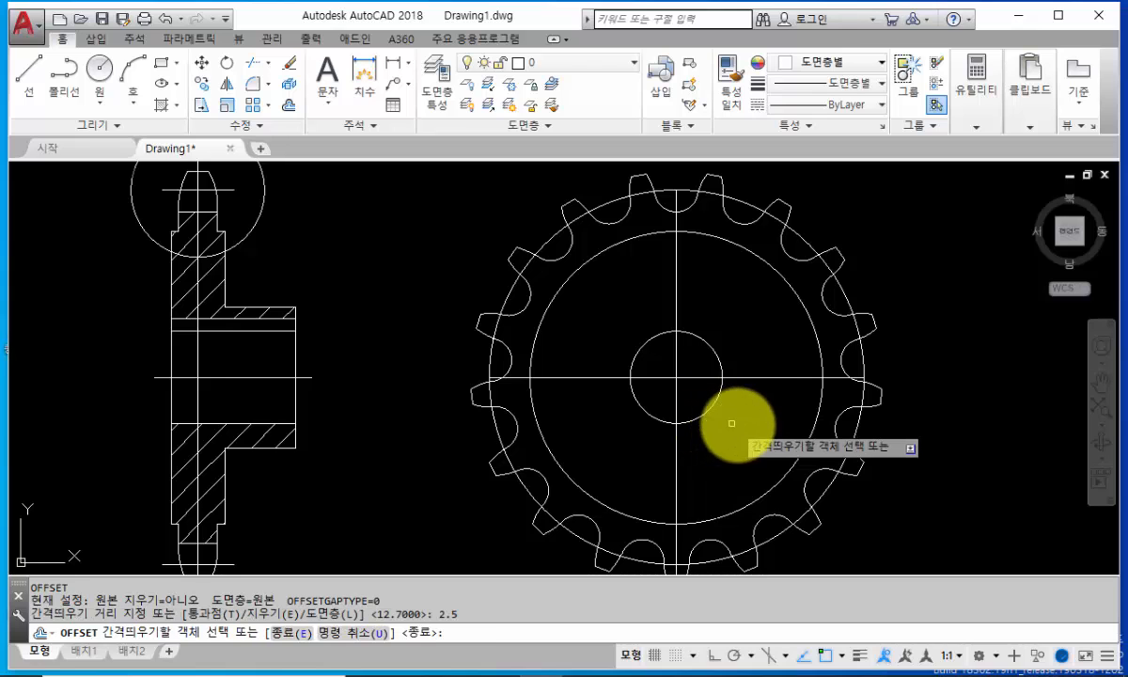
click(675, 295)
click(642, 301)
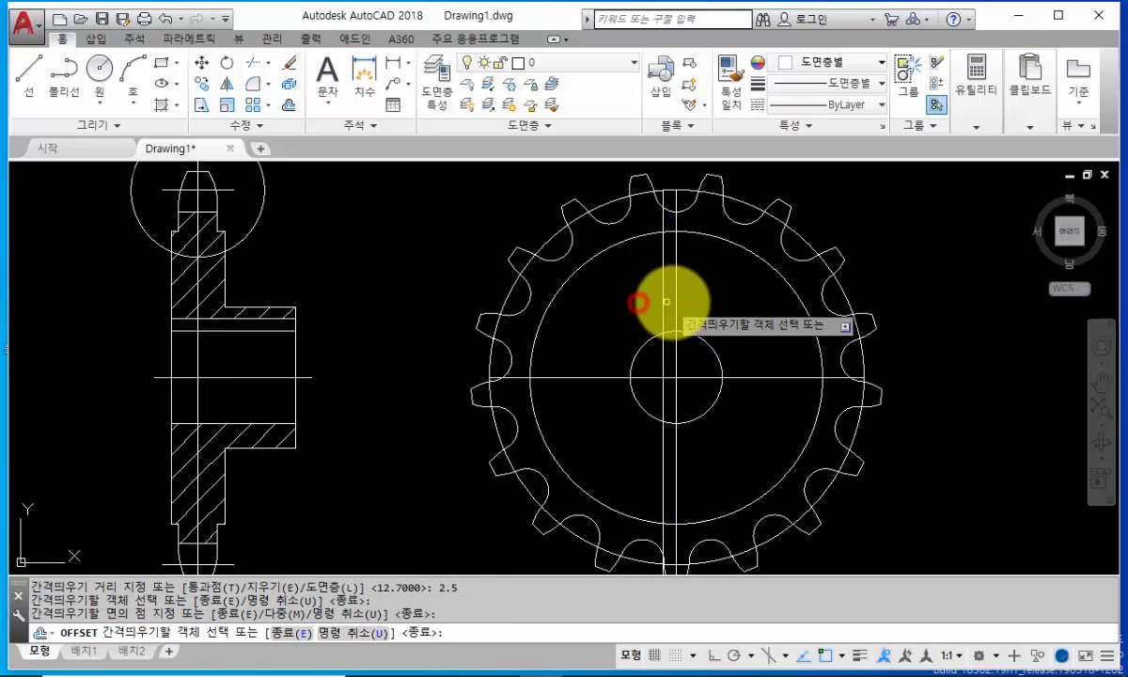
click(673, 301)
click(735, 303)
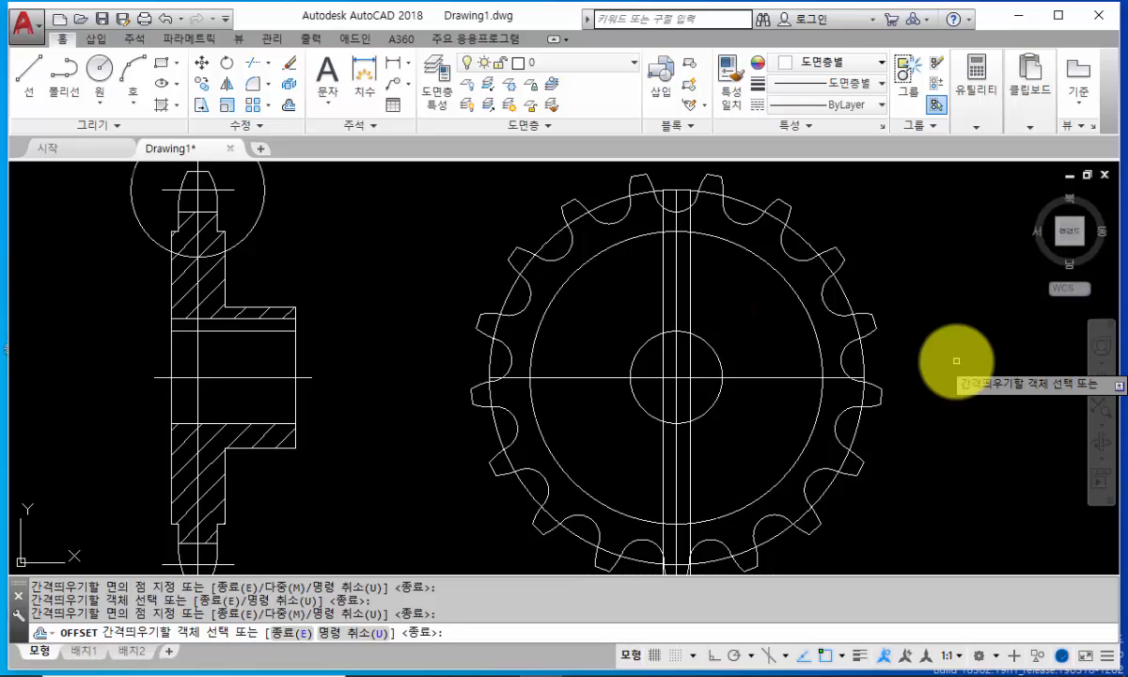
key(Return)
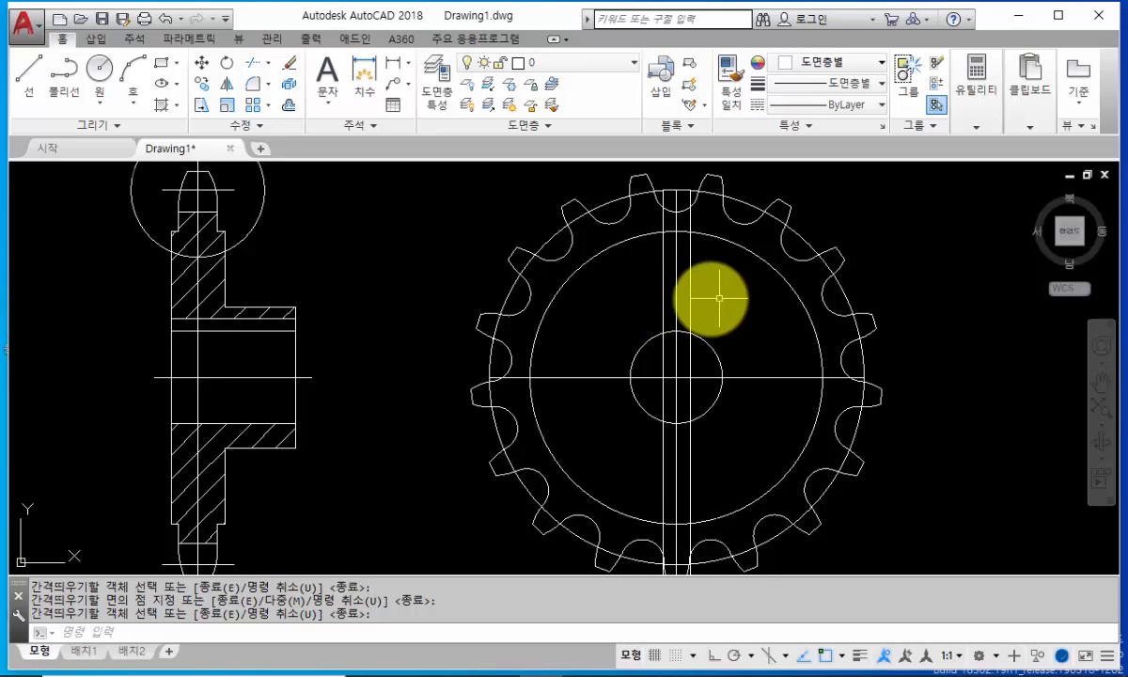
Step: Draw a horizontal projection line from the keyway's upper edge on the section view's hub face across the front view's offset lines
click(29, 83)
scroll(295, 309, up, 2)
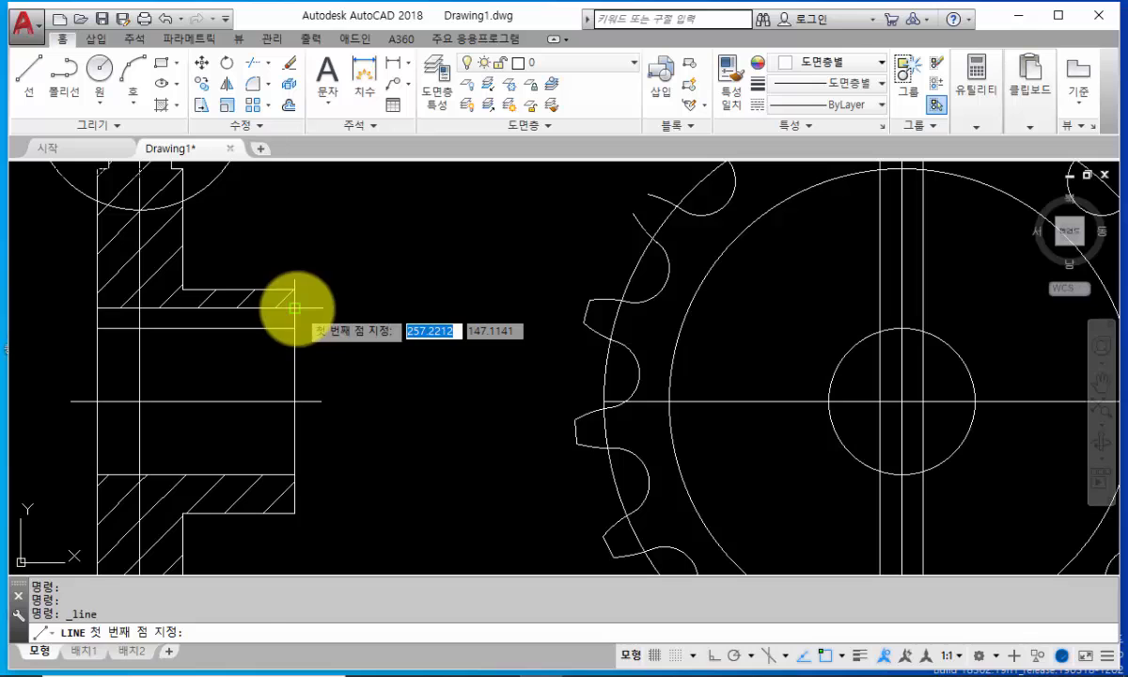
click(295, 308)
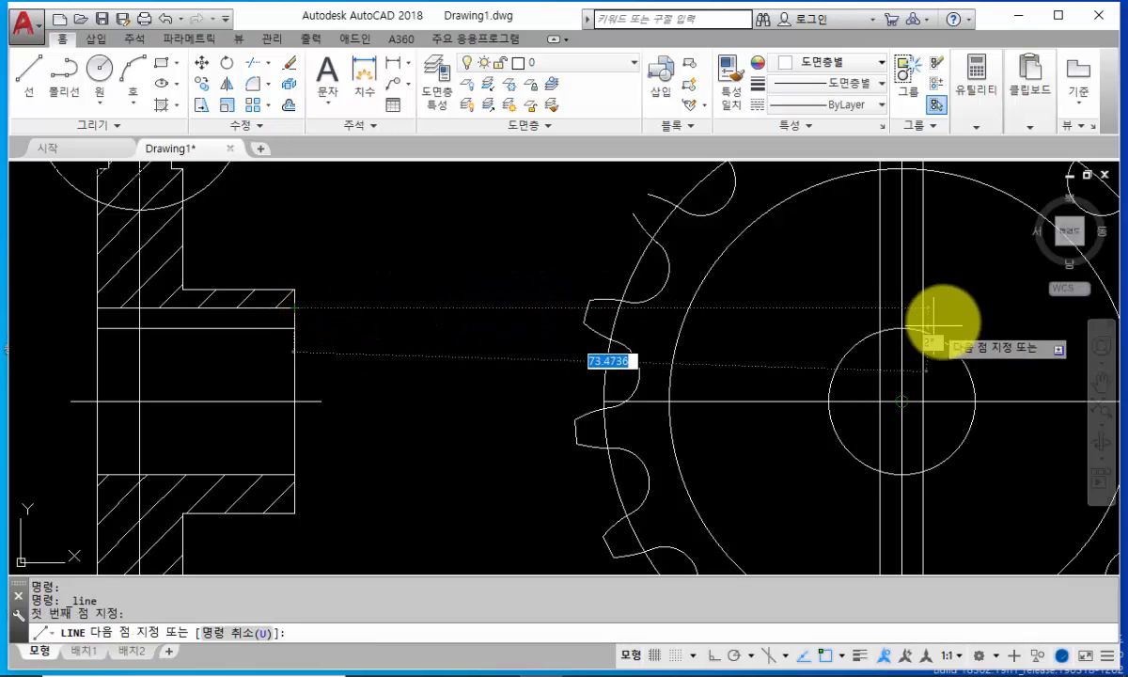
click(1011, 307)
key(Return)
scroll(755, 420, down, 2)
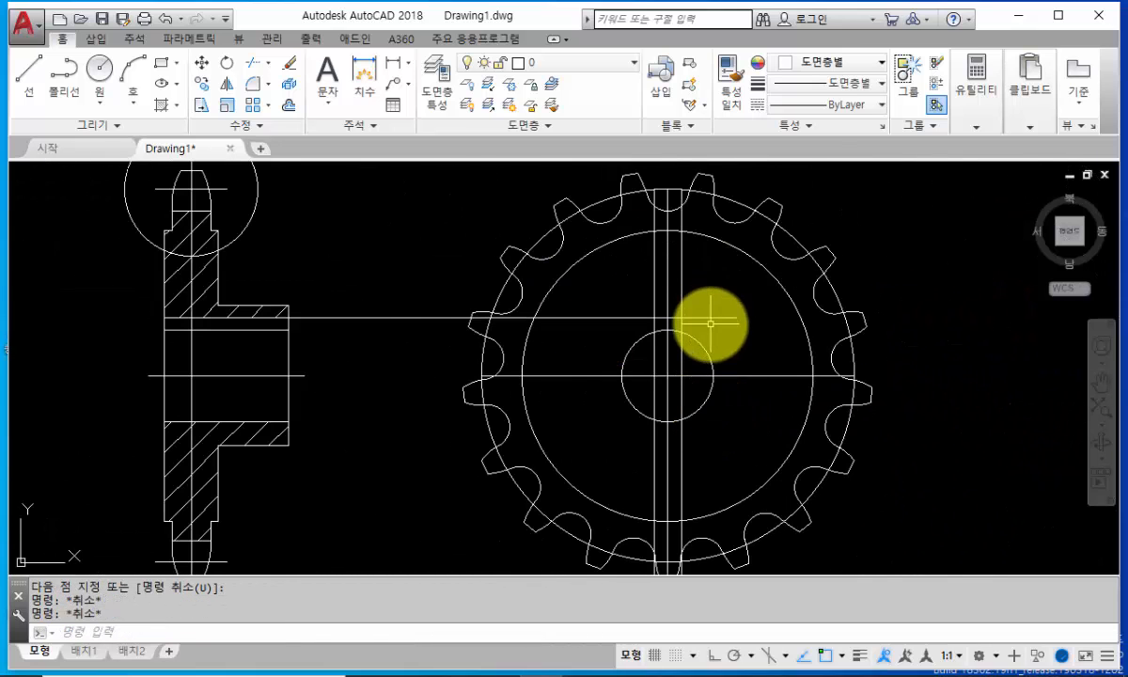
Step: Trim the projection line, the two offset lines and the bore circle's upper arc to form the keyway in the front view
scroll(709, 323, up, 2)
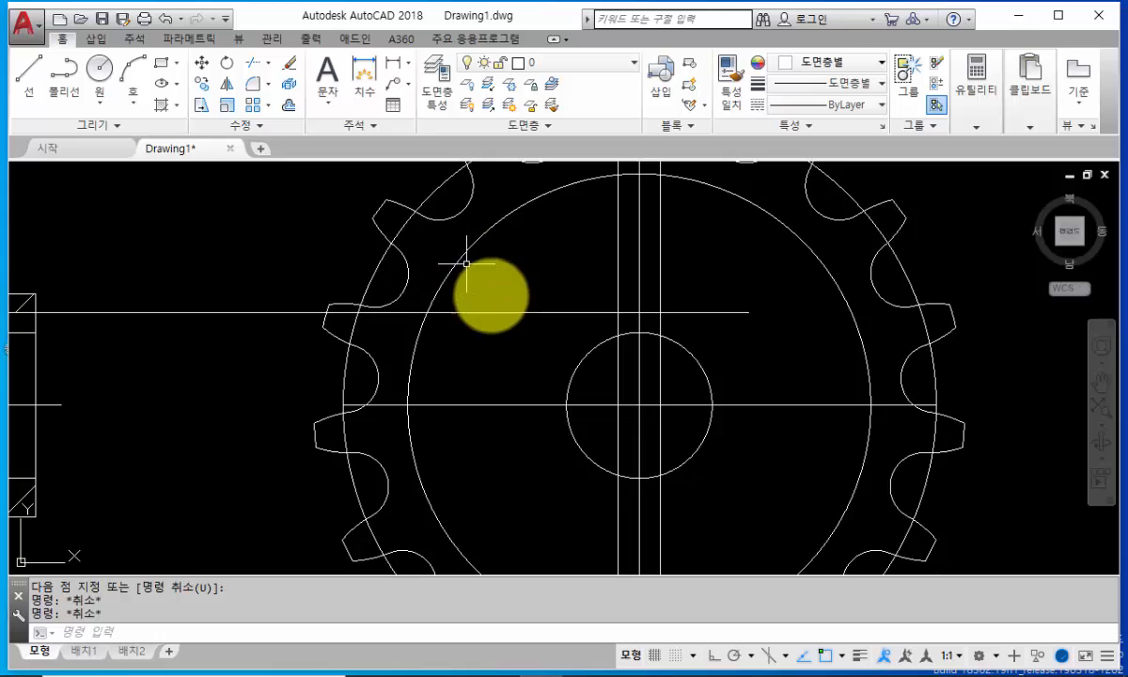
key(Return)
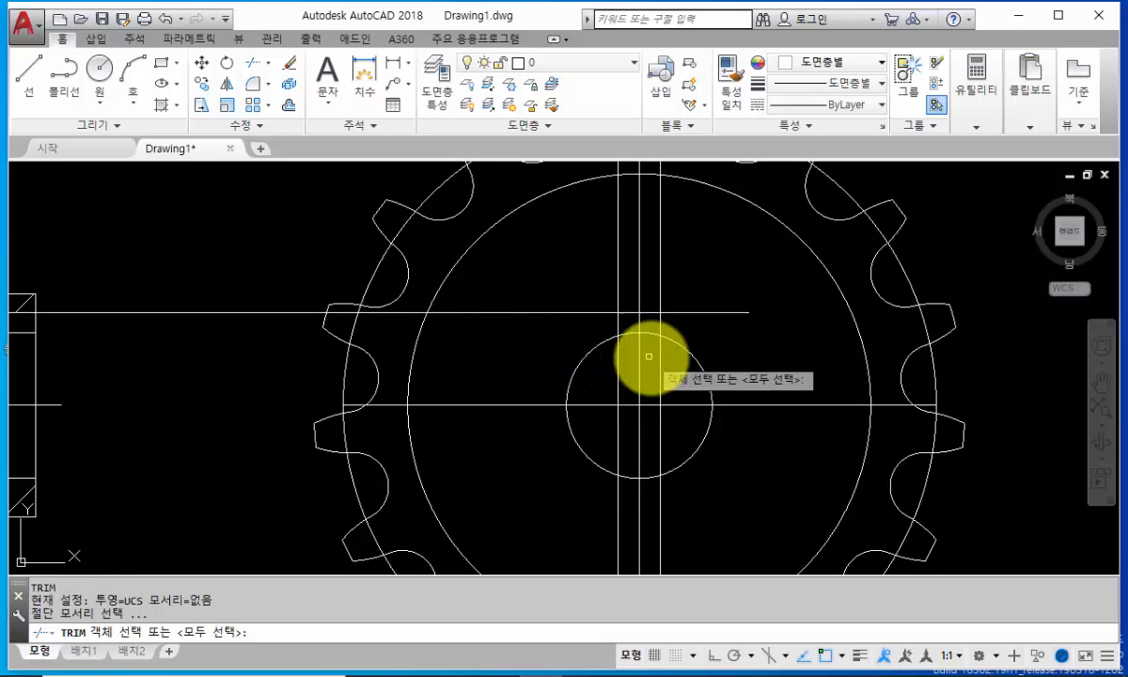
key(Return)
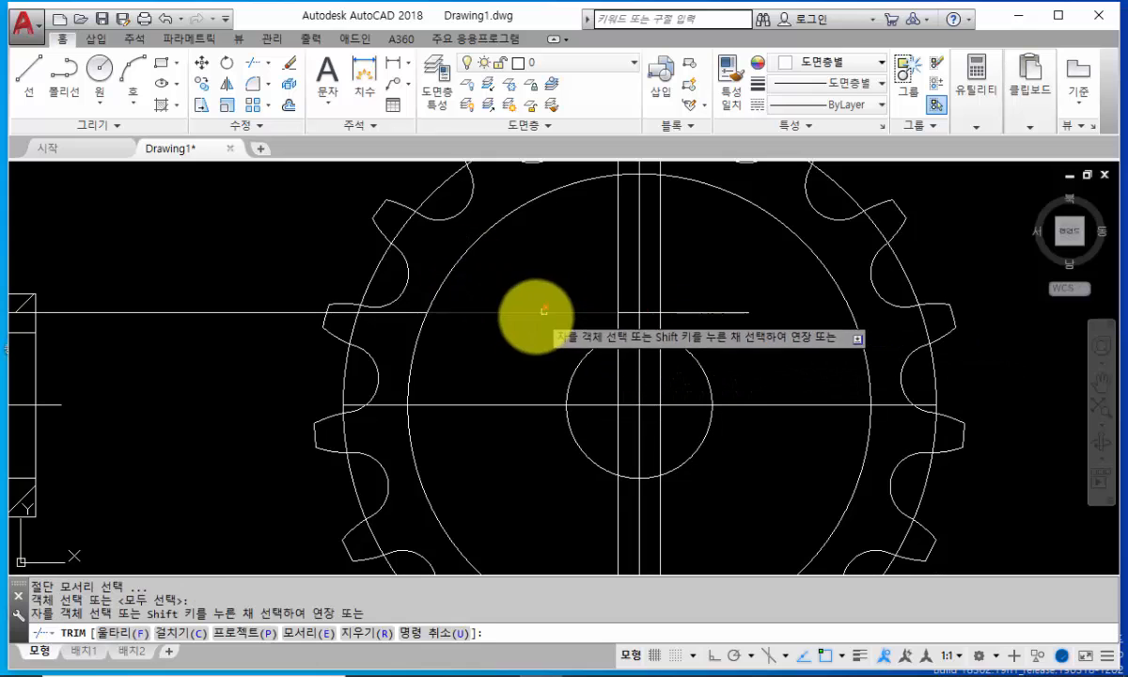
click(607, 312)
click(662, 300)
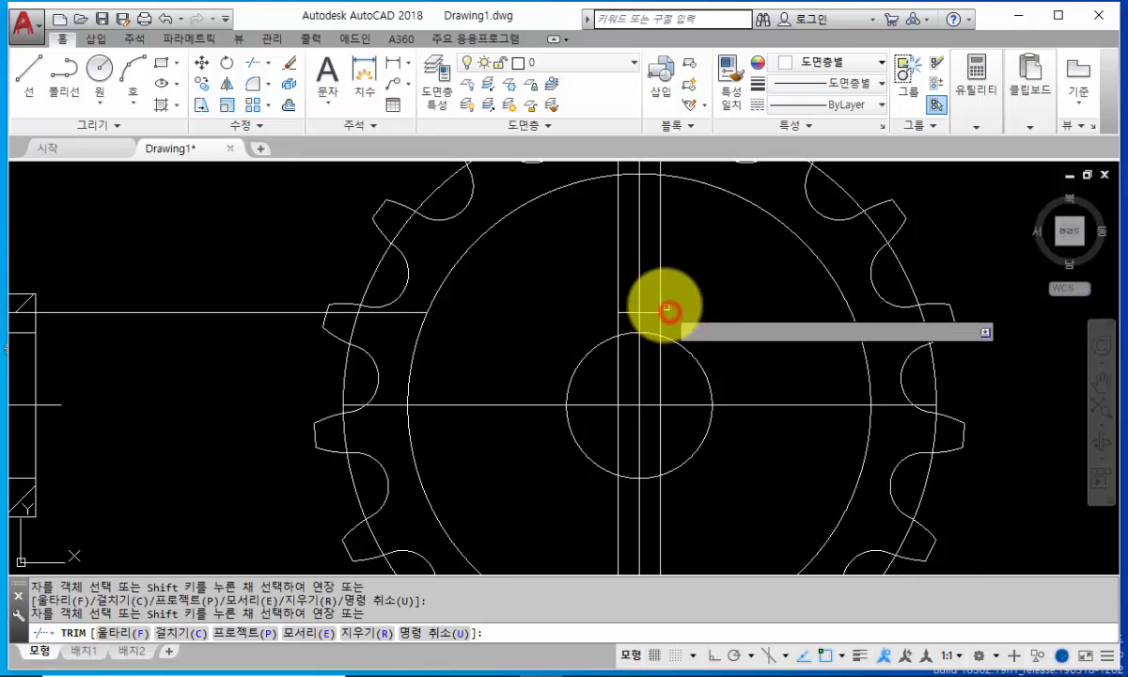
click(617, 297)
click(624, 333)
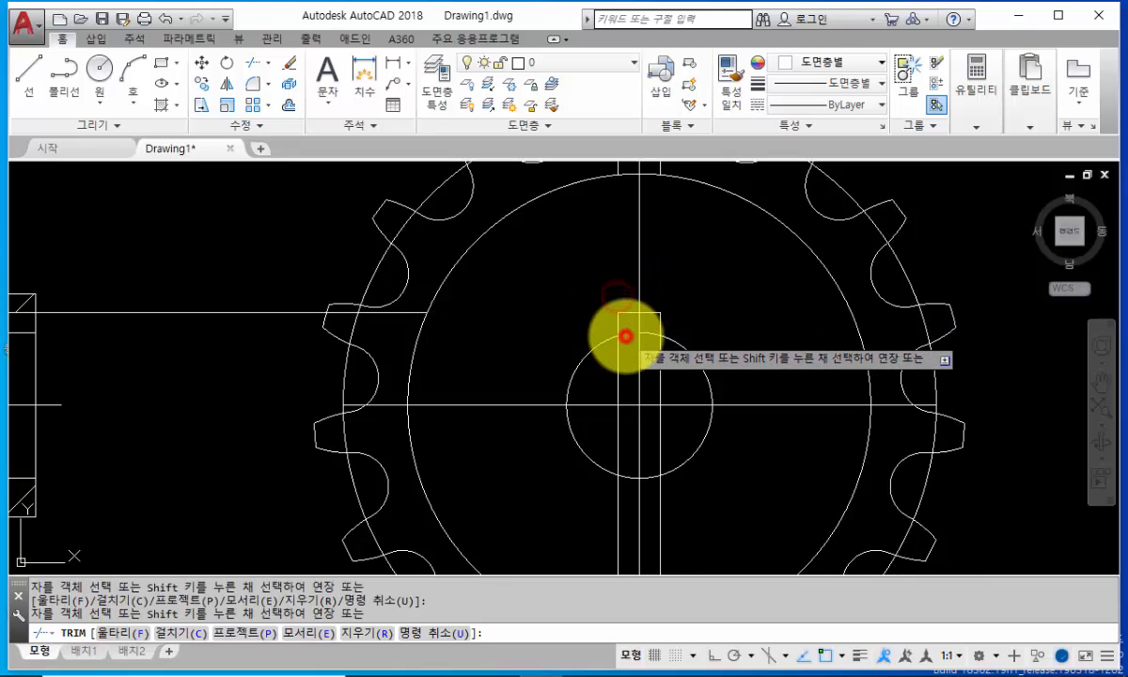
click(650, 334)
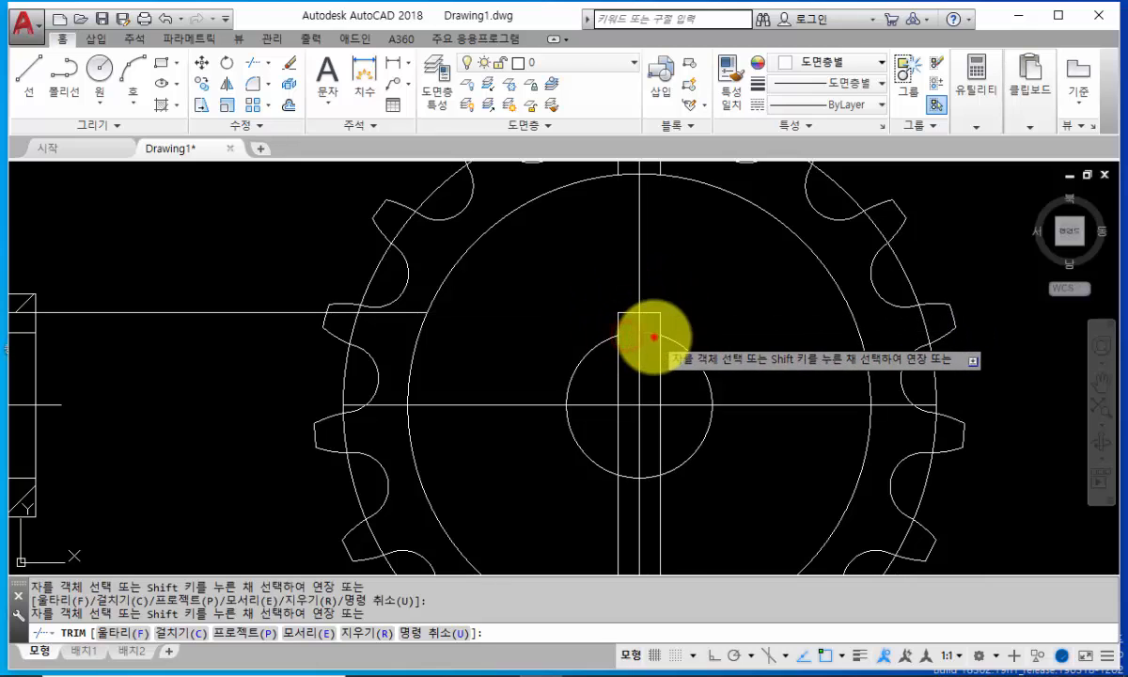
click(612, 366)
scroll(660, 434, down, 4)
scroll(665, 434, up, 2)
key(Return)
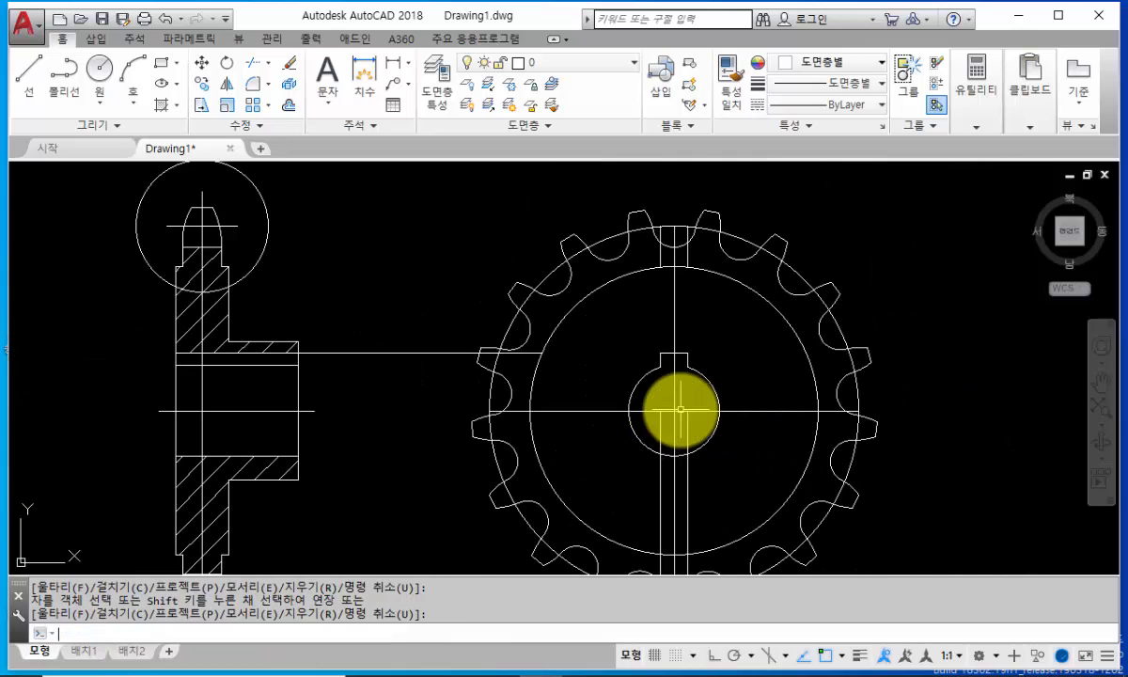
Step: Erase the leftover projection line and the offset line remnants below the bore's centre and above the 54 mm circle
text(e)
key(Return)
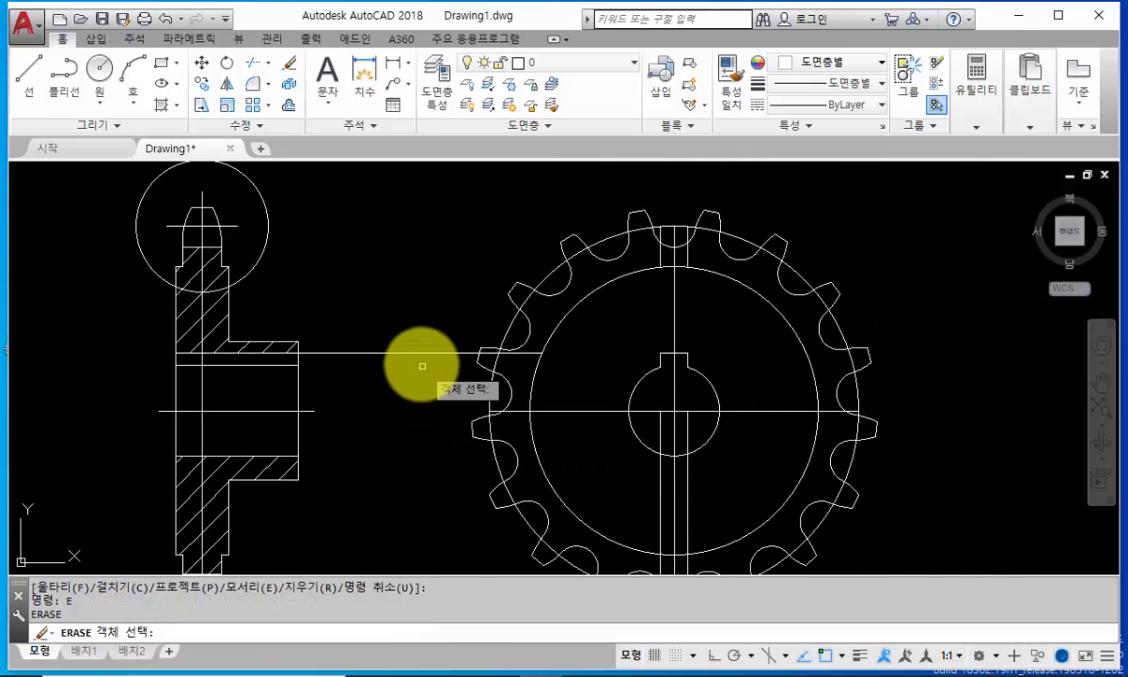
click(419, 355)
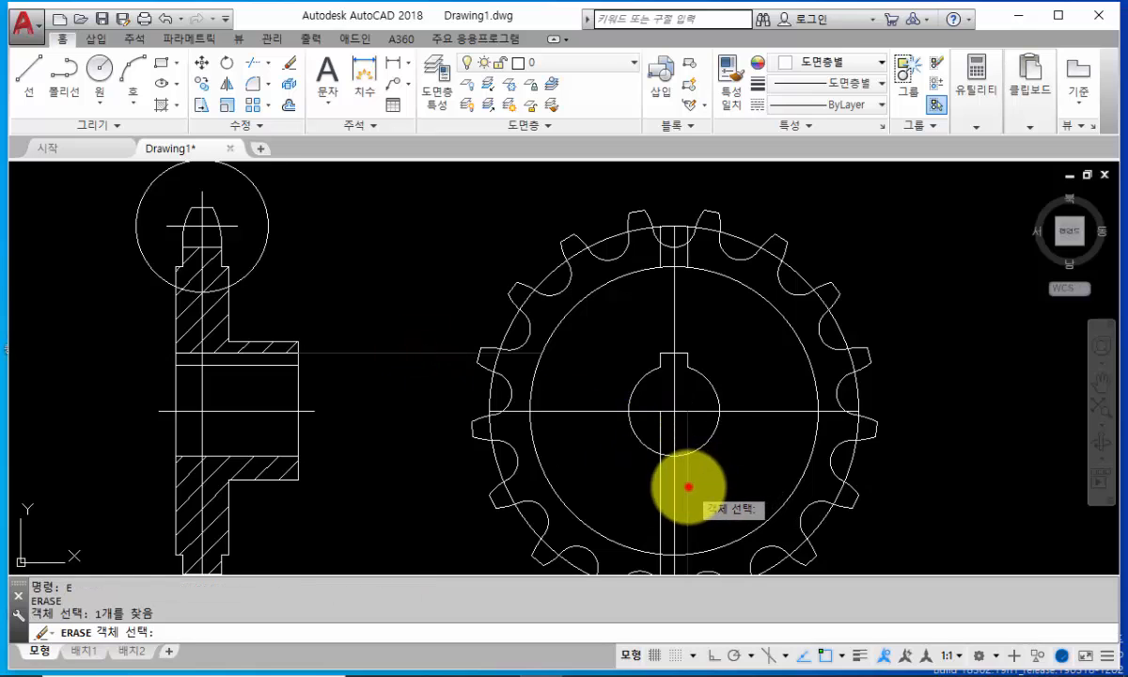
click(688, 486)
click(659, 481)
scroll(649, 251, up, 2)
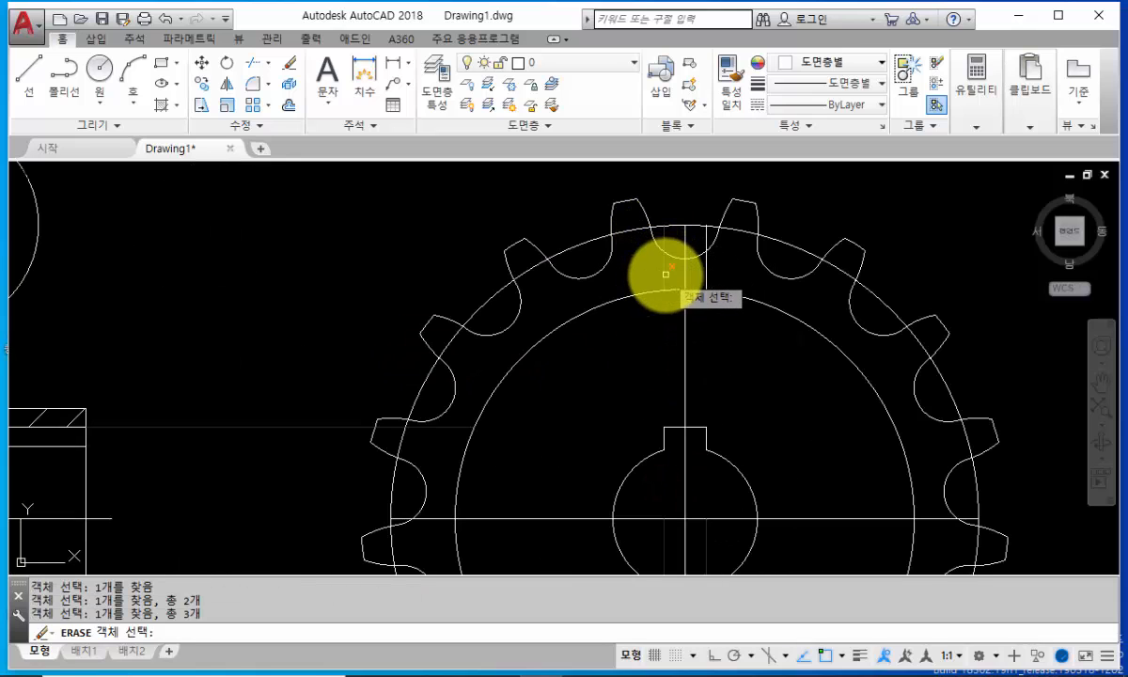
click(666, 274)
click(703, 274)
scroll(728, 326, down, 4)
middle_drag(748, 353, 733, 294)
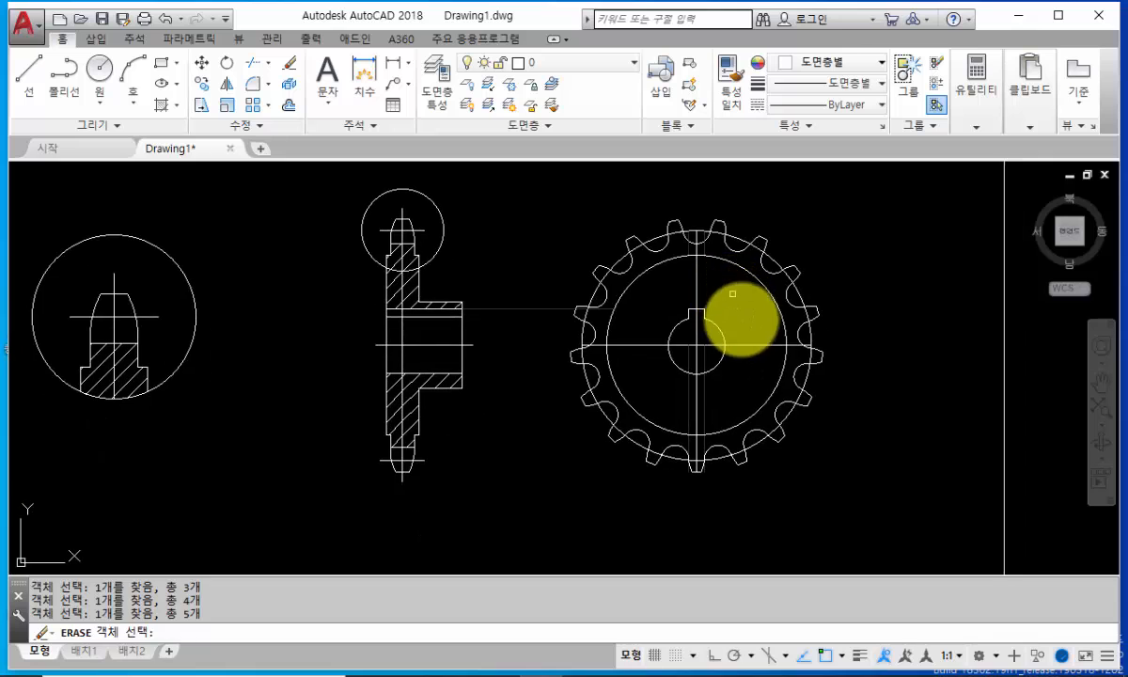
key(Return)
mouse_move(727, 355)
middle_down()
mouse_move(777, 372)
mouse_move(801, 354)
middle_up()
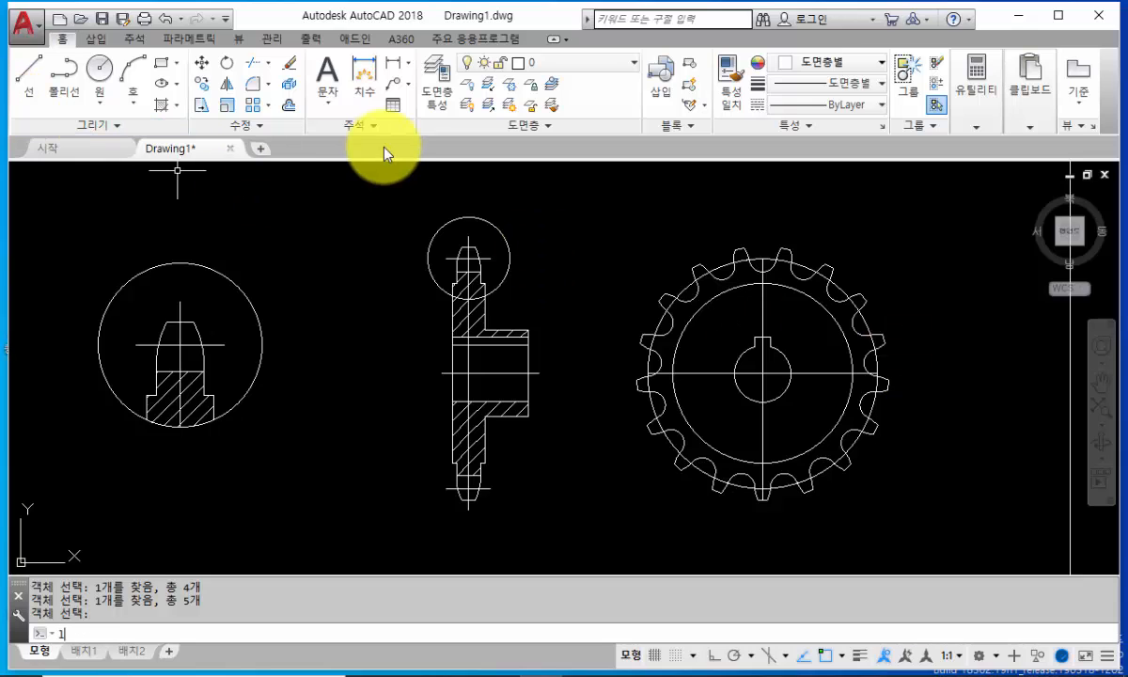
Step: Lengthen both ends of the front view's horizontal and vertical centrelines by a 5 mm increment
text(len)
key(Return)
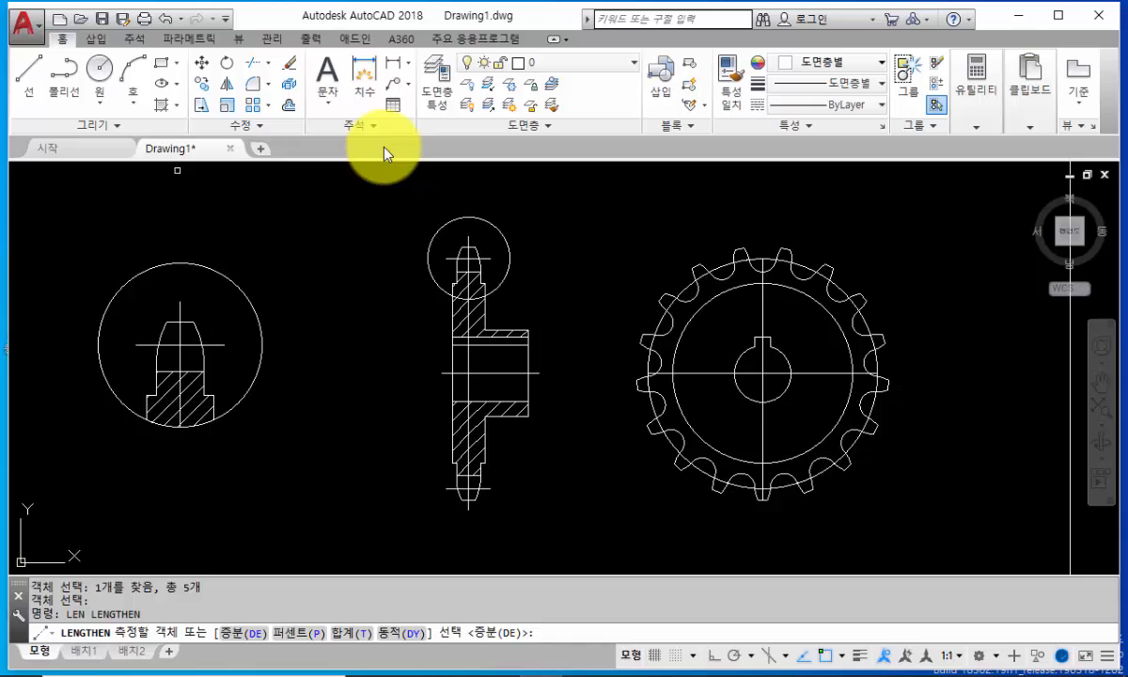
key(Return)
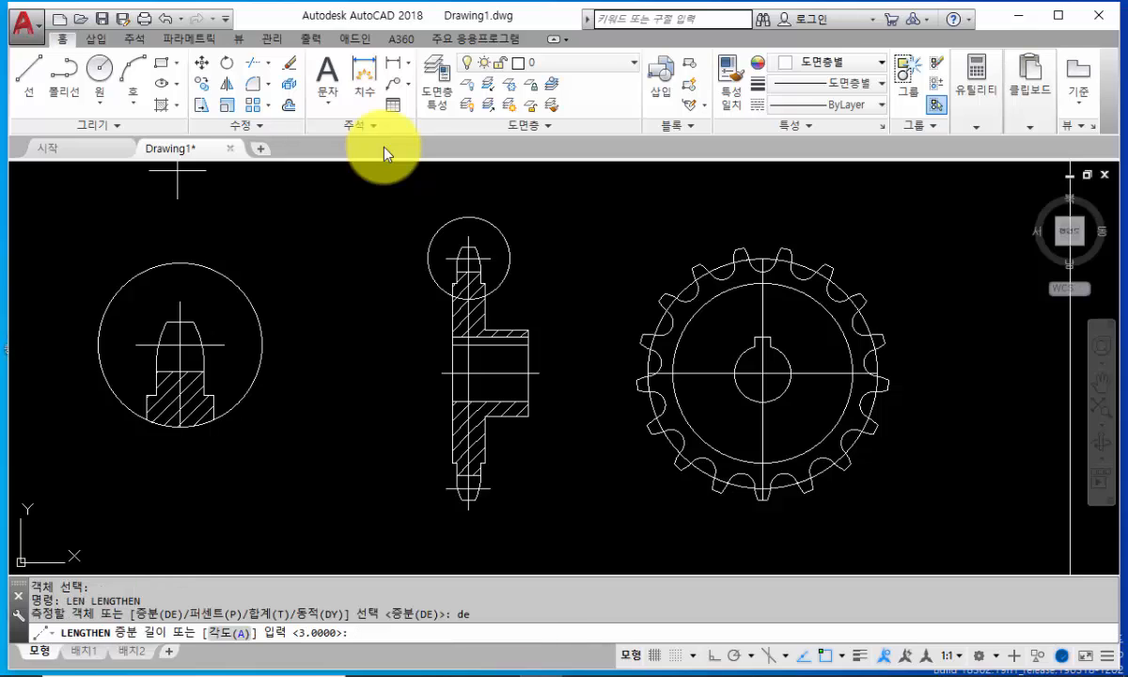
text(5)
key(Return)
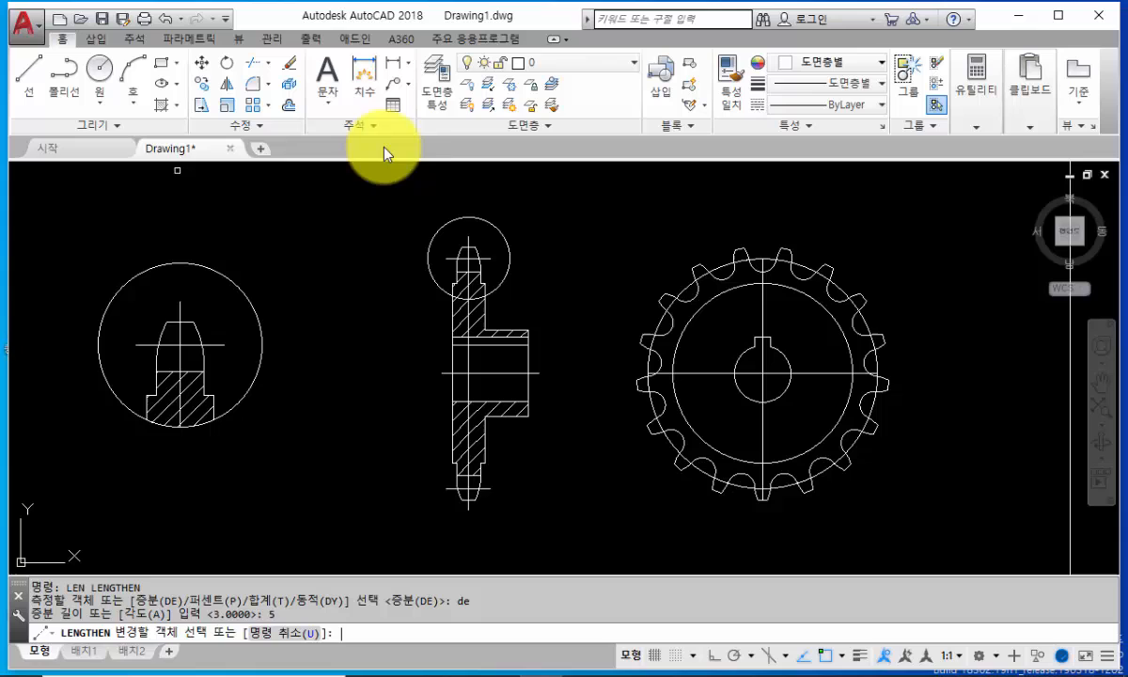
click(681, 373)
click(820, 373)
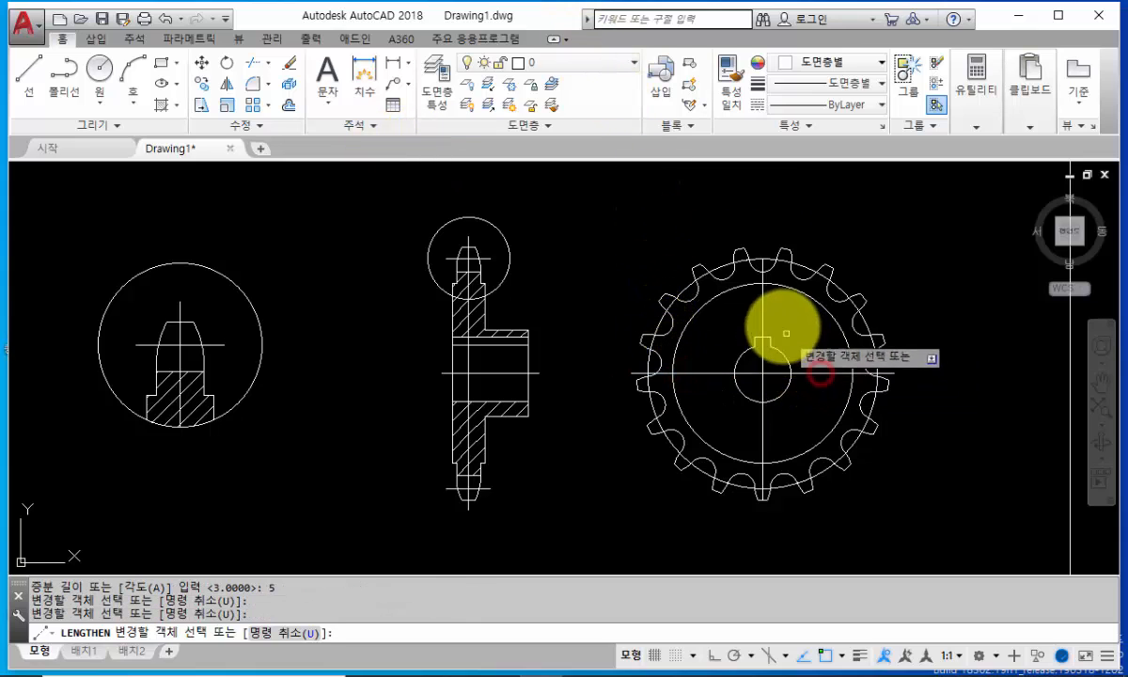
click(761, 304)
click(766, 445)
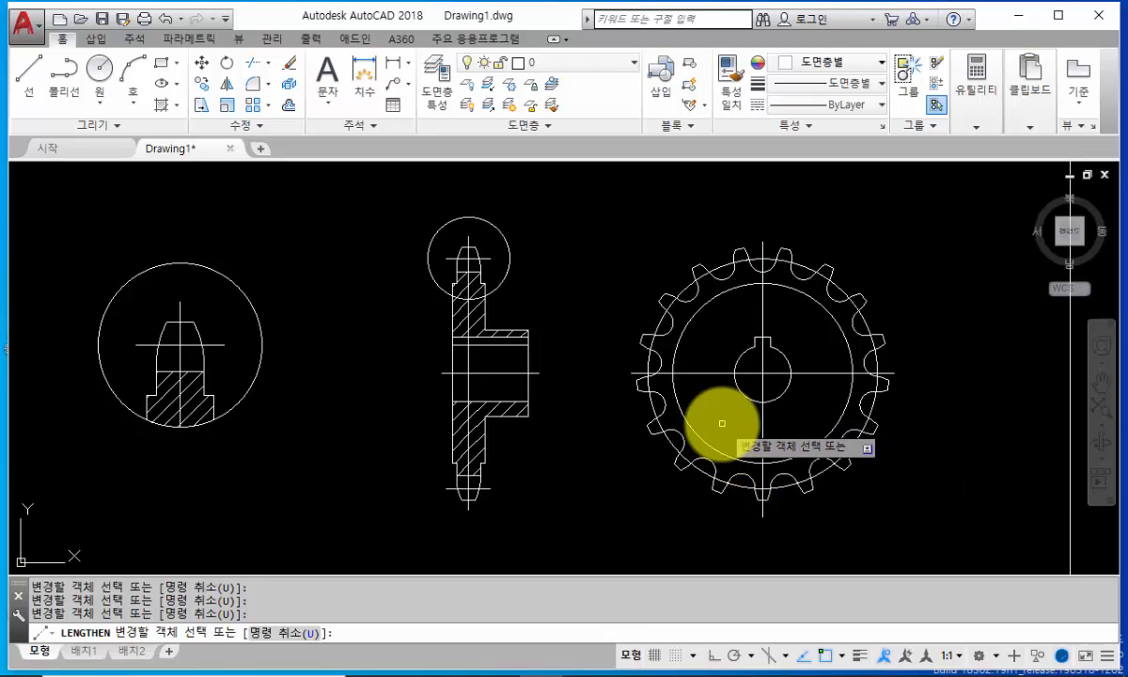
Step: Extend all four ends of the front view's centrelines by another 5 mm
click(712, 374)
click(762, 312)
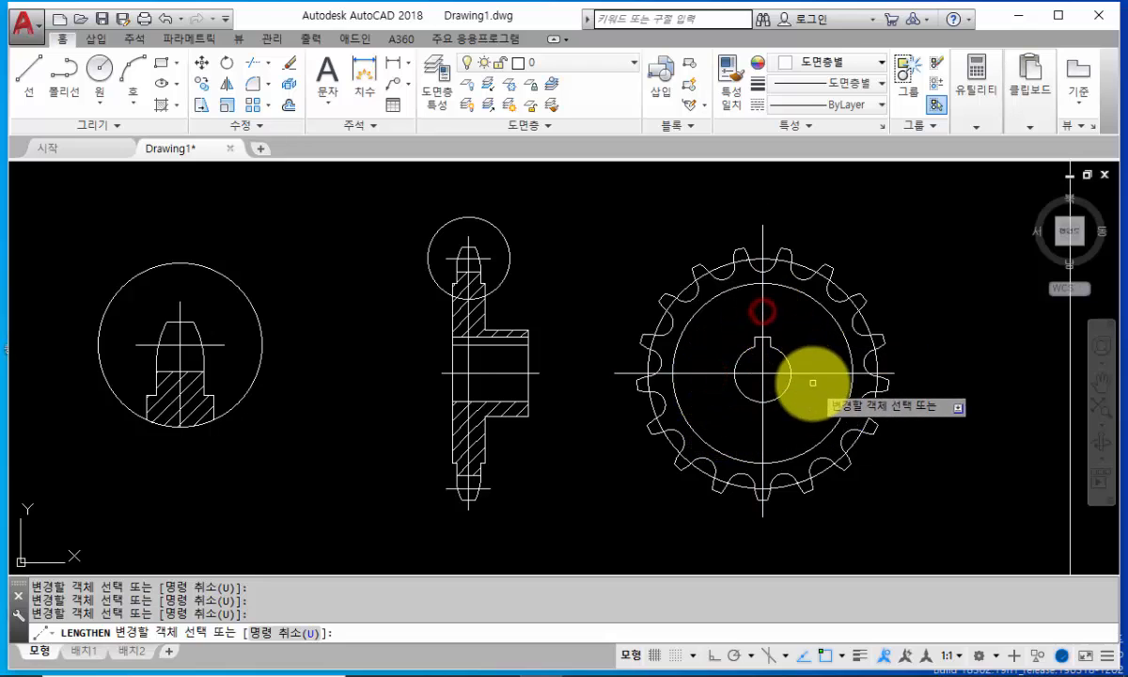
click(814, 374)
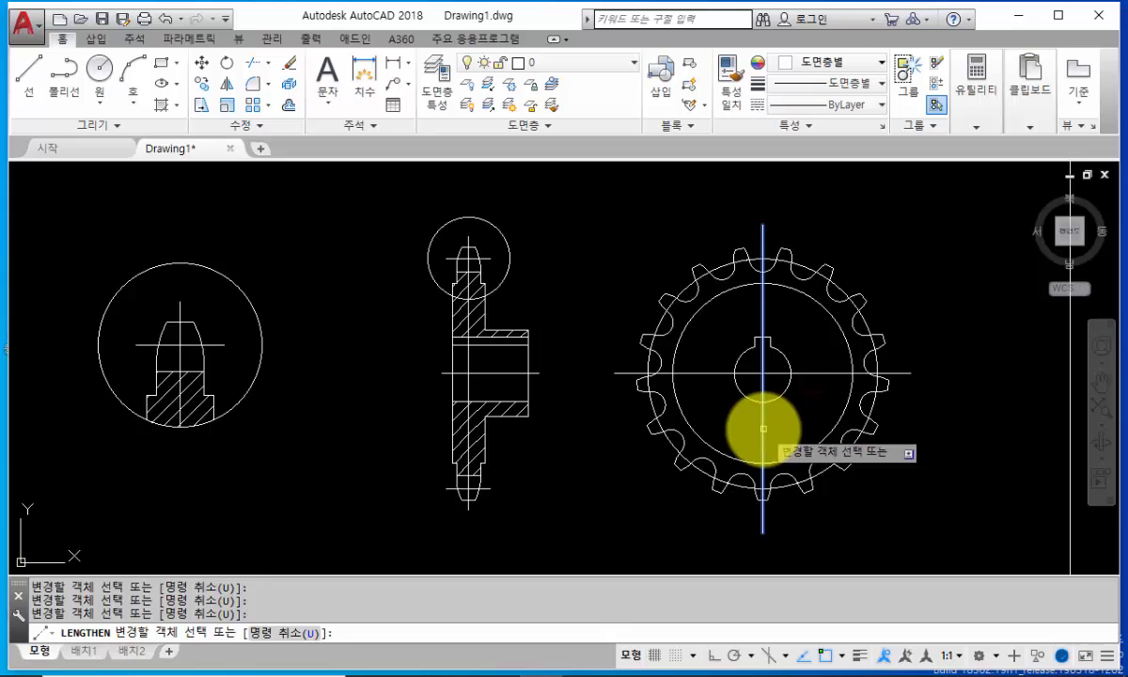
click(762, 429)
key(Return)
Step: Add a vertical linear dimension outside the detail circle from the tooth tip's corner to the lower end of the same flank arc
middle_drag(591, 473, 666, 473)
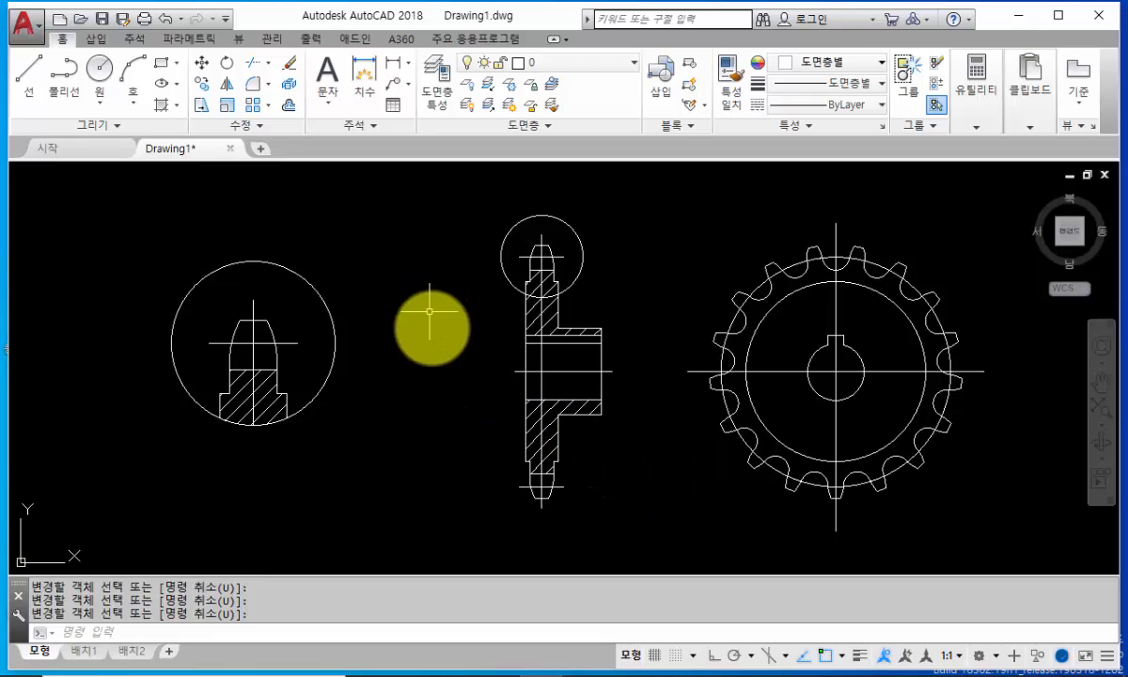
click(395, 64)
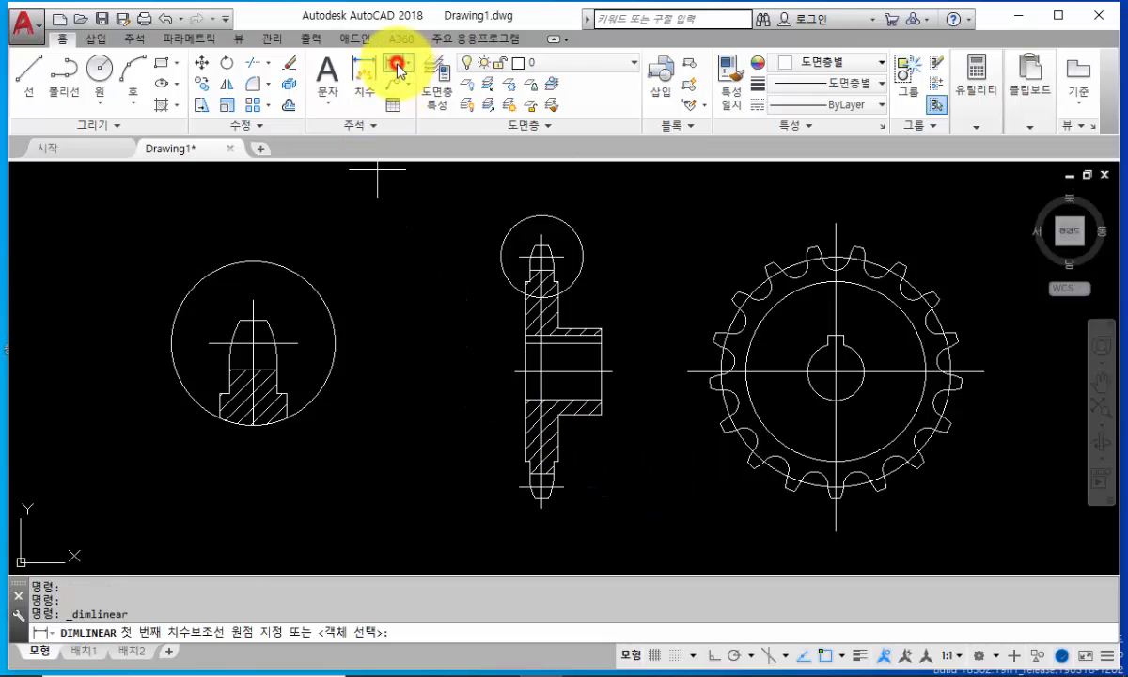
scroll(402, 291, up, 3)
scroll(267, 339, up, 2)
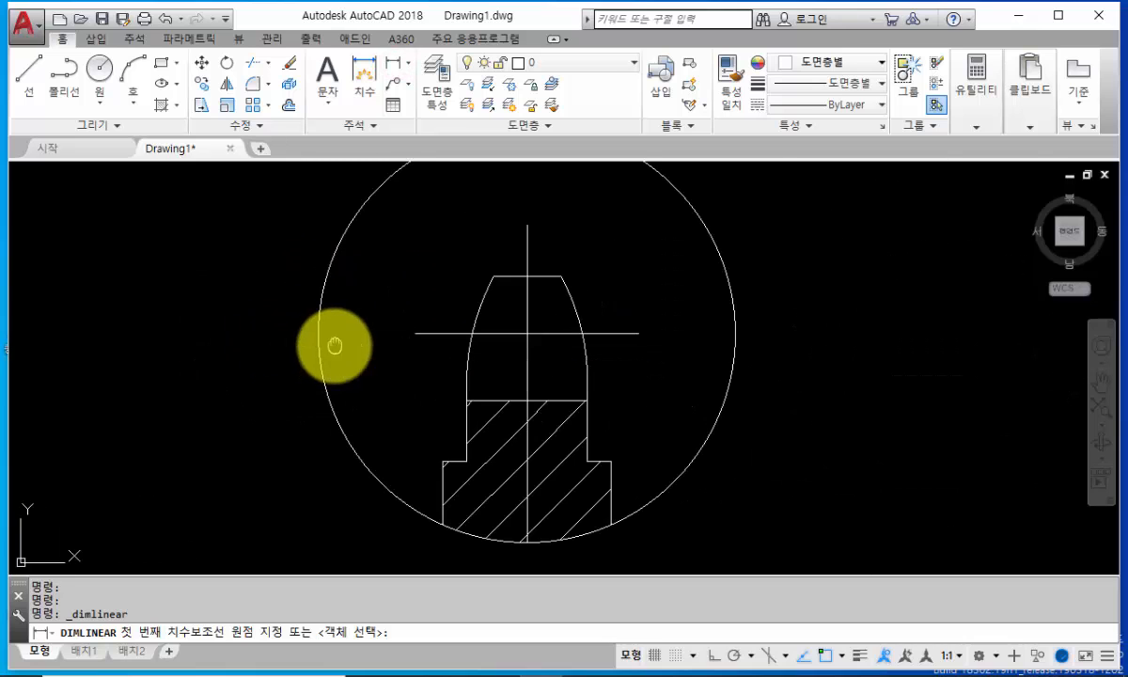
scroll(352, 345, down, 2)
mouse_move(333, 344)
middle_down()
mouse_move(113, 338)
mouse_move(285, 348)
mouse_move(355, 369)
middle_up()
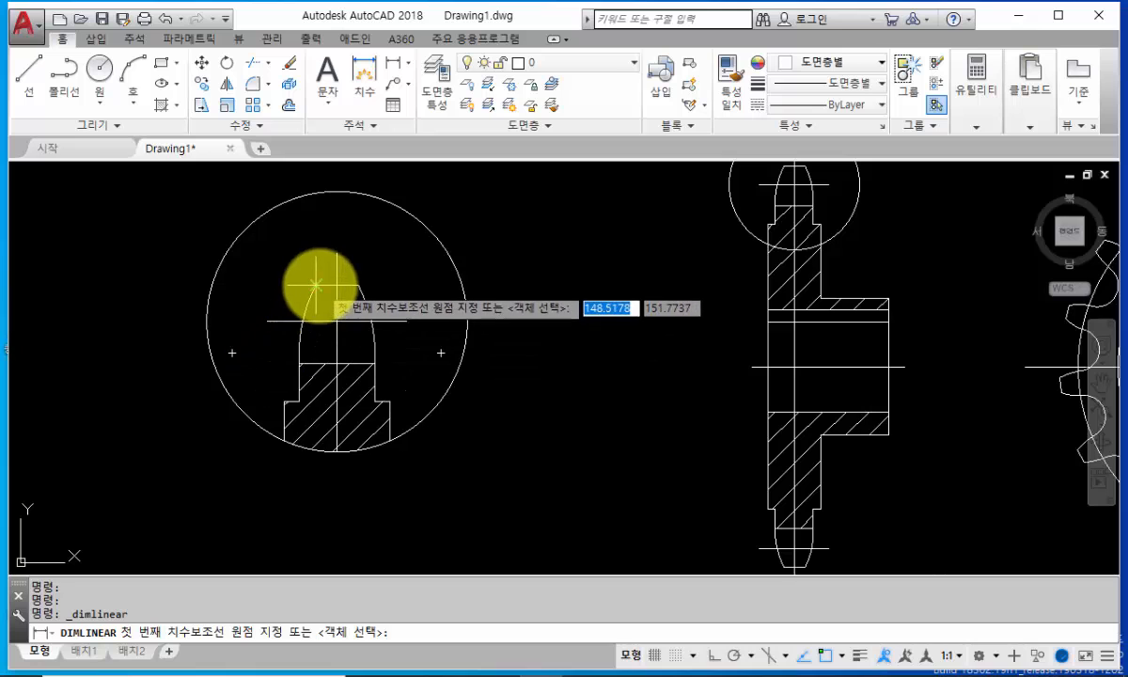
click(317, 284)
scroll(293, 336, up, 4)
scroll(288, 359, up, 2)
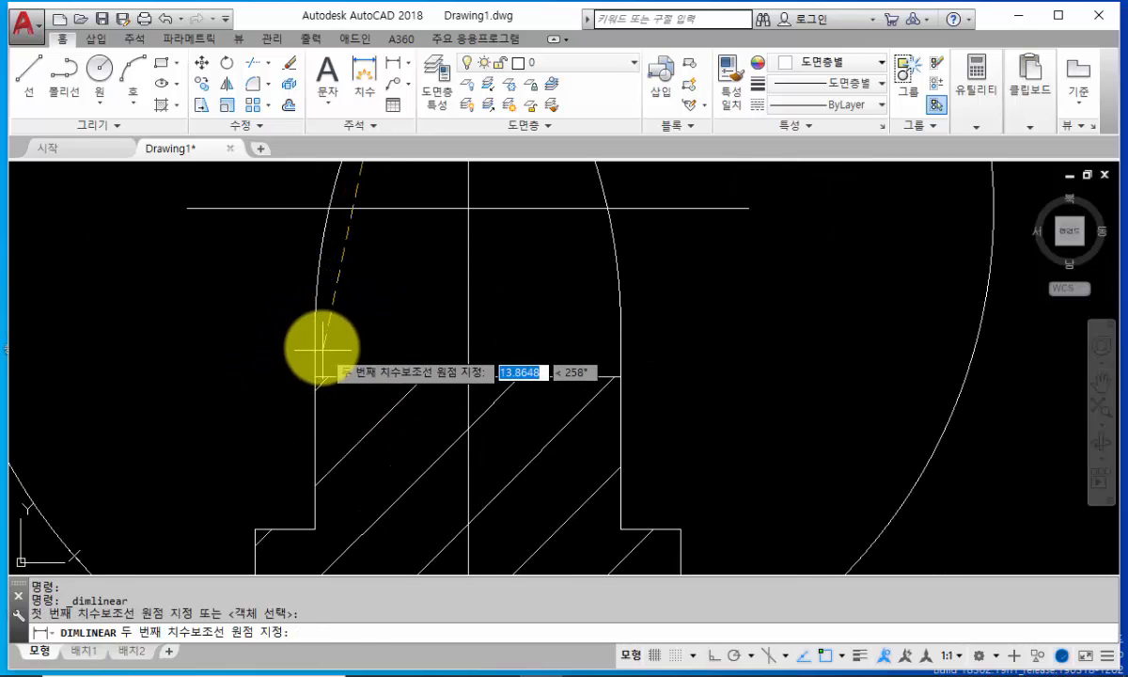
click(316, 332)
scroll(317, 335, down, 4)
middle_drag(316, 336, 379, 338)
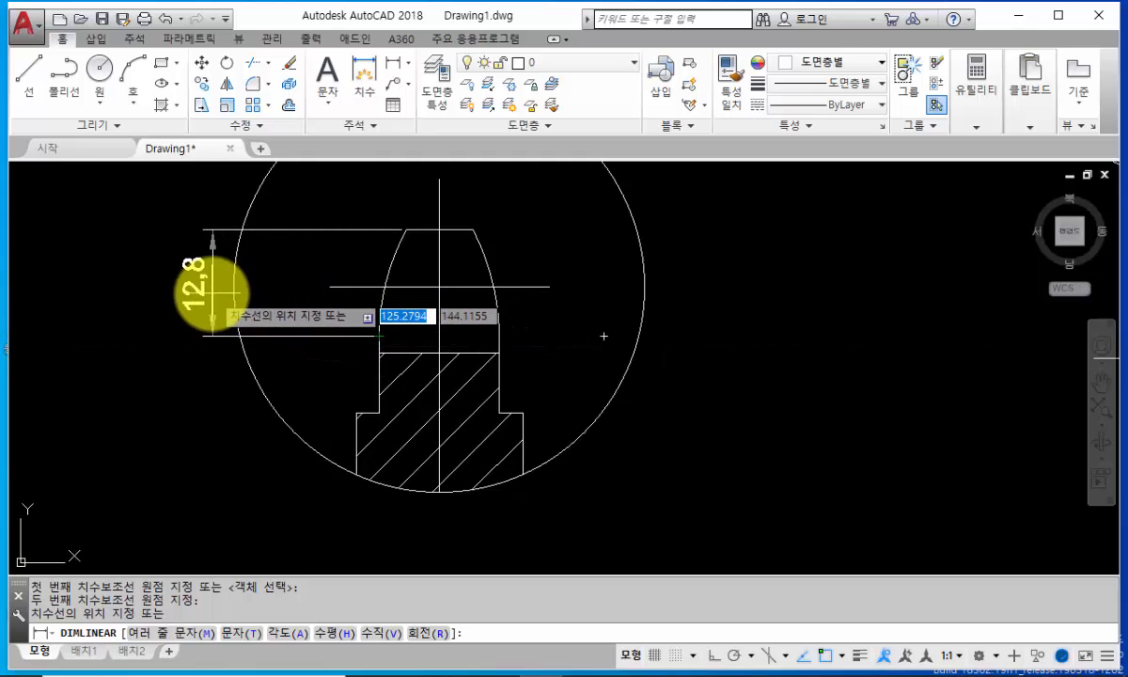
click(198, 291)
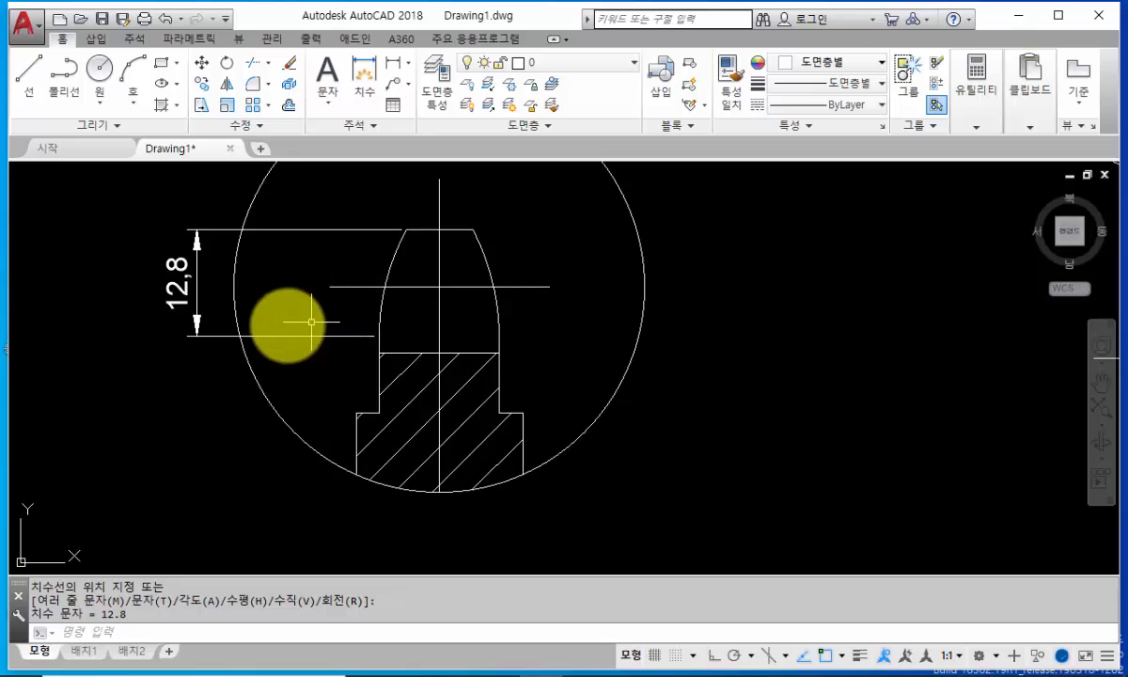
middle_drag(259, 323, 297, 389)
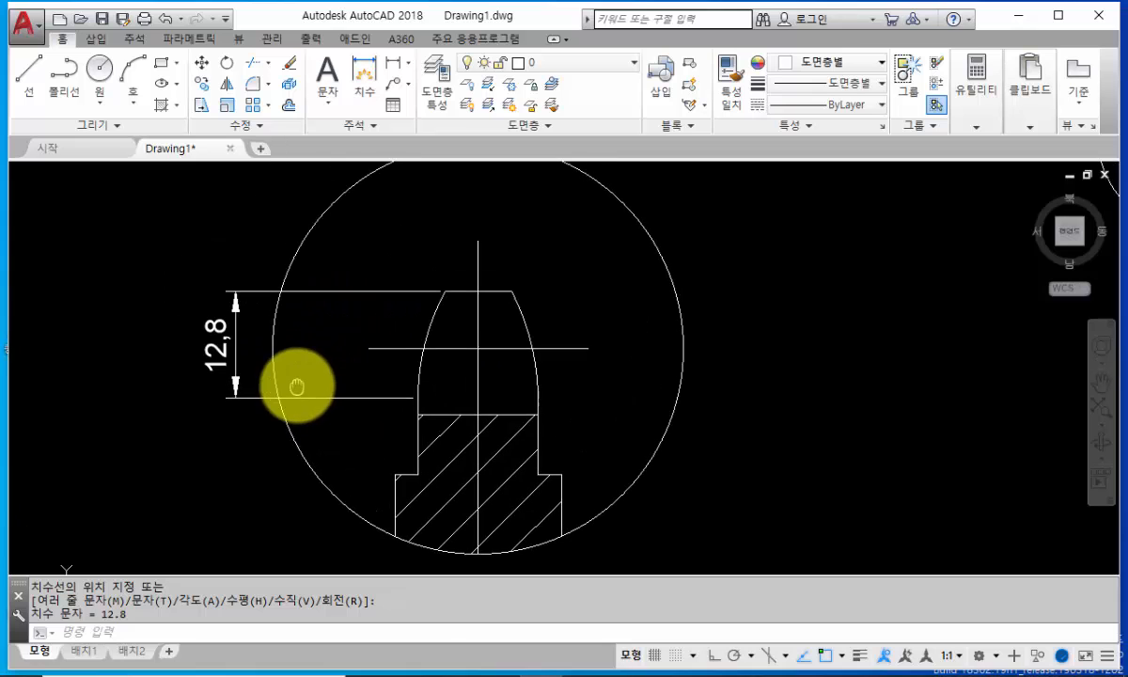
click(392, 63)
middle_drag(417, 291, 411, 323)
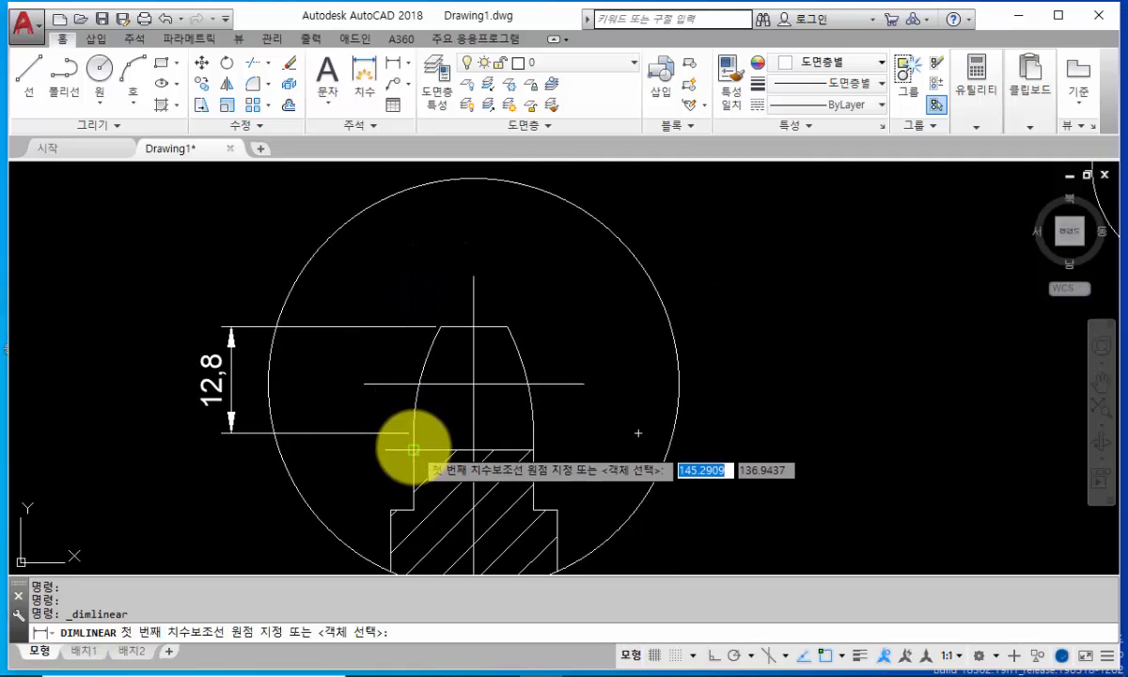
click(410, 434)
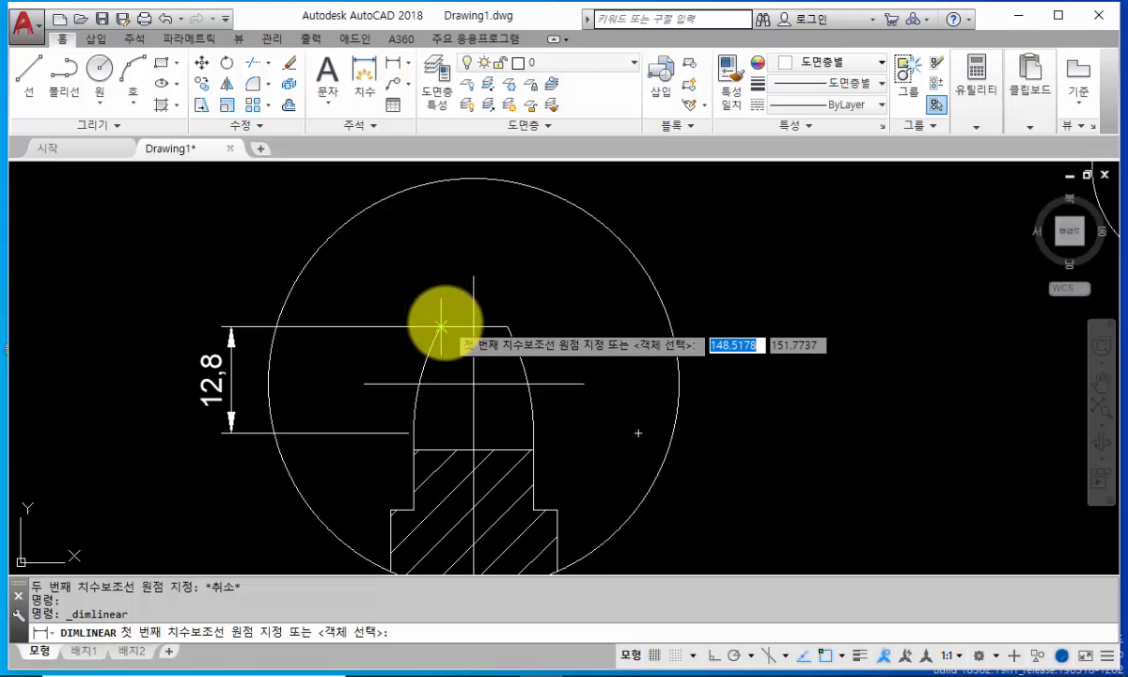
Step: Dimension the left flank arc's horizontal width from tip corner to arc end, placing the dimension above the detail circle
click(442, 326)
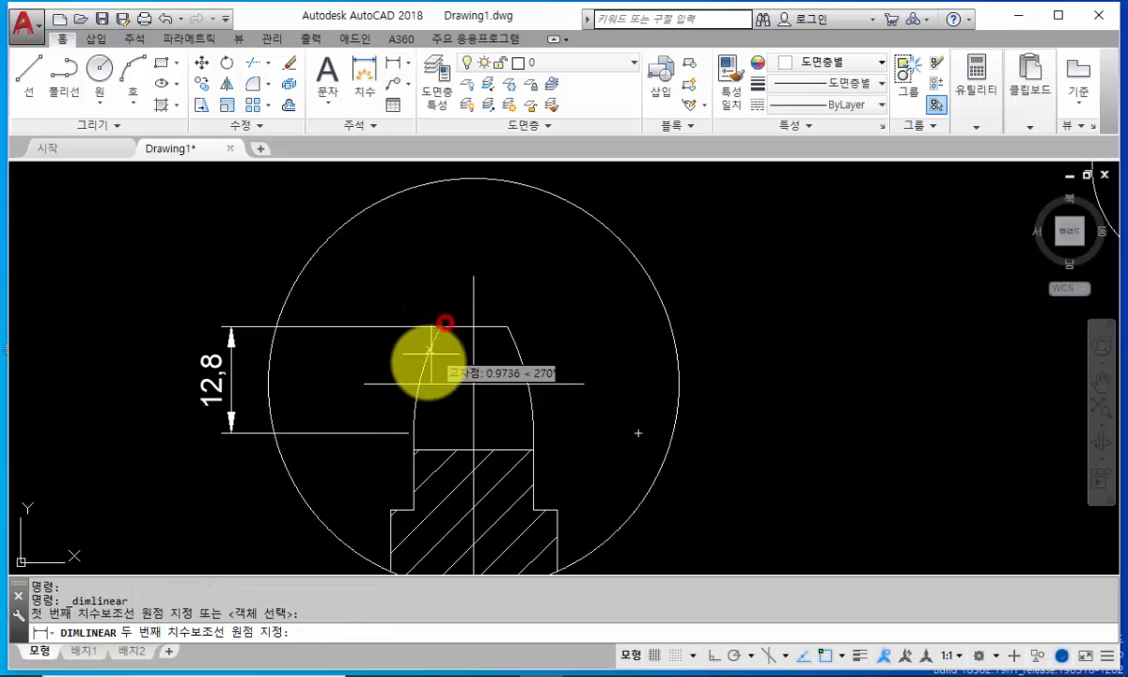
click(411, 432)
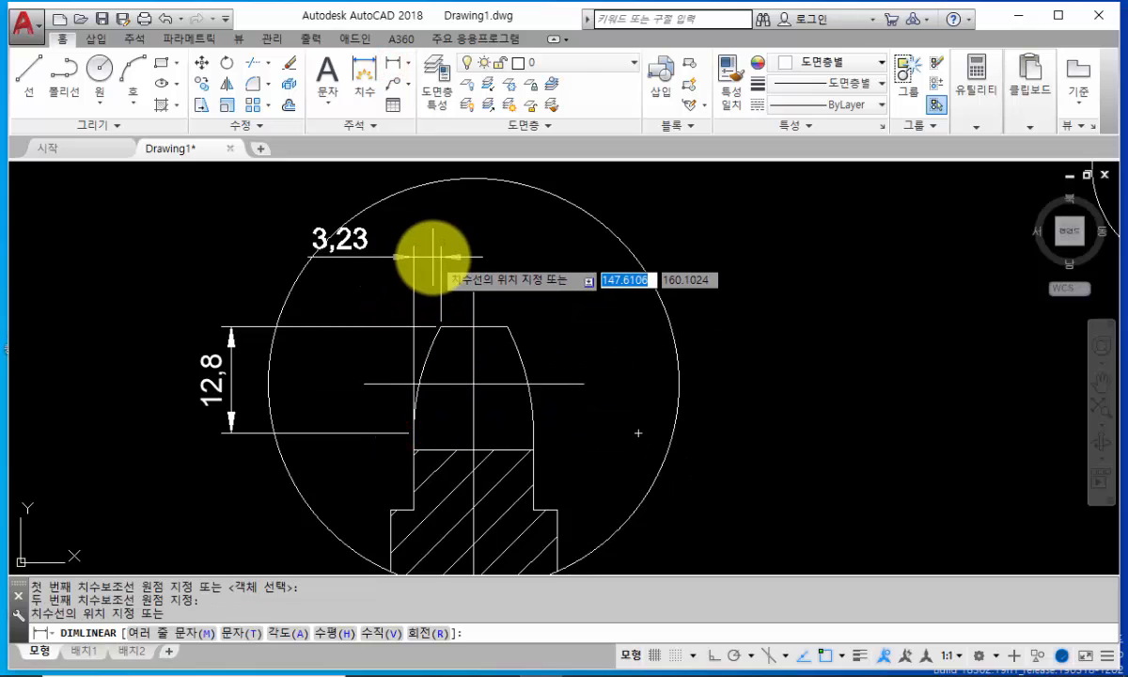
middle_drag(430, 241, 429, 314)
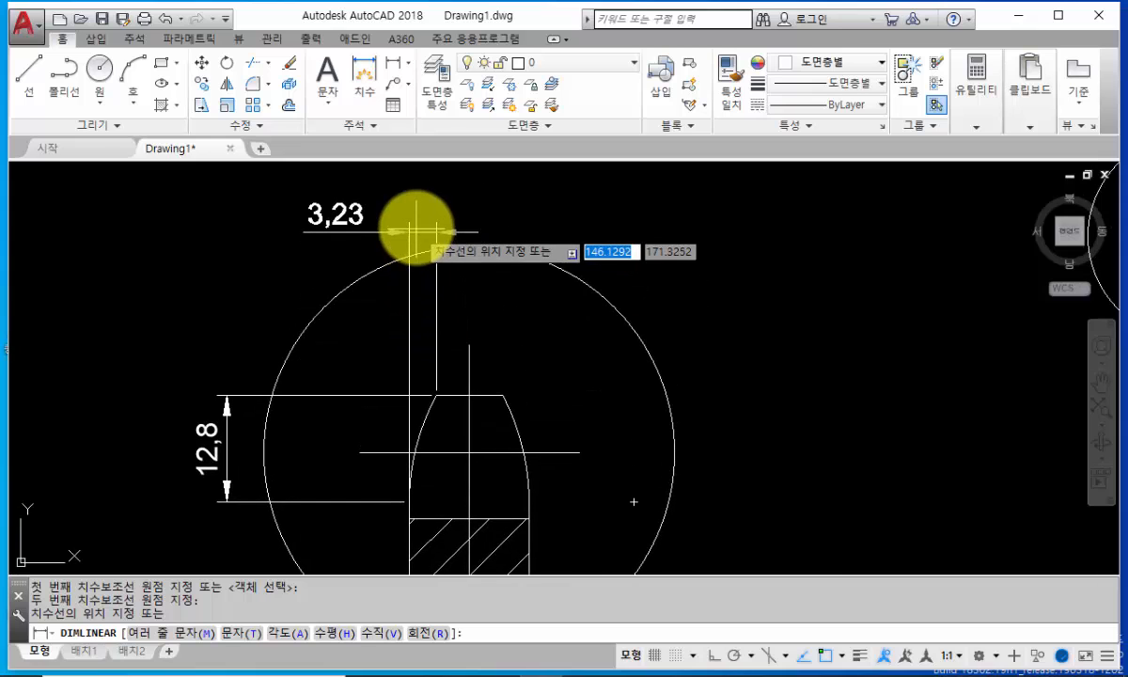
click(419, 228)
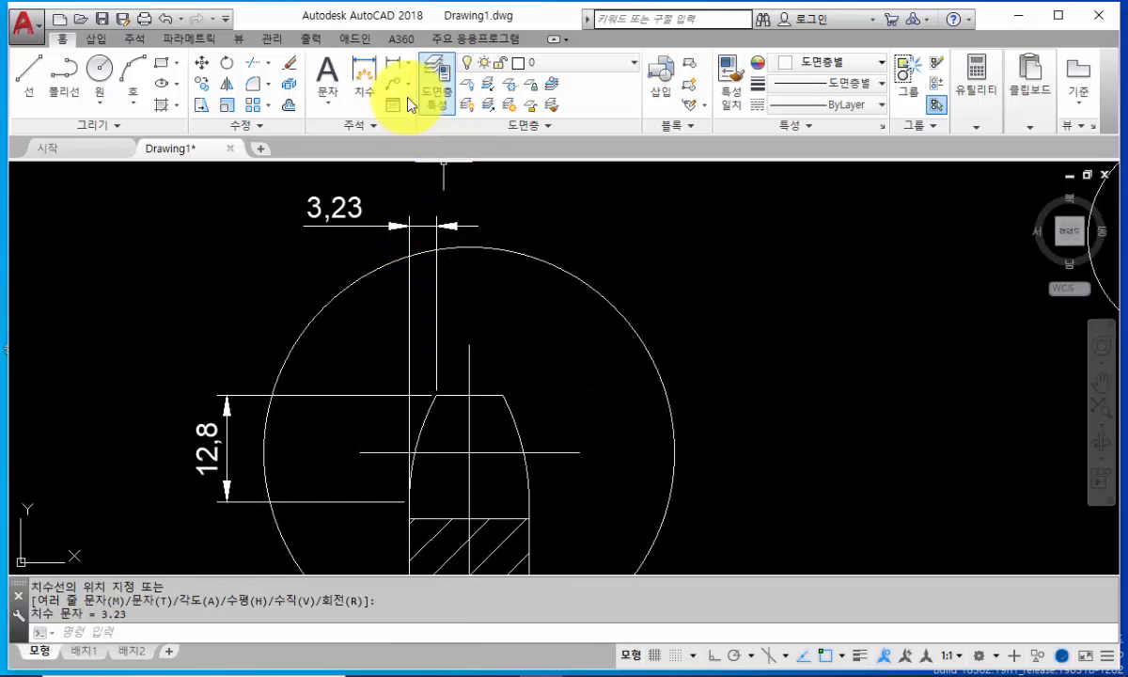
Step: Dimension the right flank arc's horizontal width from tip corner to arc end, placing the dimension above the tooth
click(393, 68)
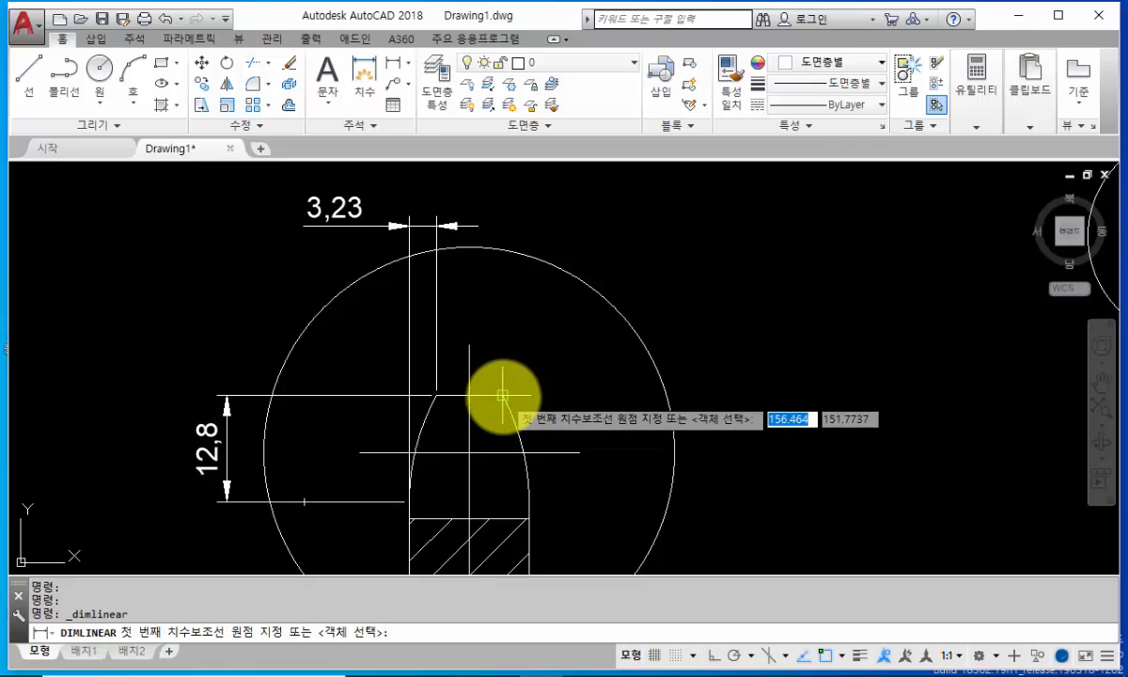
click(503, 398)
click(529, 504)
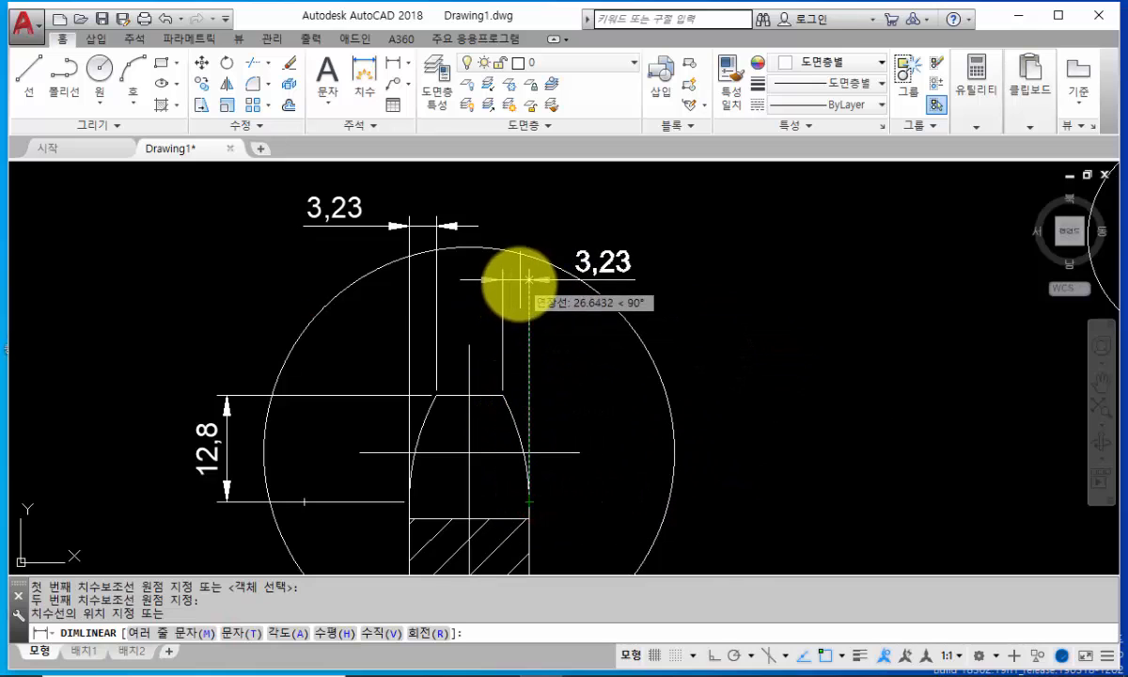
click(518, 285)
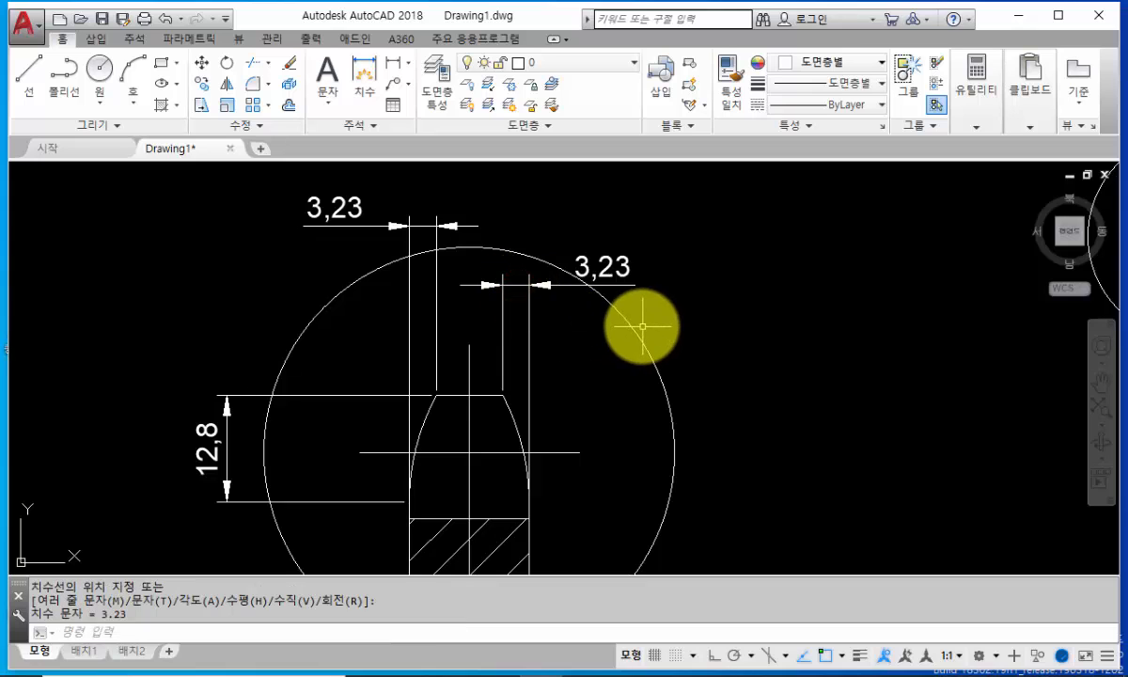
Step: Dimension the tooth's full width between the lower ends of both flank arcs, placed above the two flank width dimensions
click(389, 66)
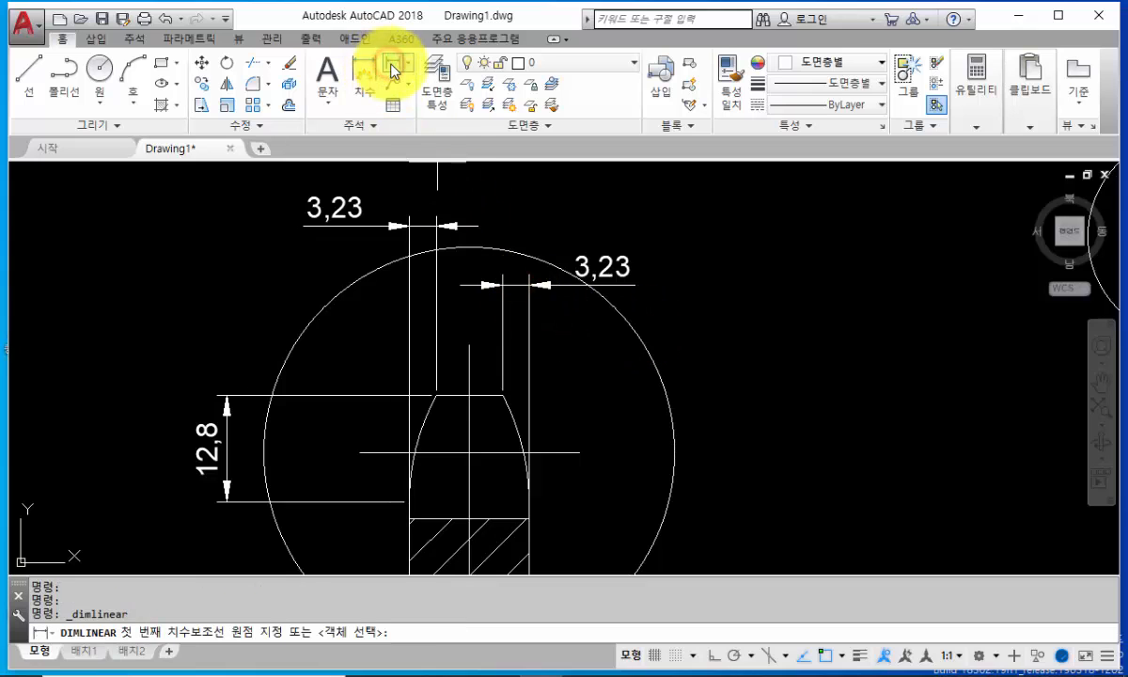
click(409, 502)
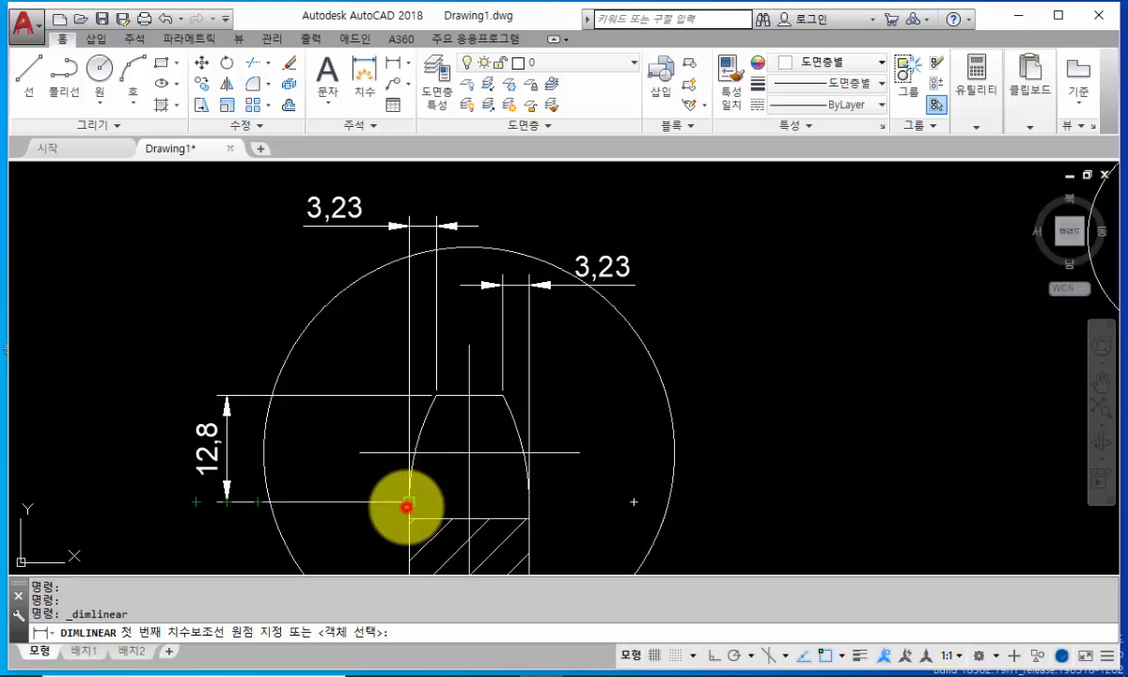
click(529, 501)
middle_drag(512, 189, 493, 226)
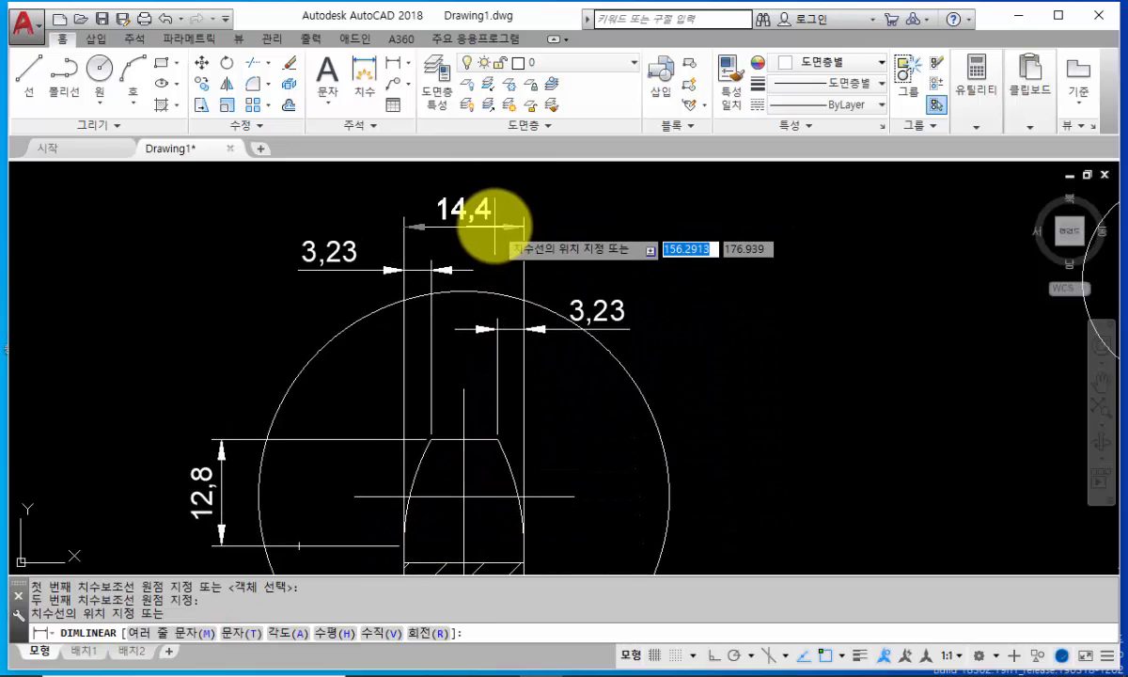
click(493, 214)
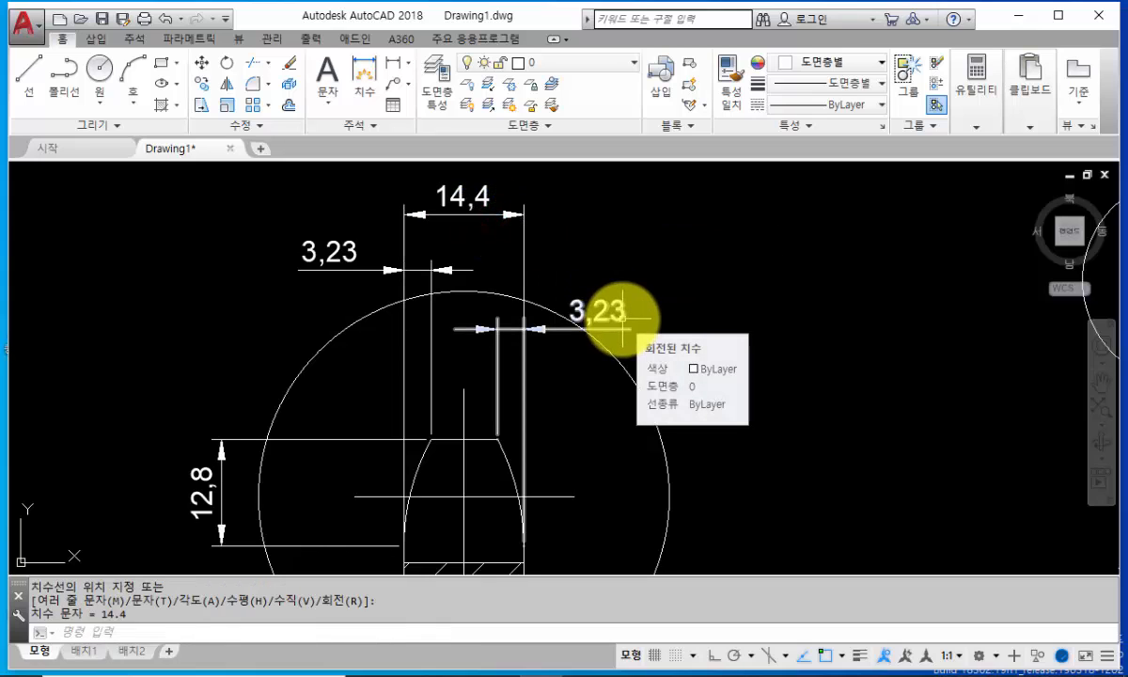
Step: Add a radius dimension to the tooth's right flank arc in the detail view, with its text inside the detail circle
middle_drag(604, 410, 594, 360)
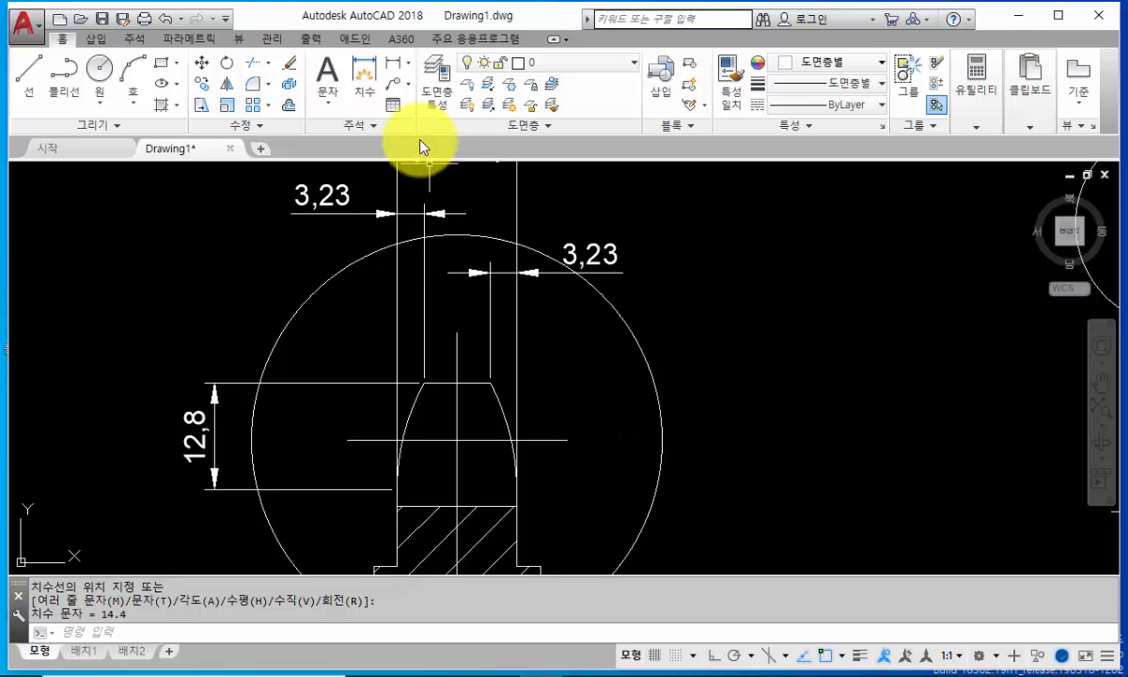
click(407, 73)
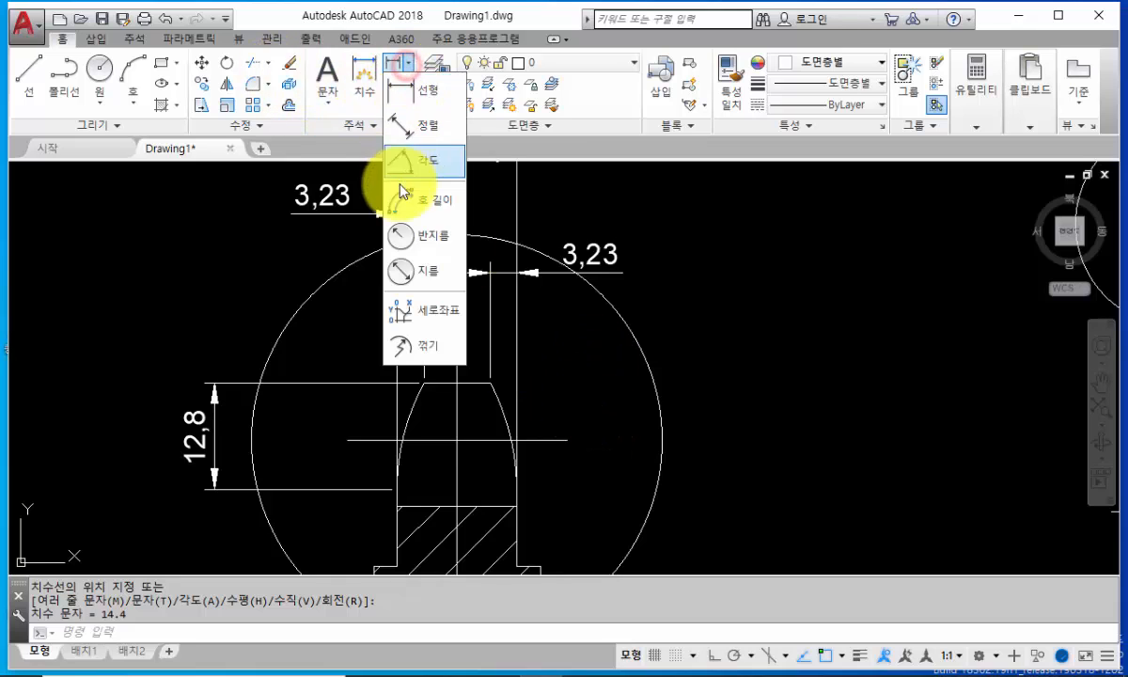
click(403, 245)
middle_drag(508, 407, 532, 319)
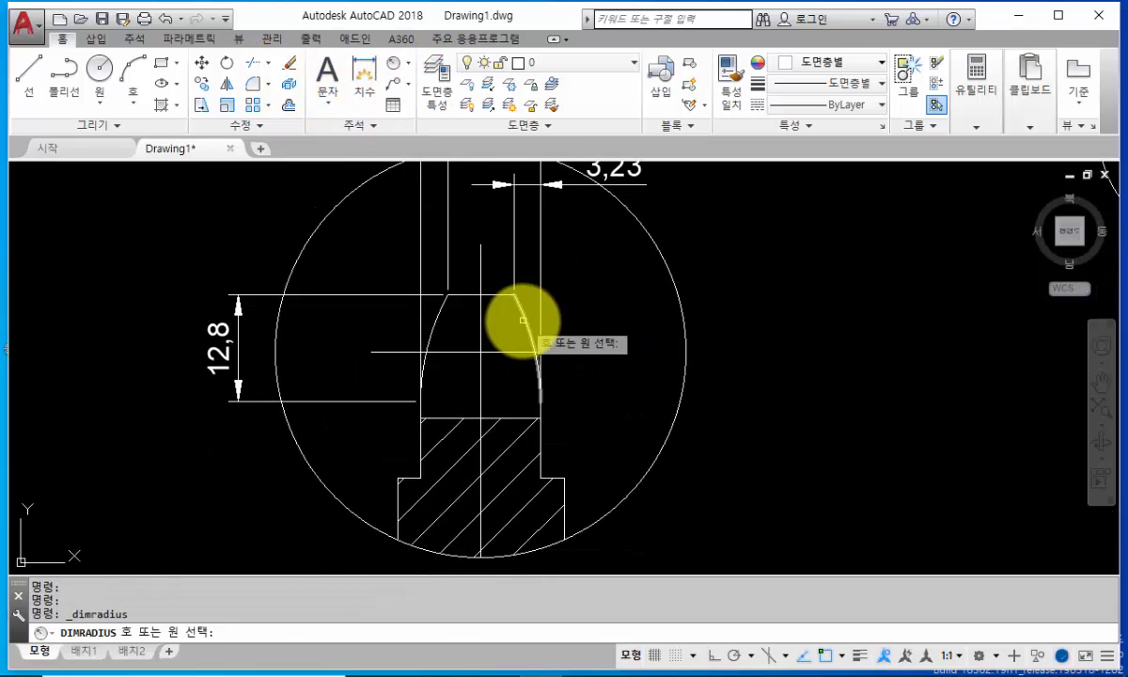
click(522, 322)
click(522, 325)
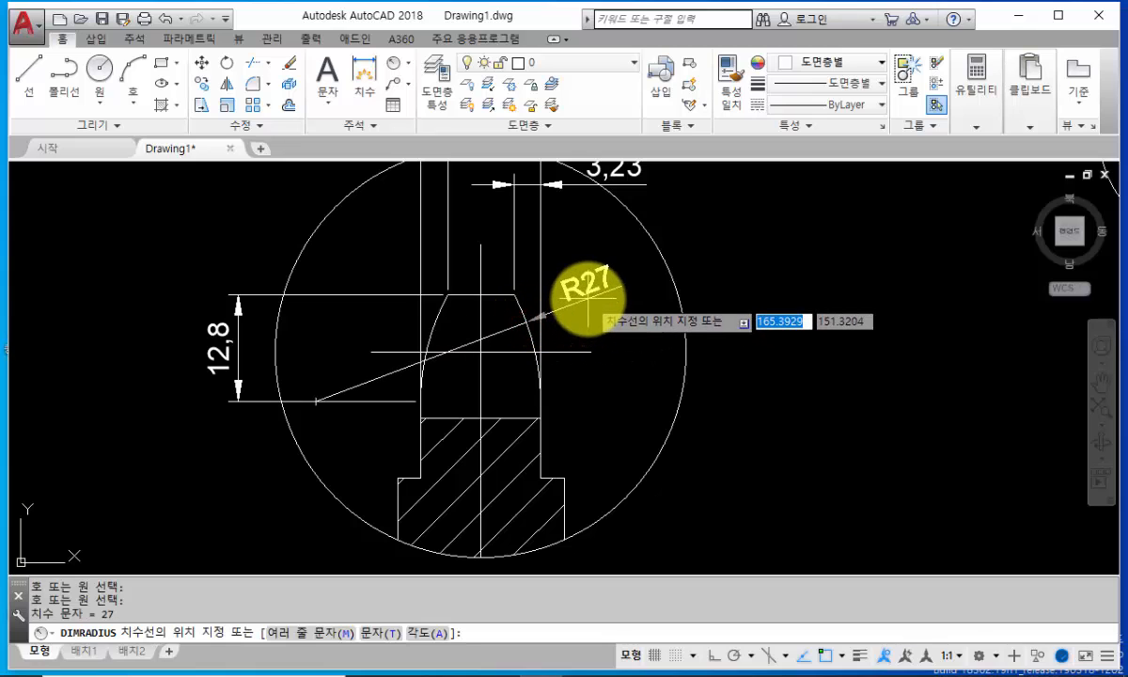
click(586, 294)
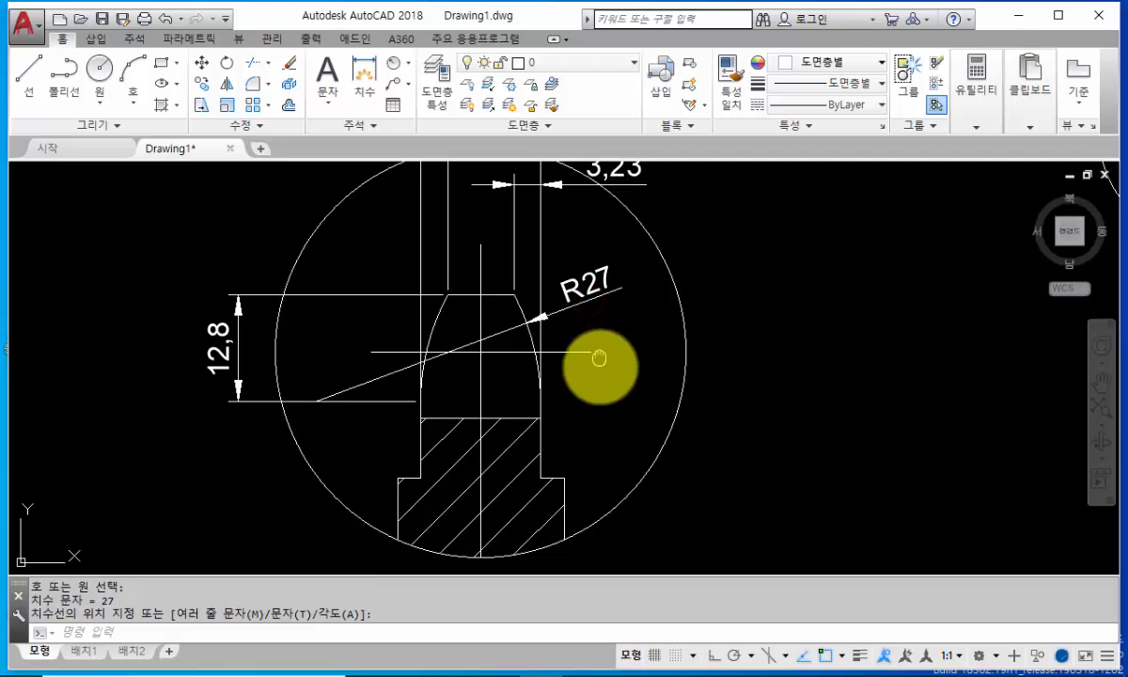
Step: Replace the text of the tooth's full-width dimension above the detail circle with 7.2
middle_drag(597, 359, 620, 428)
middle_drag(522, 367, 542, 448)
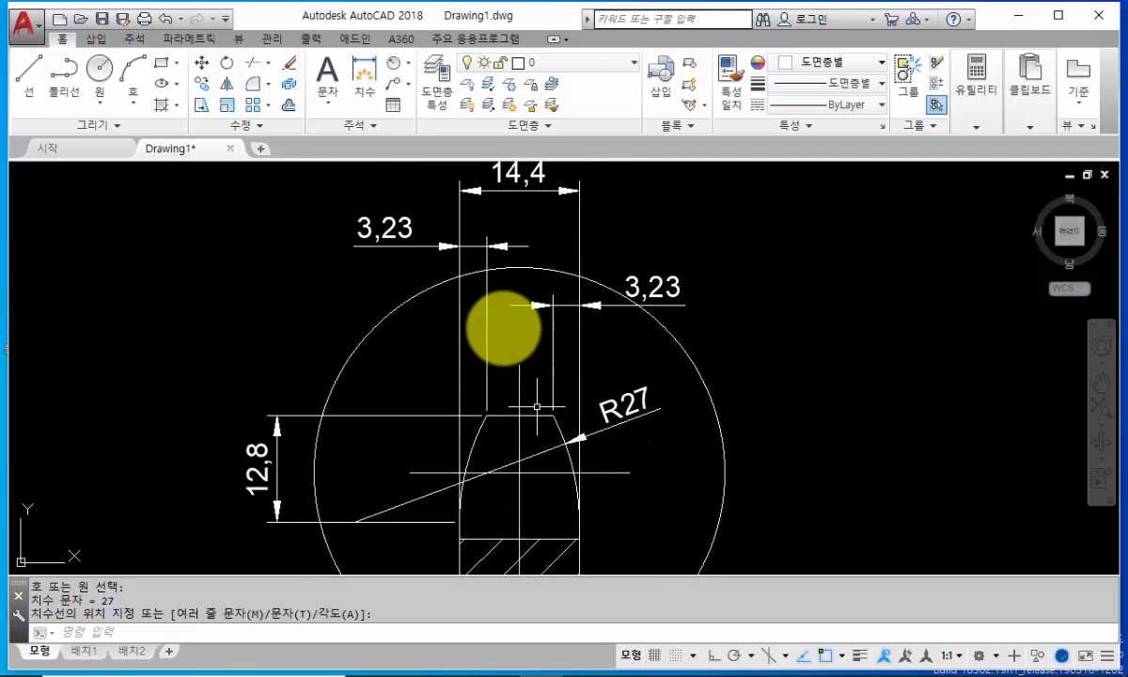
click(536, 197)
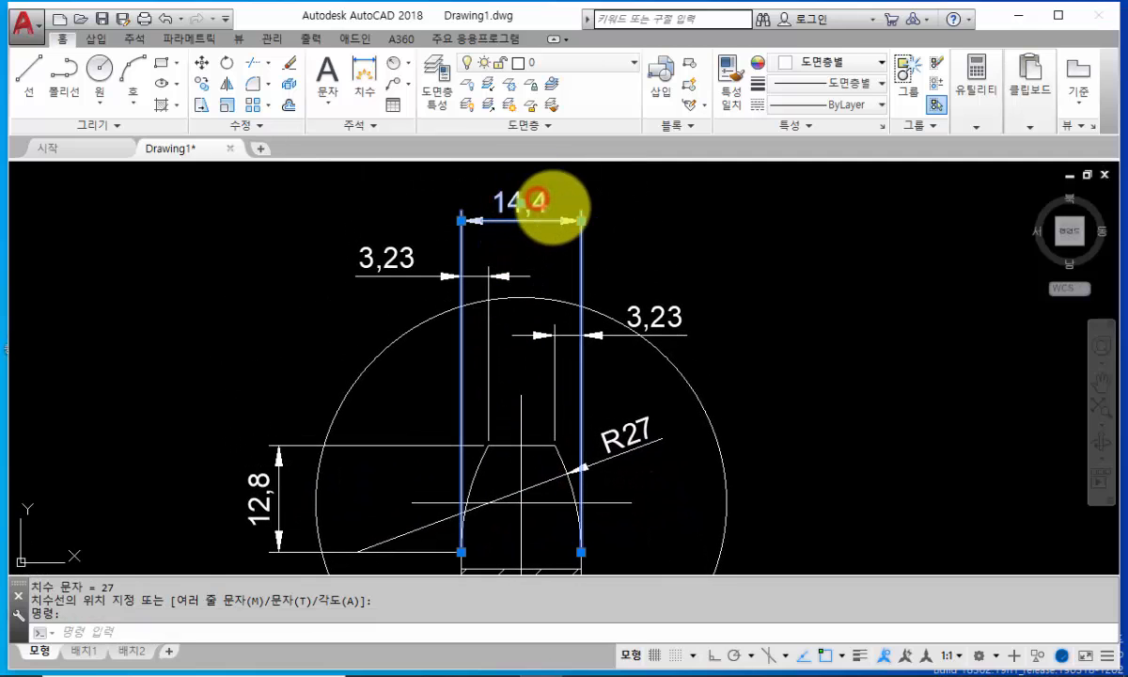
double_click(535, 199)
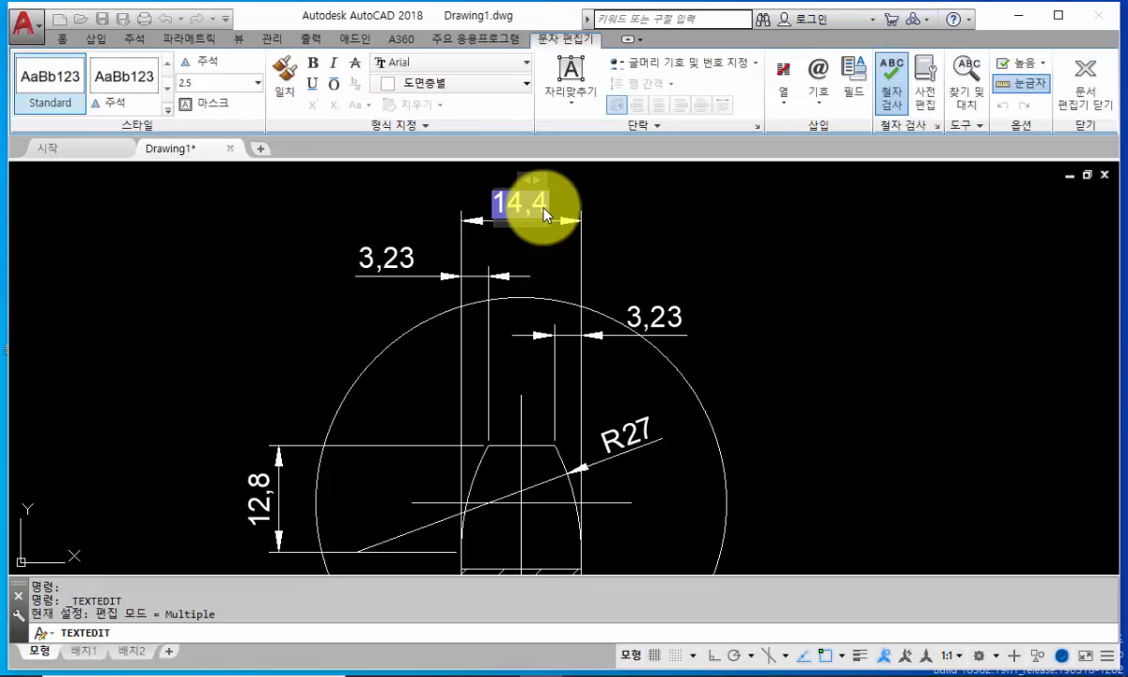
text(7.2)
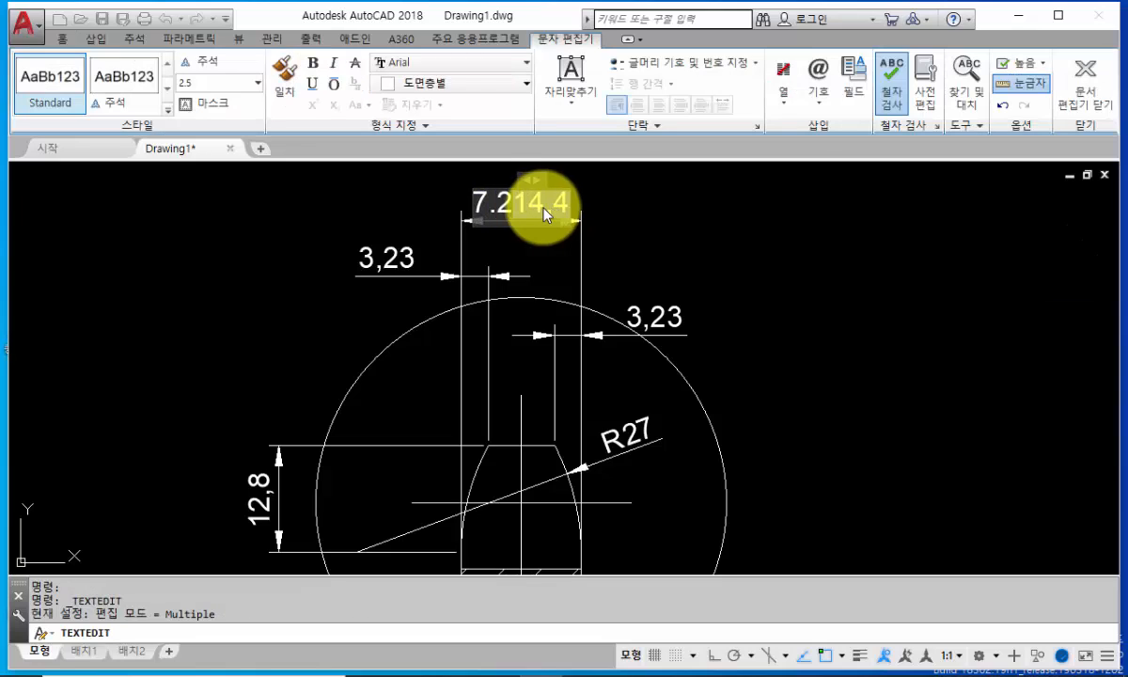
key(Delete)
click(696, 239)
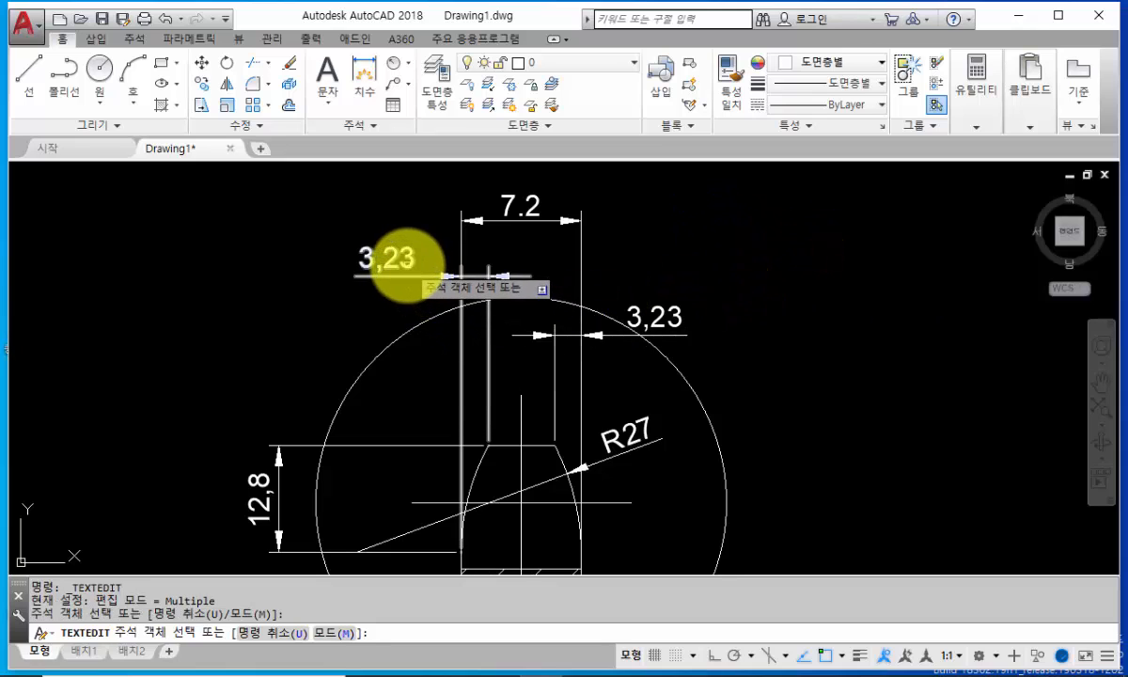
Step: Replace the text of both flank arc width dimensions in the enlarged detail with 1.6
click(406, 266)
text(1.6)
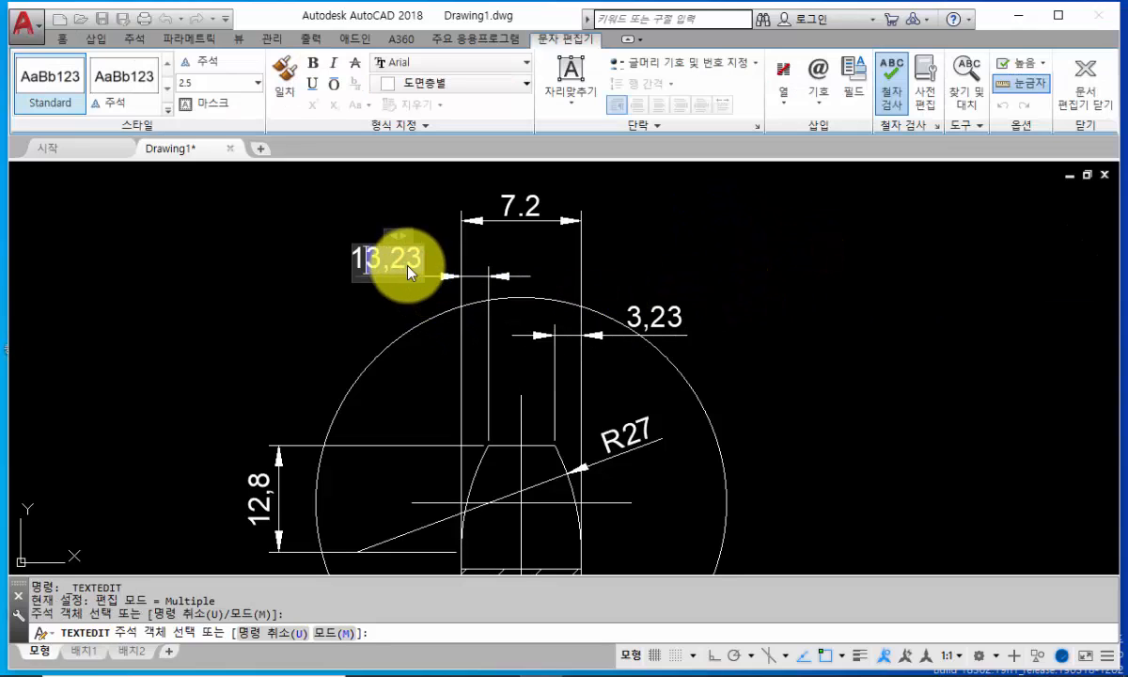
key(Delete)
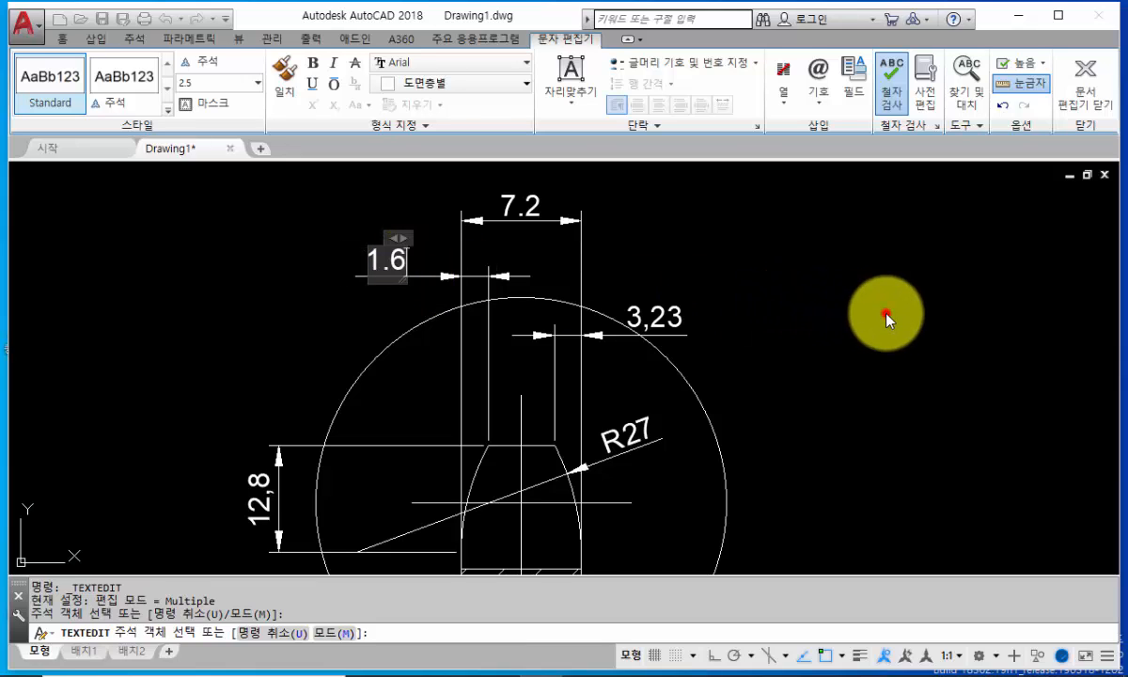
click(886, 321)
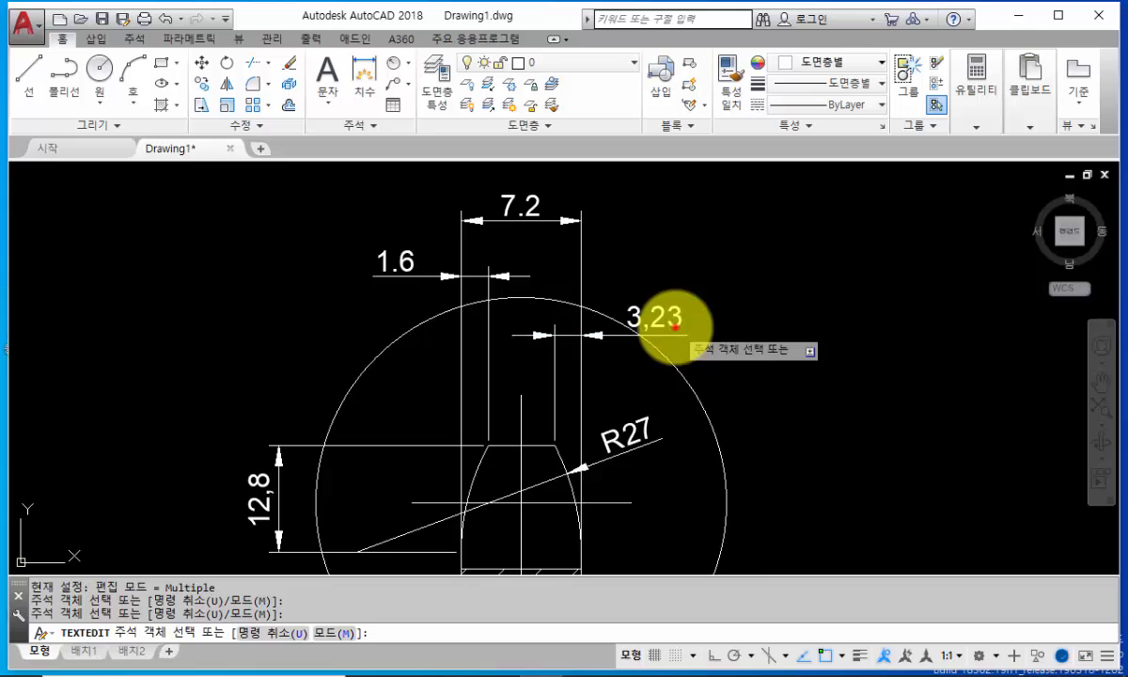
click(675, 325)
text(1.6)
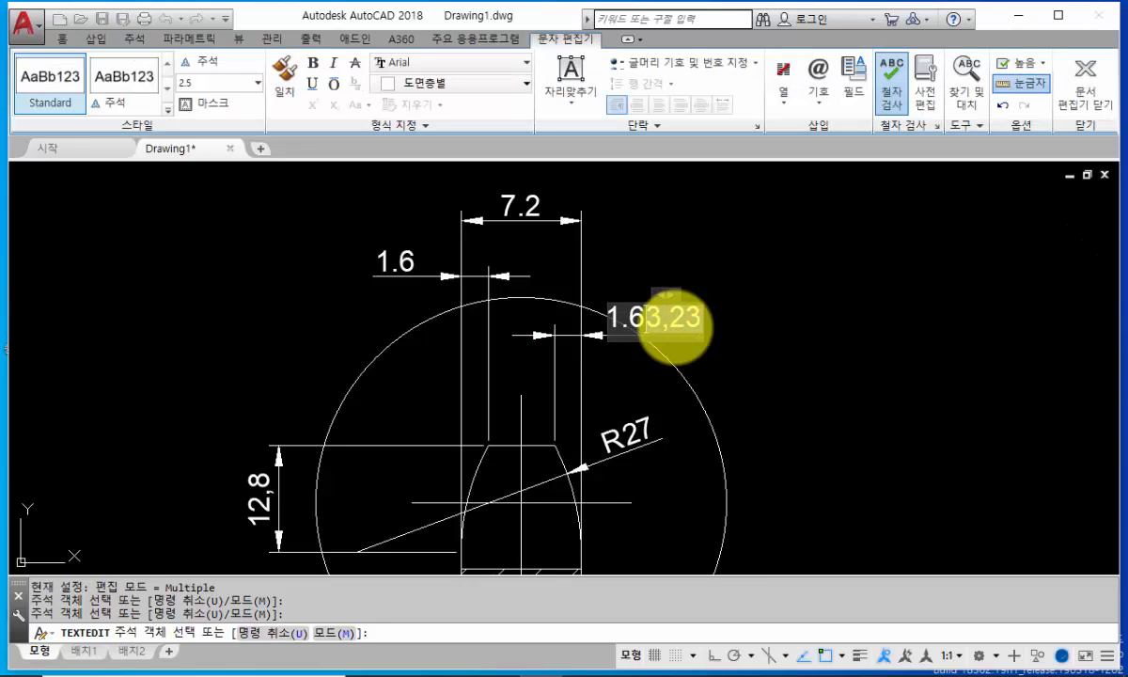
click(776, 365)
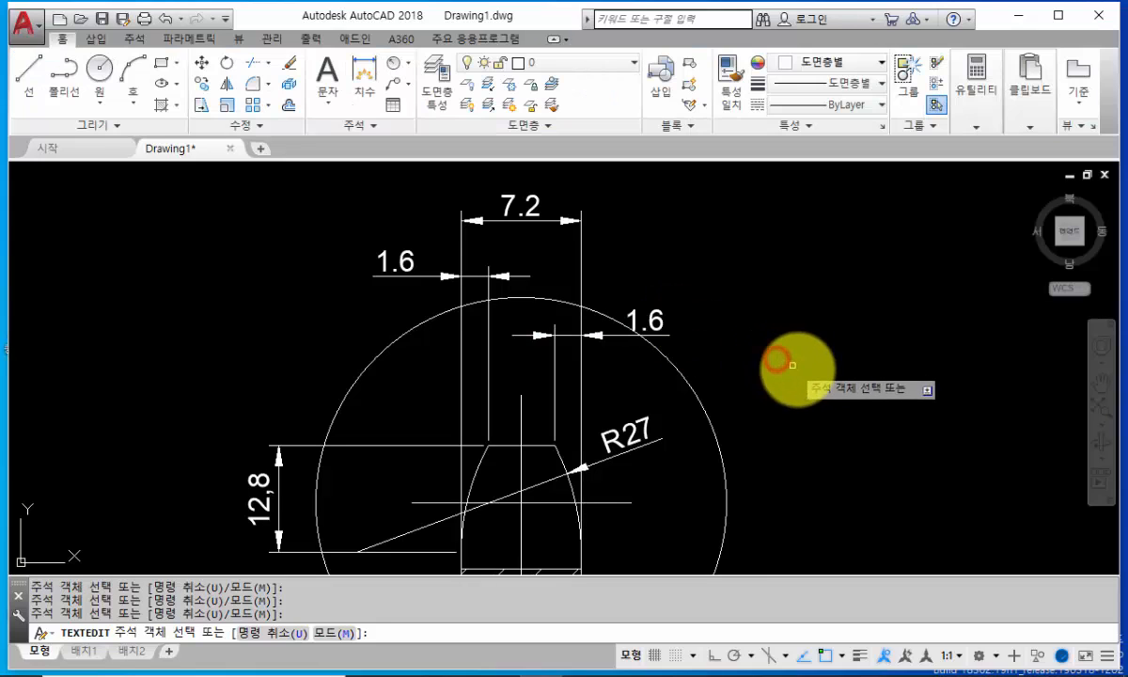
Step: Replace the text of the vertical tooth height dimension beside the detail circle with 6.4
mouse_move(778, 369)
middle_down()
mouse_move(893, 214)
mouse_move(898, 150)
middle_up()
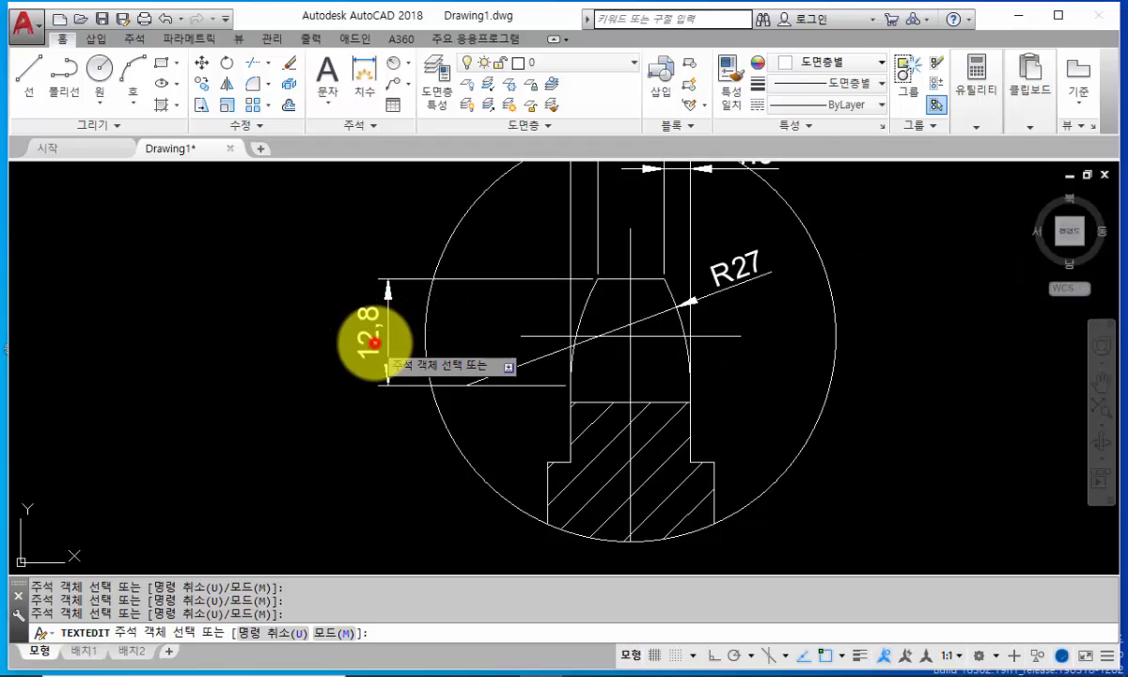
click(370, 345)
text(6.4)
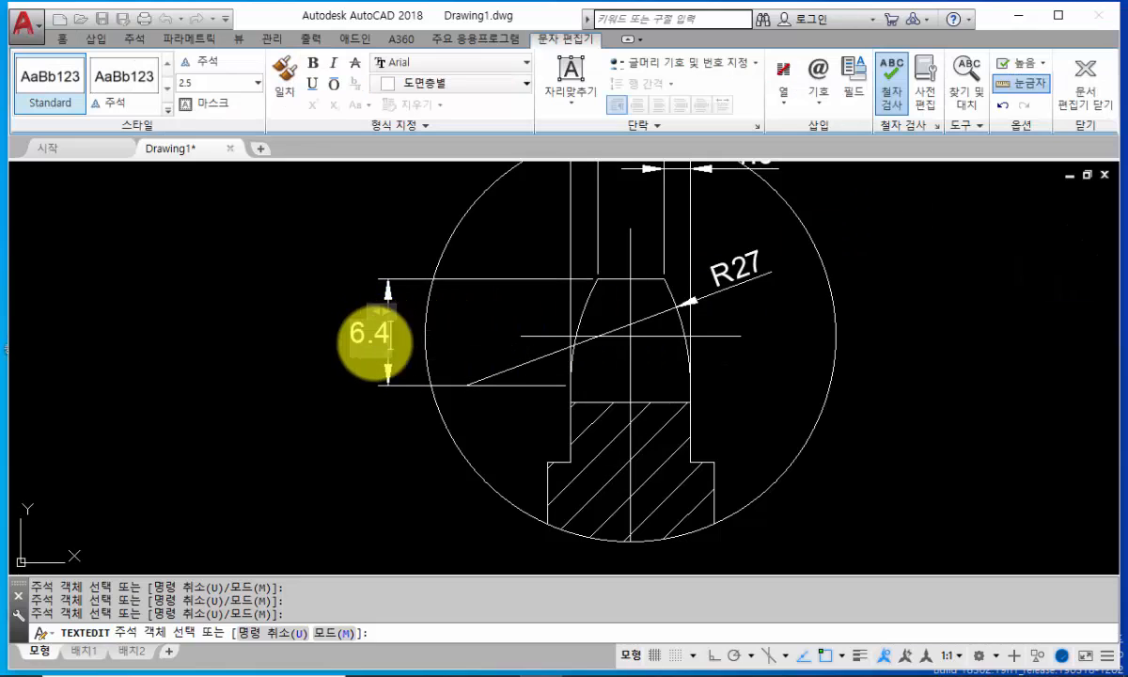
click(328, 459)
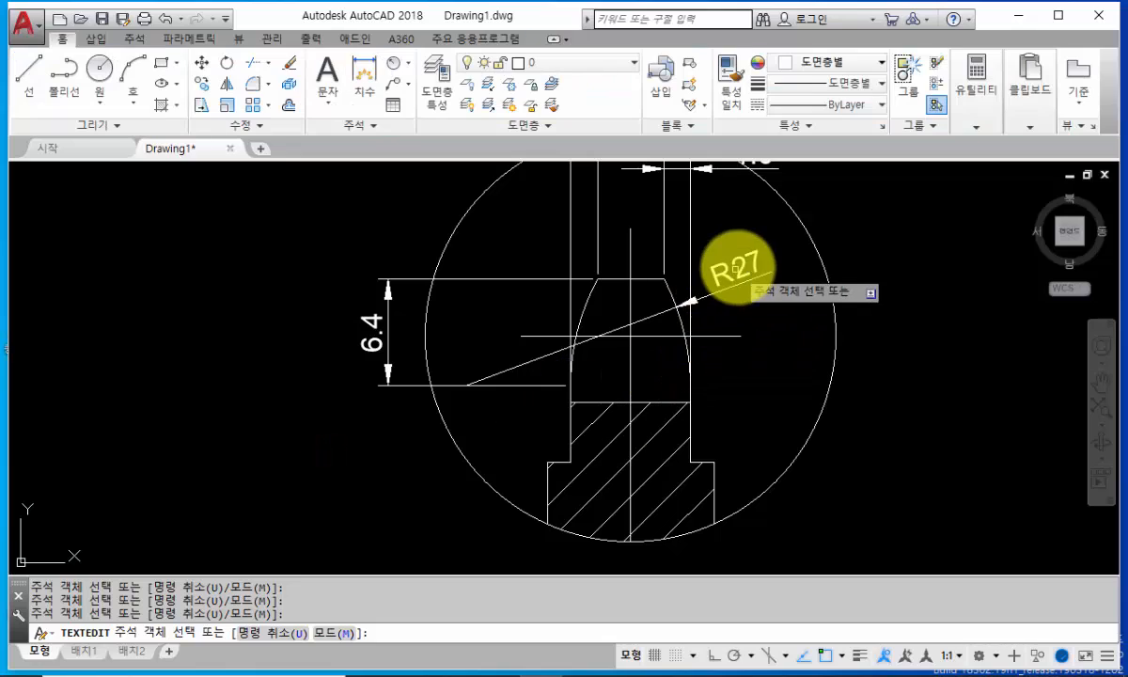
Step: Replace the text of the flank arc's radius dimension in the detail with R13.5
click(736, 266)
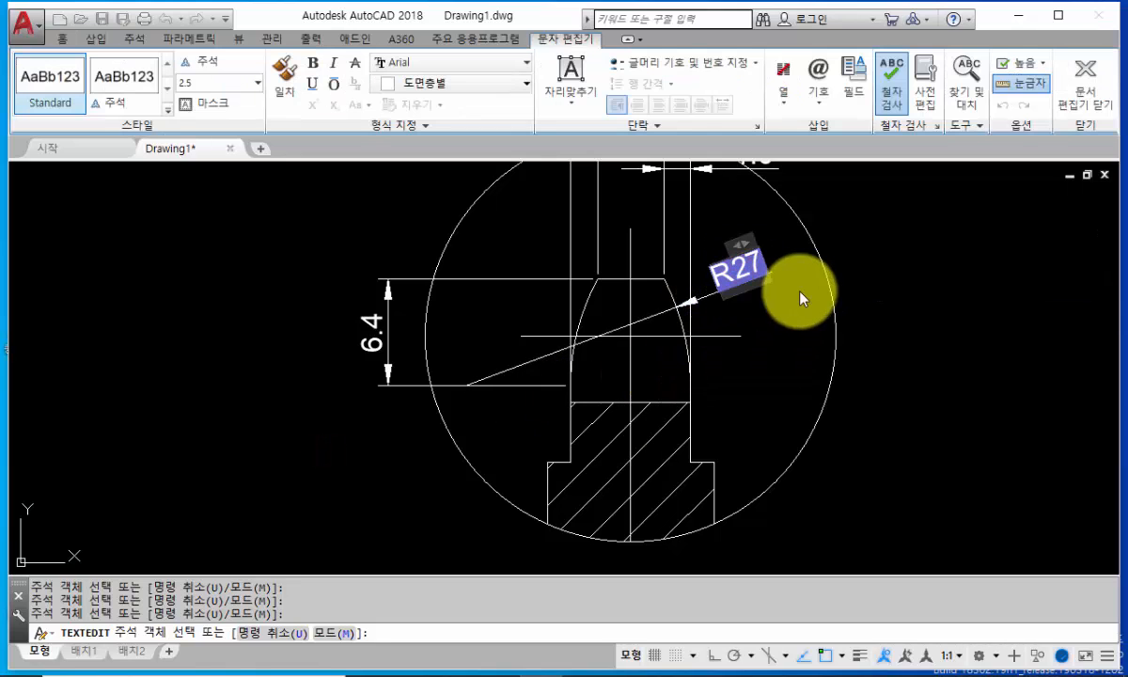
text(R)
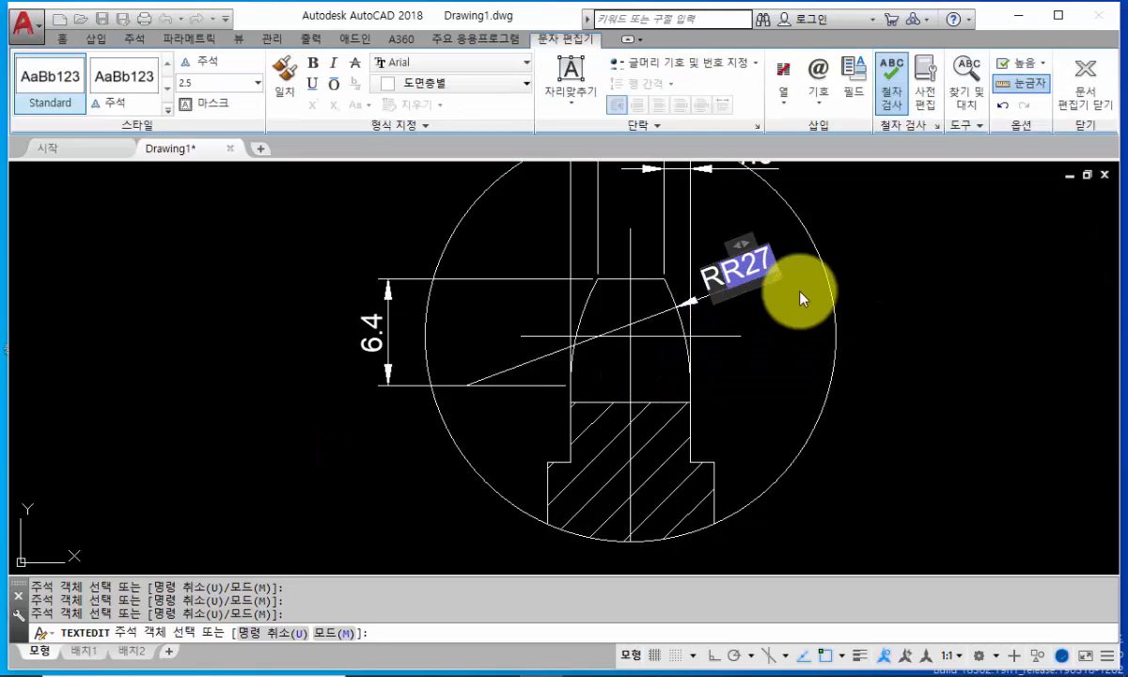
text(13.5)
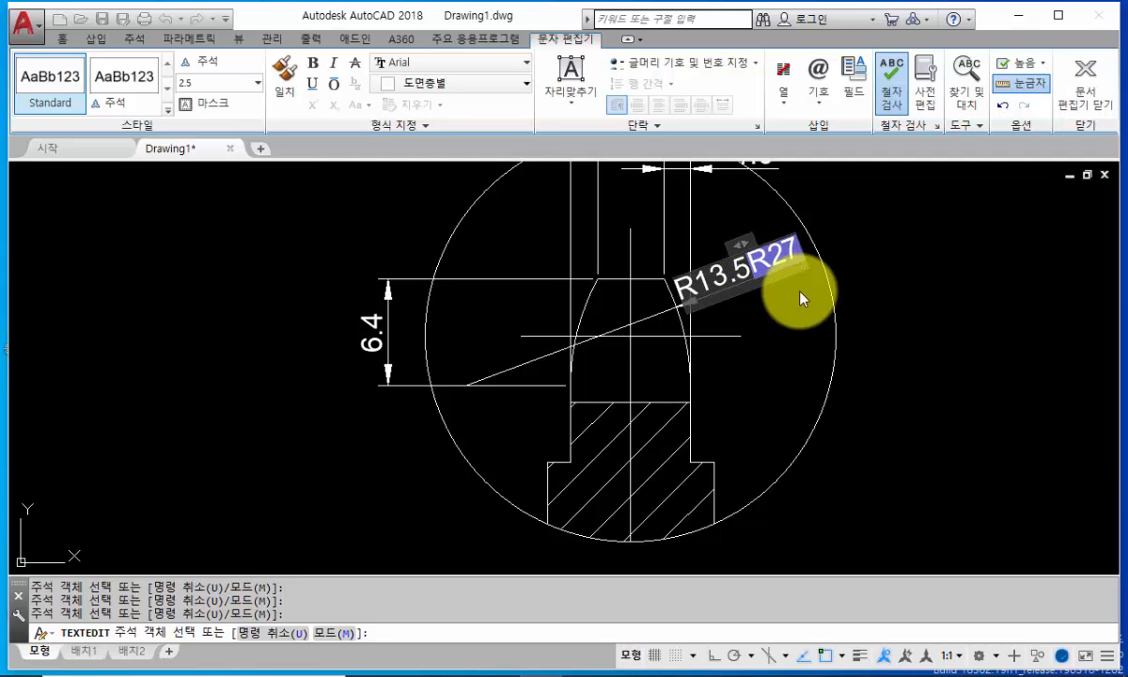
key(Delete)
click(942, 333)
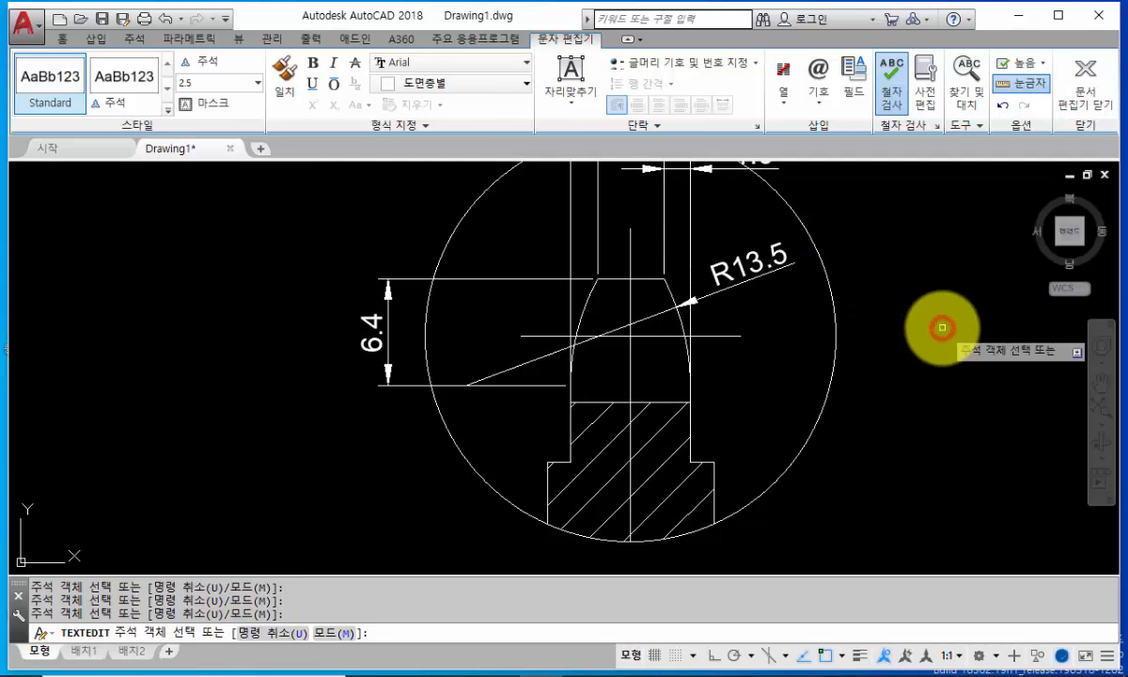
Step: Add a linear dimension across the sprocket disc's shoulder width in the section view, placed above the small detail circle
scroll(937, 327, down, 2)
middle_drag(937, 327, 639, 399)
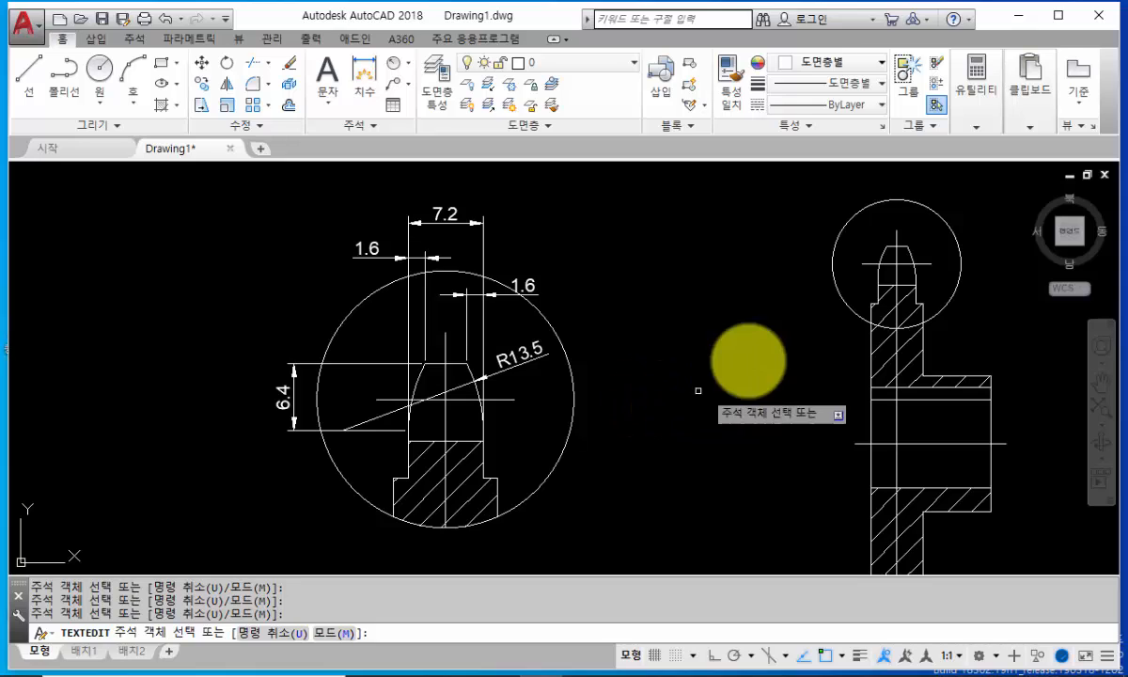
click(406, 64)
click(412, 92)
scroll(682, 271, up, 3)
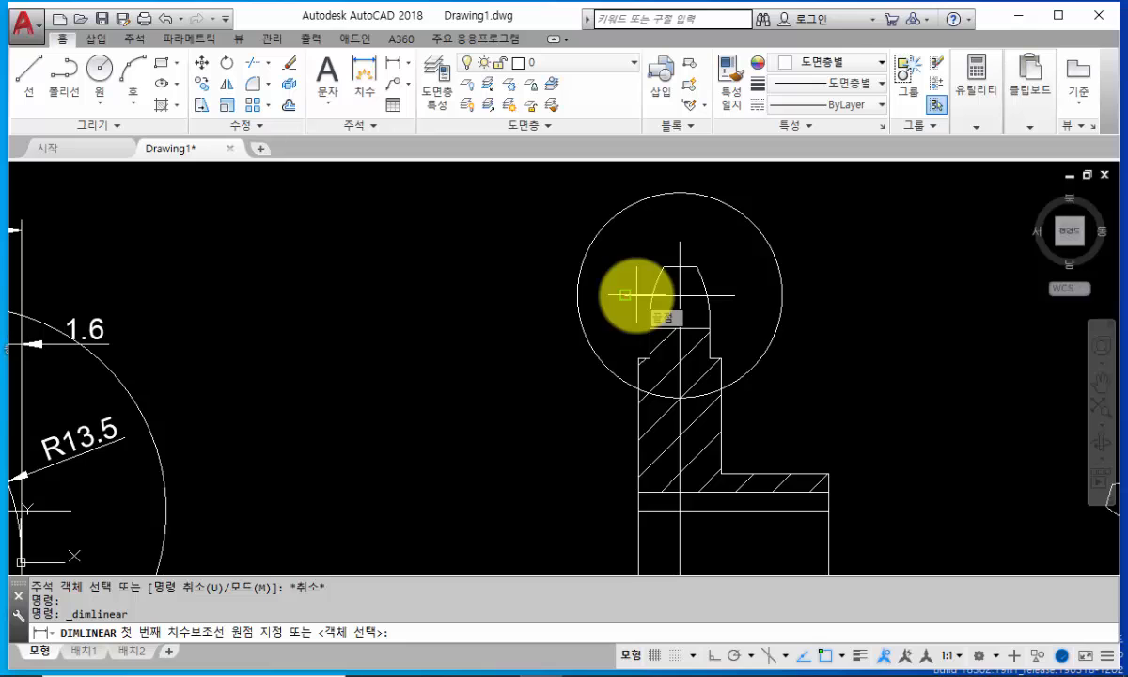
click(640, 359)
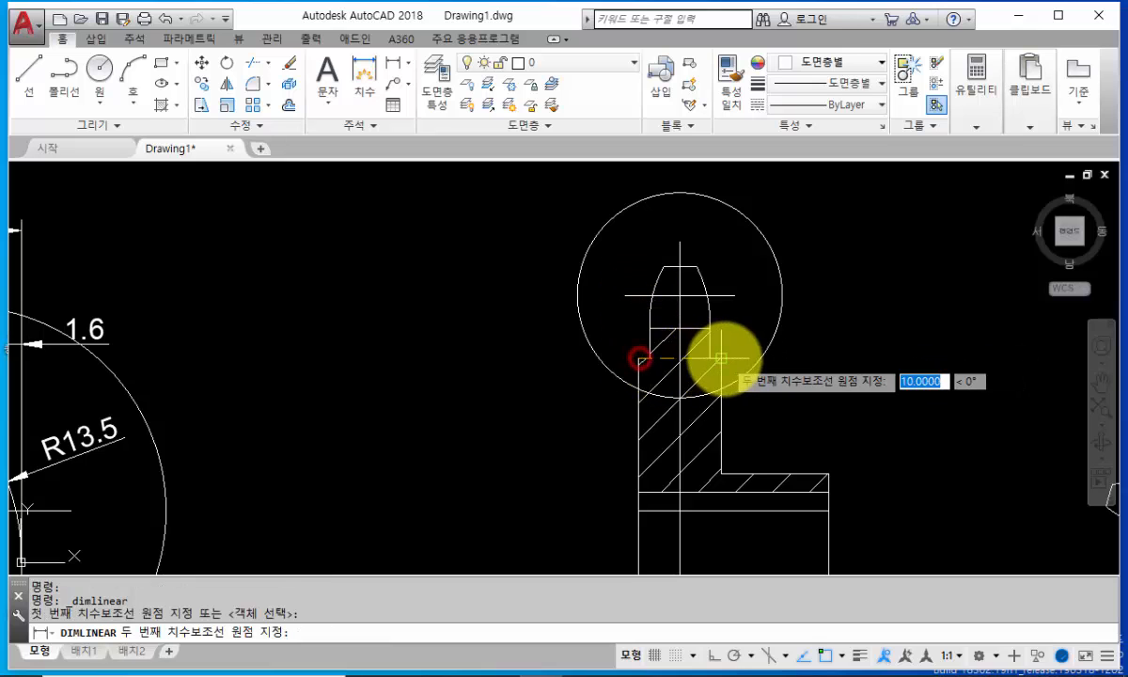
click(720, 358)
middle_drag(730, 327, 705, 386)
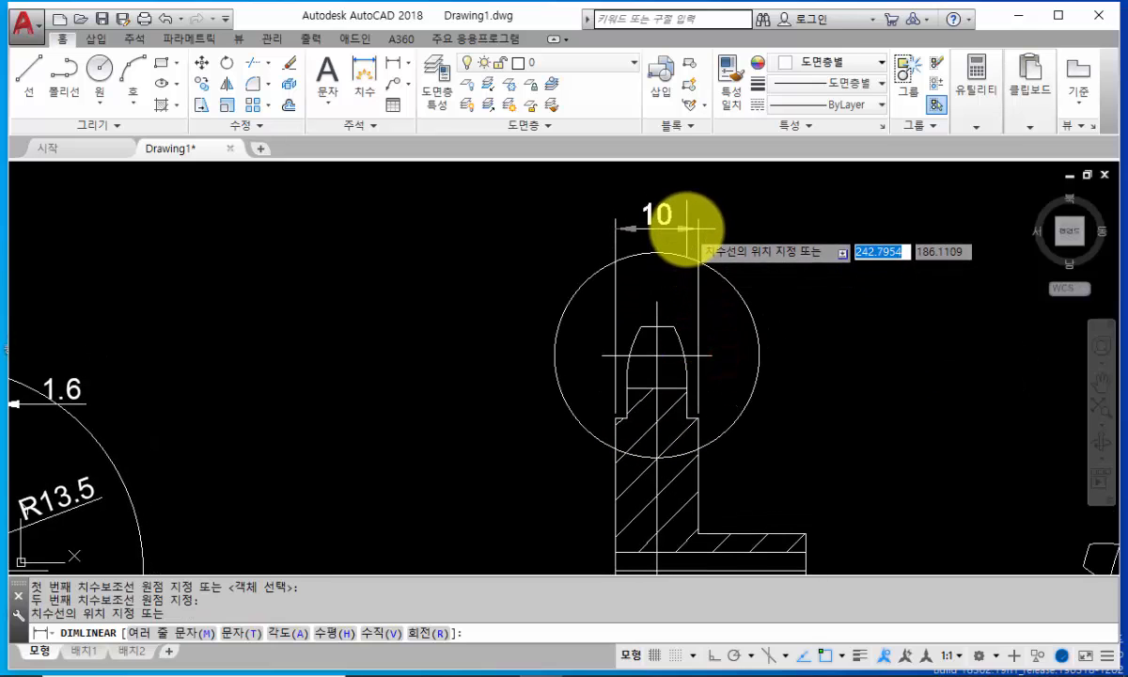
click(685, 226)
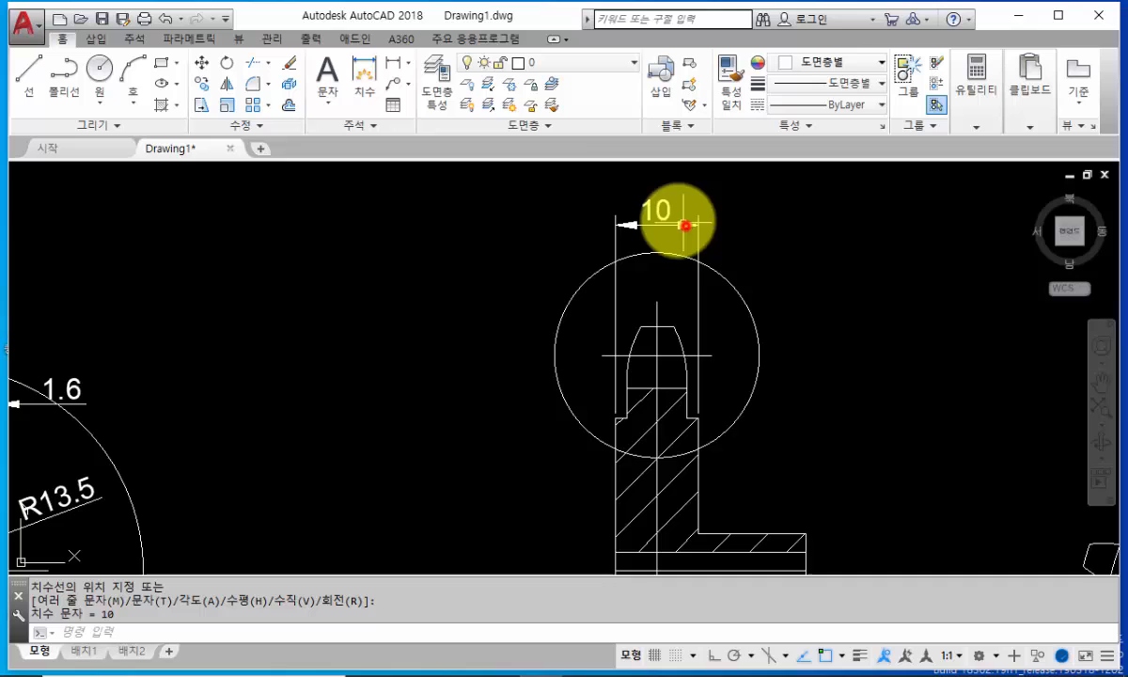
Step: Dimension the section view's overall width from the disc's left shoulder corner to the hub's outer end, placed above the disc width dimension
click(388, 63)
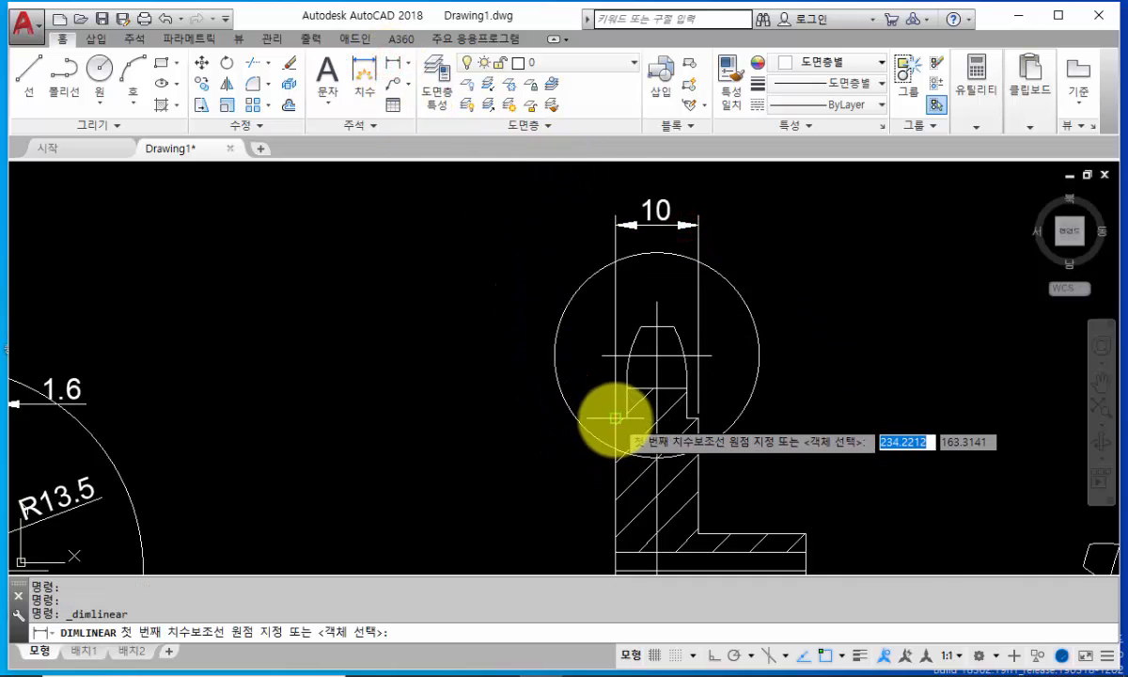
click(617, 417)
click(805, 533)
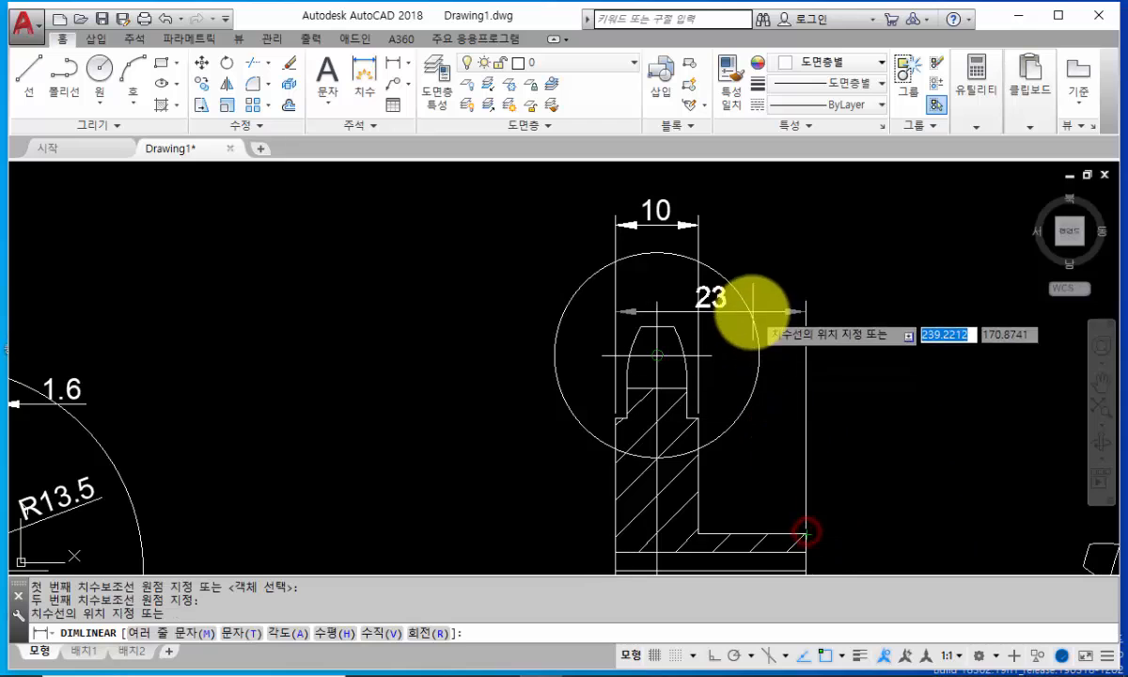
mouse_move(737, 201)
middle_down()
mouse_move(722, 294)
mouse_move(787, 257)
middle_up()
click(722, 271)
Step: Add a vertical dimension between the disc's lower and upper left shoulder corners, placed to the left of the section view
scroll(727, 303, down, 2)
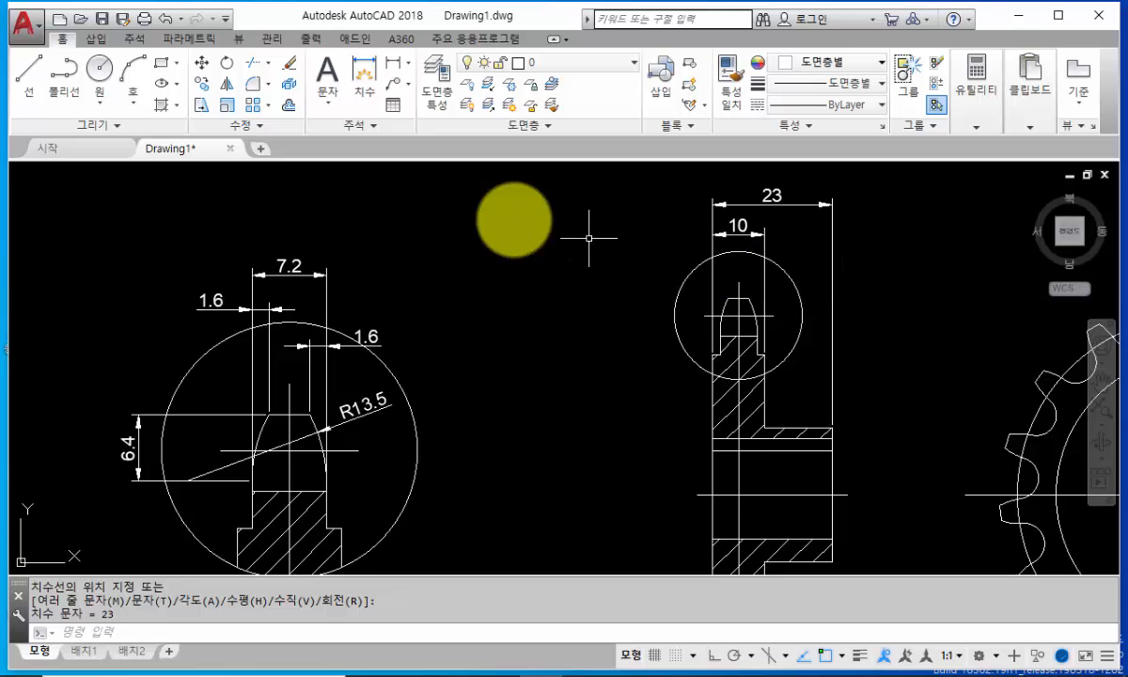
click(401, 68)
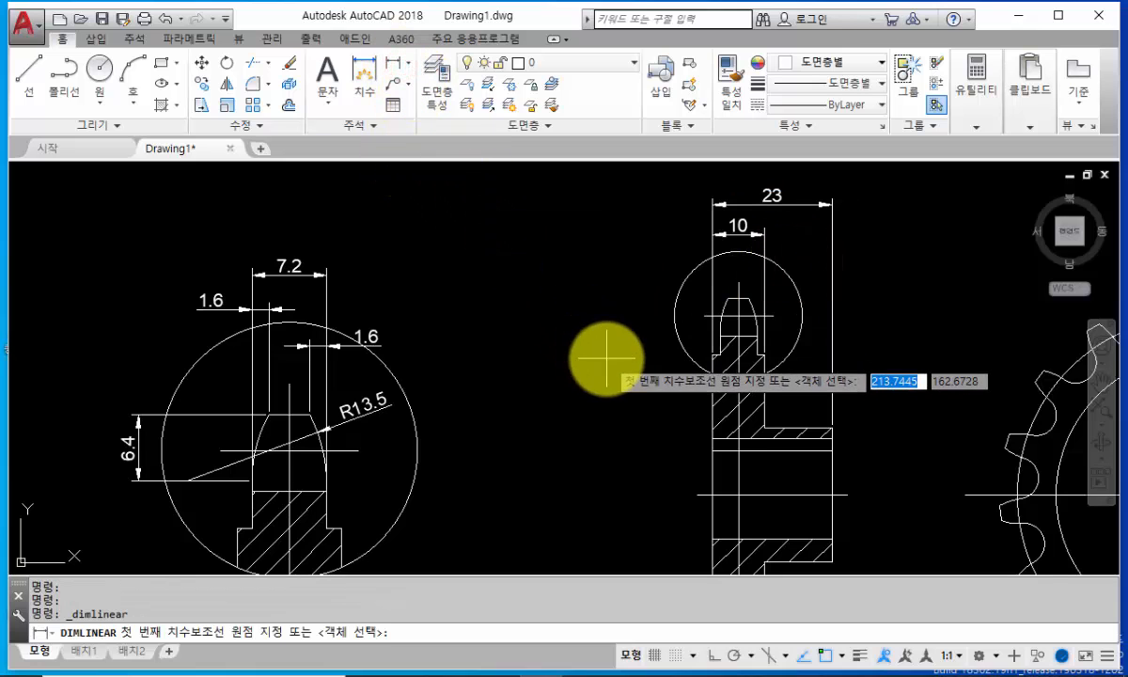
middle_drag(685, 470, 716, 324)
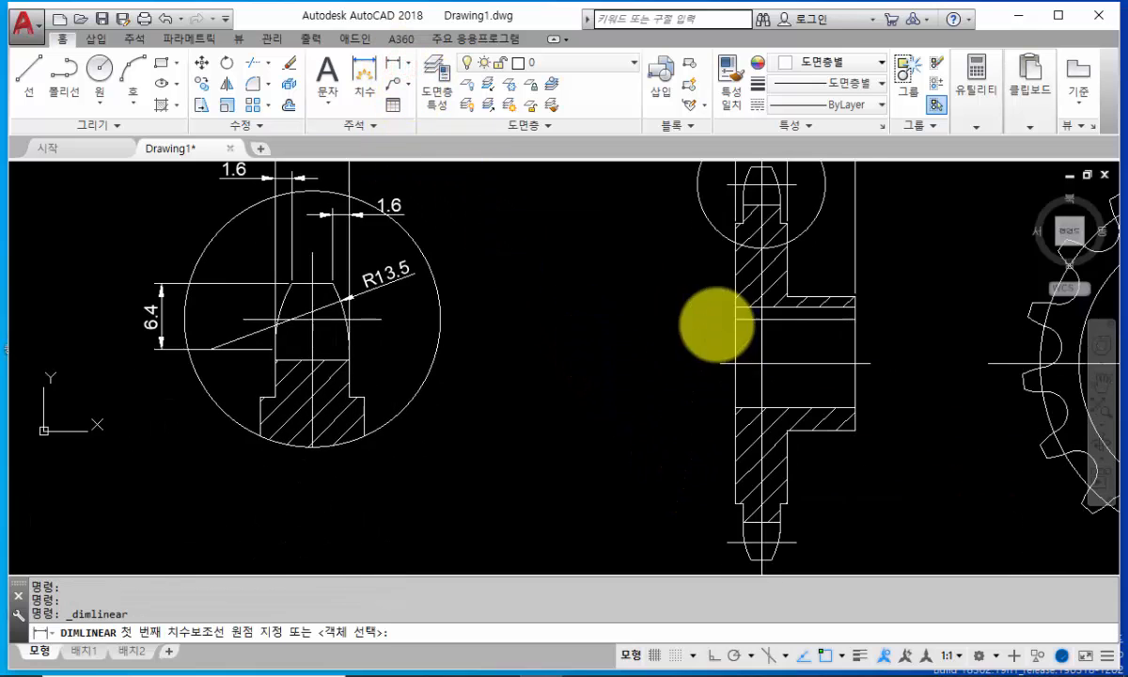
click(734, 504)
click(734, 223)
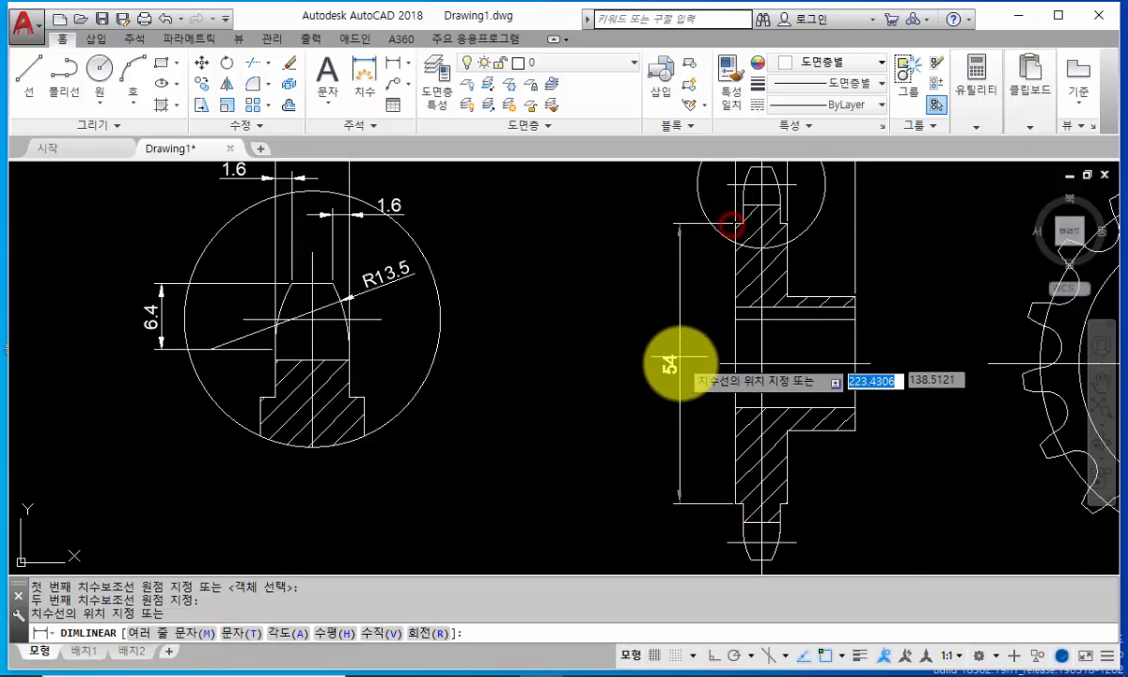
click(693, 393)
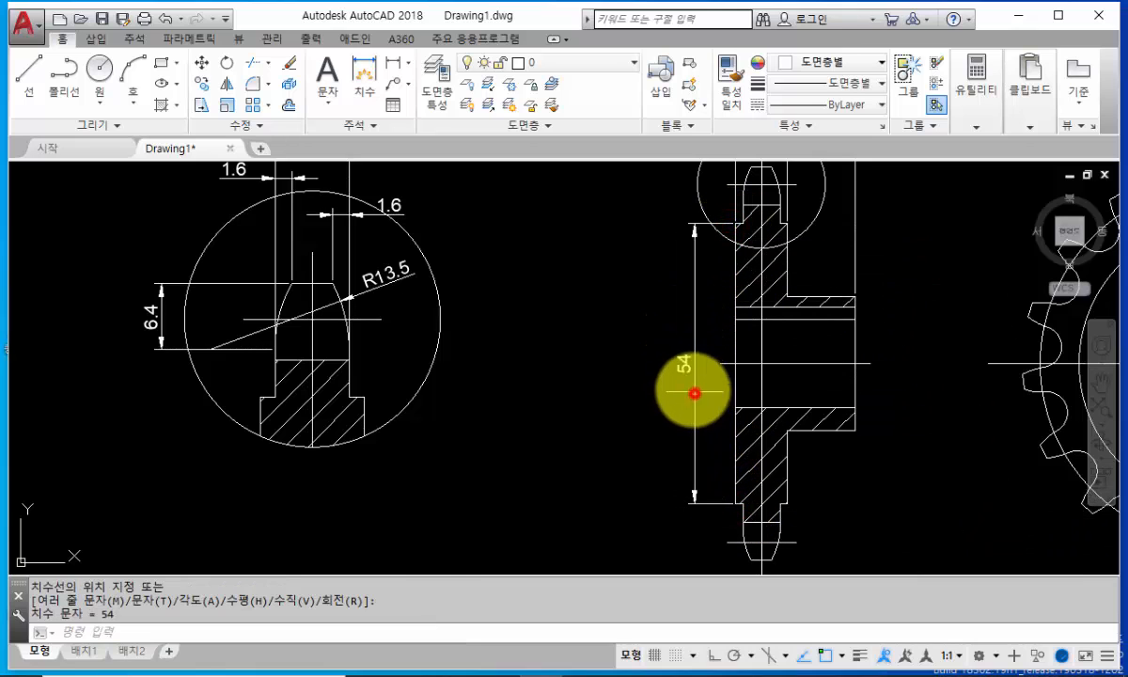
Step: Dimension the vertical distance between the lower and upper tooth root lines, placed left of the shoulder diameter dimension
click(398, 68)
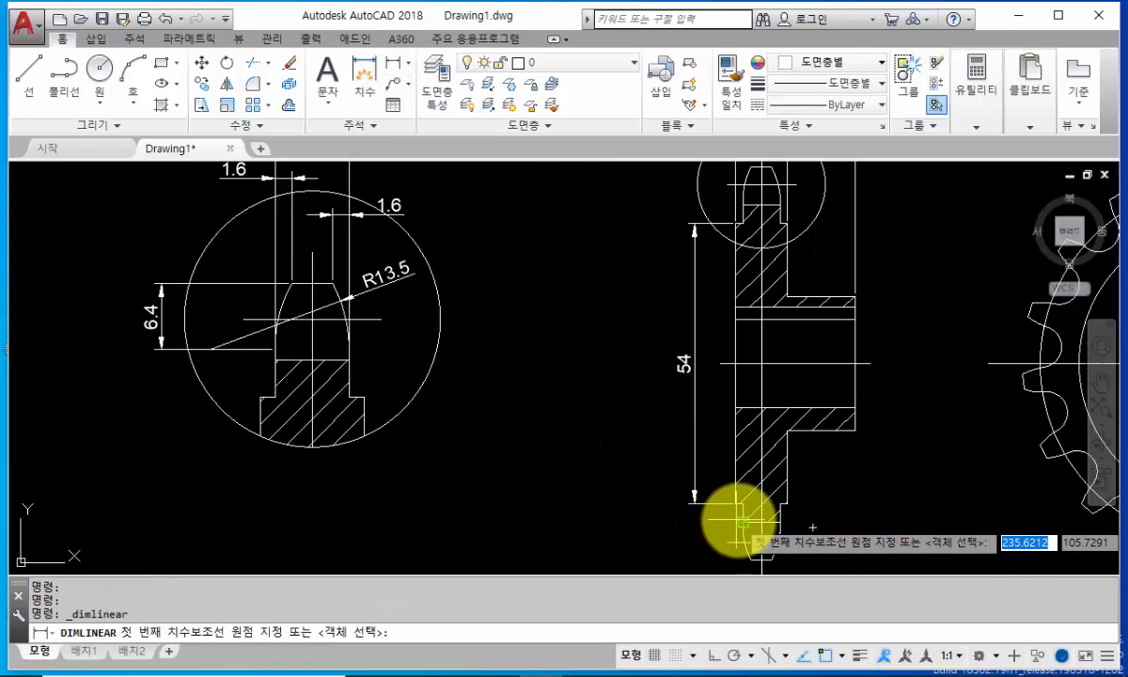
click(742, 522)
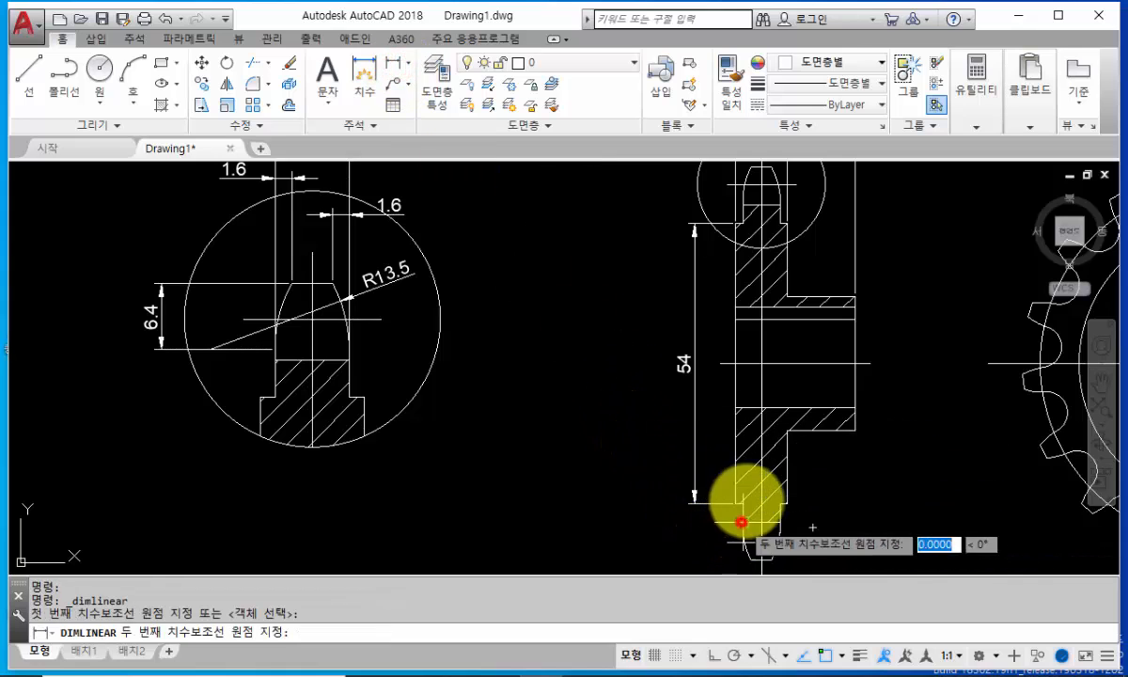
click(744, 205)
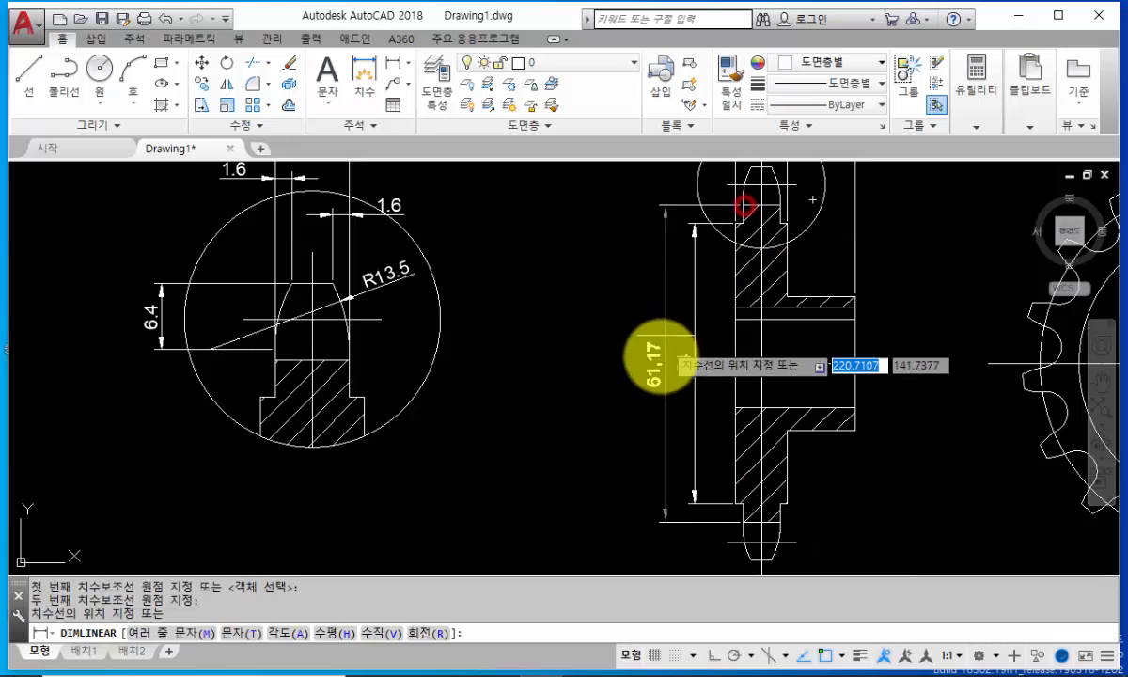
click(662, 412)
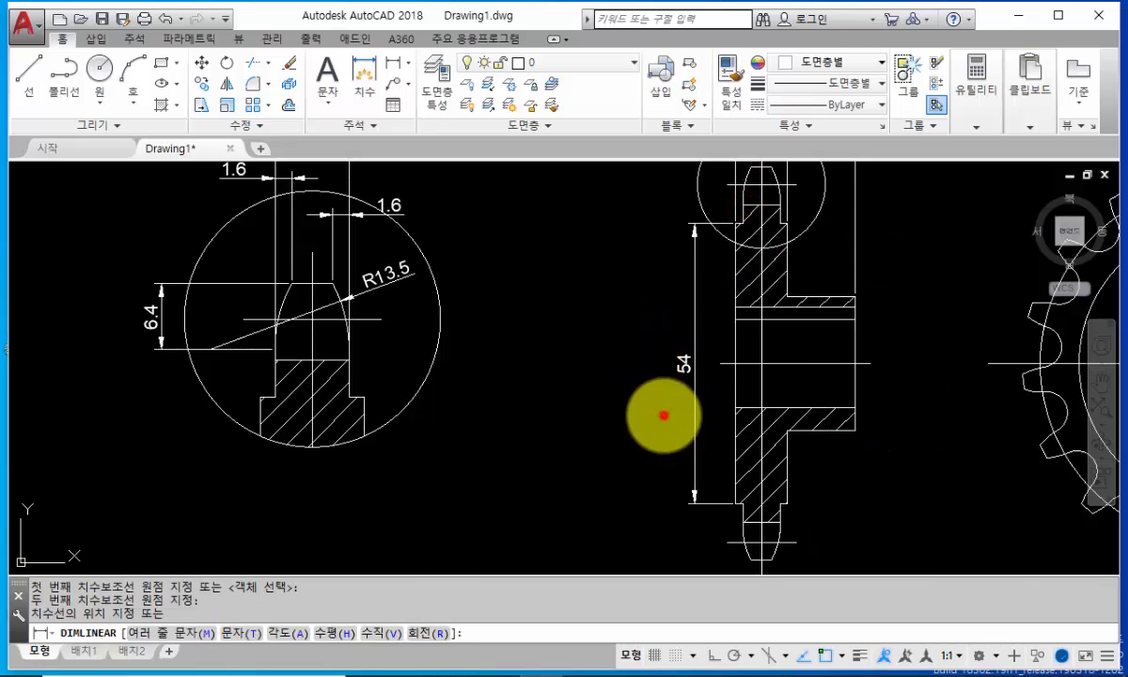
Step: Dimension the vertical distance between the lower and upper pitch centerlines of the section view, placed left of the root diameter dimension
click(399, 68)
click(722, 541)
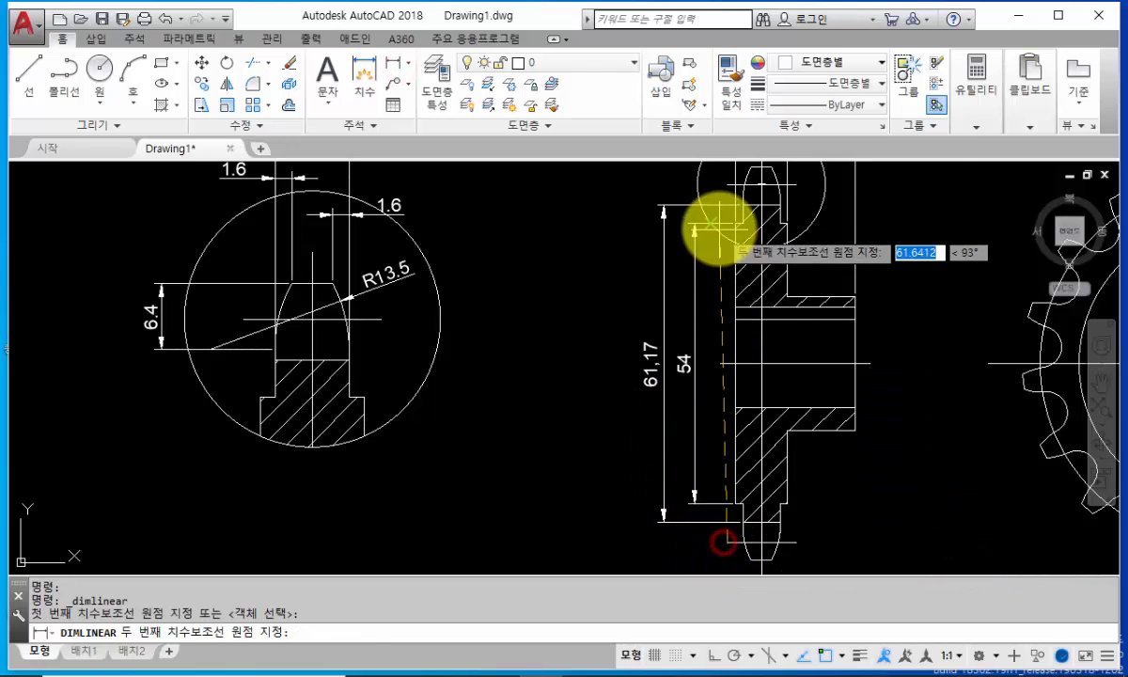
click(728, 185)
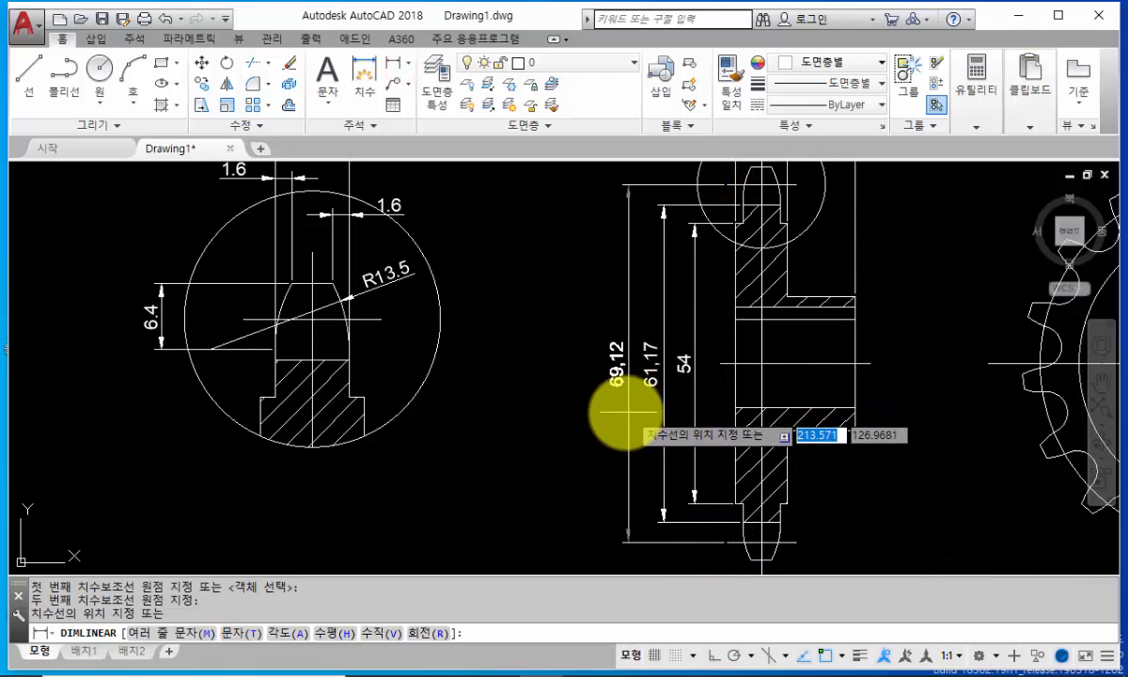
click(620, 410)
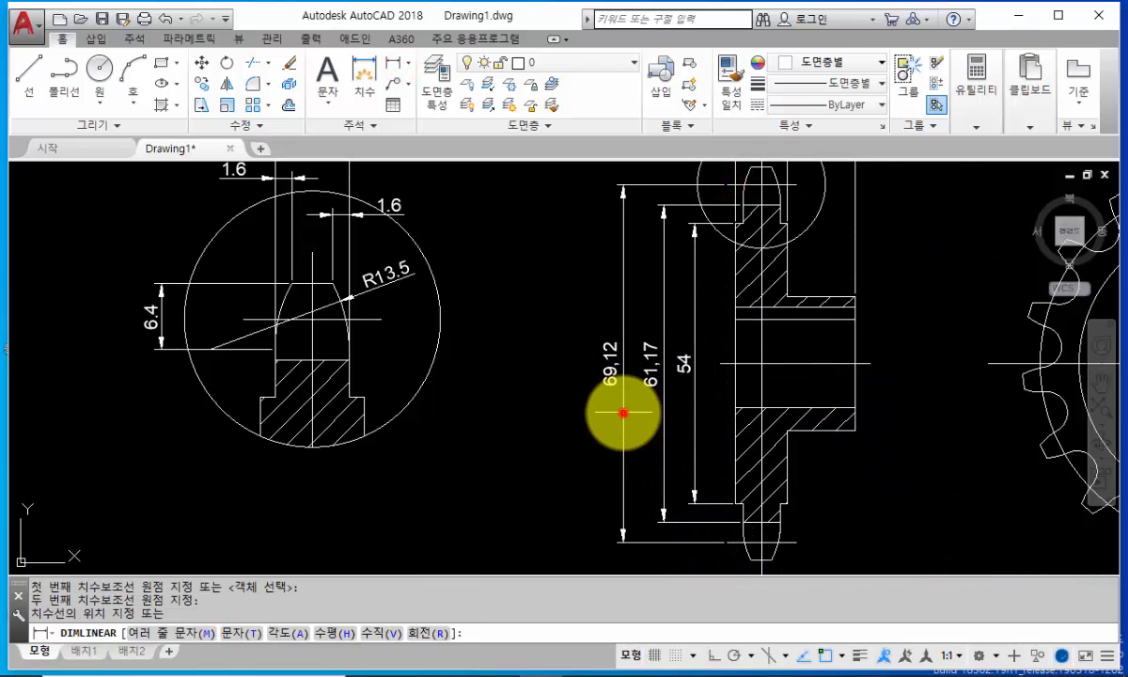
Step: Dimension the section view's overall height from the lower tooth tip to the upper tooth tip, placed outside the pitch diameter dimension
click(399, 67)
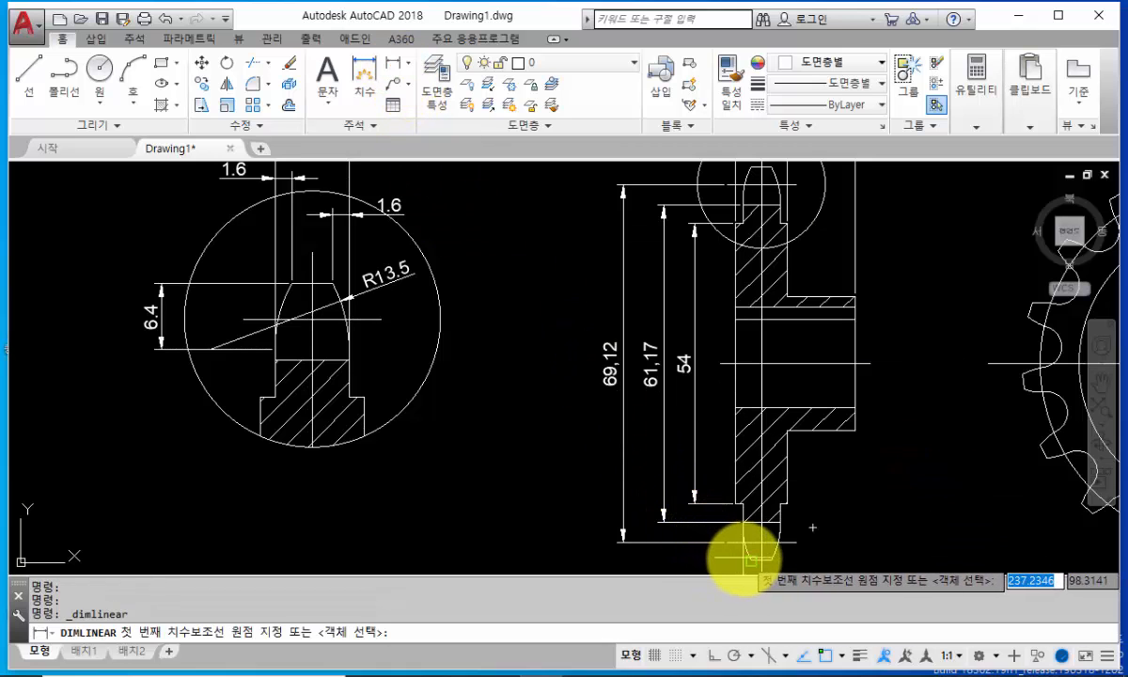
click(749, 560)
middle_drag(735, 283, 738, 350)
click(751, 235)
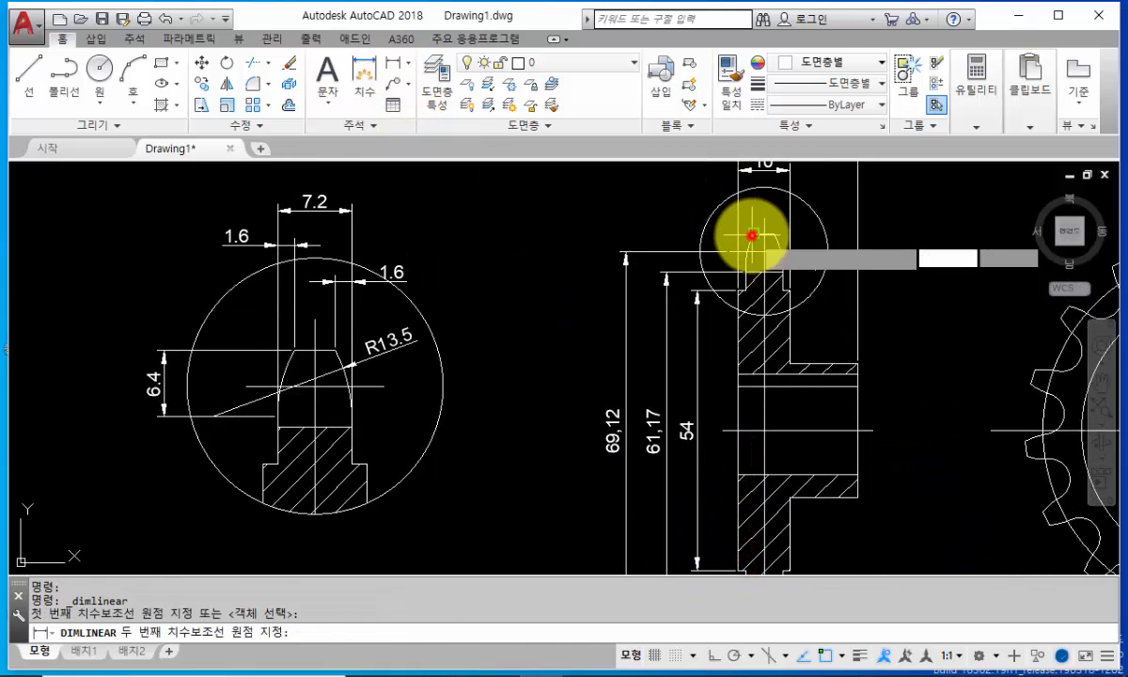
click(581, 493)
Step: Add a vertical linear dimension across the bore at the hub's outer end, placed to the right of the section view
scroll(605, 397, down, 2)
middle_drag(604, 398, 512, 324)
scroll(629, 356, up, 2)
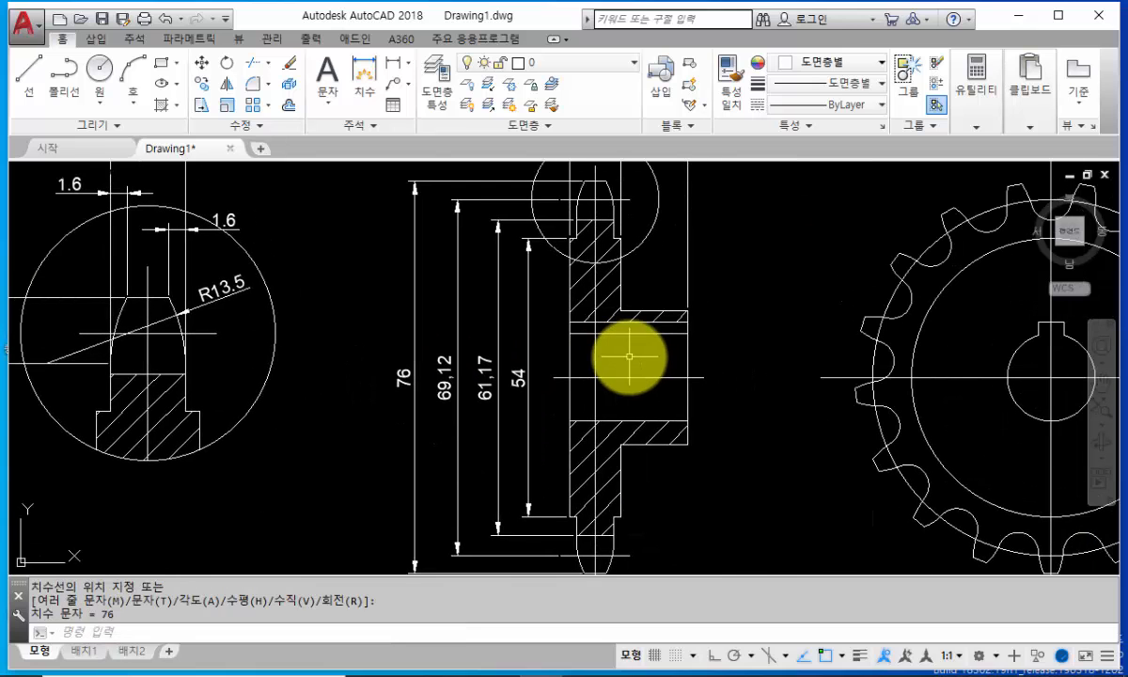
click(393, 64)
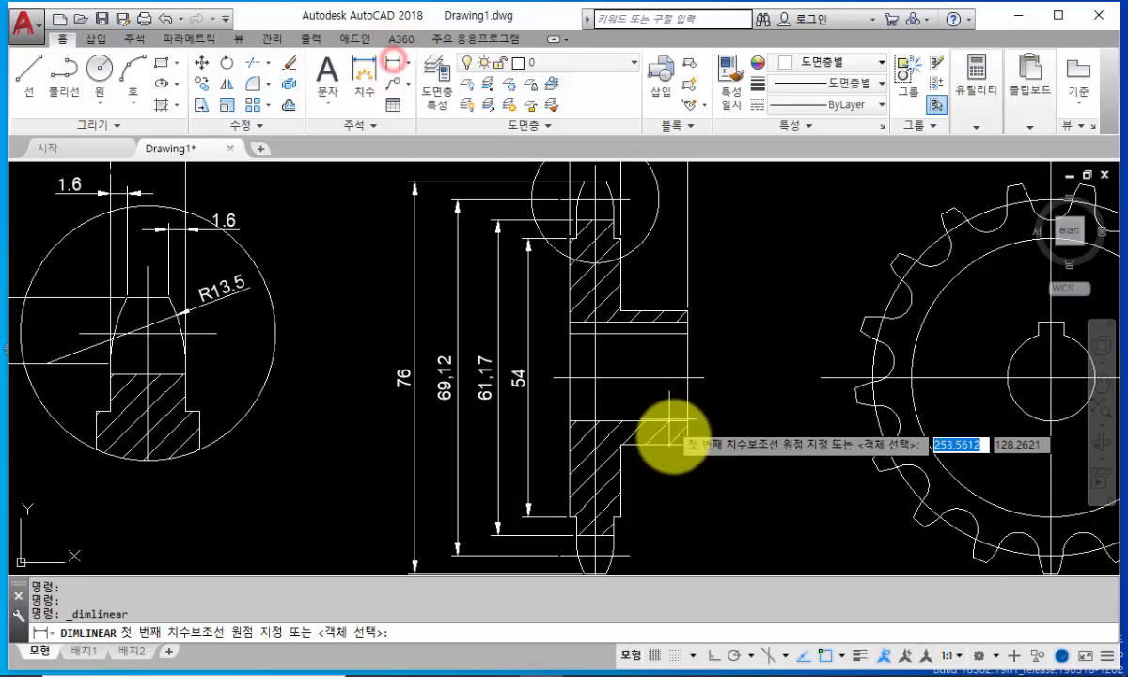
click(686, 419)
click(687, 333)
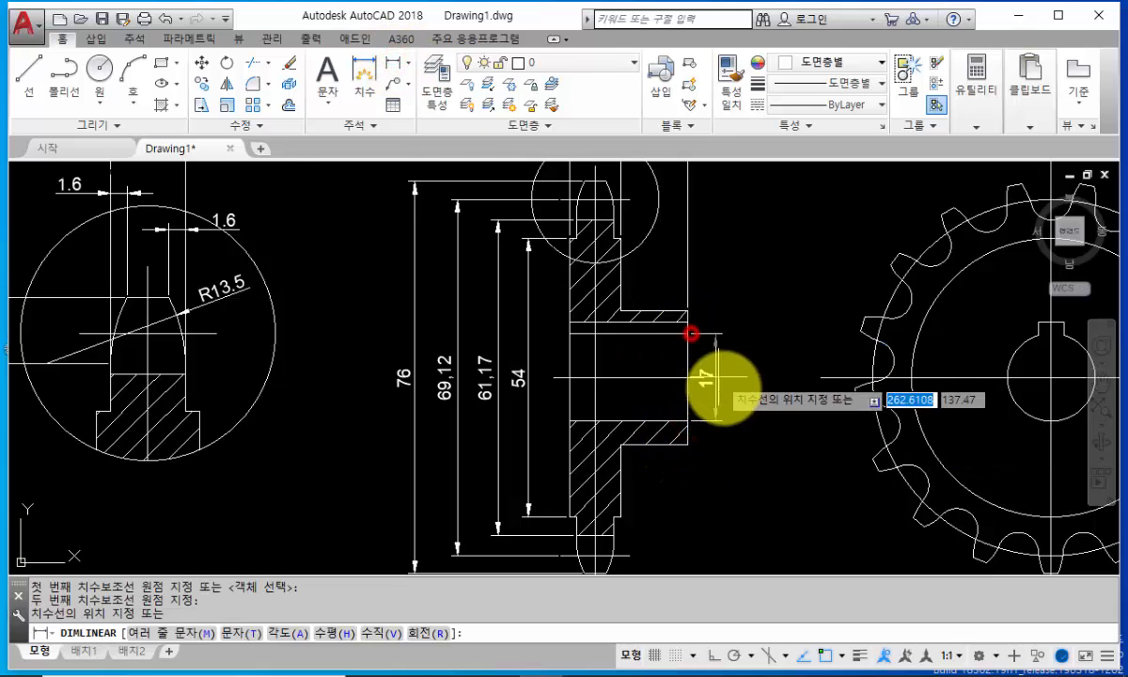
click(741, 408)
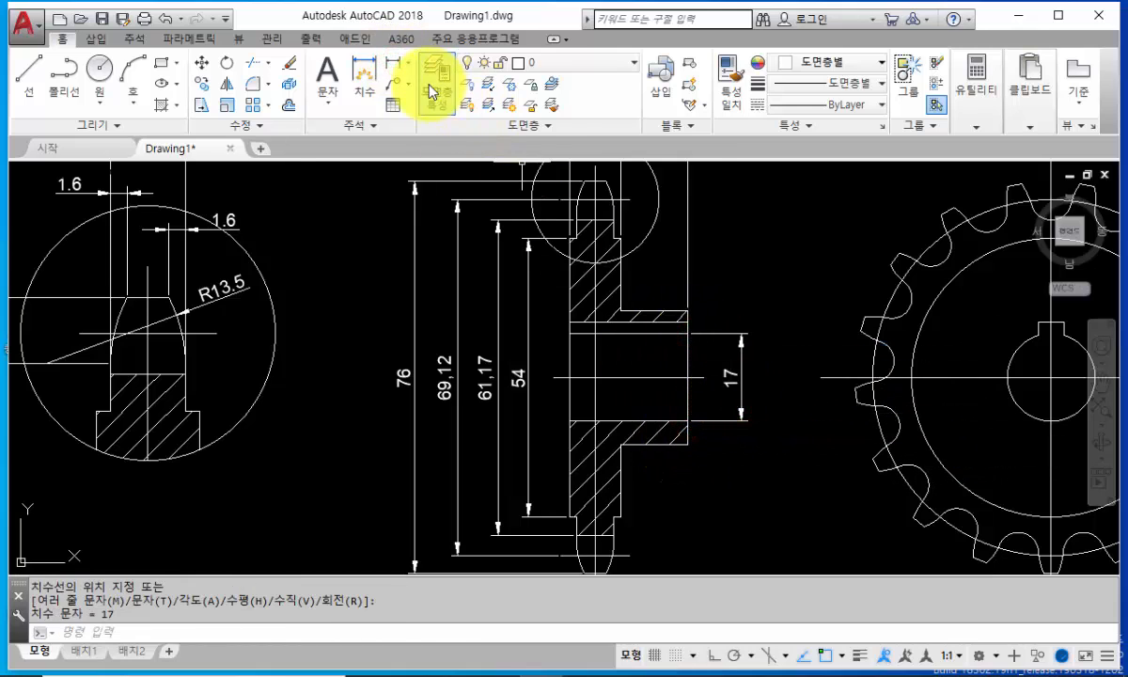
Step: Dimension the hub's outer height between its lower and upper outer corners, placed to the right of the bore dimension
click(398, 66)
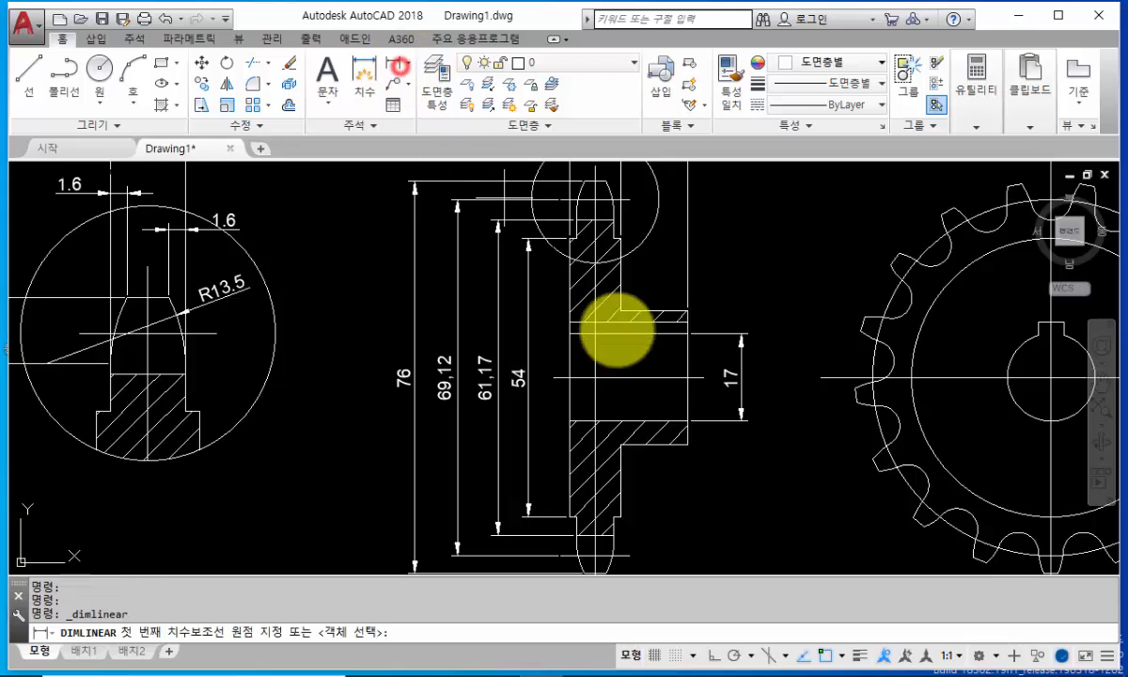
click(684, 448)
click(687, 311)
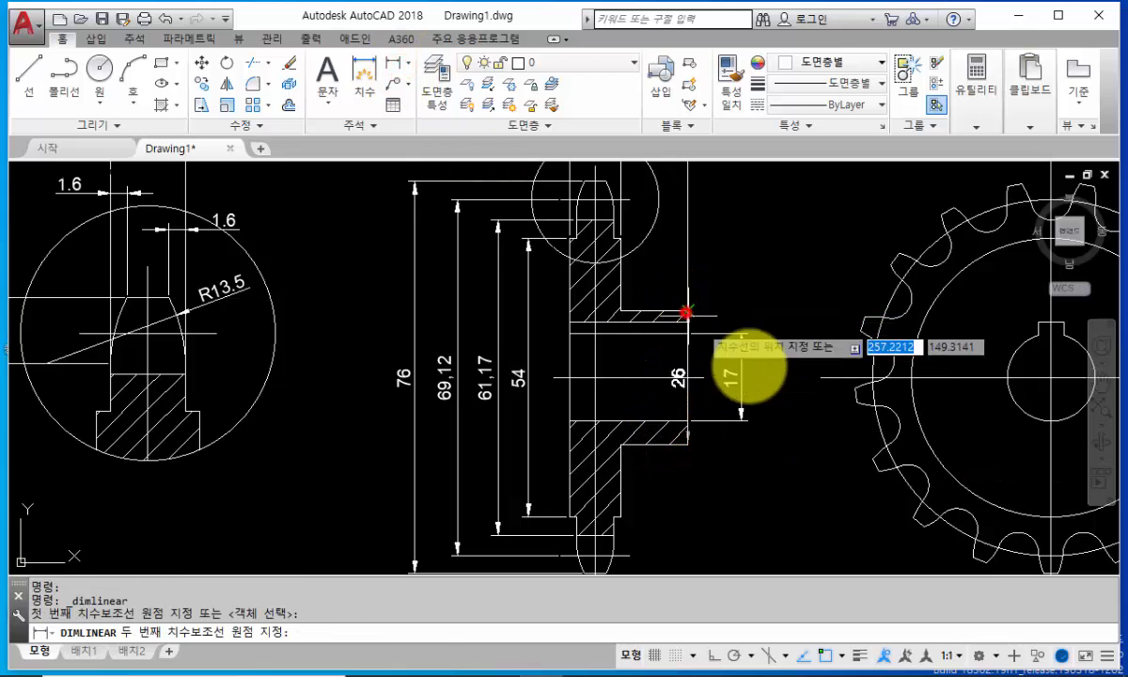
click(776, 436)
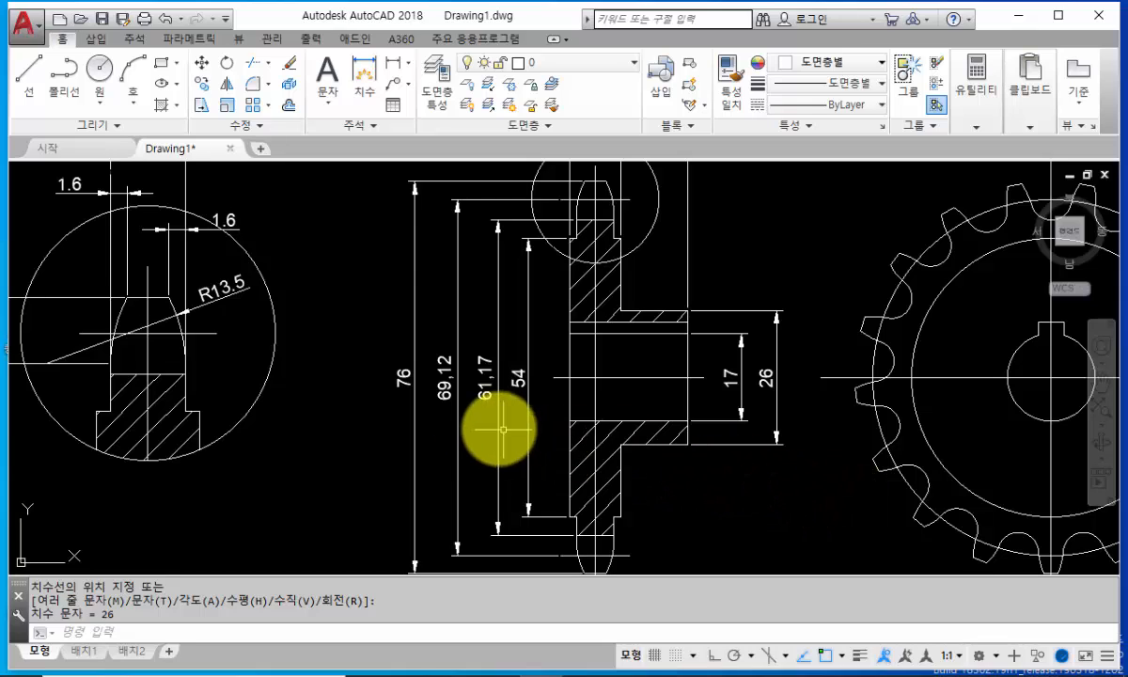
Step: Prefix the tooth tip dimension's text with the diameter symbol using %%c
double_click(402, 383)
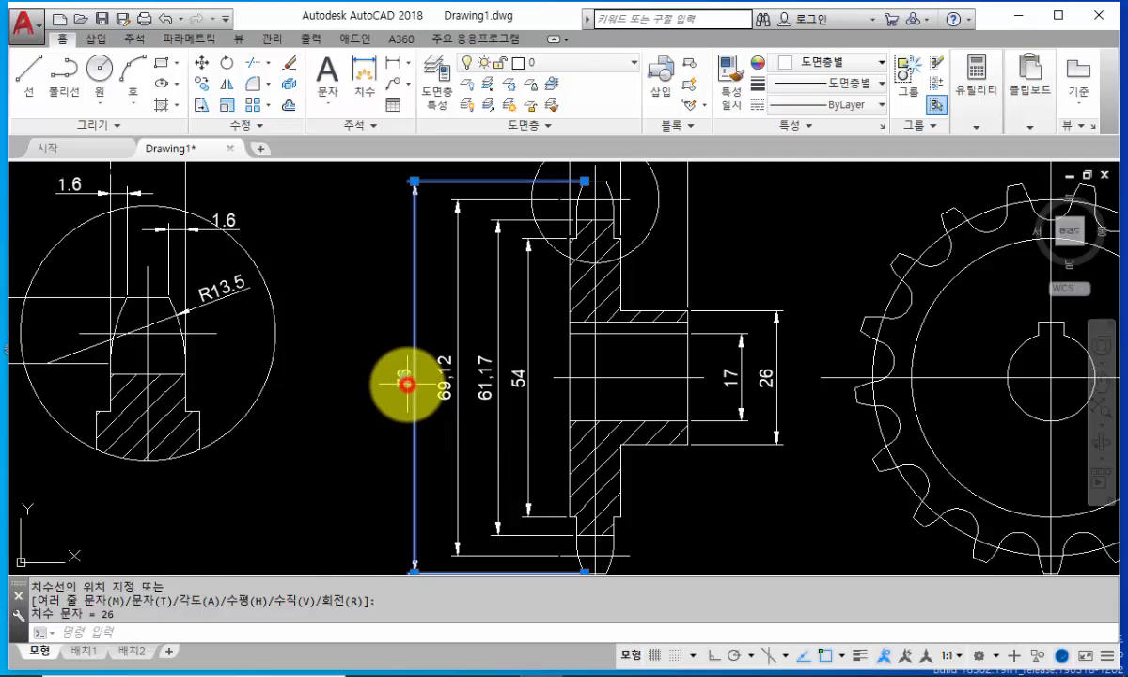
scroll(399, 387, up, 5)
scroll(400, 388, up, 2)
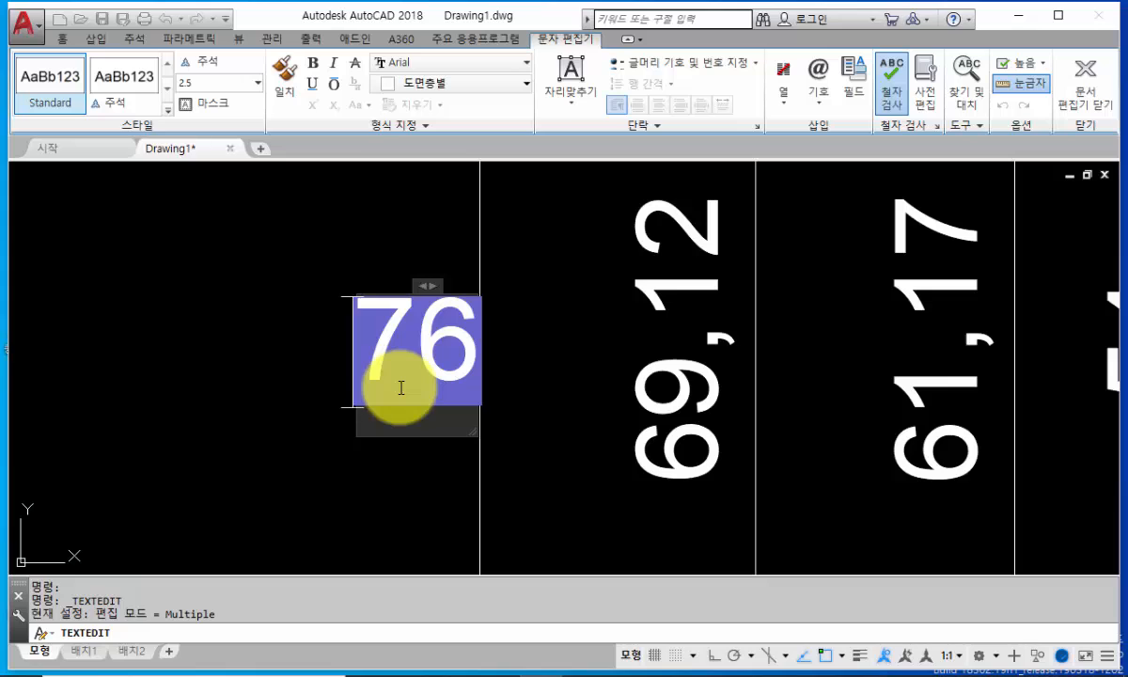
text(%%c)
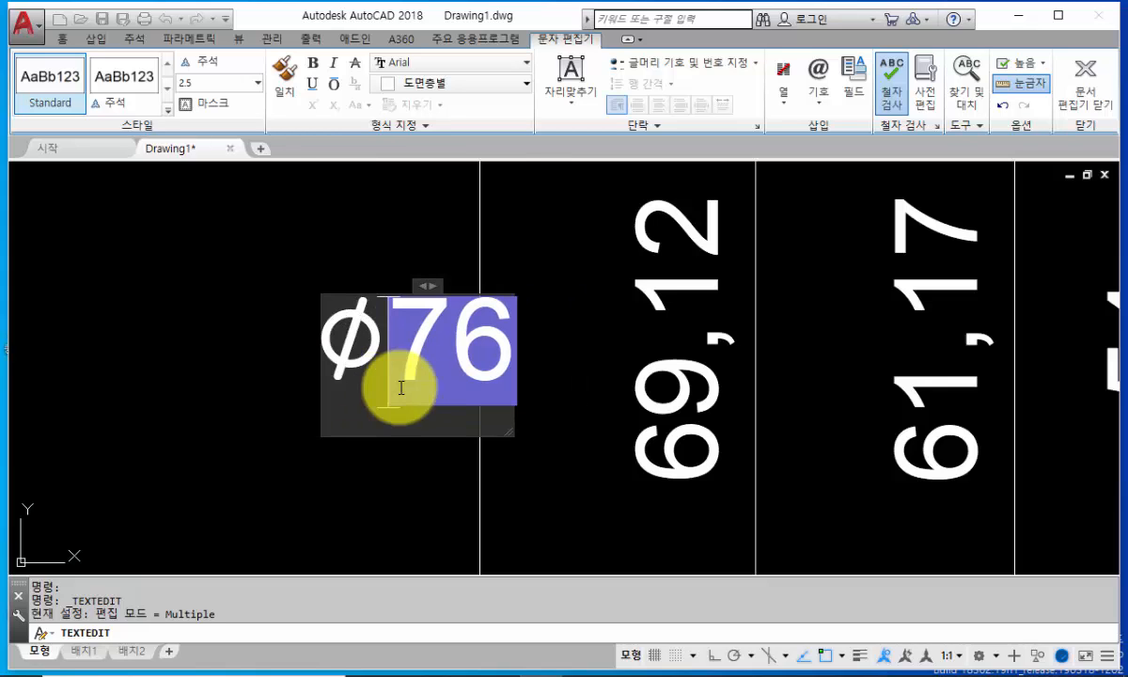
scroll(451, 390, down, 4)
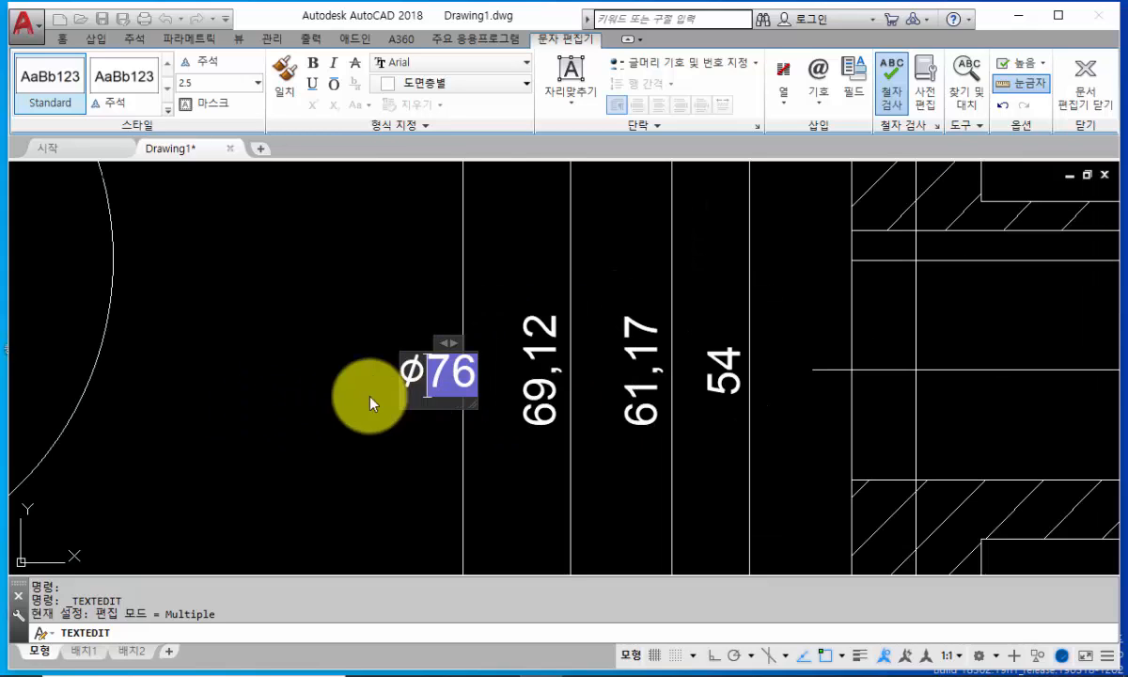
click(260, 364)
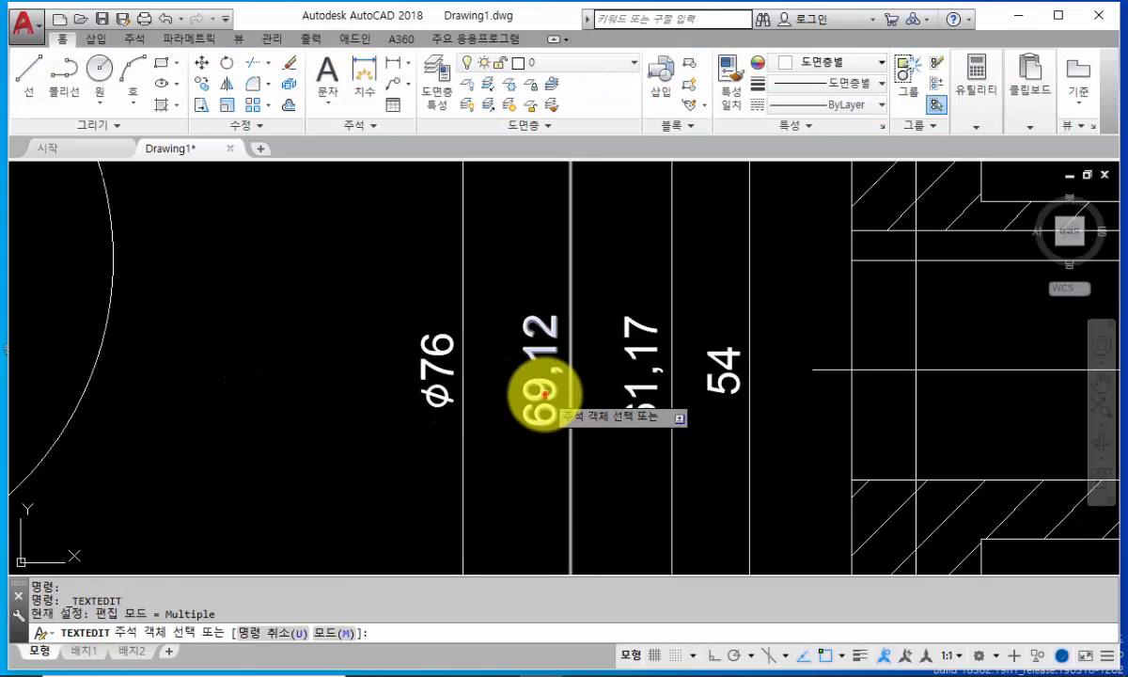
Step: Prefix the pitch, root and shoulder dimension texts of the section view with the diameter symbol using %%c
click(545, 395)
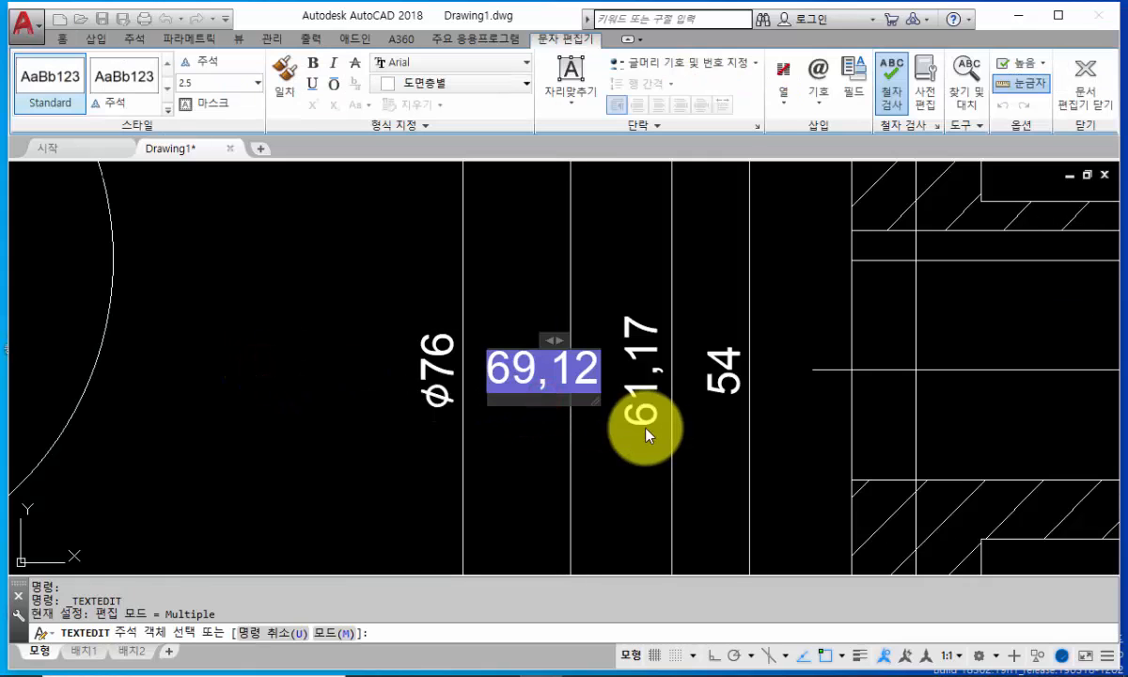
text(%%c)
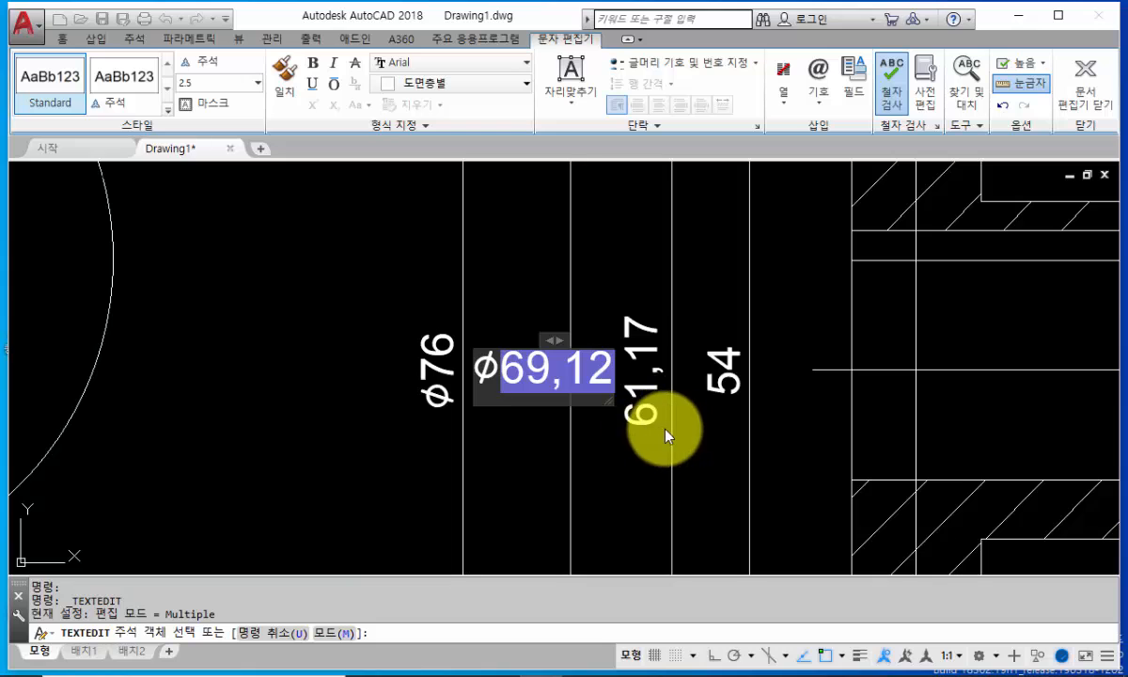
click(350, 298)
click(637, 355)
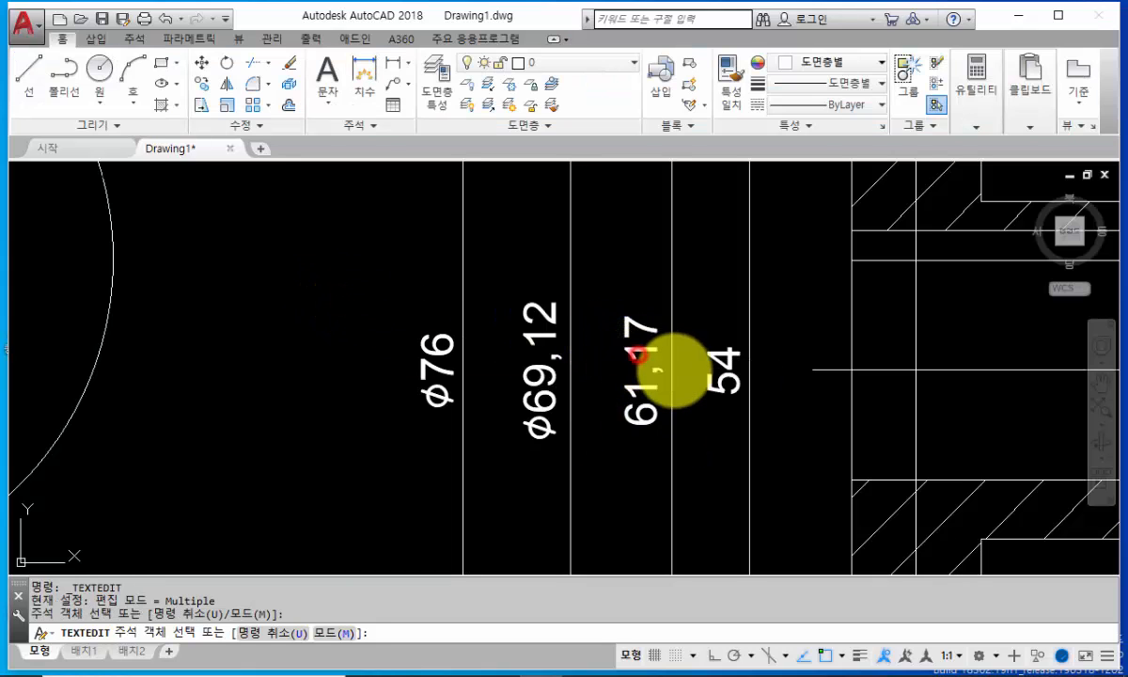
text(%%c)
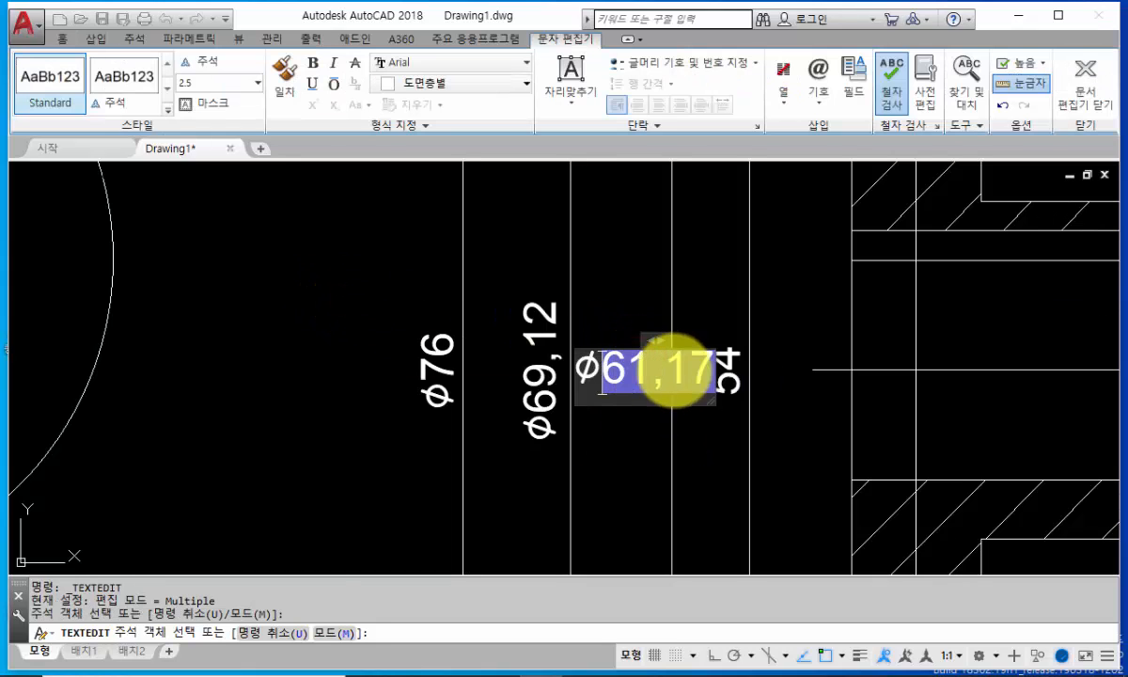
click(304, 314)
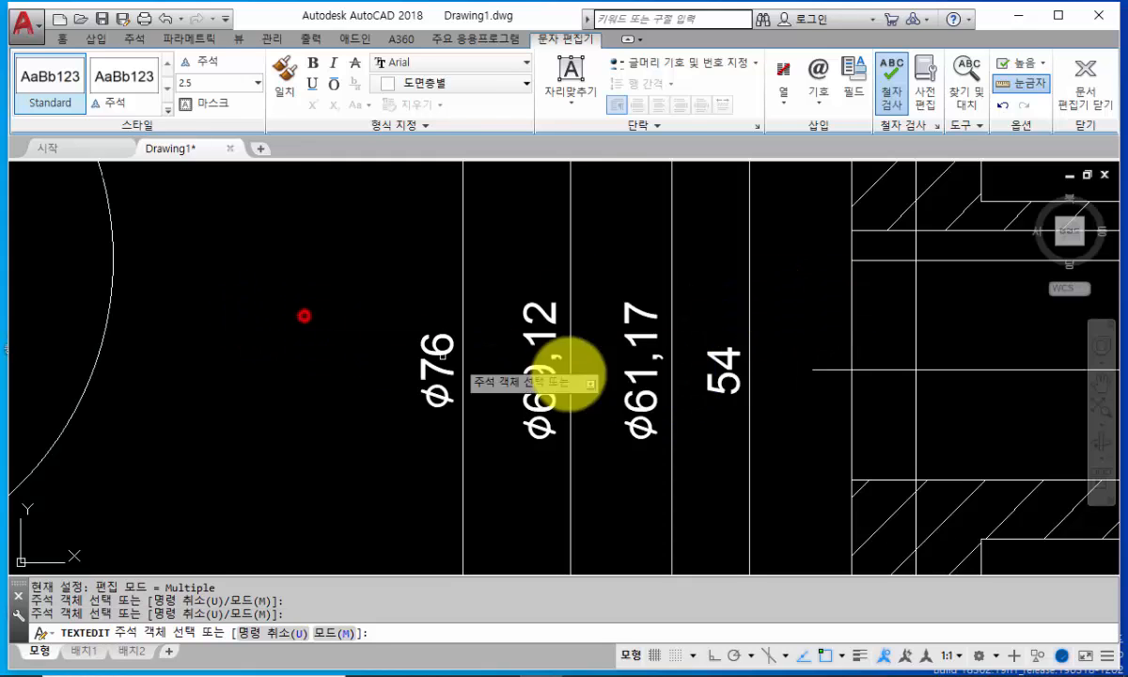
click(730, 399)
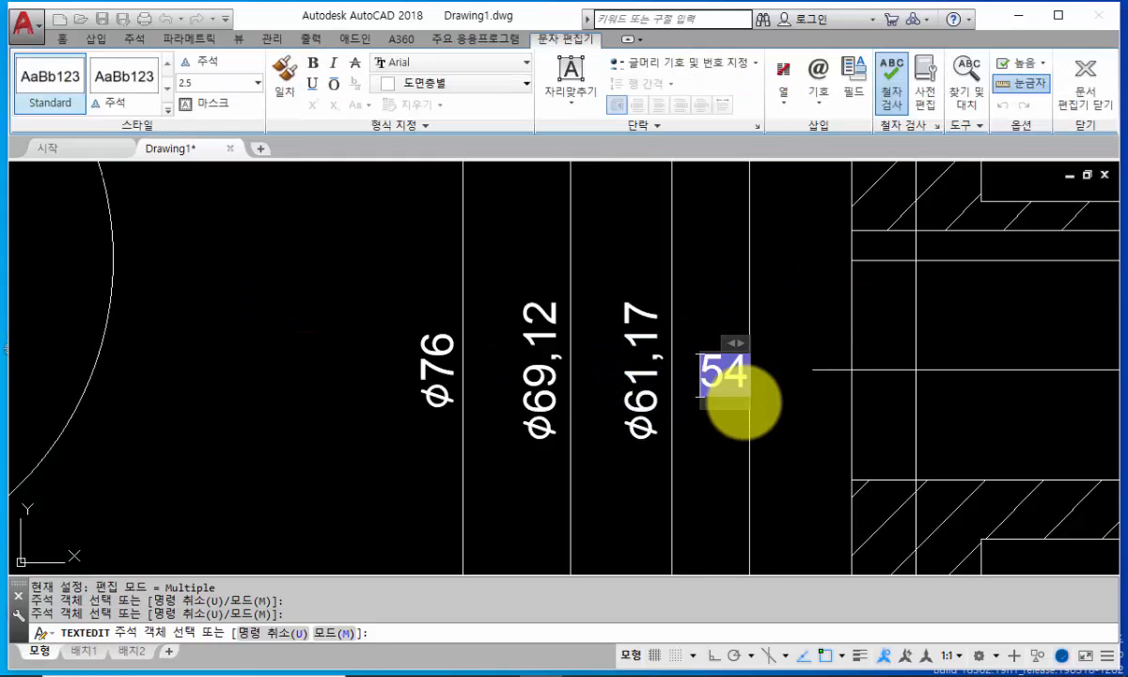
click(322, 422)
Step: Edit the bore dimension's text to read ø17H7, adding the diameter symbol in front and the H7 fit behind
scroll(470, 404, down, 2)
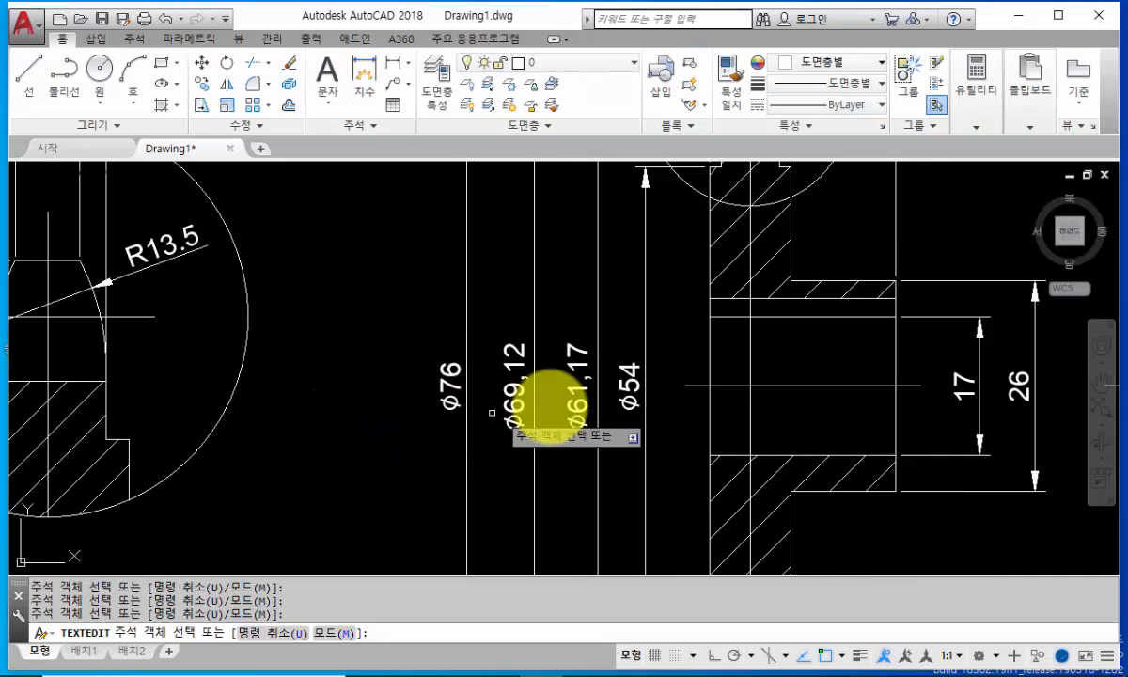
middle_drag(802, 393, 487, 375)
scroll(578, 368, up, 2)
click(700, 367)
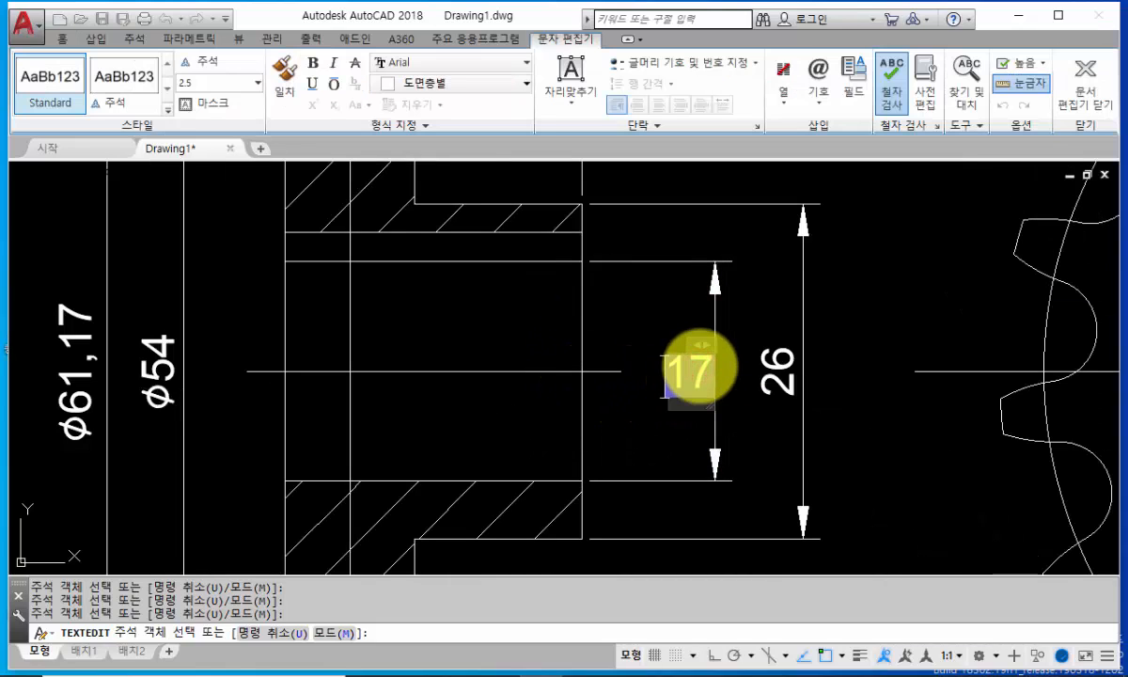
text(%%c)
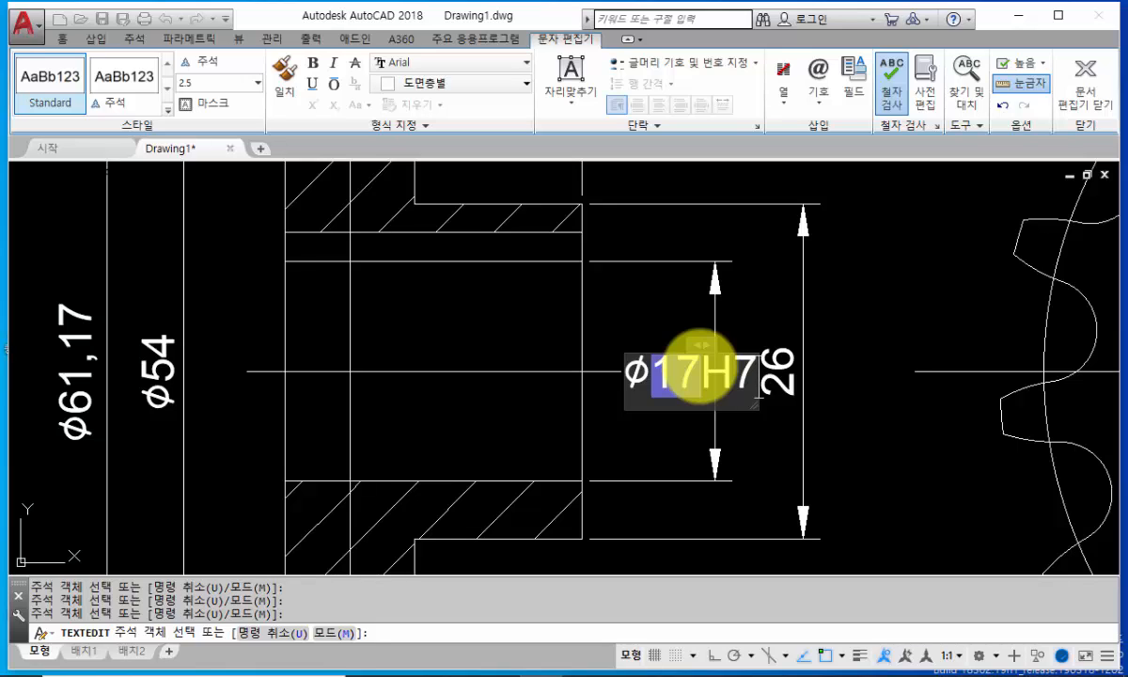
click(890, 308)
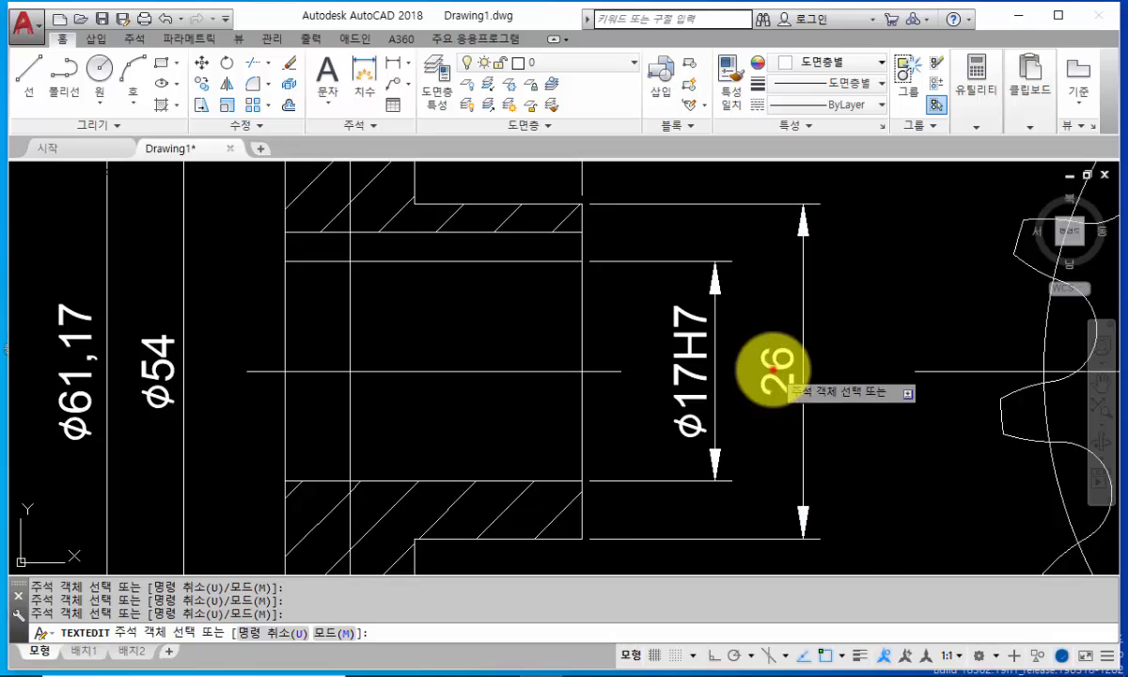
Step: Prefix the hub's outer dimension text with the diameter symbol using %%c and end the text editing
click(772, 373)
key(Home)
text(%%c)
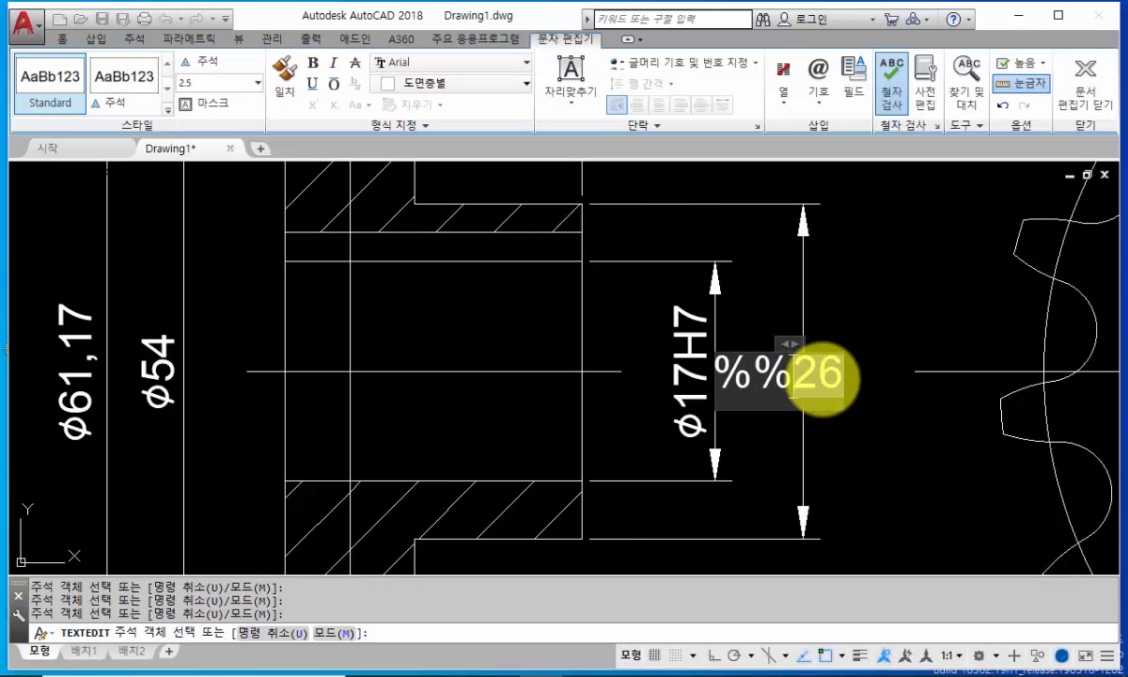
click(898, 421)
key(Escape)
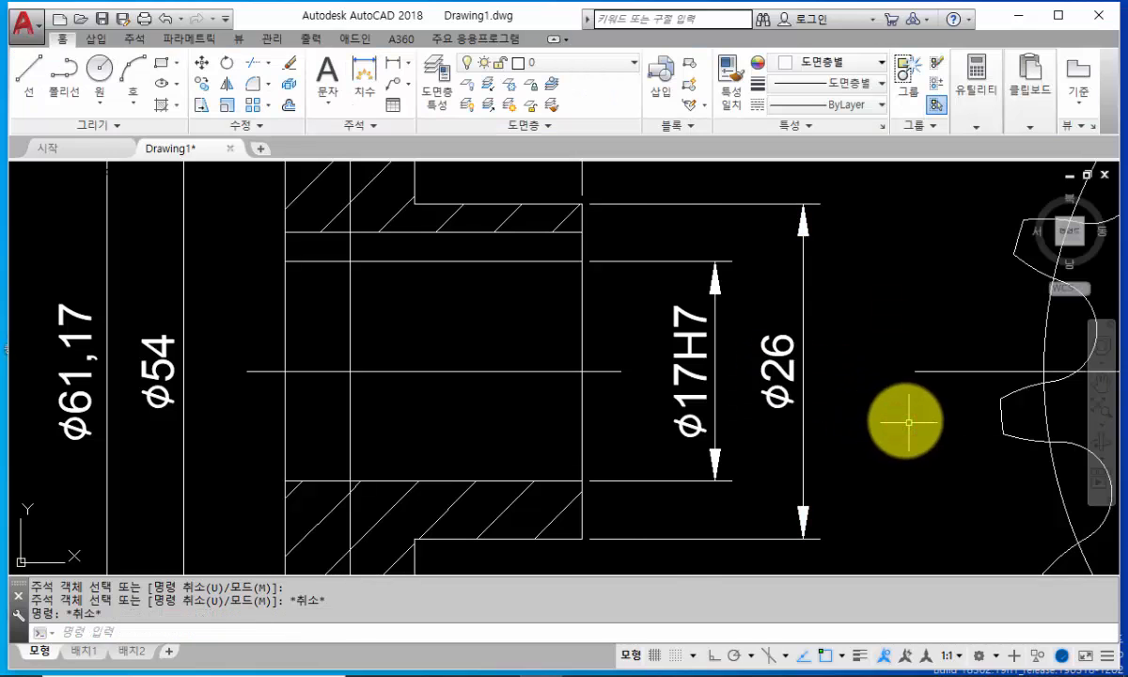
Step: Add a diameter dimension to the tooth root arc at the top center of the sprocket's front view, with its text below the arc
scroll(901, 422, down, 4)
scroll(790, 417, down, 3)
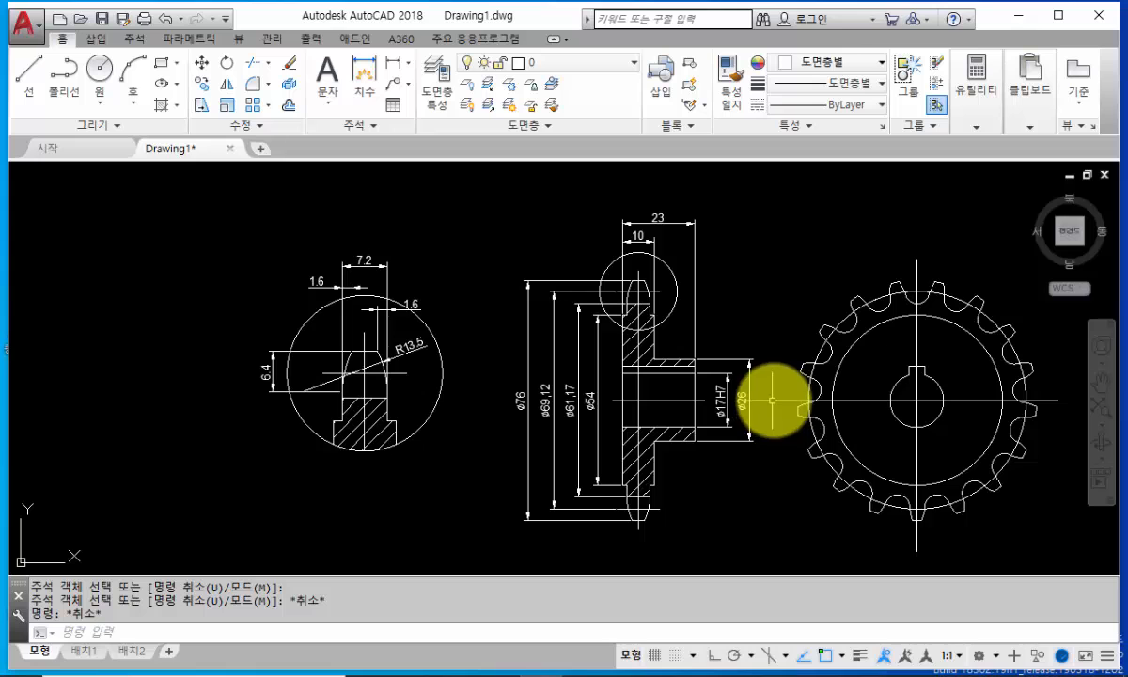
middle_drag(896, 346, 777, 341)
scroll(826, 297, up, 4)
middle_drag(826, 297, 763, 310)
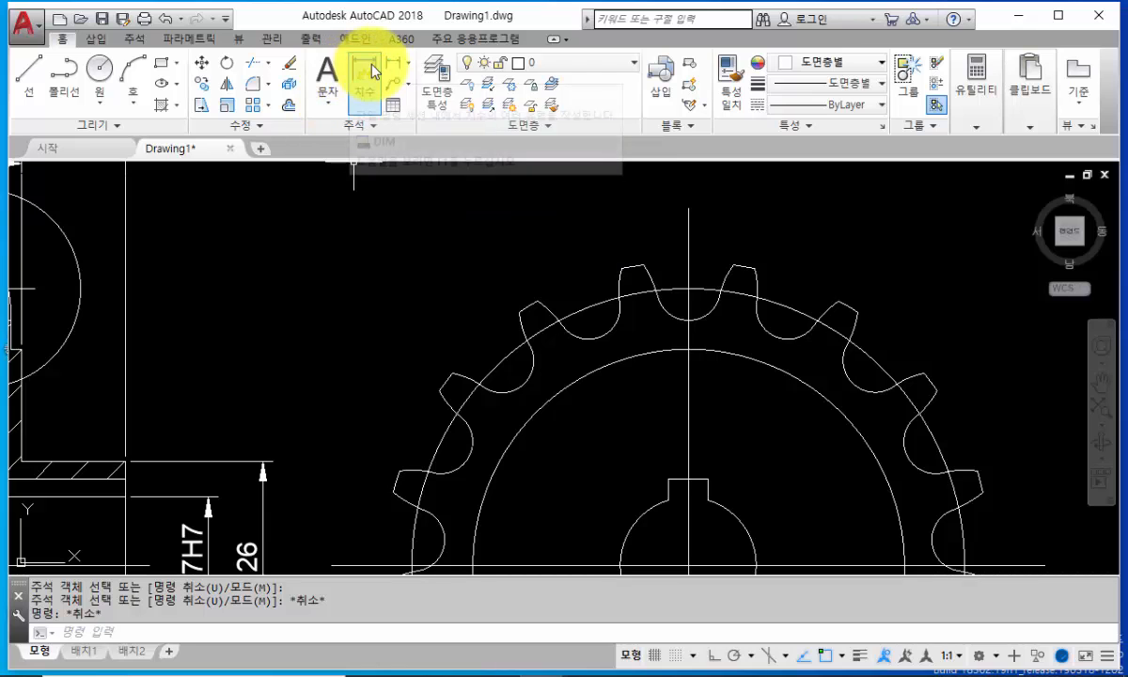
click(408, 62)
click(414, 271)
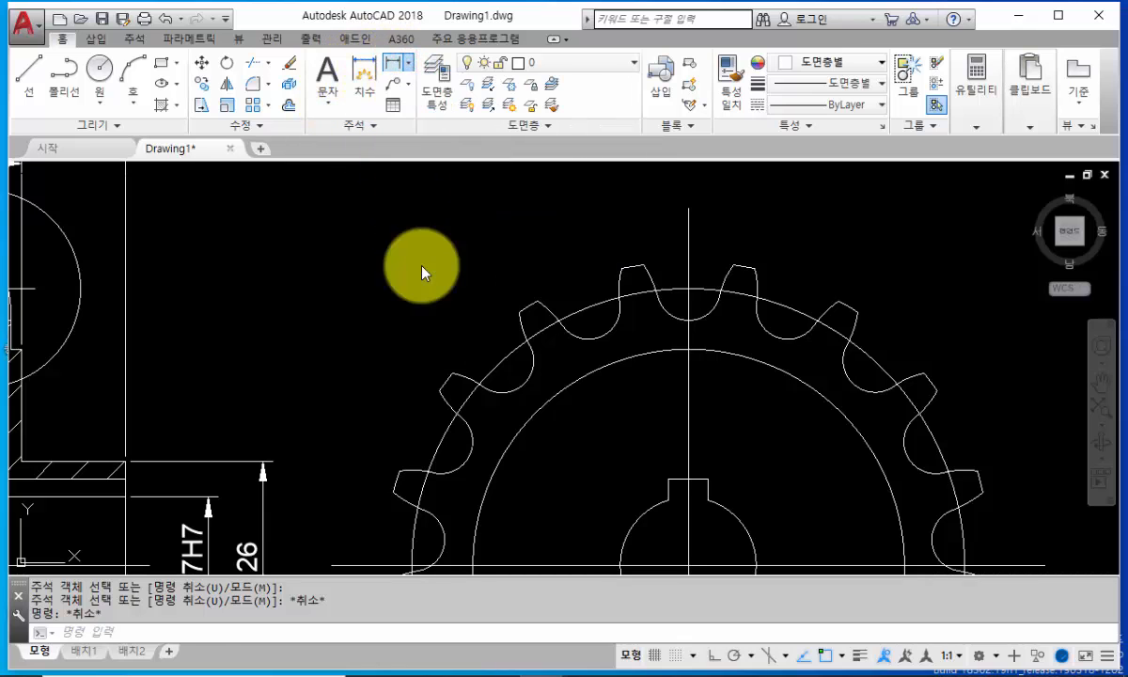
scroll(742, 273, up, 2)
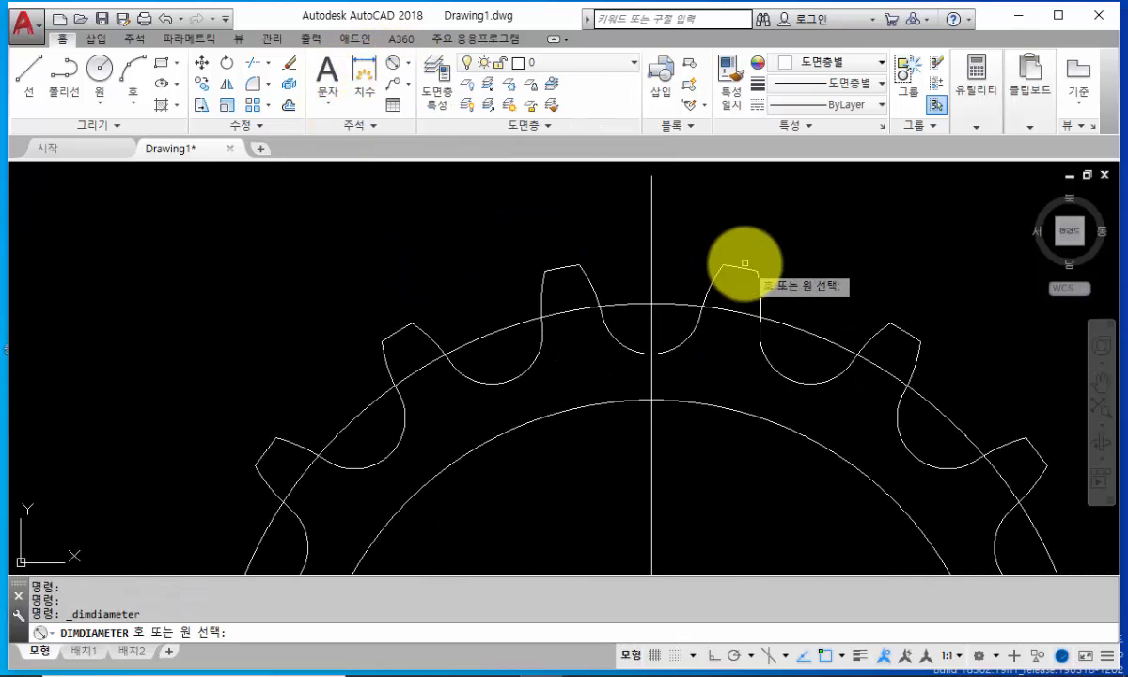
click(637, 354)
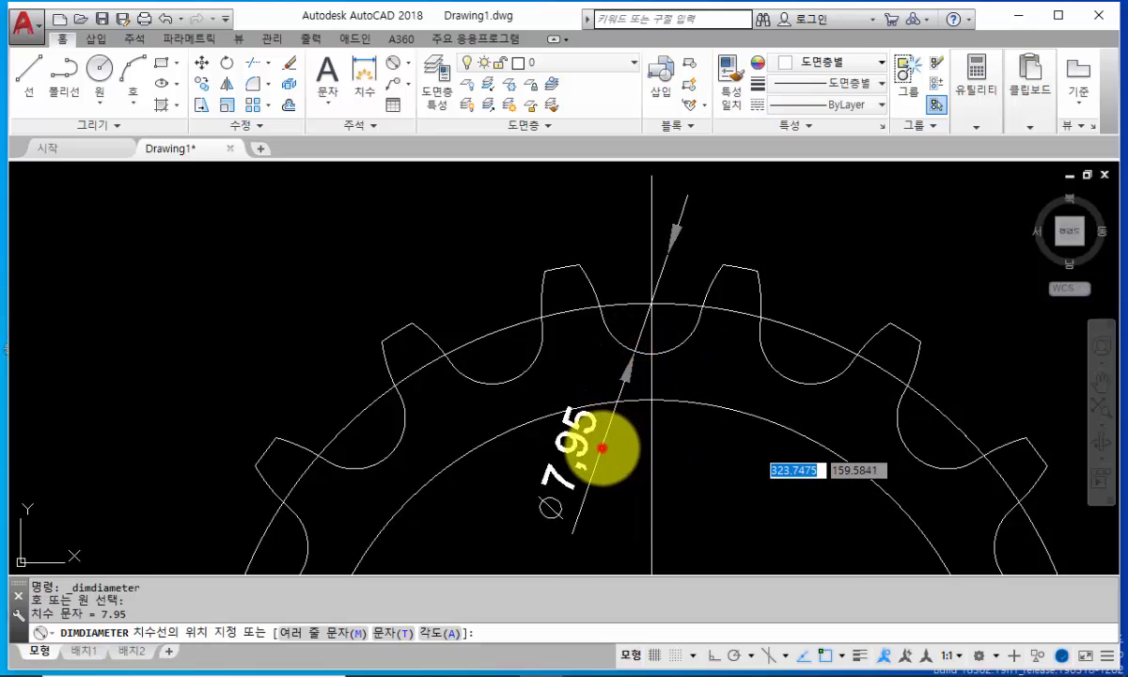
click(587, 447)
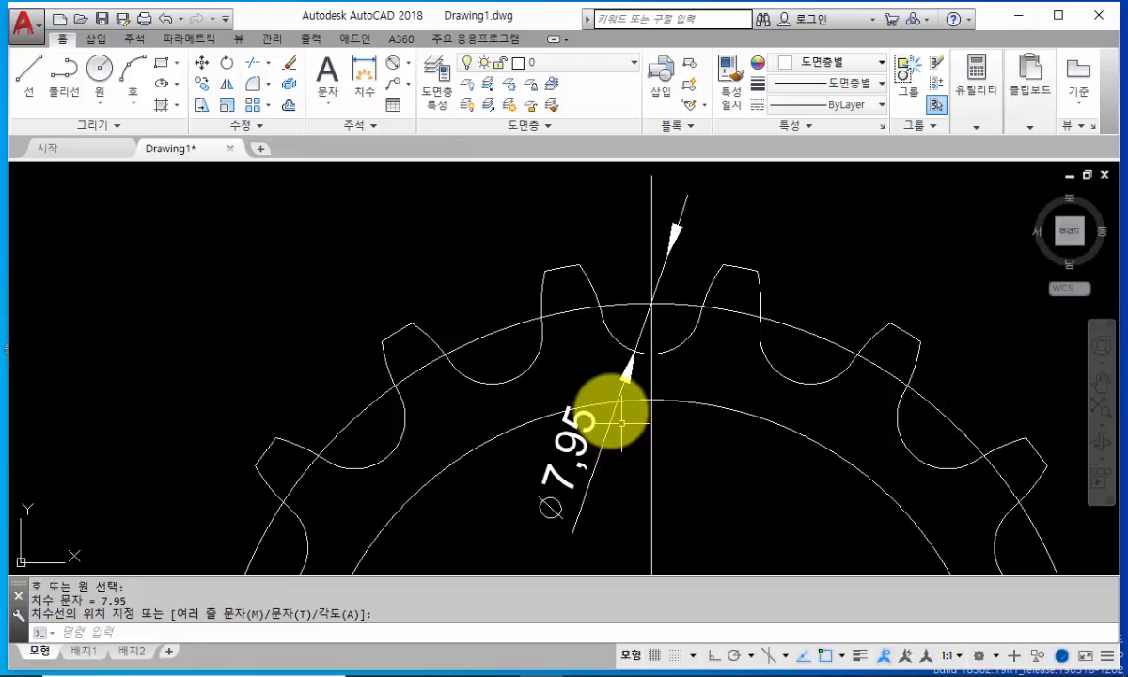
Step: Add an aligned dimension between the top center tooth gap's pitch-circle point and that of the next gap clockwise, placed above the teeth
click(410, 64)
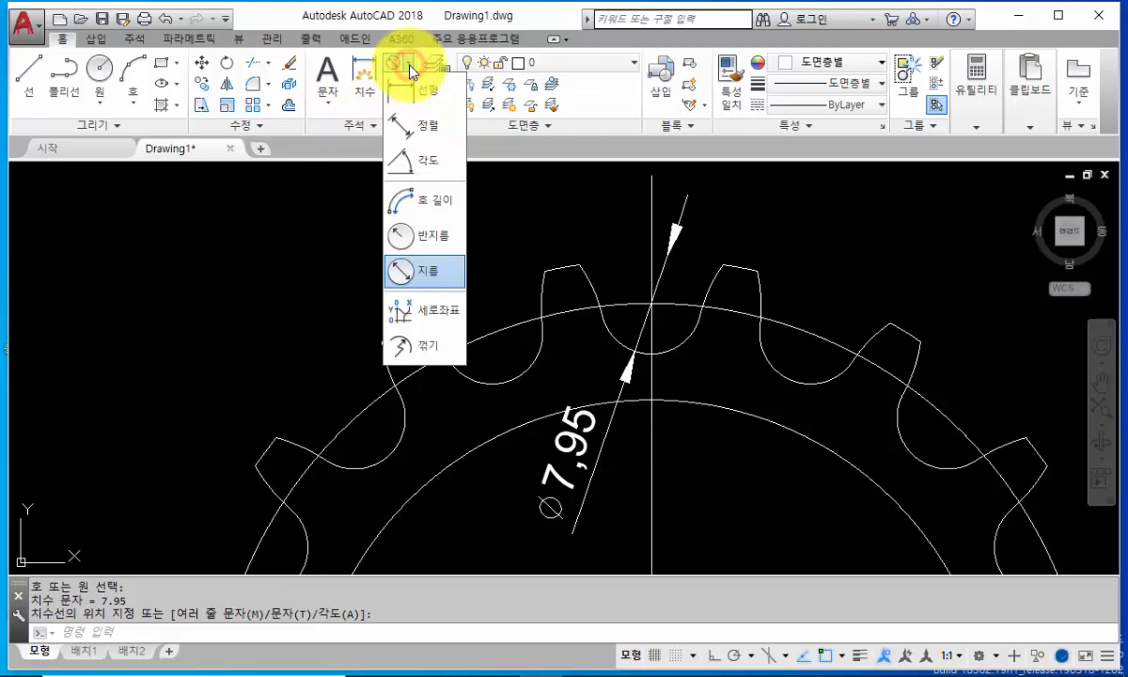
click(421, 125)
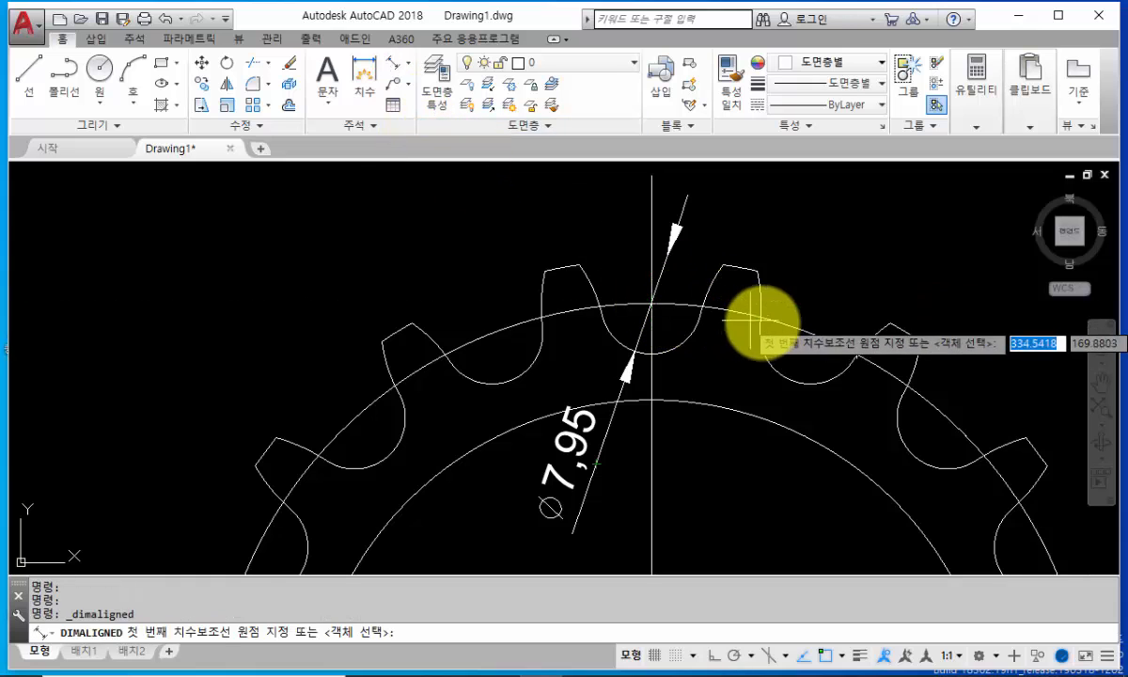
scroll(789, 325, down, 2)
scroll(798, 333, up, 4)
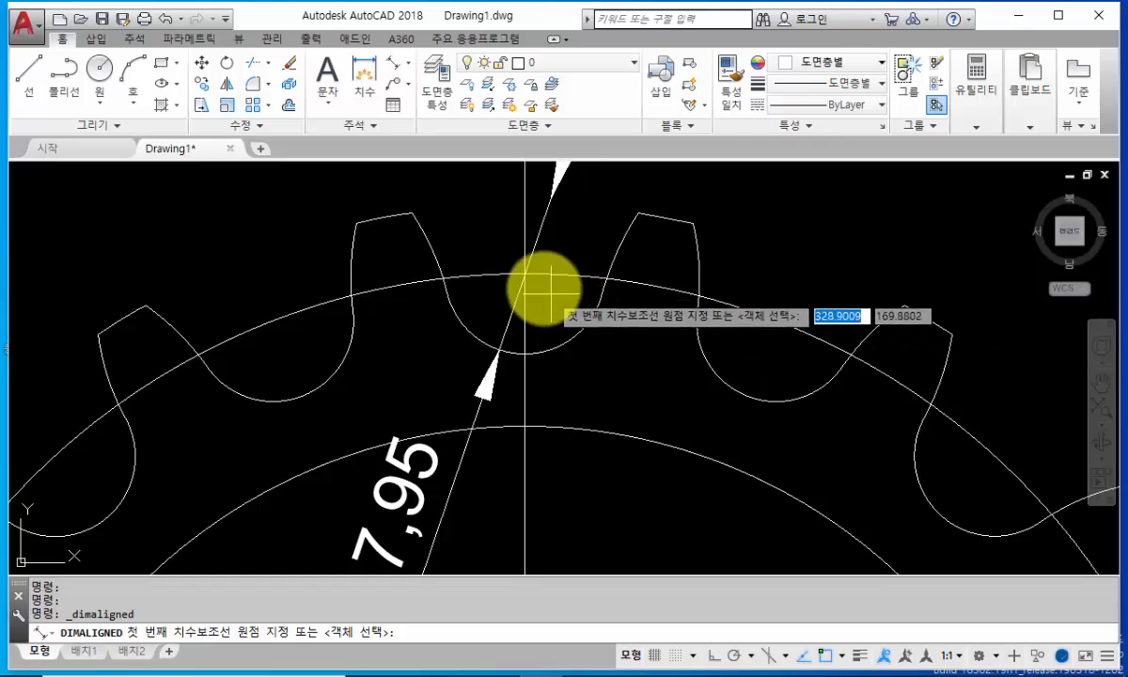
click(525, 277)
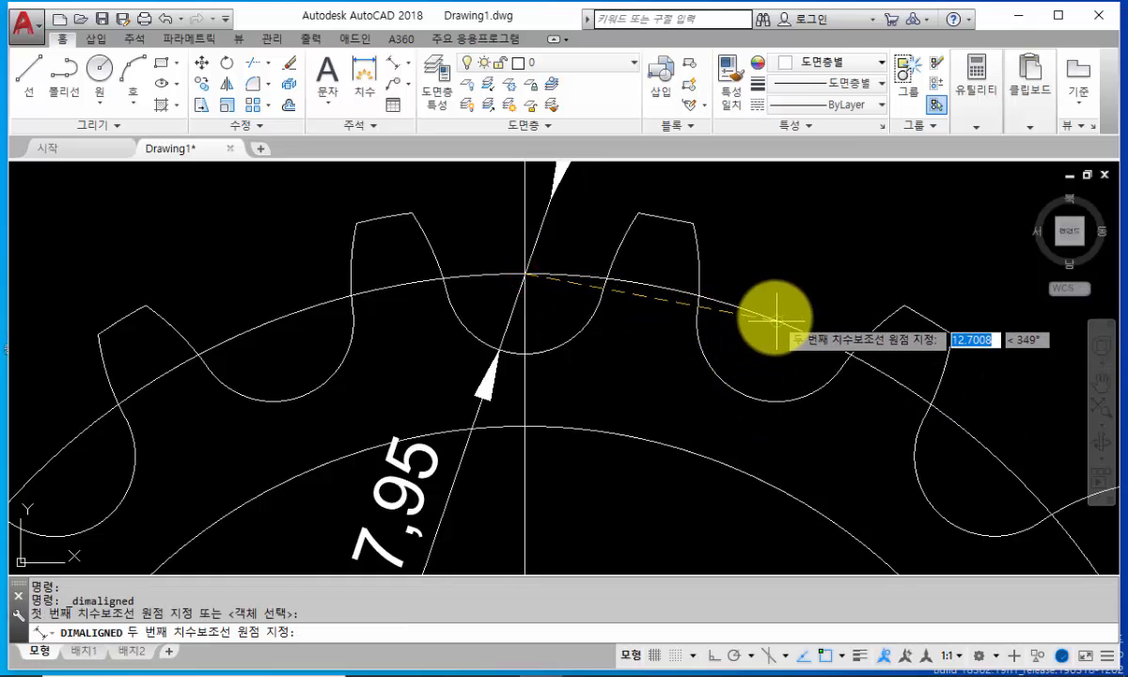
click(775, 320)
scroll(733, 389, down, 3)
scroll(737, 274, up, 2)
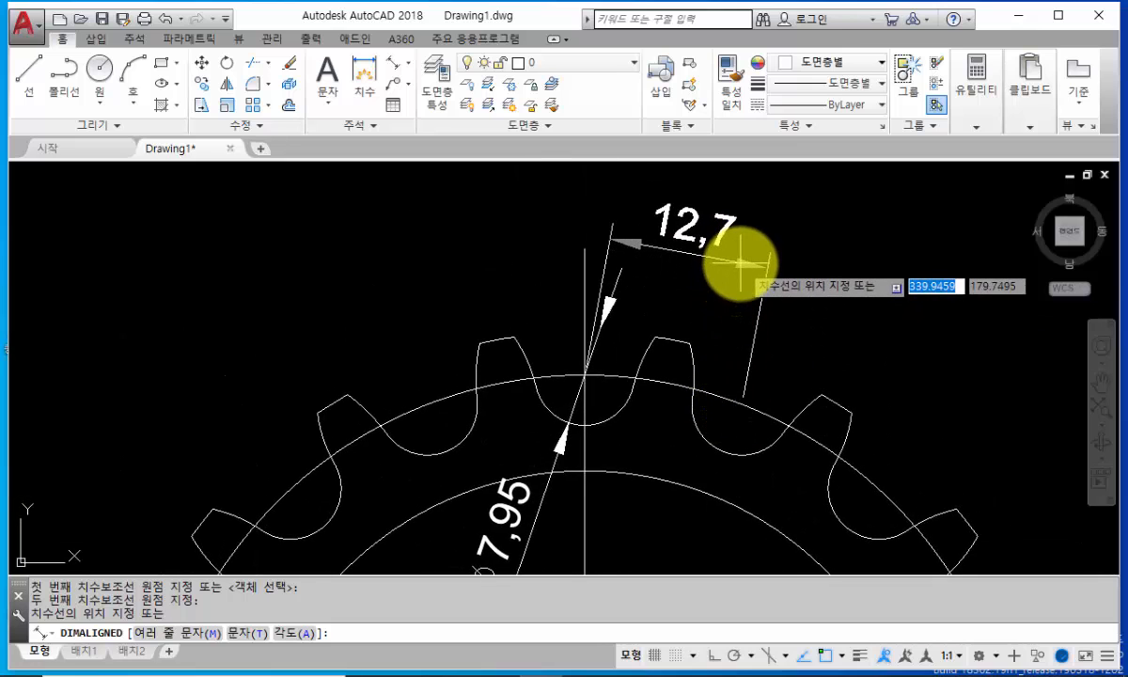
click(740, 263)
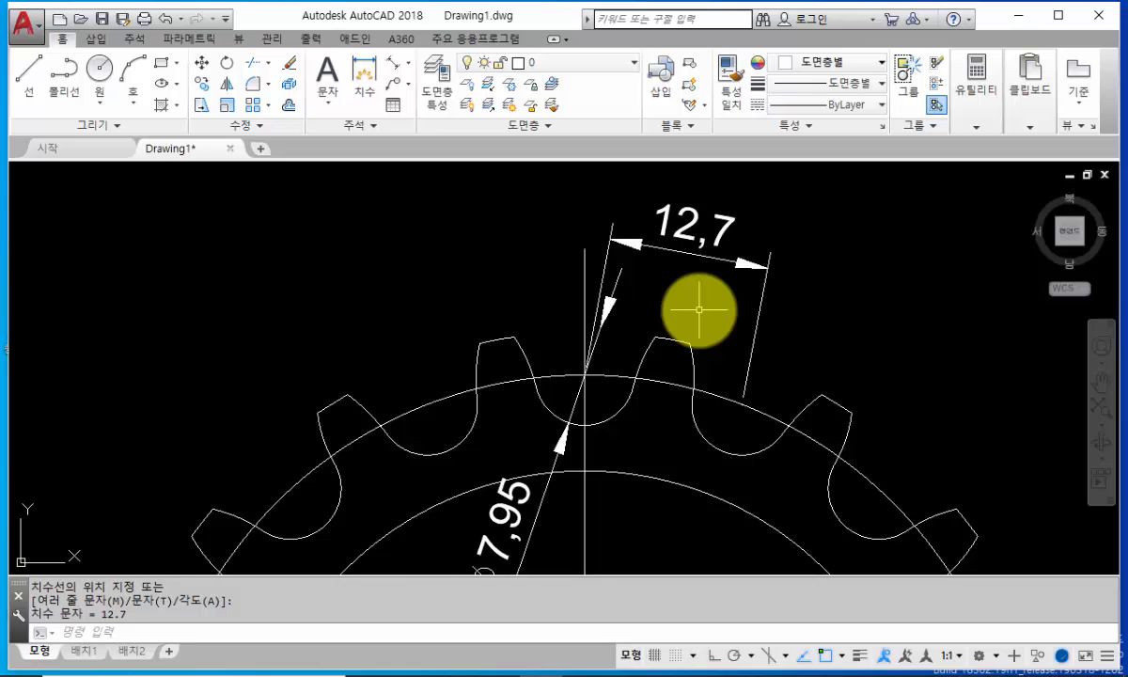
Step: Draw a line from the sprocket's center to the pitch-circle point of the first tooth gap clockwise from the top
scroll(698, 315, down, 3)
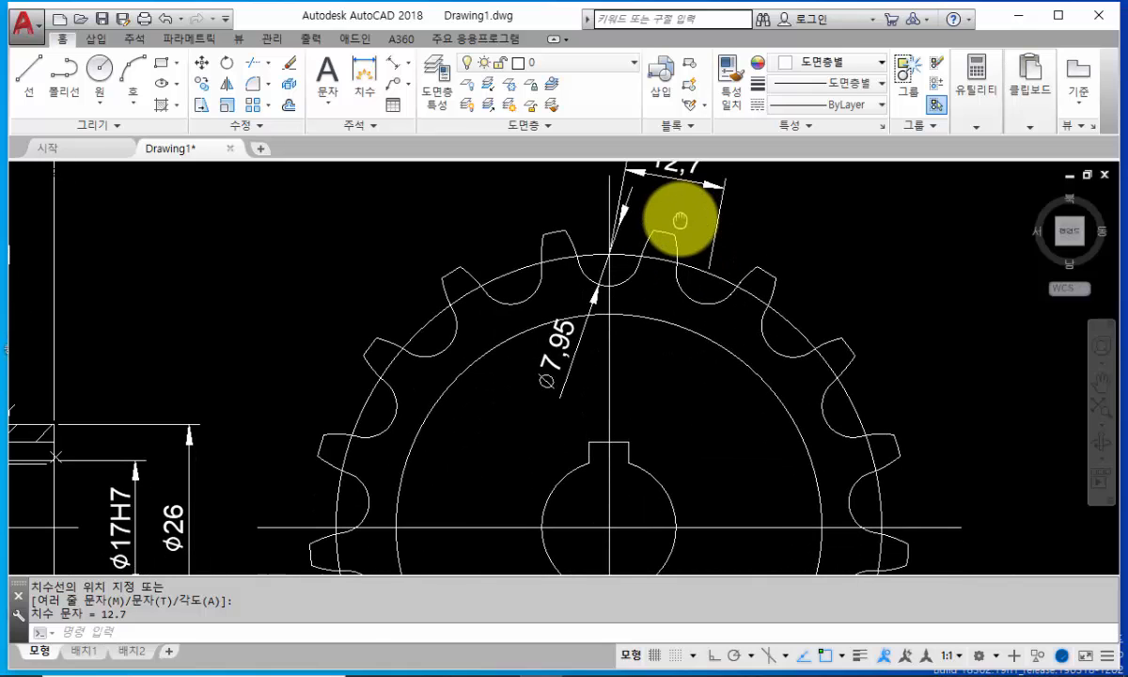
click(26, 71)
click(612, 526)
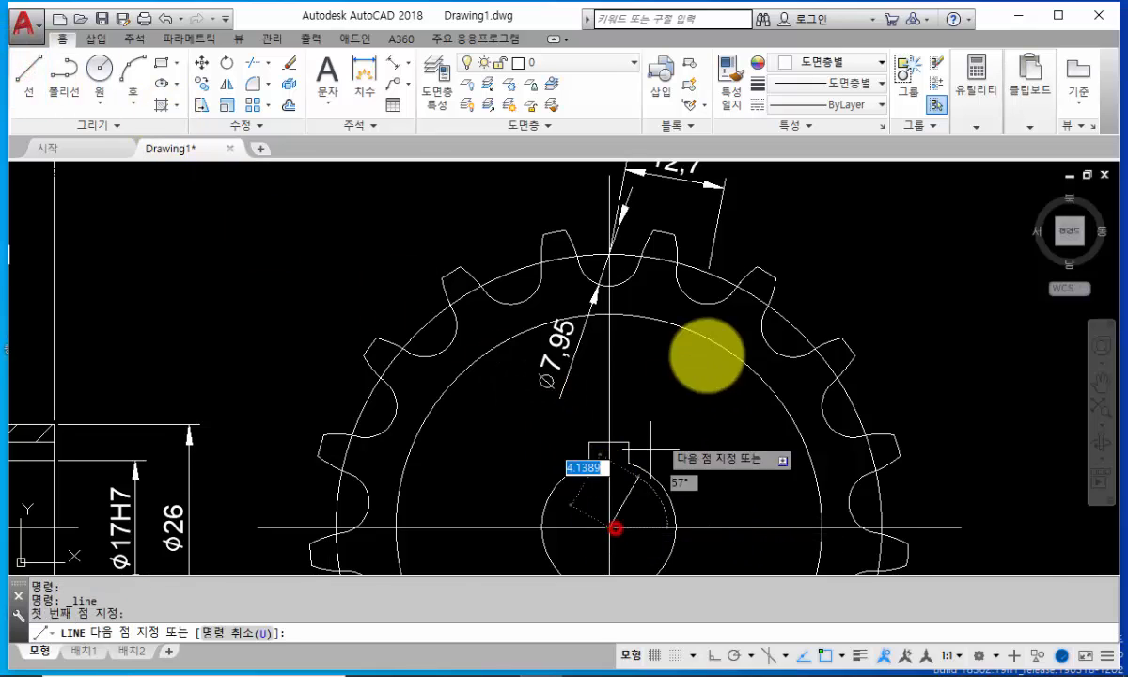
scroll(705, 352, up, 3)
click(700, 241)
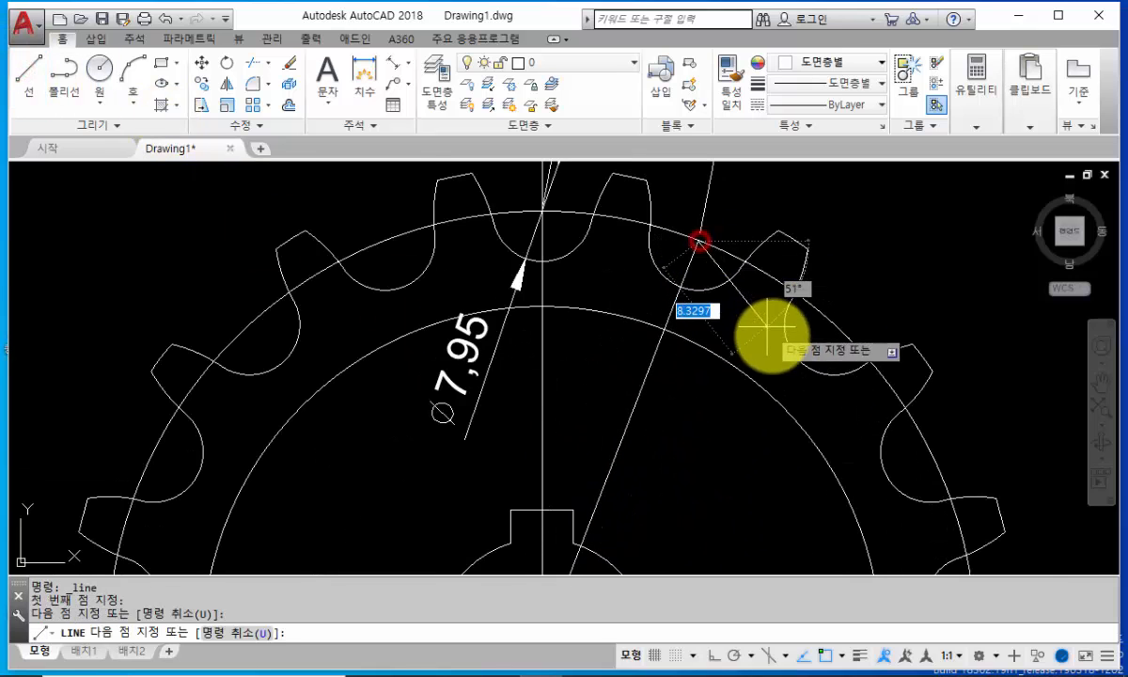
key(Return)
scroll(780, 333, down, 2)
middle_drag(795, 328, 803, 321)
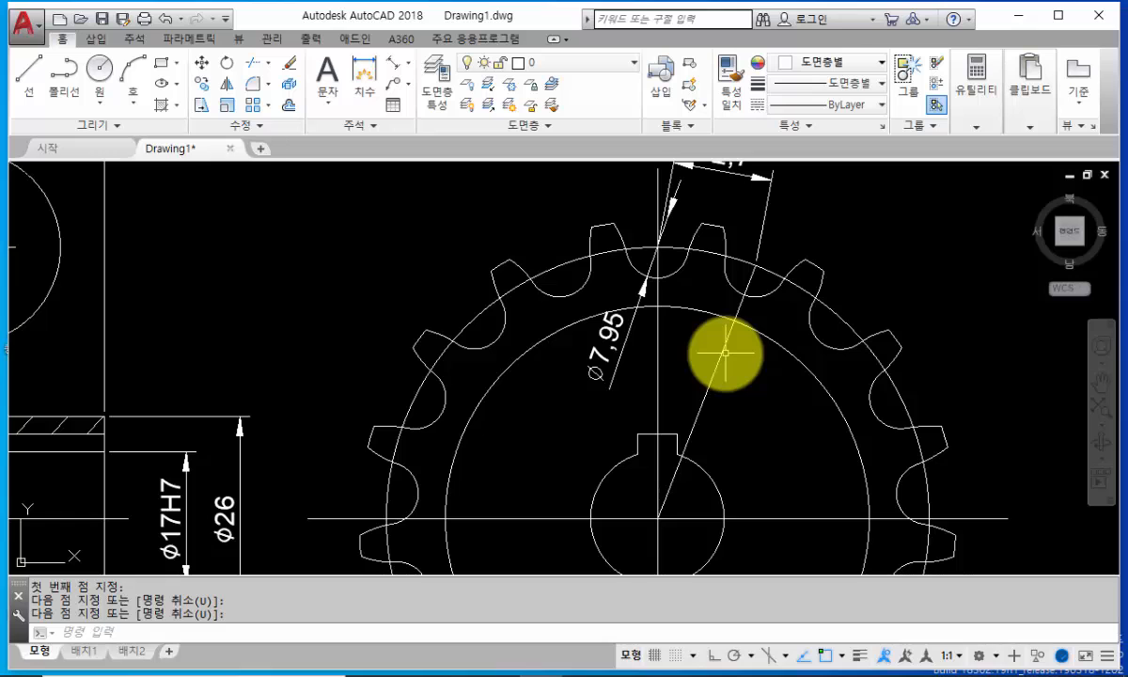
Step: Add an angular dimension between the vertical centerline and the slanted center line, placed above the aligned tooth pitch dimension
click(407, 70)
click(383, 160)
middle_drag(663, 352, 632, 388)
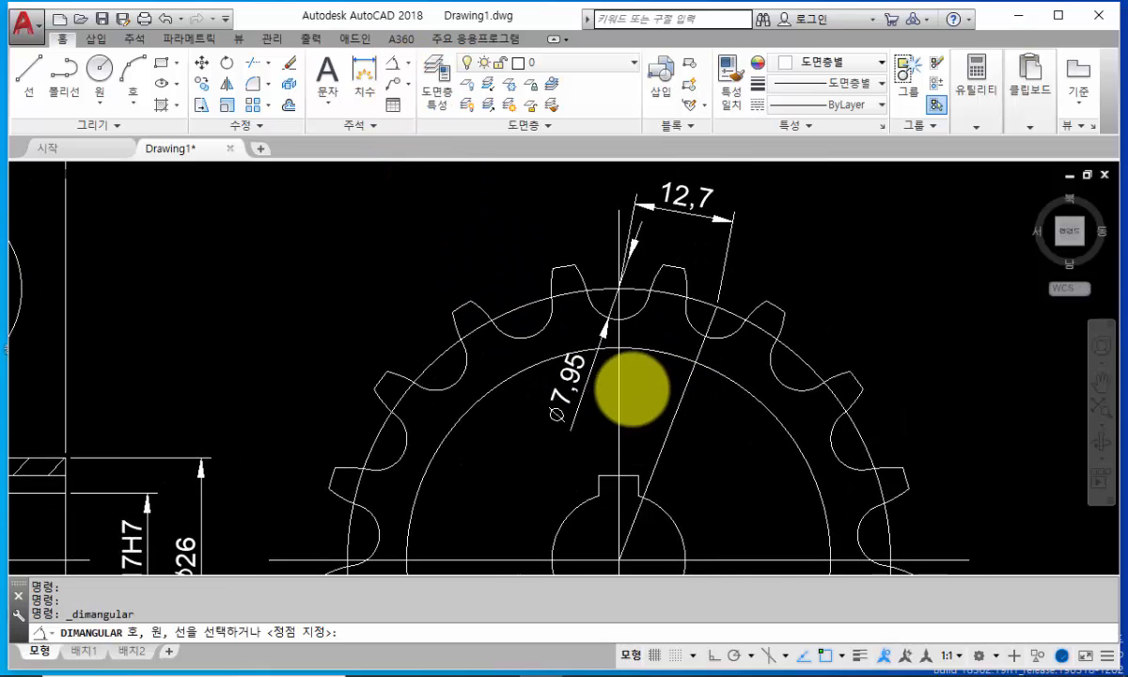
click(618, 390)
click(686, 382)
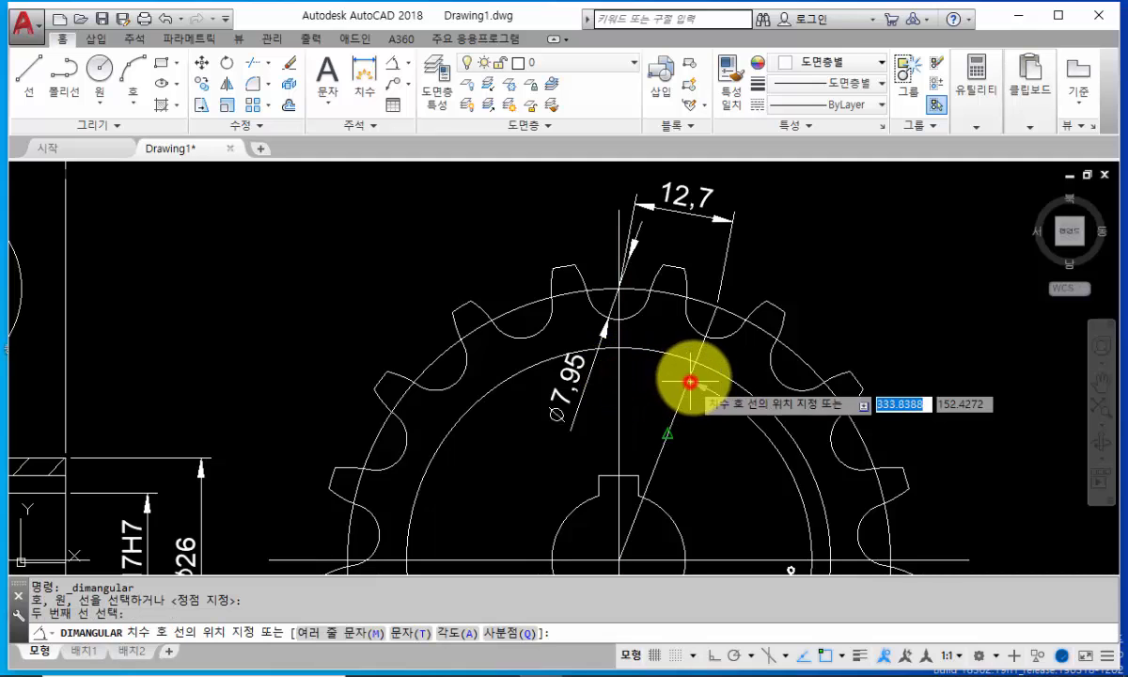
middle_drag(686, 297, 650, 410)
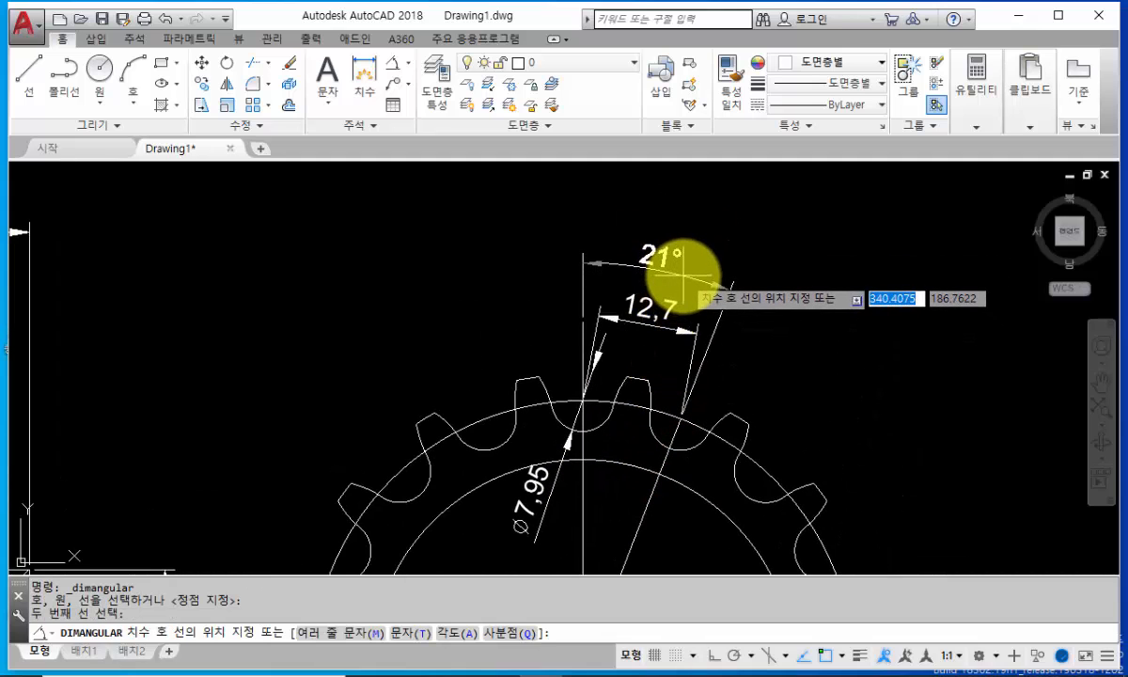
click(686, 276)
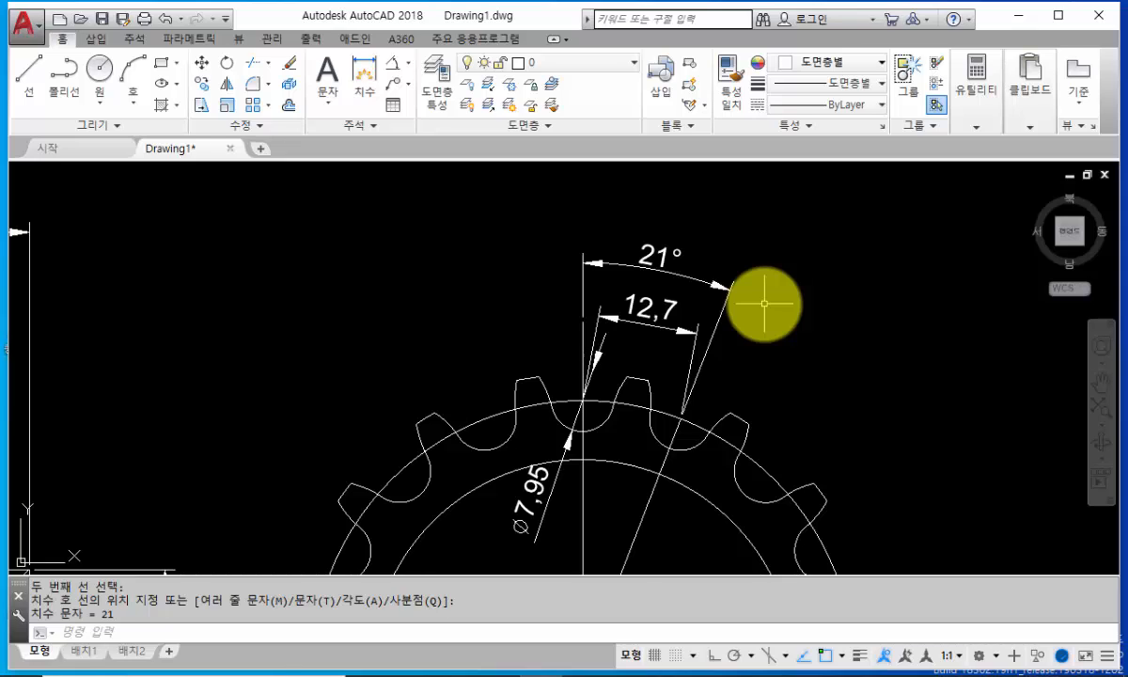
click(763, 303)
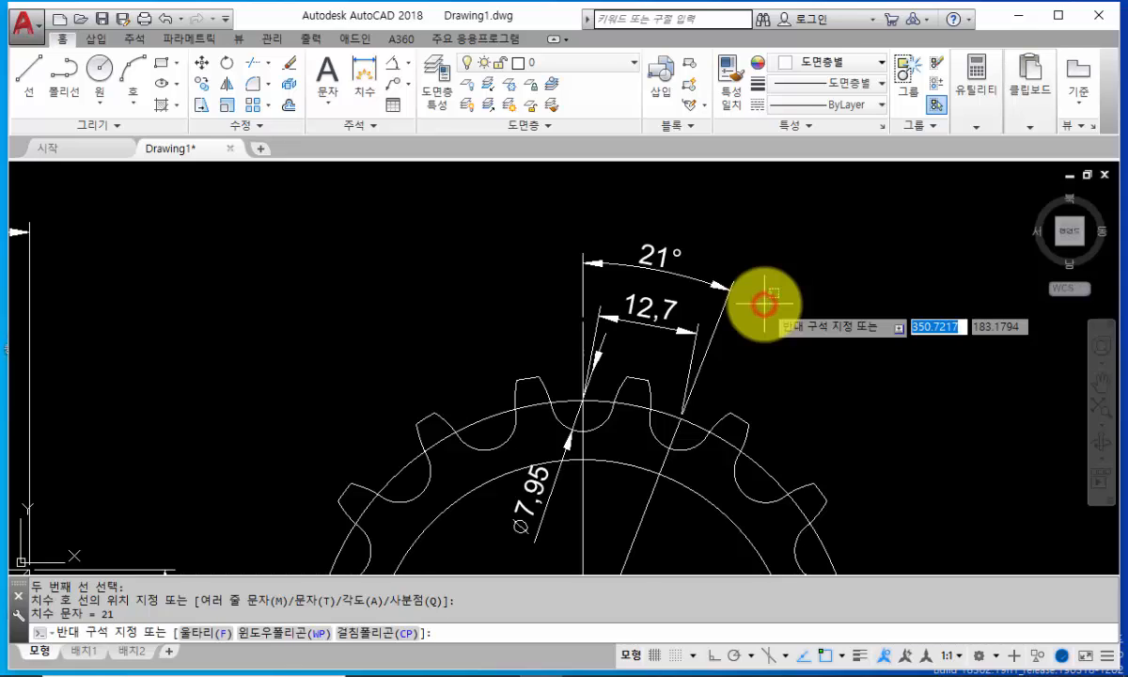
scroll(756, 319, down, 2)
middle_drag(763, 327, 791, 244)
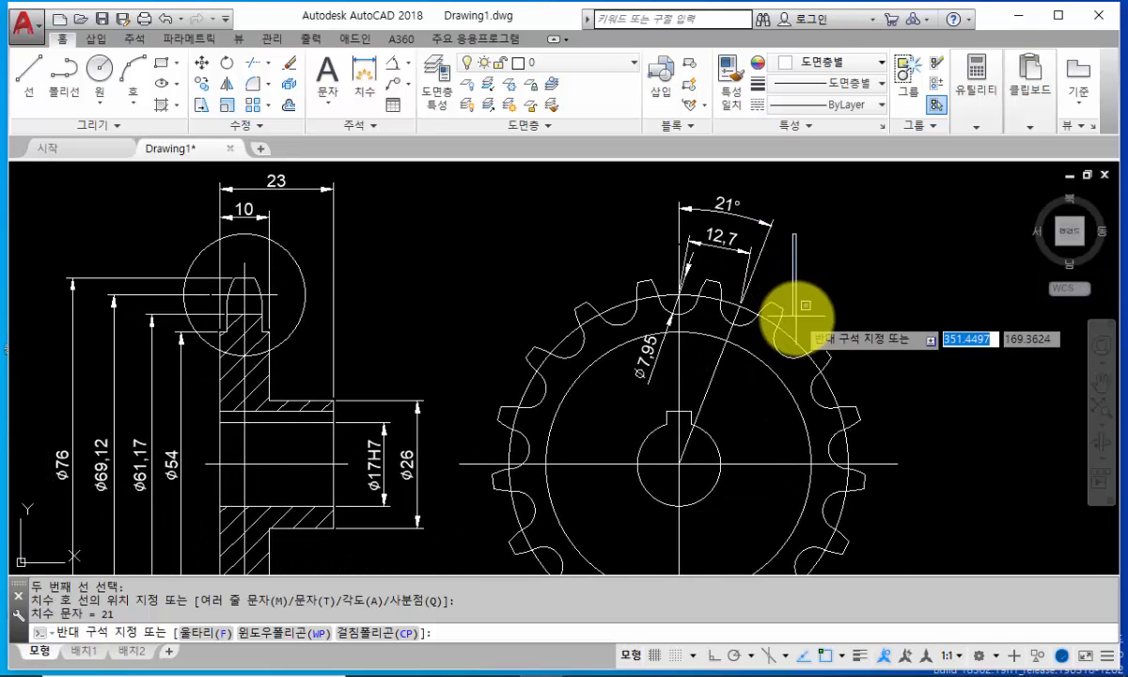
middle_drag(796, 318, 803, 263)
scroll(711, 374, up, 2)
key(Escape)
key(Escape)
key(Escape)
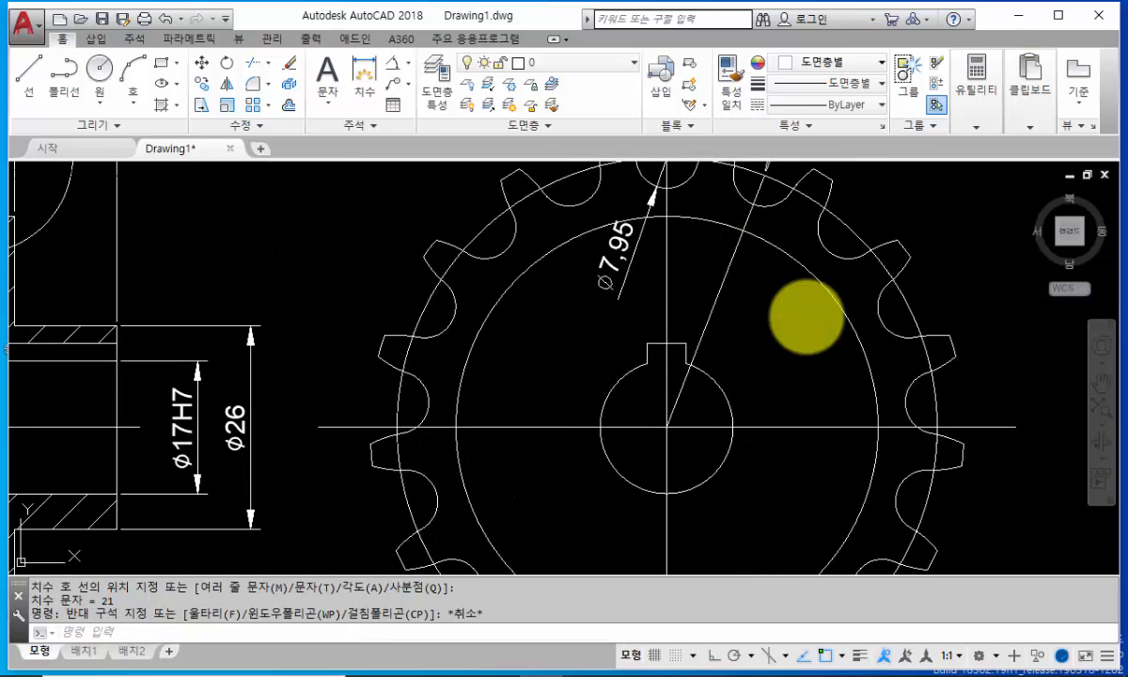
Step: Add a vertical linear dimension from the bore's lowest point to the keyway's top edge, placed on the bore's left side
click(403, 67)
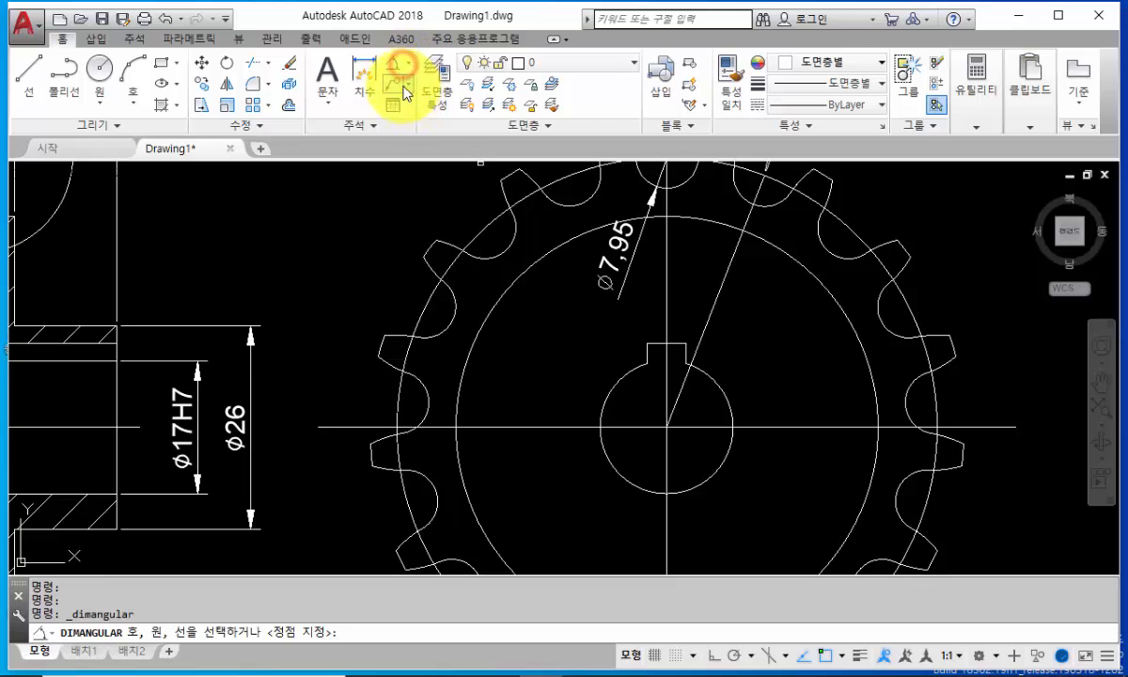
click(409, 63)
click(410, 98)
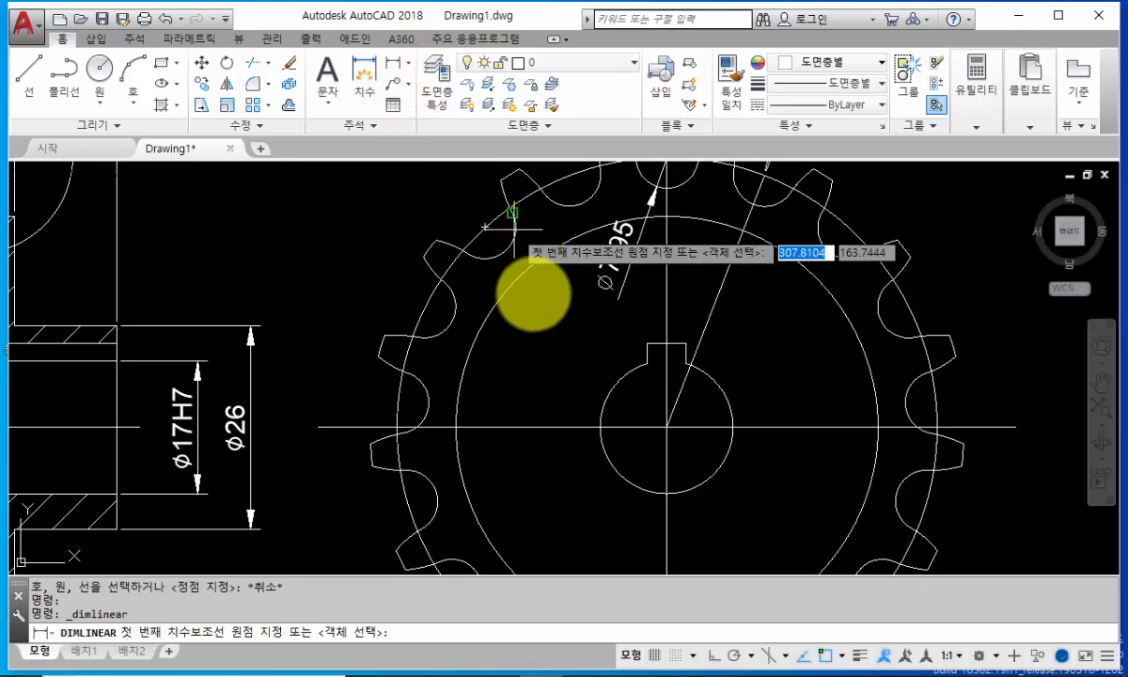
click(666, 495)
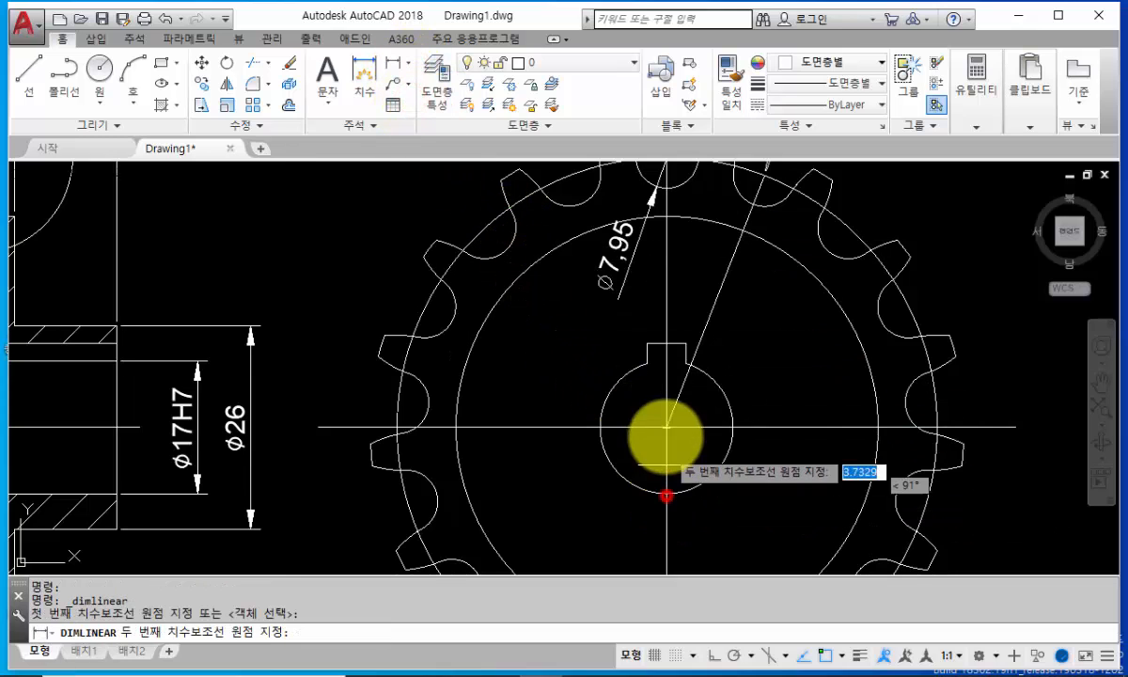
click(647, 344)
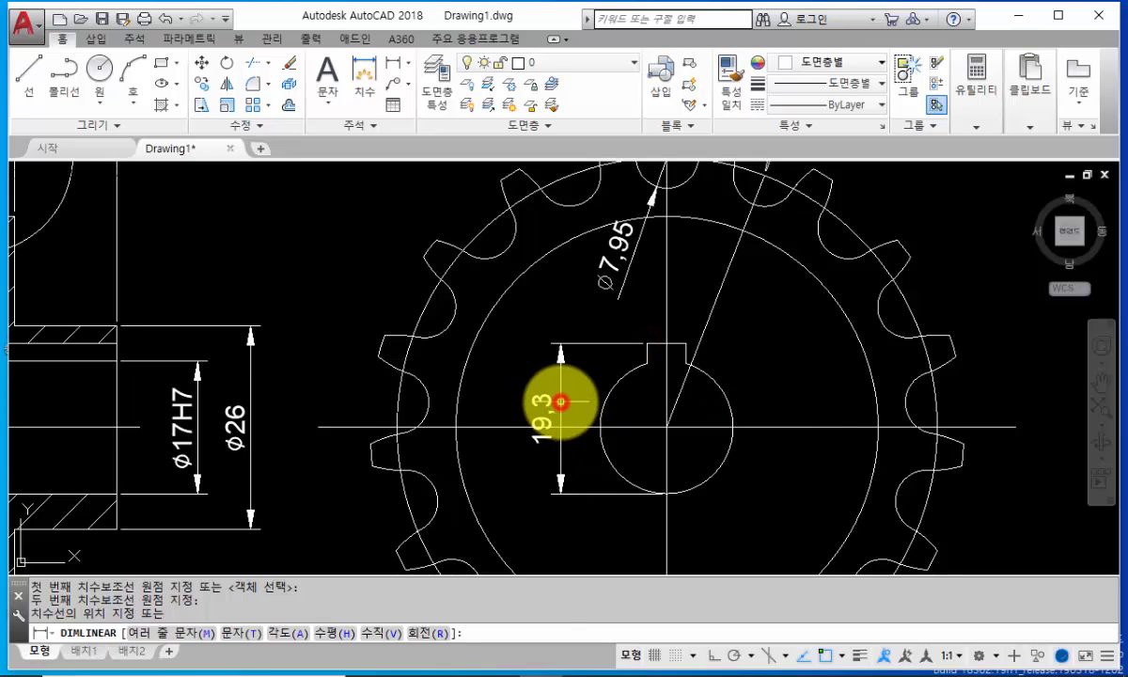
click(560, 402)
Step: Append a stacked tolerance of +0.1 over 0 to the keyway height dimension's text and end the text editing
scroll(545, 405, up, 2)
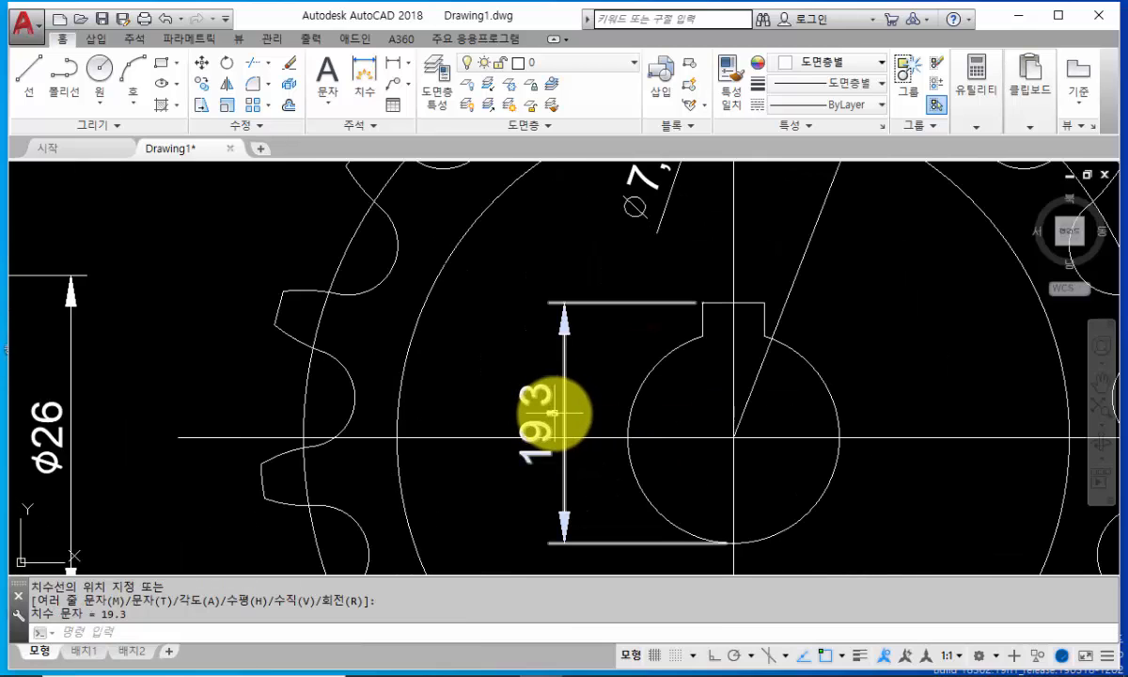
double_click(555, 412)
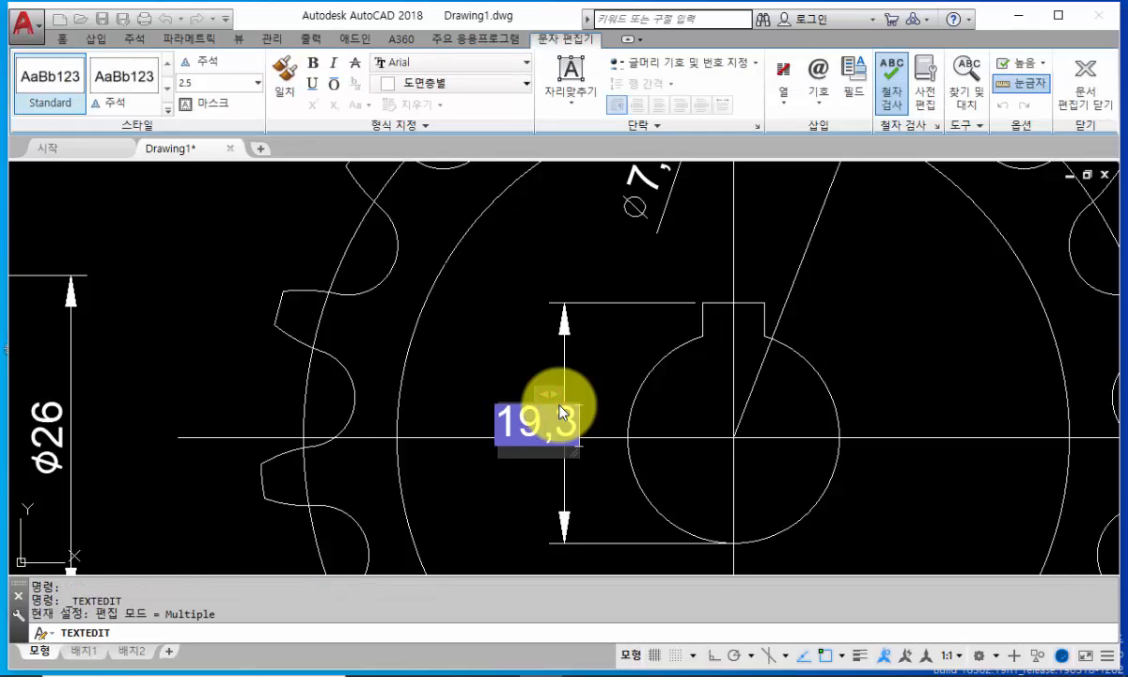
text(+0.1)
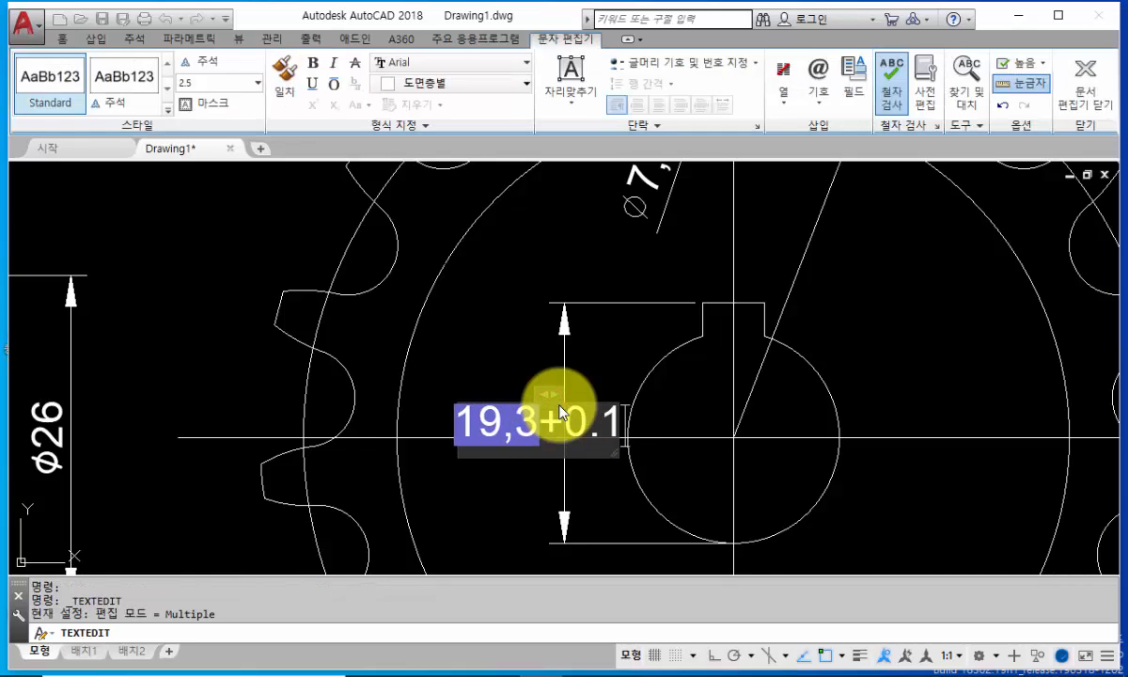
text(^)
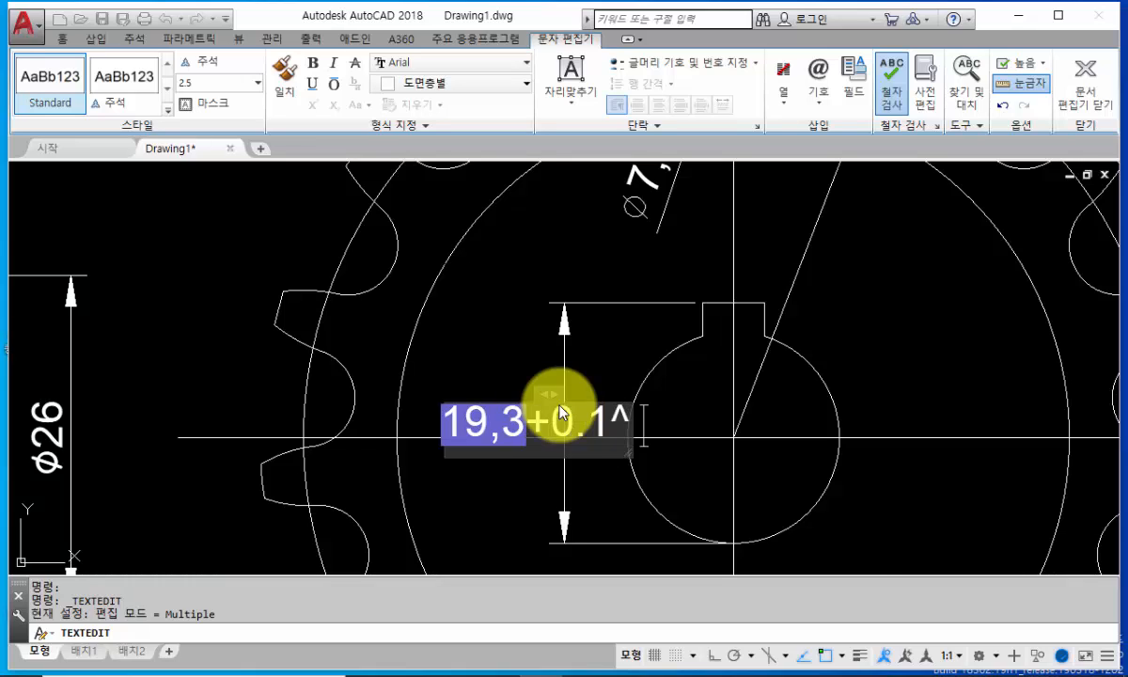
text( 0)
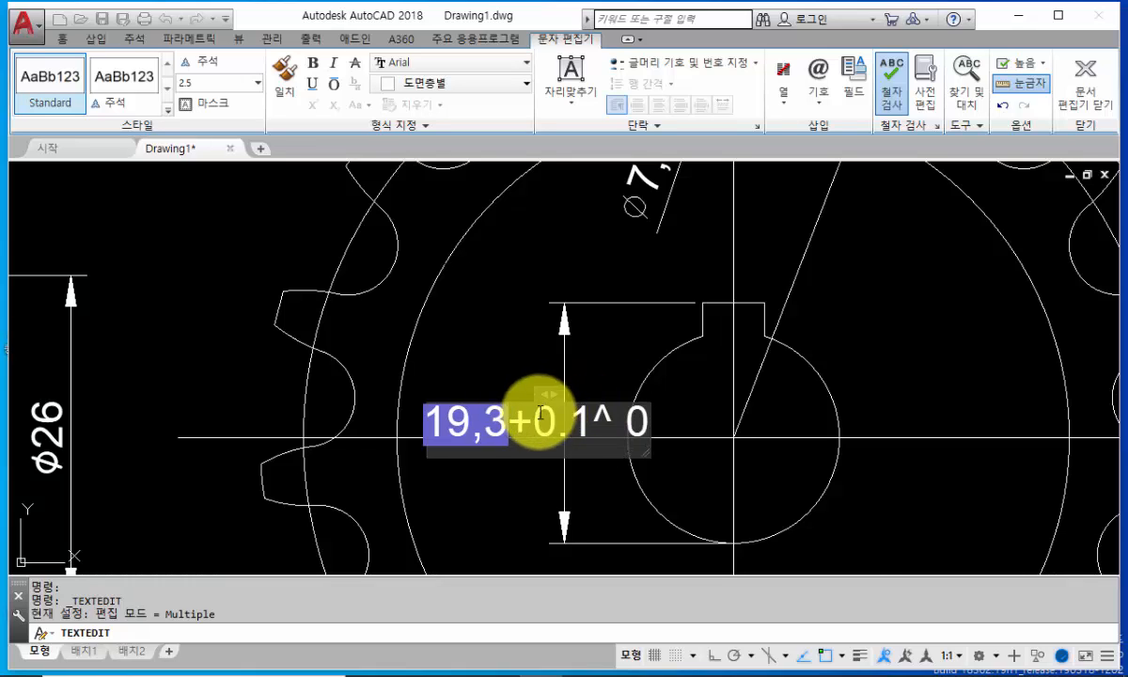
drag(512, 421, 639, 427)
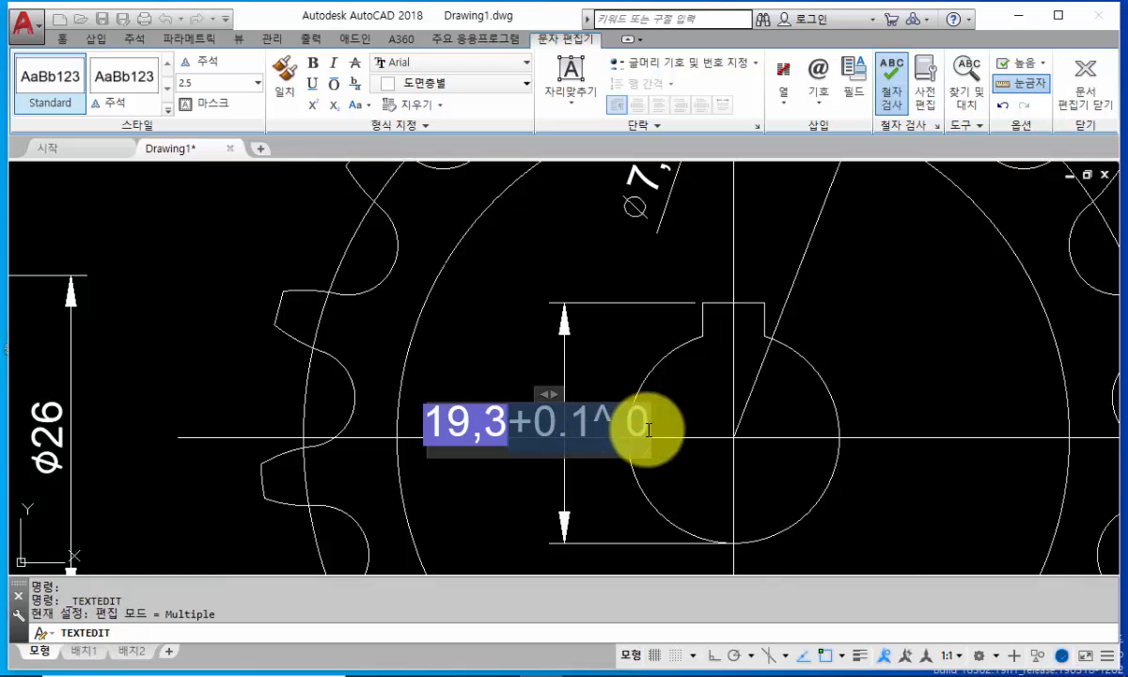
click(356, 84)
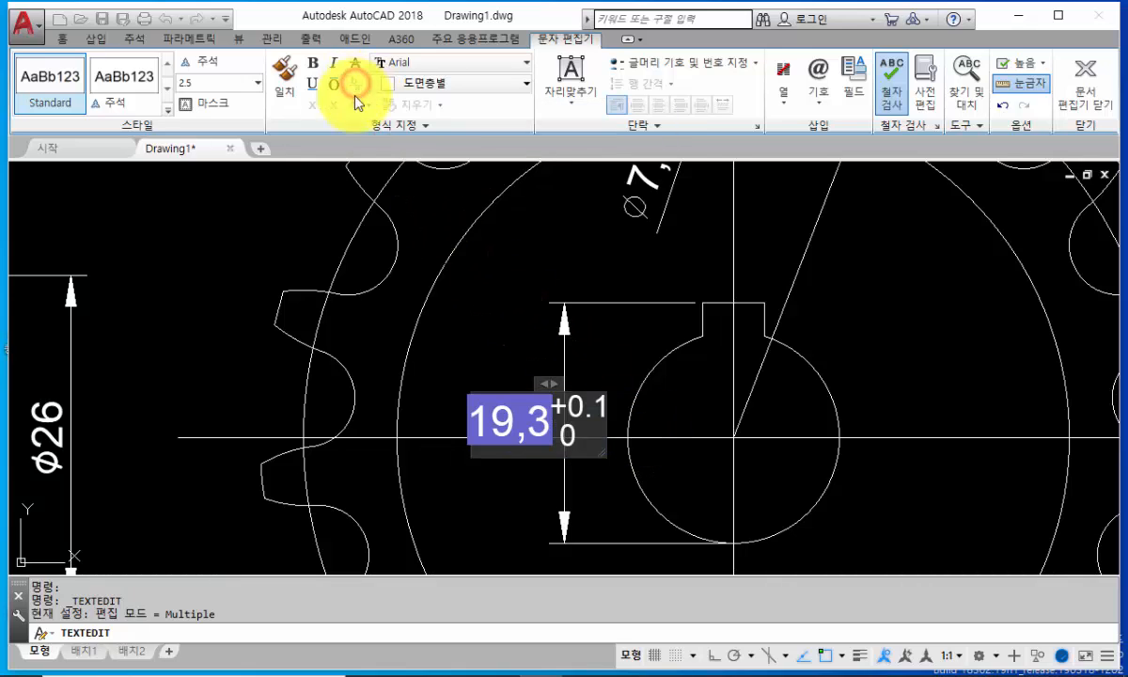
click(214, 292)
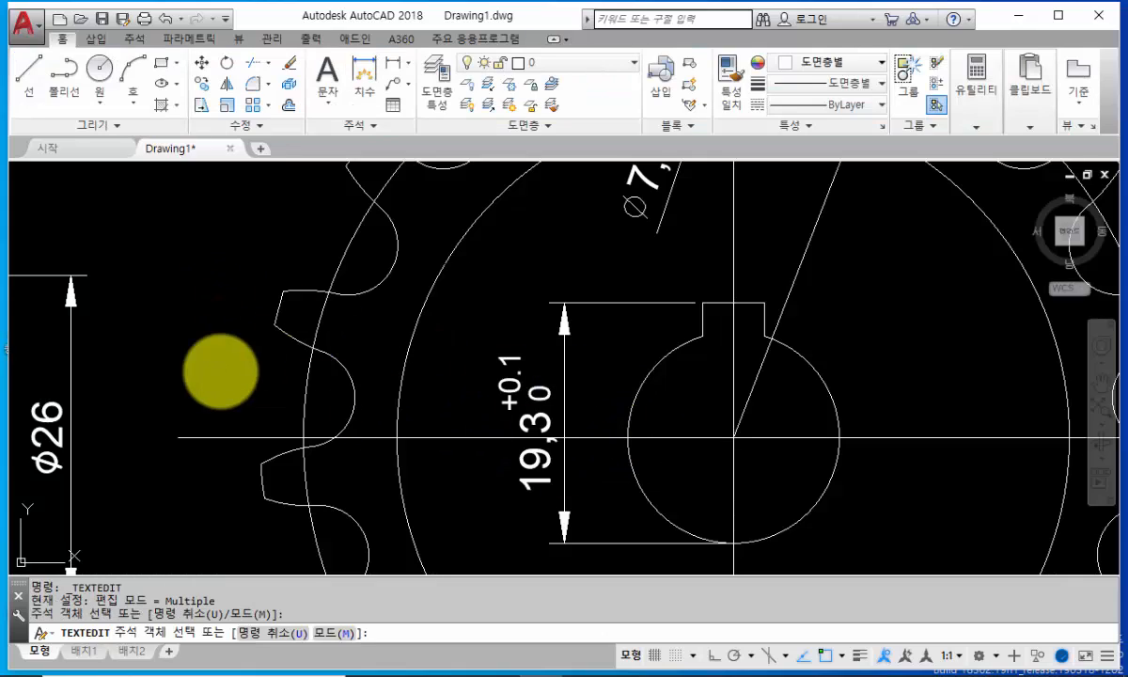
key(Return)
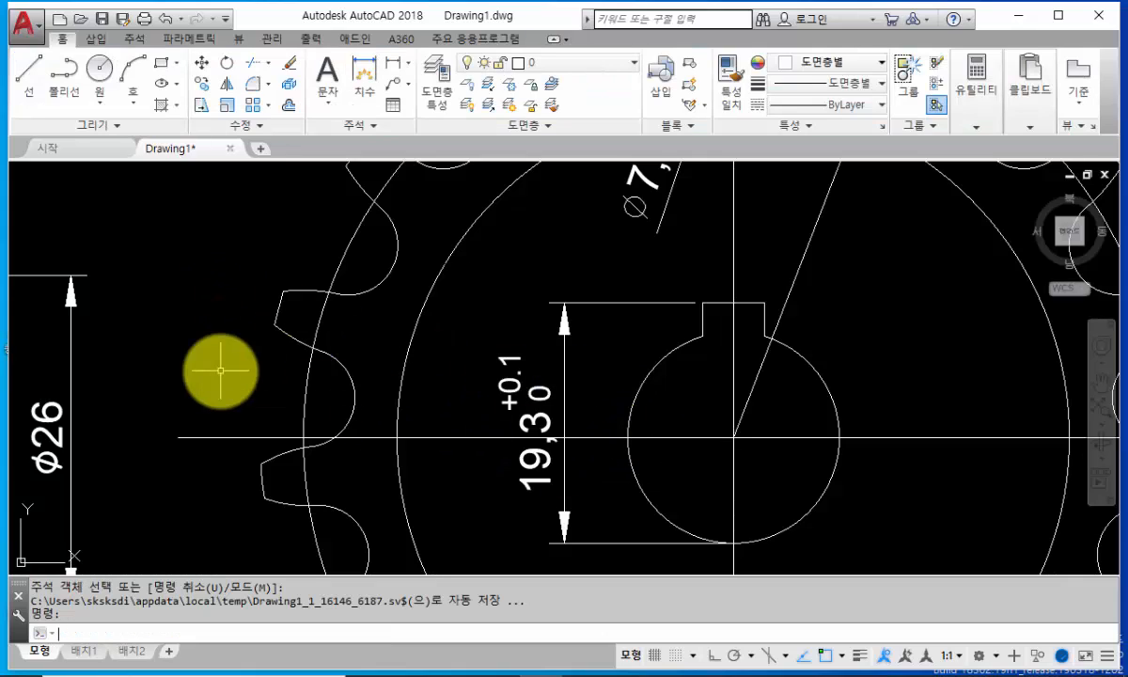
Step: Add a horizontal linear dimension across the keyway's top edge, placed just above the keyway
click(393, 63)
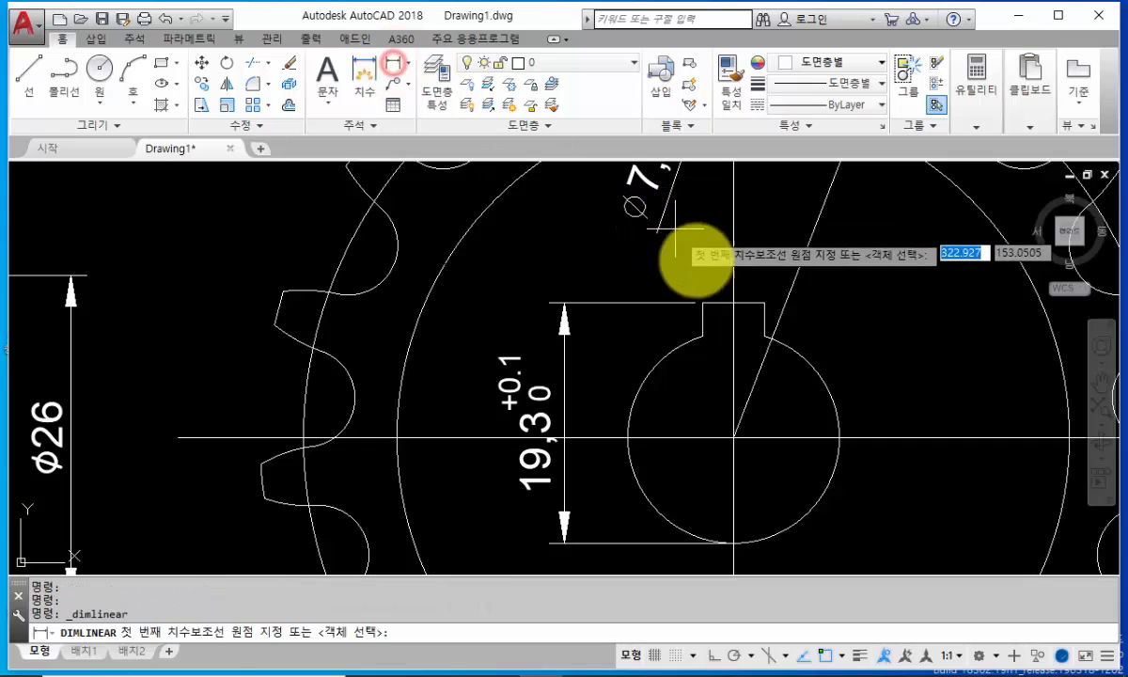
click(703, 303)
click(763, 302)
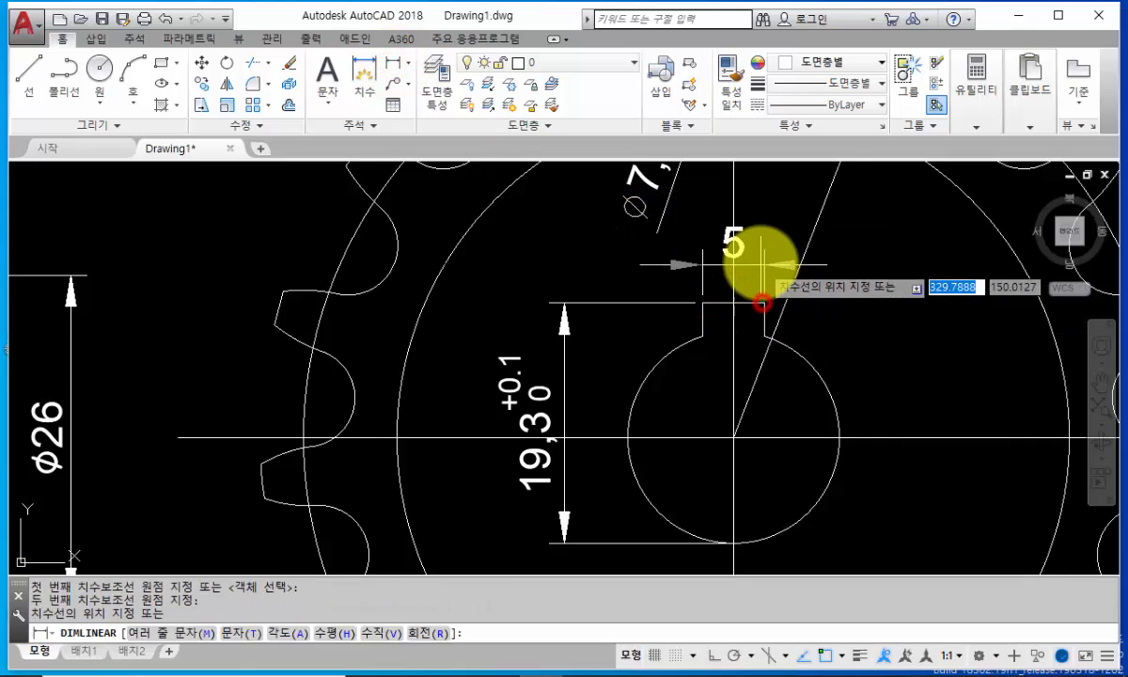
click(760, 257)
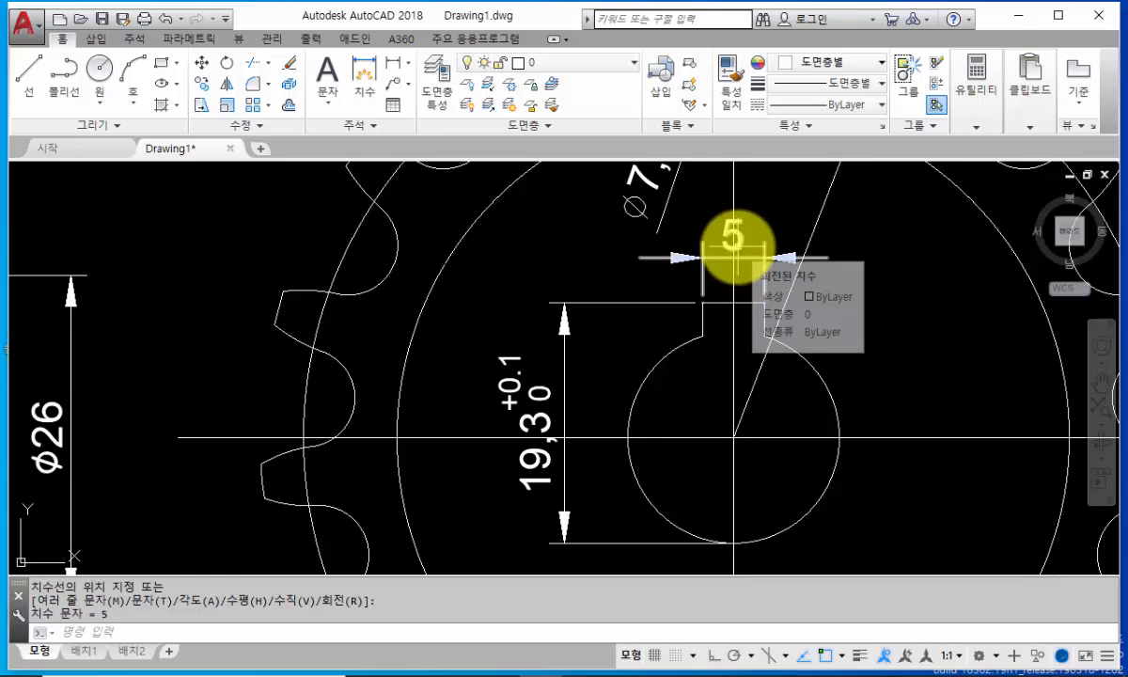
Step: Change the keyway width dimension's text to 5JS9 and end the text editing
double_click(733, 240)
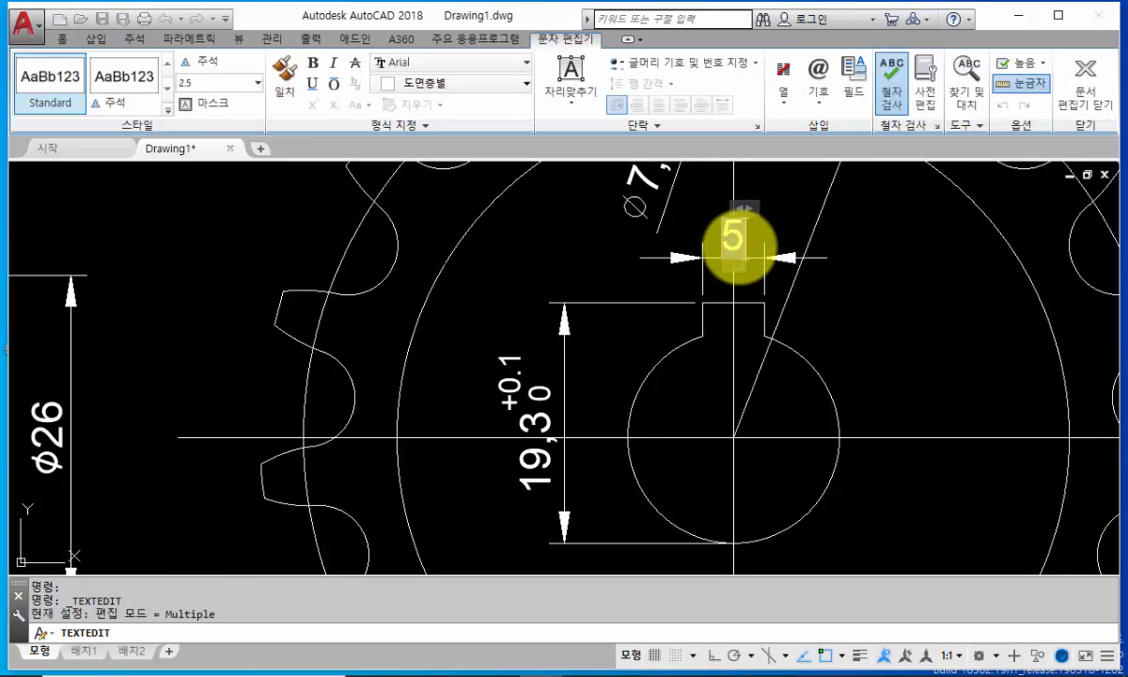
text(JS9)
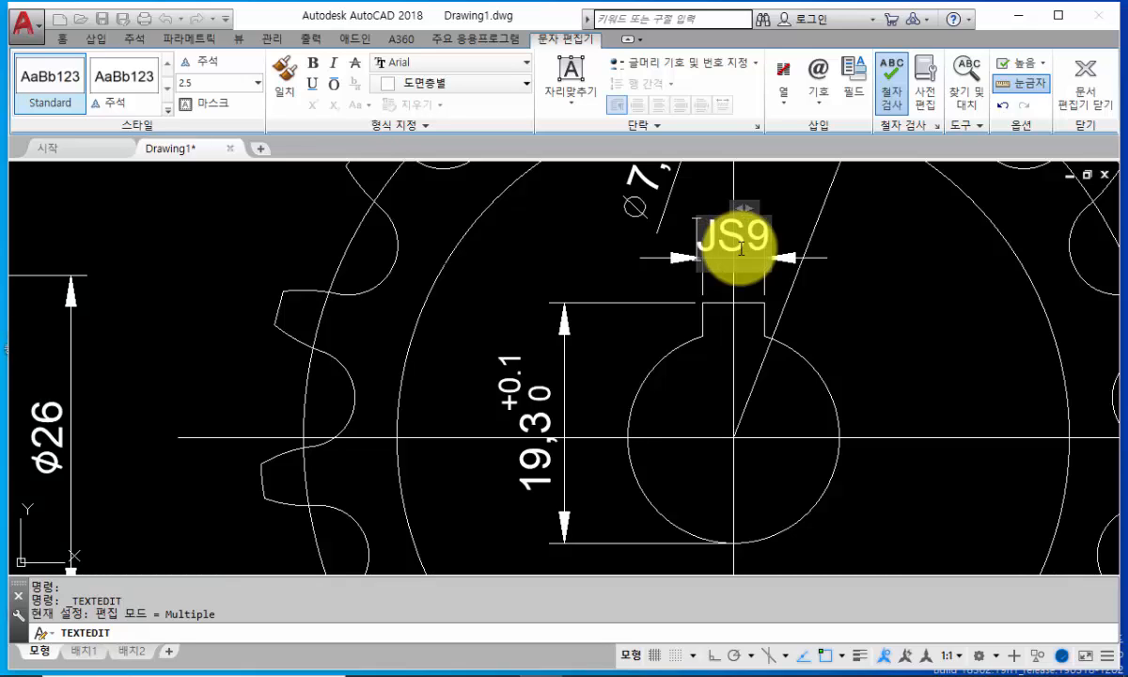
text(5)
click(893, 300)
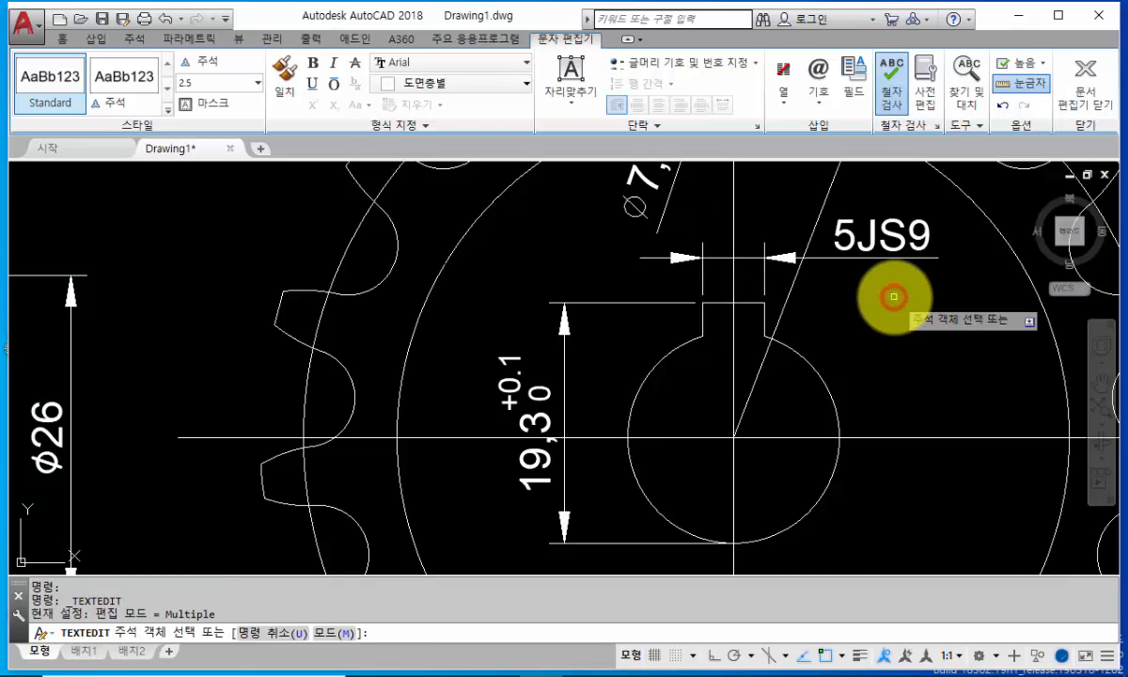
key(Escape)
Step: Switch to the KS standards PDF in Acrobat Reader and examine the chain and sprocket data table (체인, 스프로킷 요목표) on page 31
scroll(894, 298, down, 2)
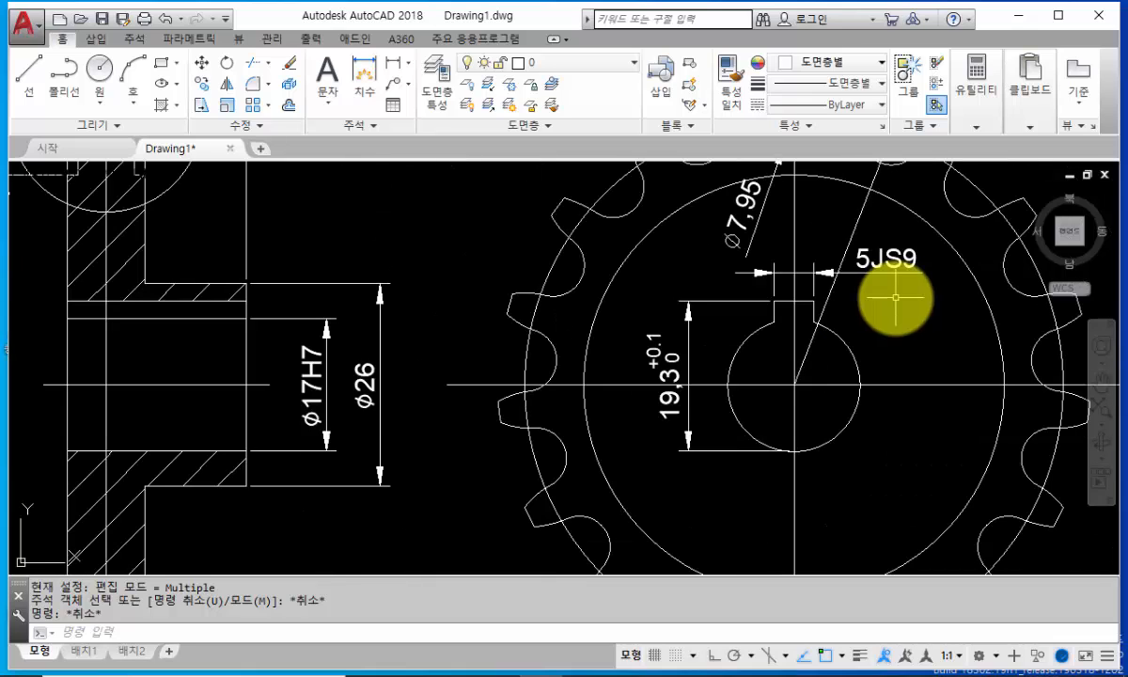
scroll(895, 297, down, 2)
mouse_move(898, 294)
middle_down()
mouse_move(800, 415)
mouse_move(808, 363)
mouse_move(866, 288)
middle_up()
scroll(808, 364, down, 2)
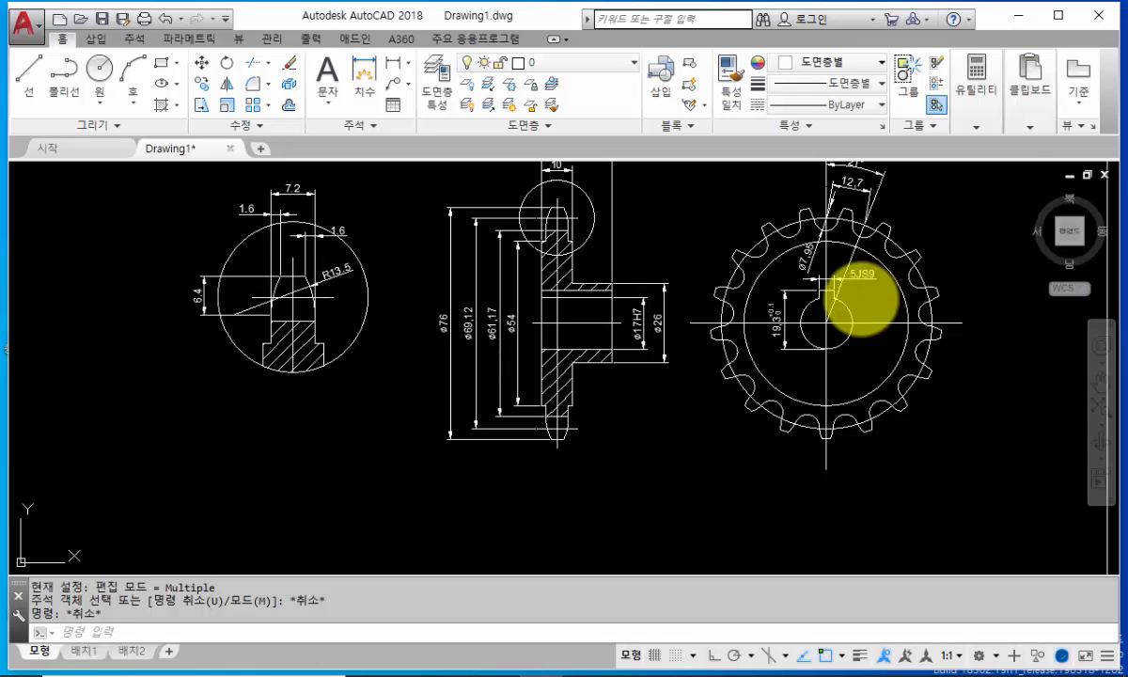
key(alt+Tab)
key(alt+Tab)
key(alt+Tab)
key(alt+Tab)
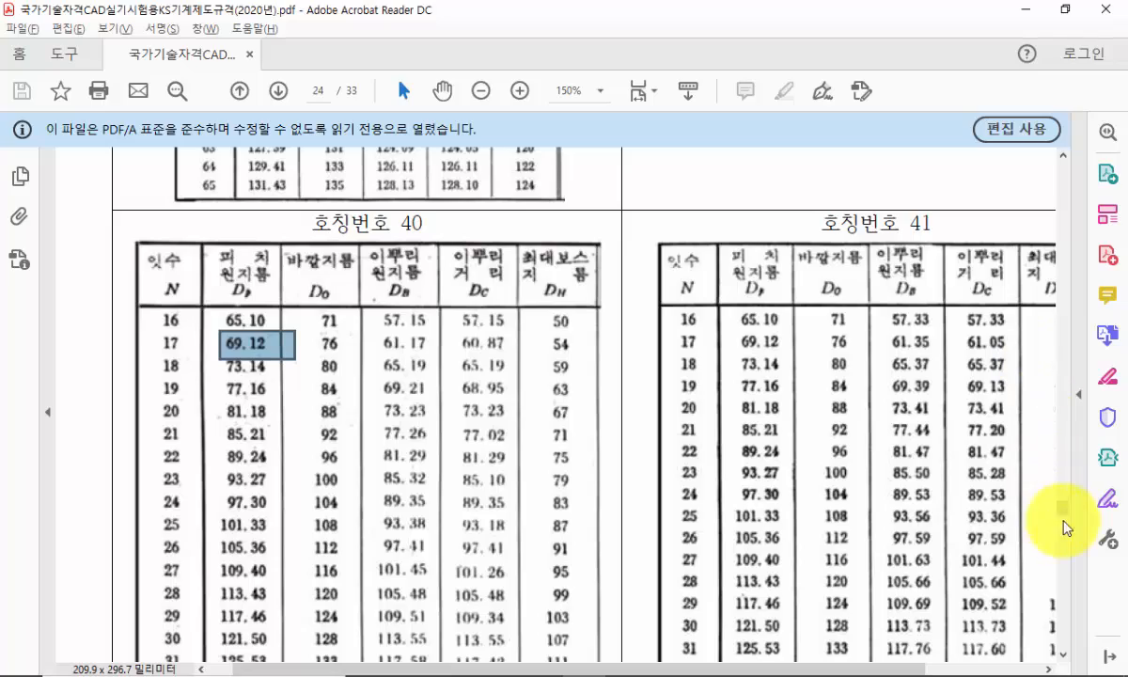
drag(1065, 510, 1067, 587)
scroll(831, 520, down, 4)
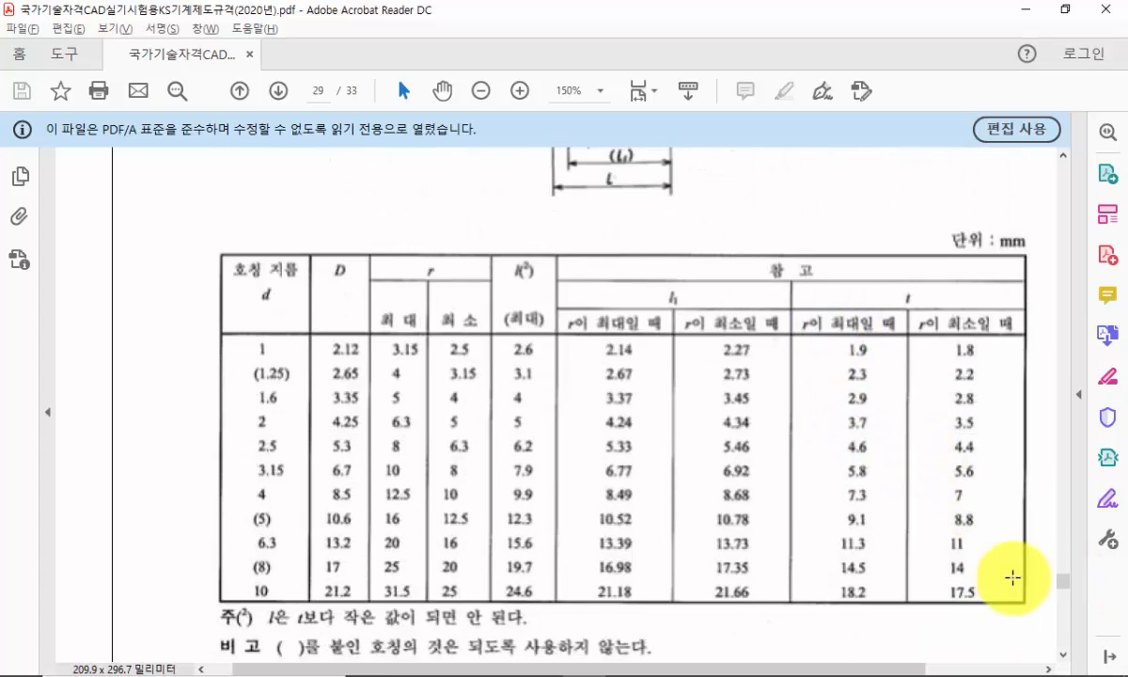
click(1062, 632)
click(1062, 631)
click(1062, 632)
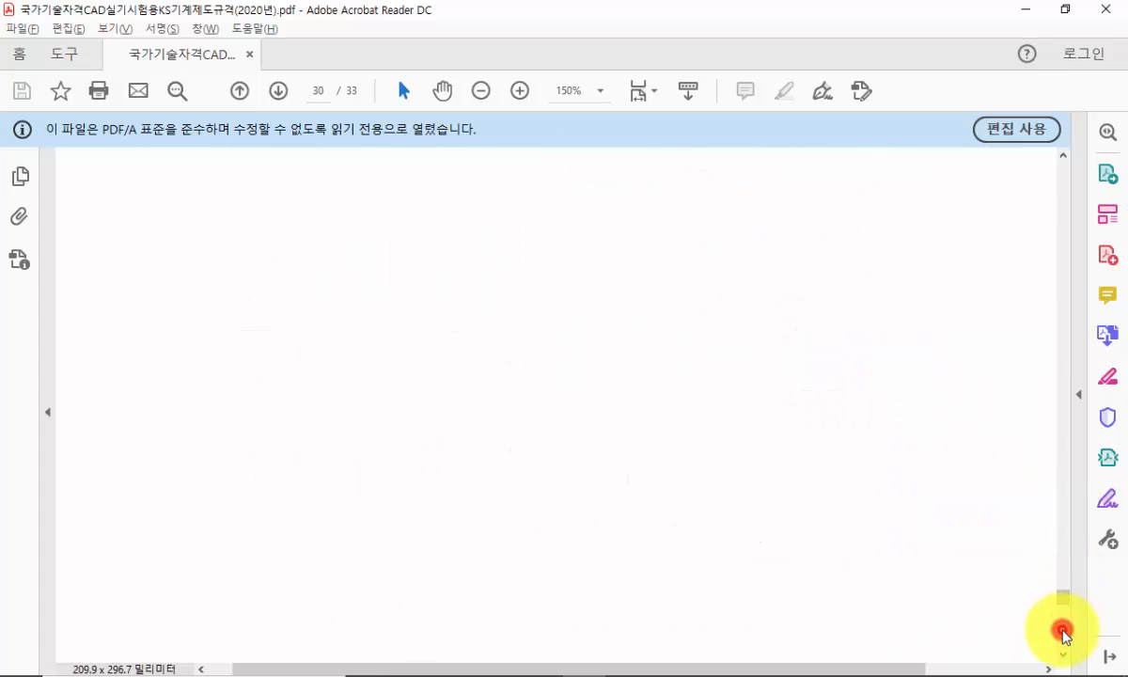
click(1062, 632)
click(1062, 632)
scroll(474, 434, up, 1)
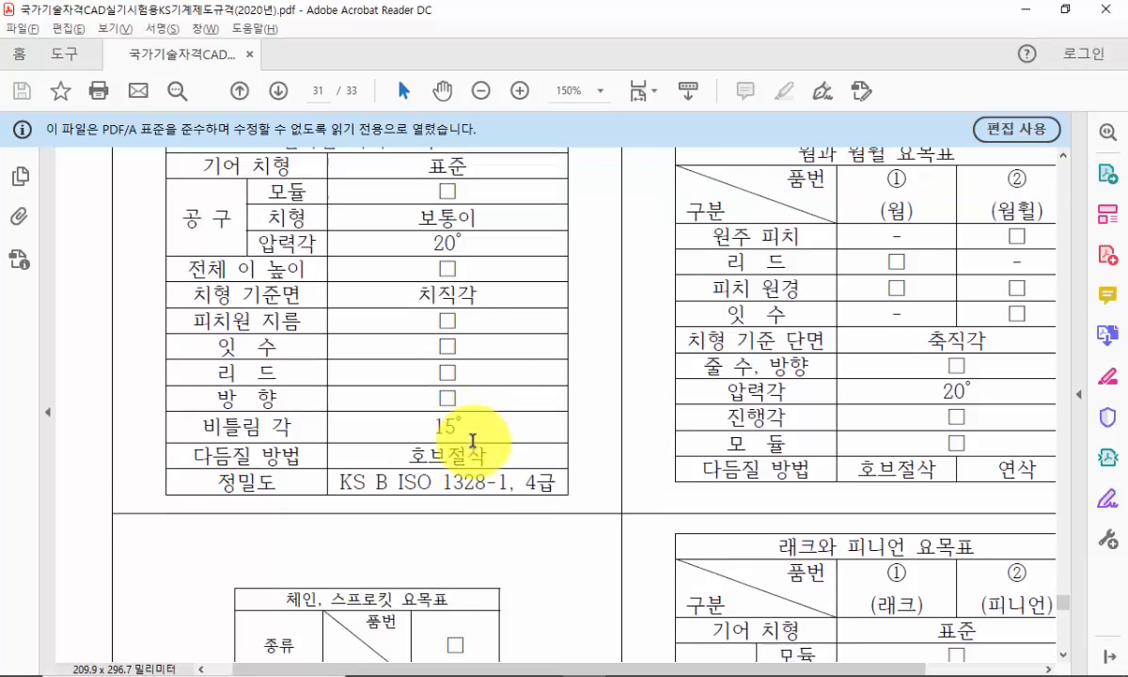
scroll(472, 440, down, 5)
scroll(472, 441, down, 2)
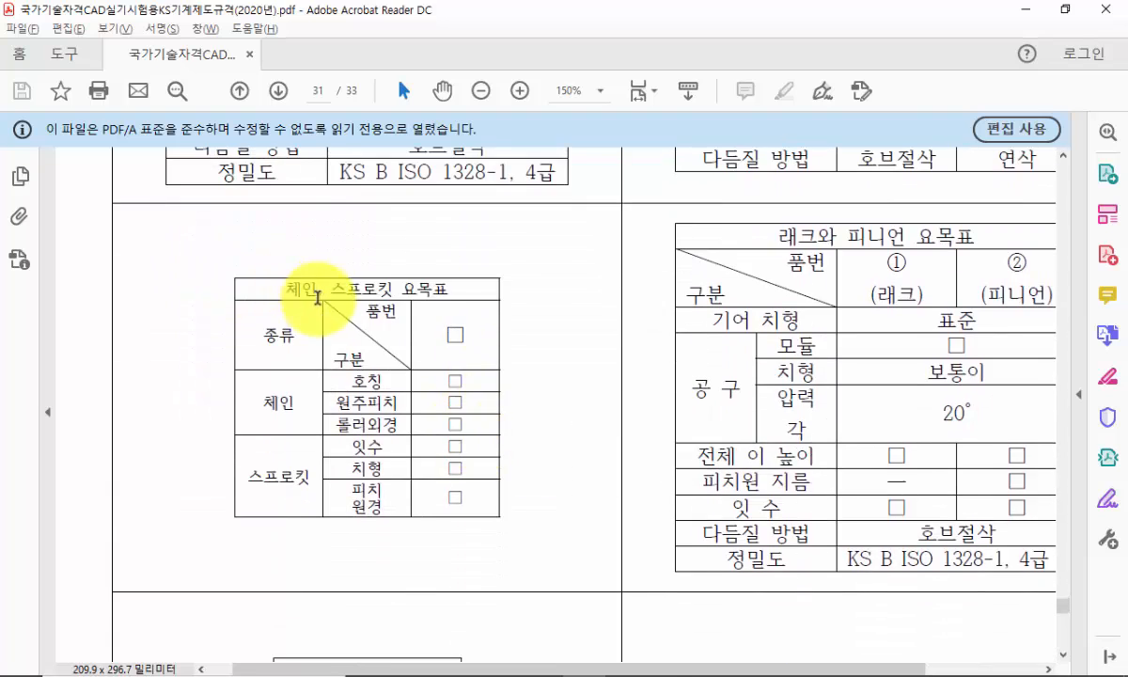
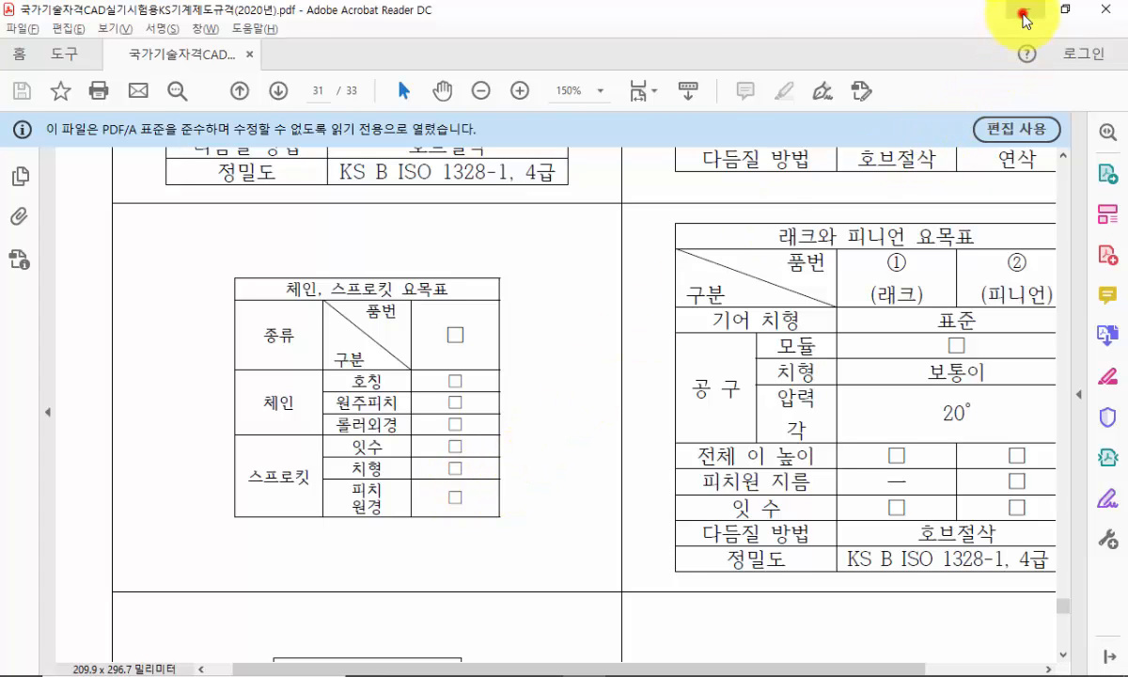
Step: Back in AutoCAD, draw a horizontal base line and a vertical line up from its left end beside the sheet frame, using Ortho
click(1021, 11)
scroll(548, 463, down, 2)
mouse_move(548, 463)
middle_down()
mouse_move(679, 338)
mouse_move(615, 433)
mouse_move(445, 474)
middle_up()
text(l)
key(Return)
mouse_move(534, 462)
middle_down()
mouse_move(269, 457)
mouse_move(426, 443)
mouse_move(202, 422)
middle_up()
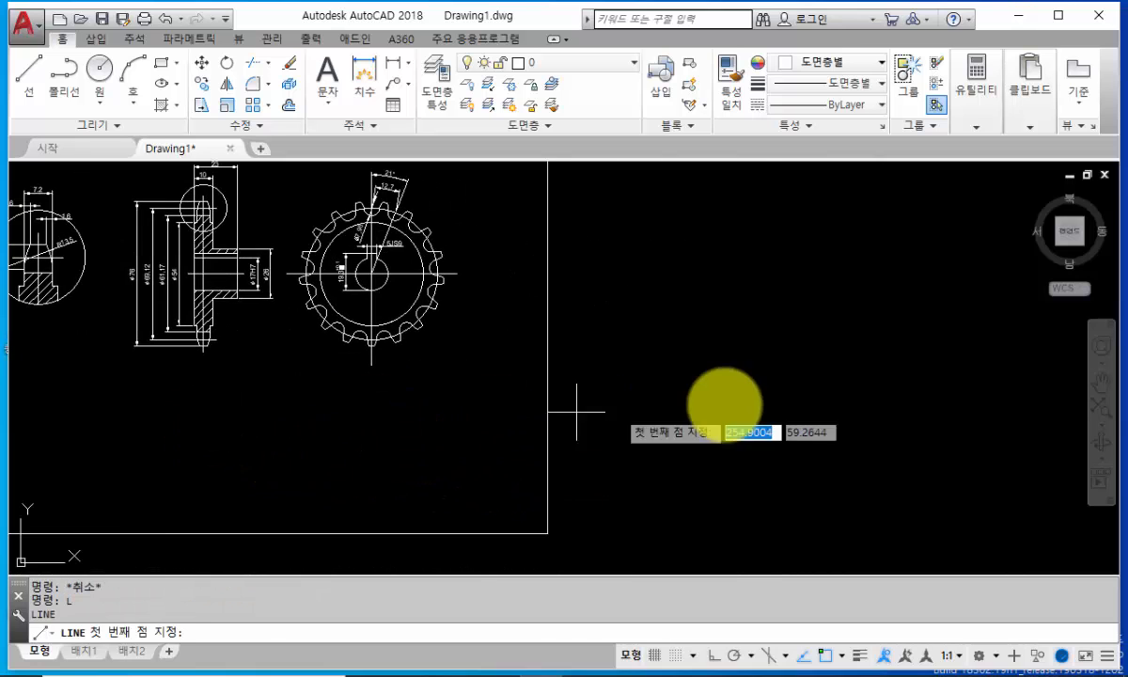
click(921, 380)
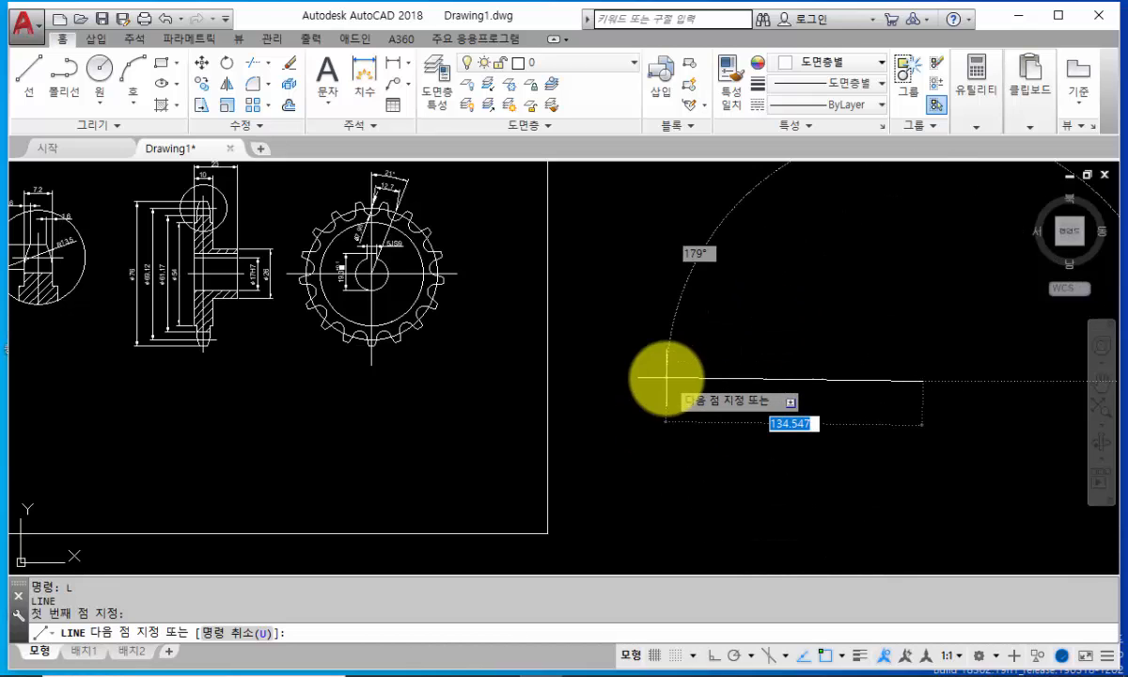
key(F8)
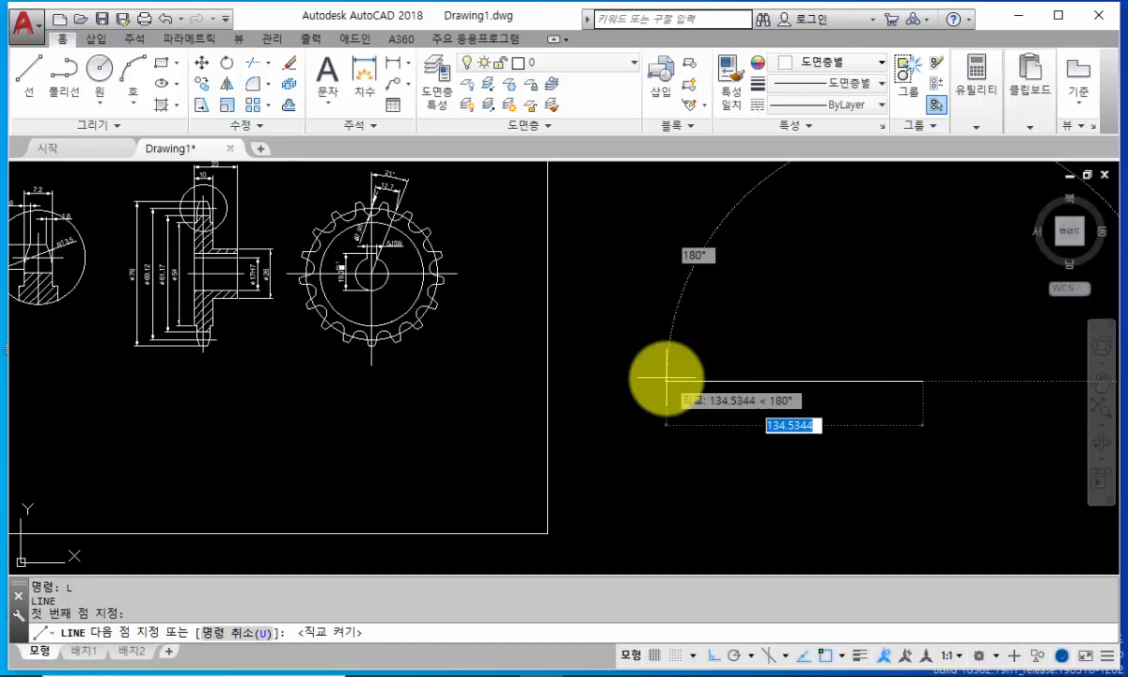
click(625, 380)
scroll(624, 310, down, 2)
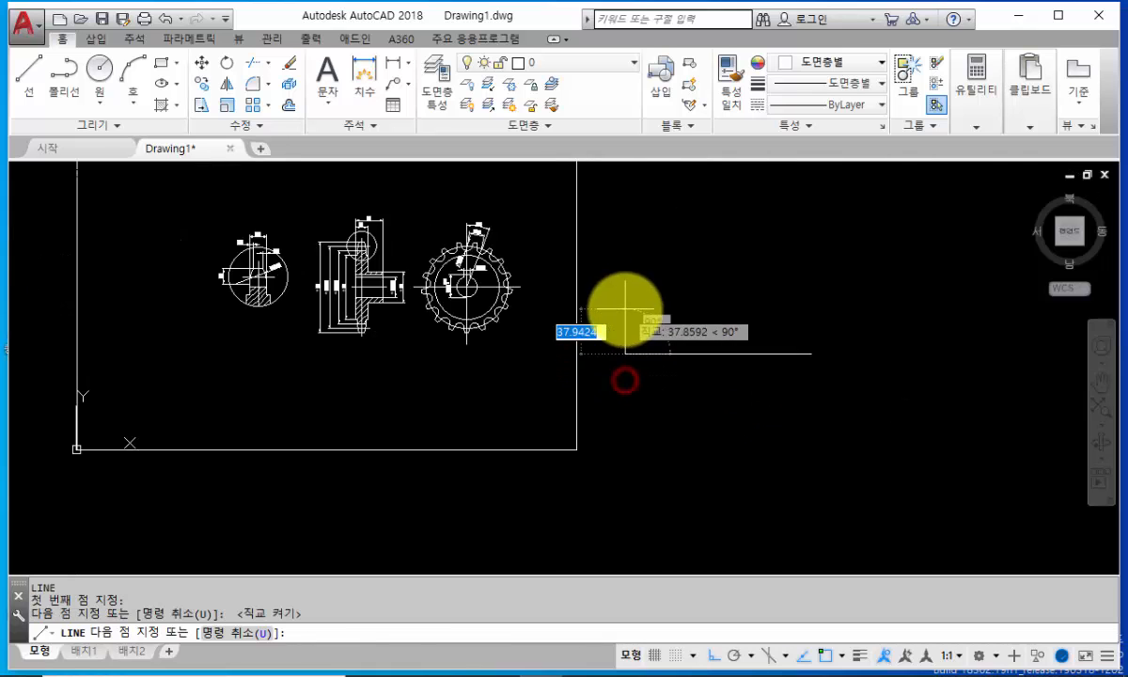
middle_drag(624, 310, 630, 470)
click(625, 307)
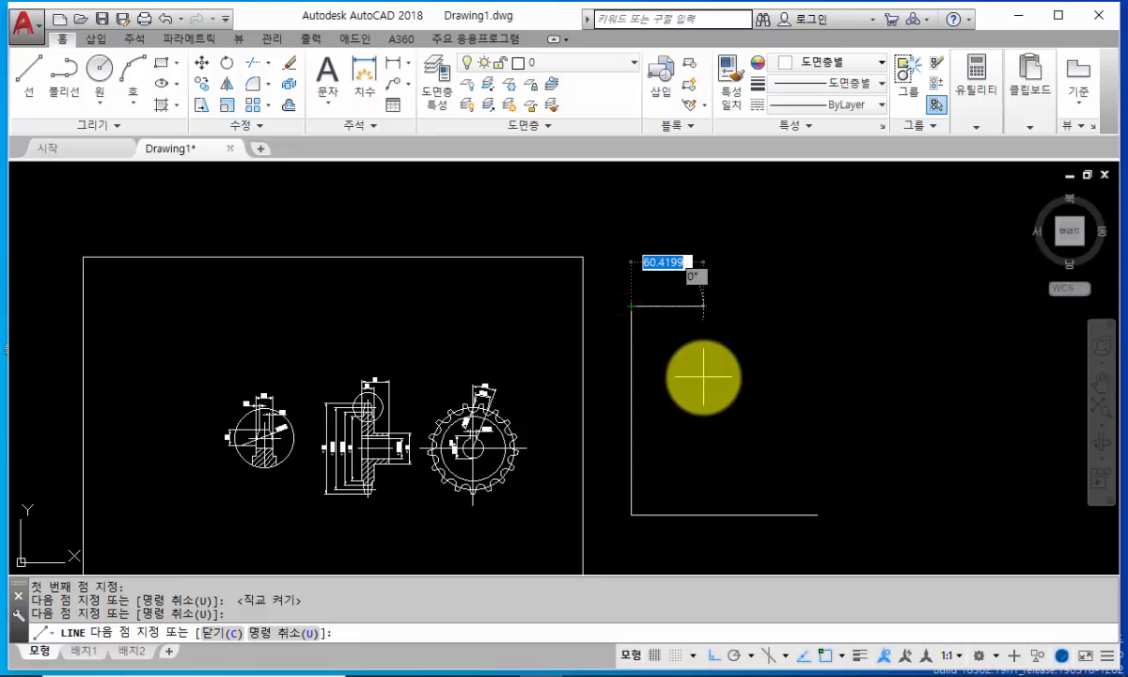
key(Return)
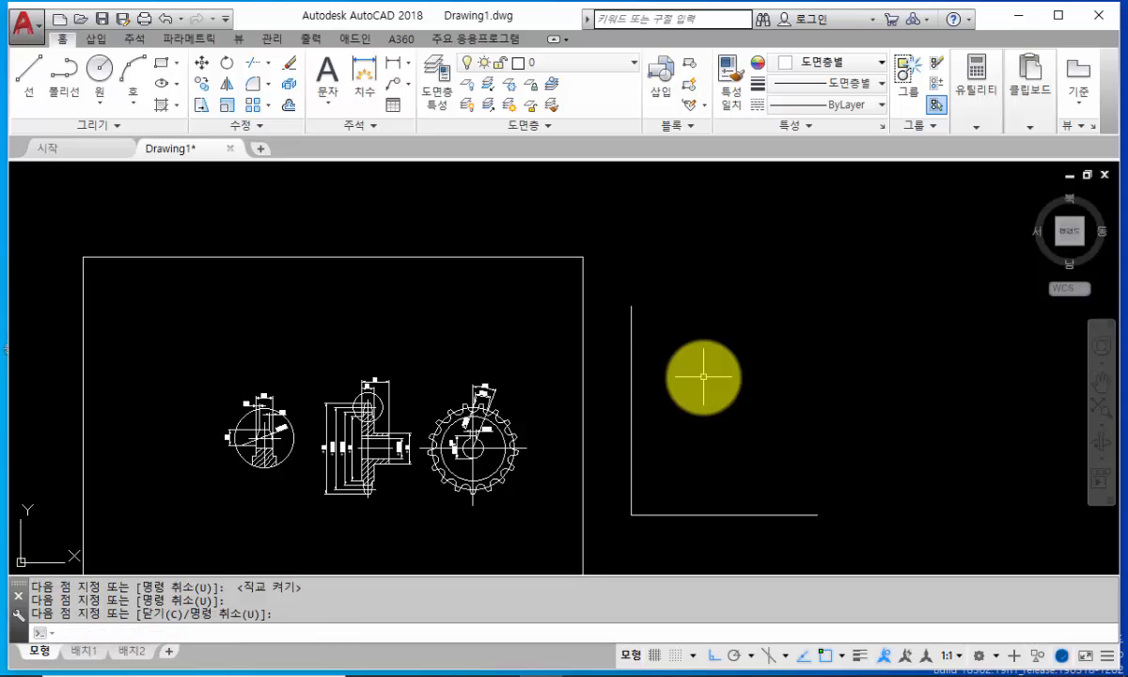
key(F8)
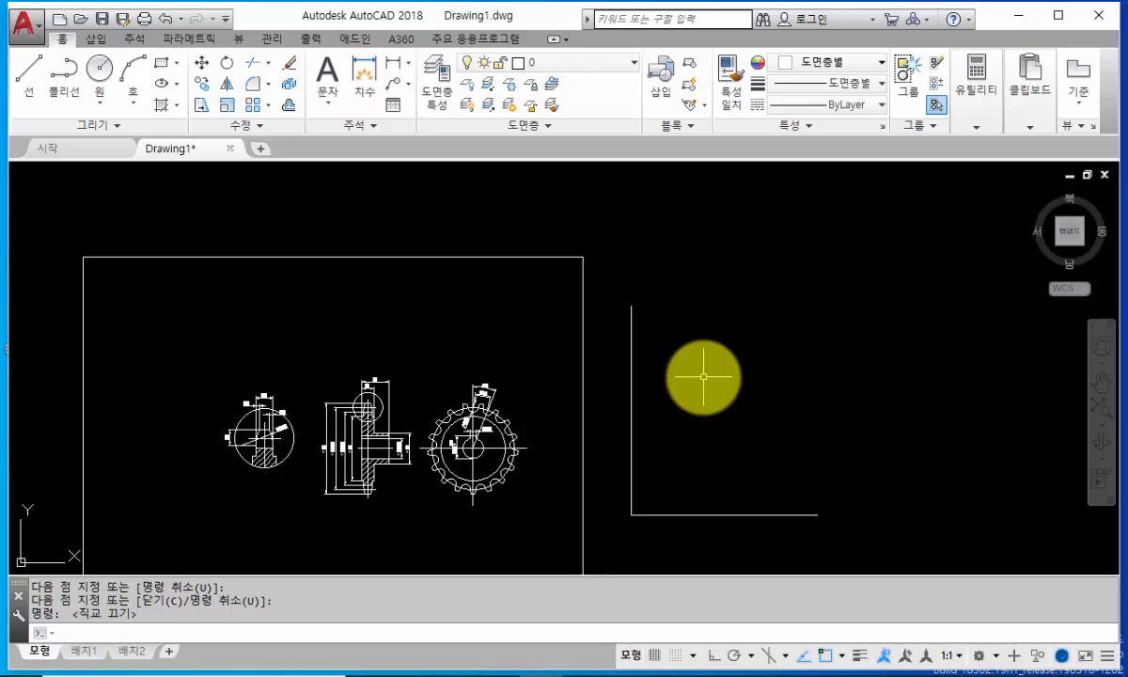
Step: Offset the horizontal base line upward eight times in succession at a spacing of 8 to form the table rows
text(O)
key(Return)
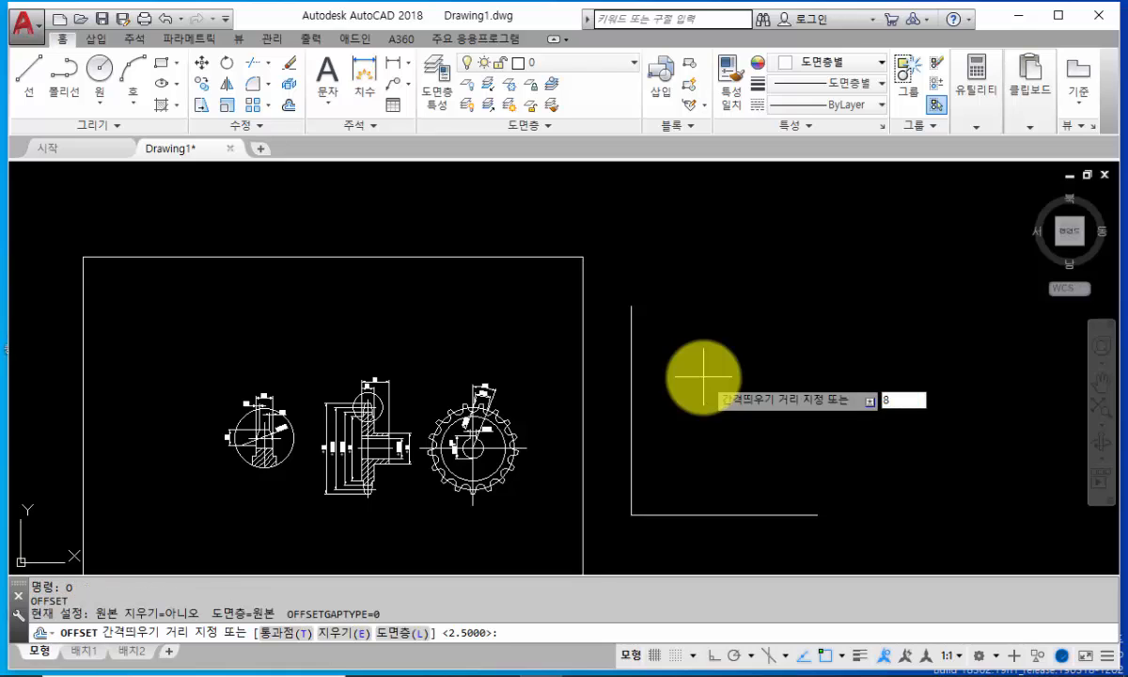
key(Return)
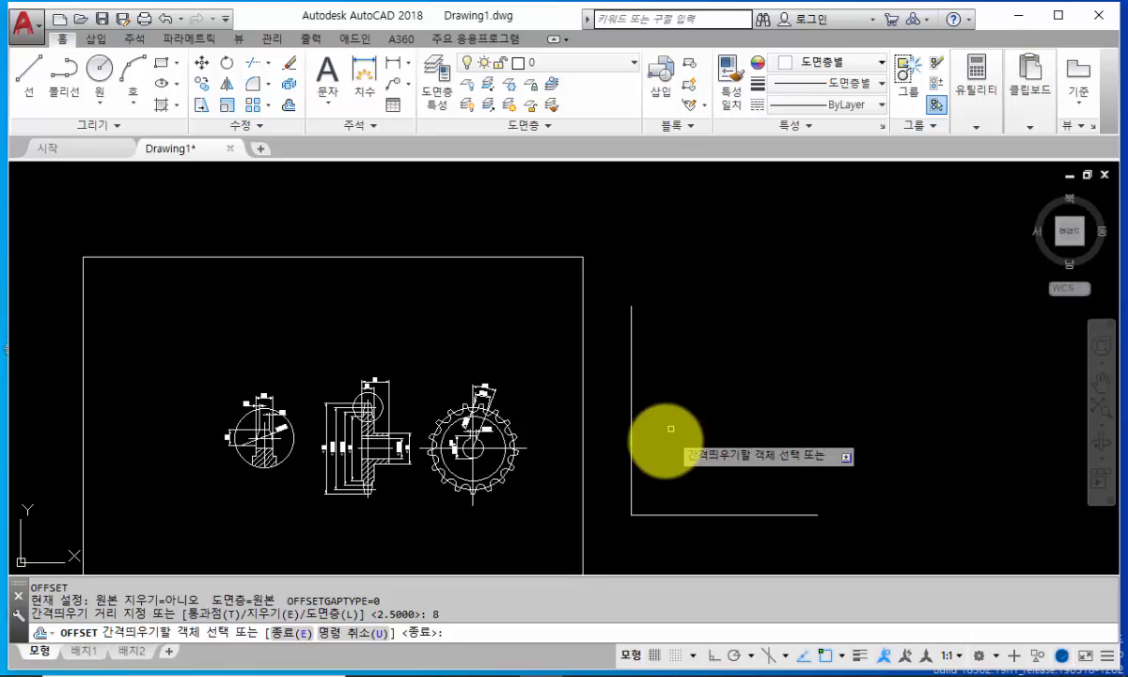
click(677, 514)
click(685, 474)
scroll(676, 498, up, 2)
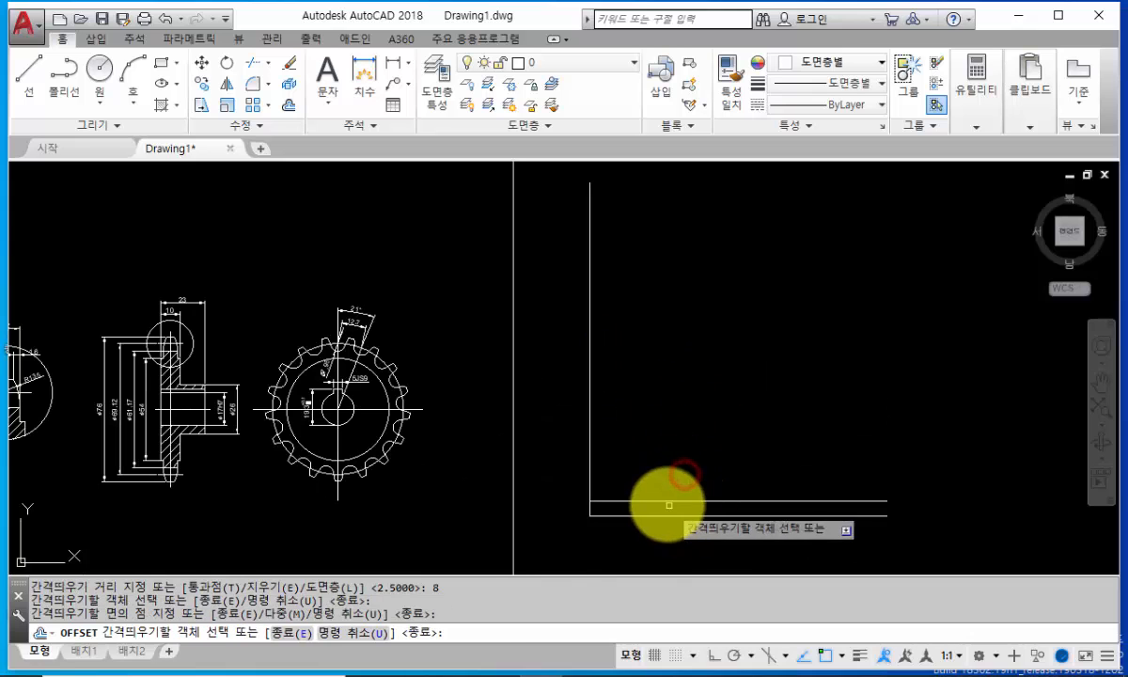
click(659, 501)
click(660, 457)
click(663, 485)
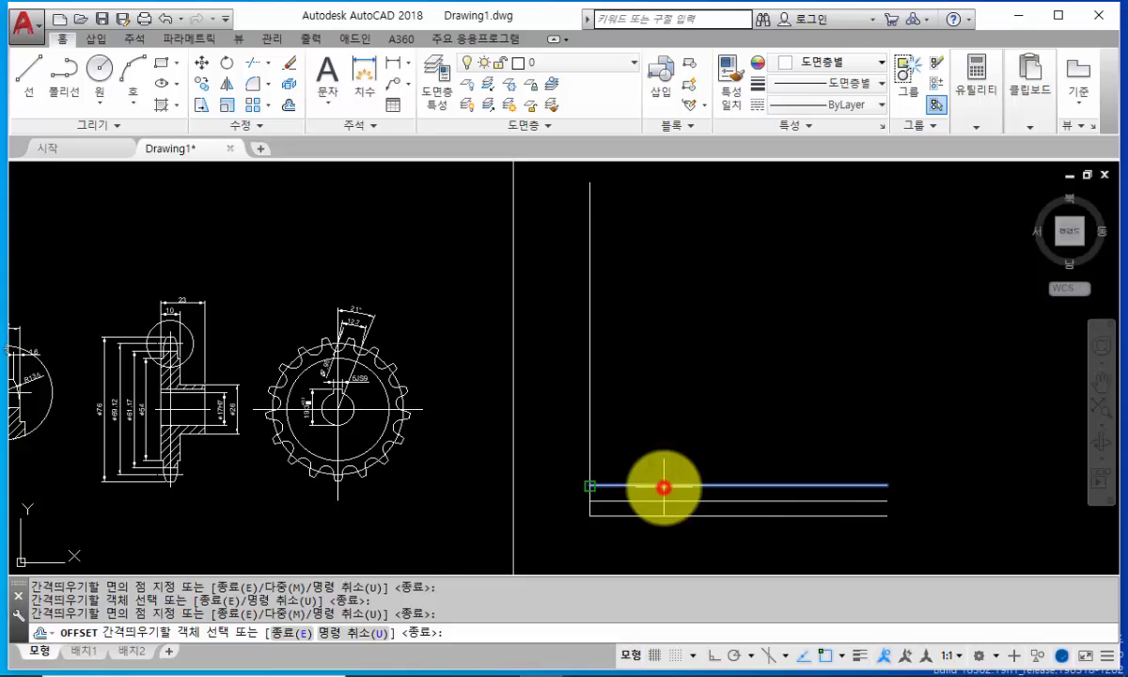
click(662, 450)
click(667, 470)
click(668, 434)
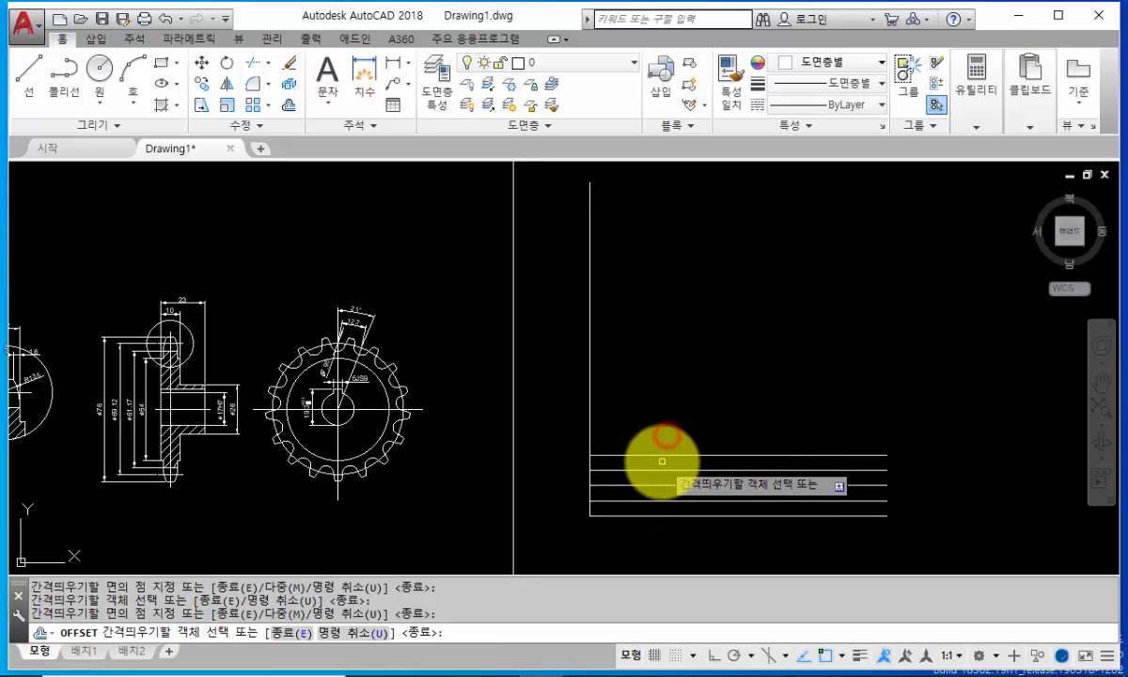
click(661, 456)
click(679, 386)
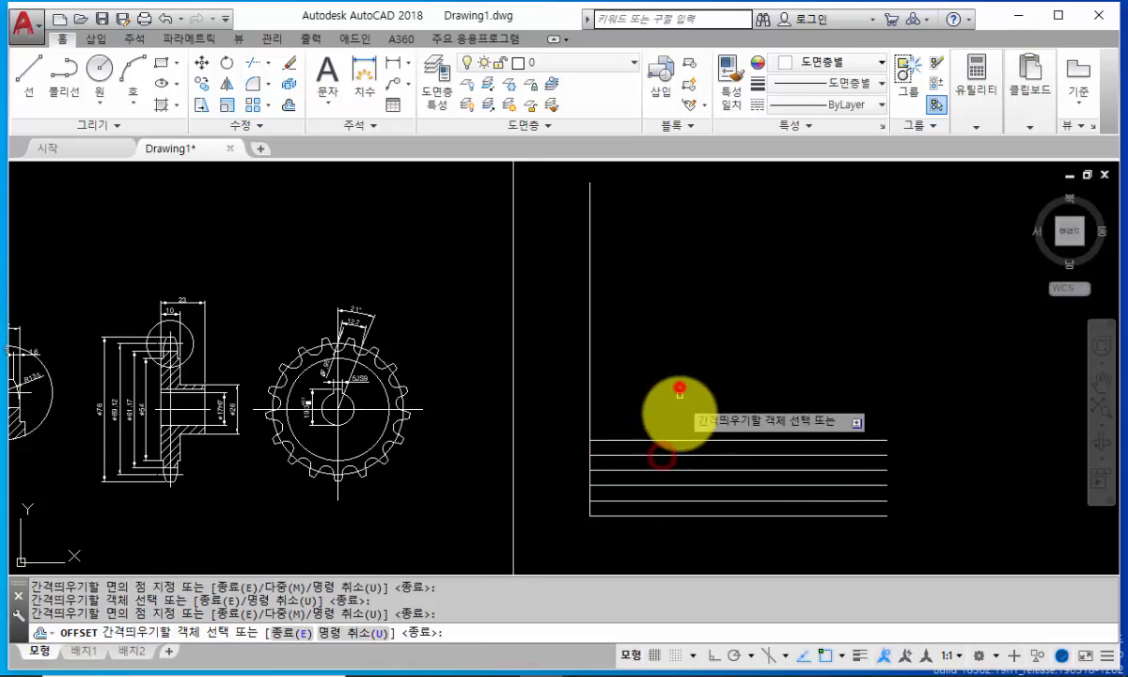
click(670, 440)
click(679, 399)
click(670, 426)
click(671, 398)
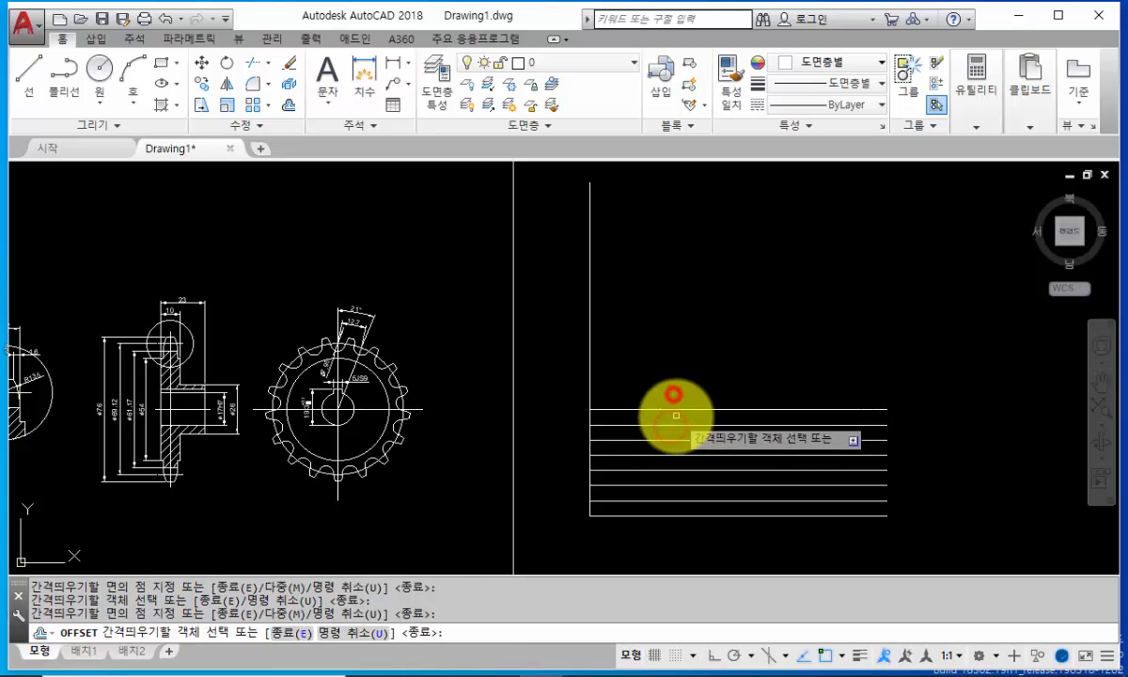
click(678, 410)
click(690, 359)
key(Return)
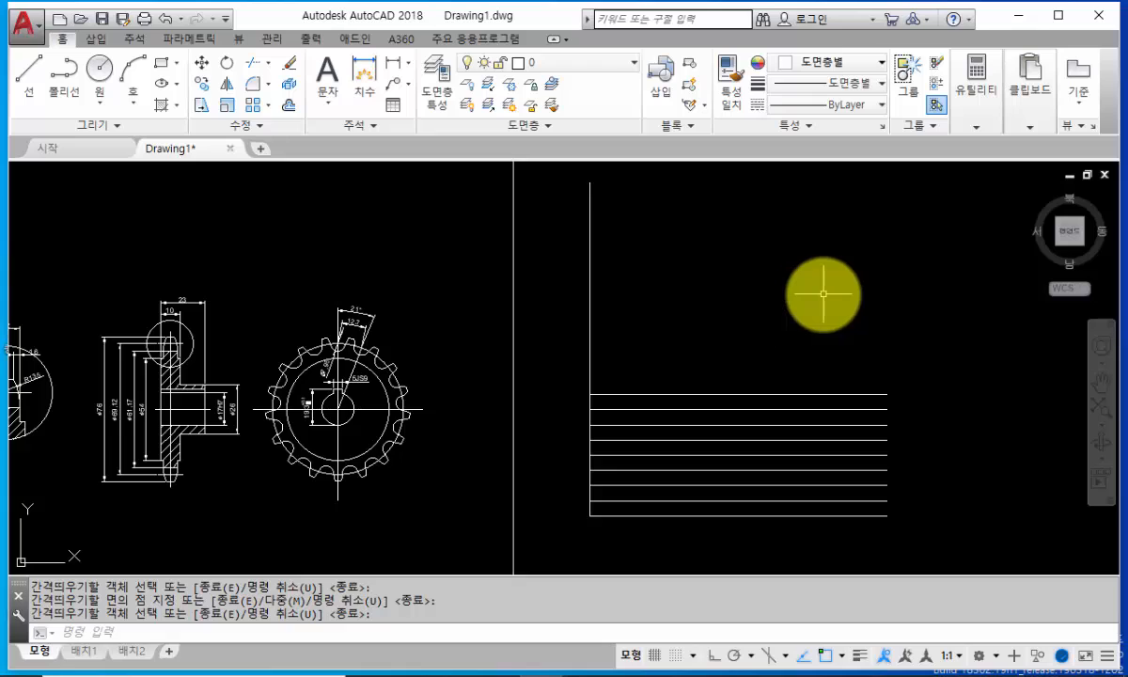
Step: Offset the vertical line to the right three times in succession at a spacing of 30 to form the table columns
key(Return)
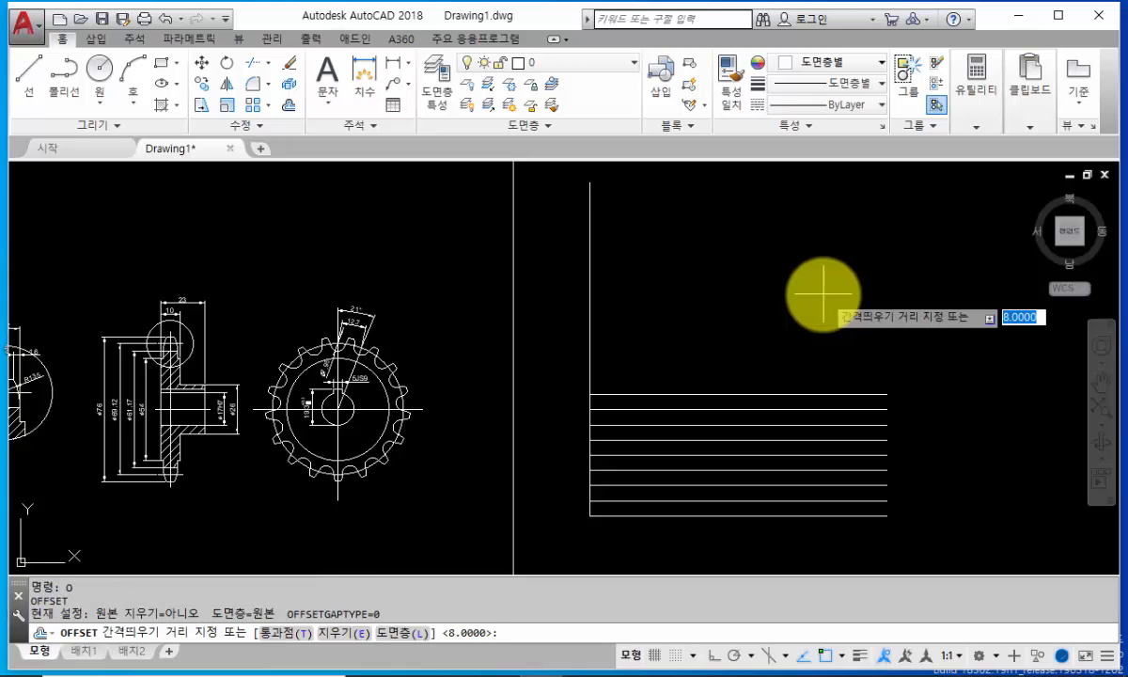
key(Return)
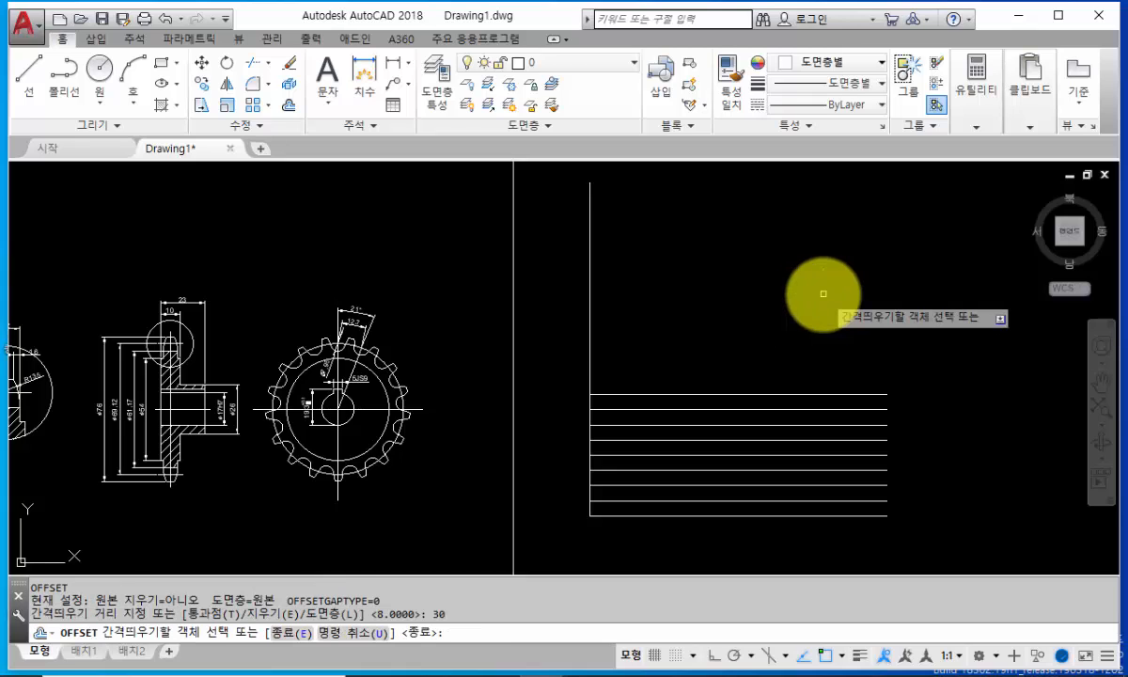
click(589, 331)
click(651, 332)
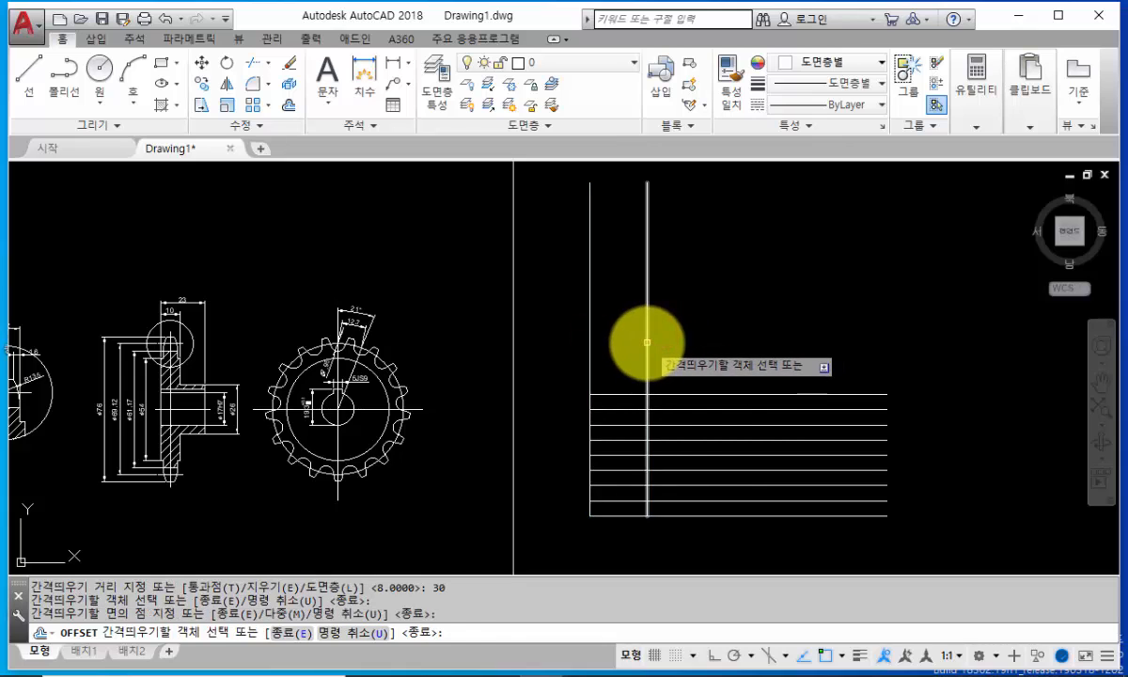
click(646, 332)
click(730, 343)
click(702, 345)
click(754, 348)
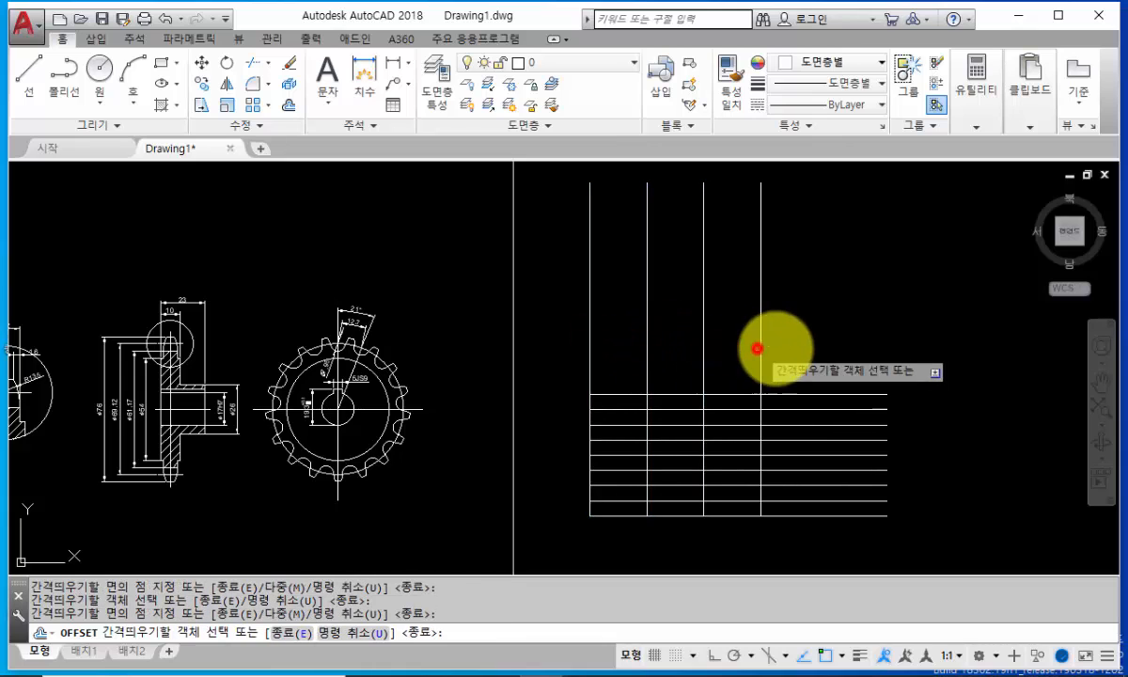
key(Return)
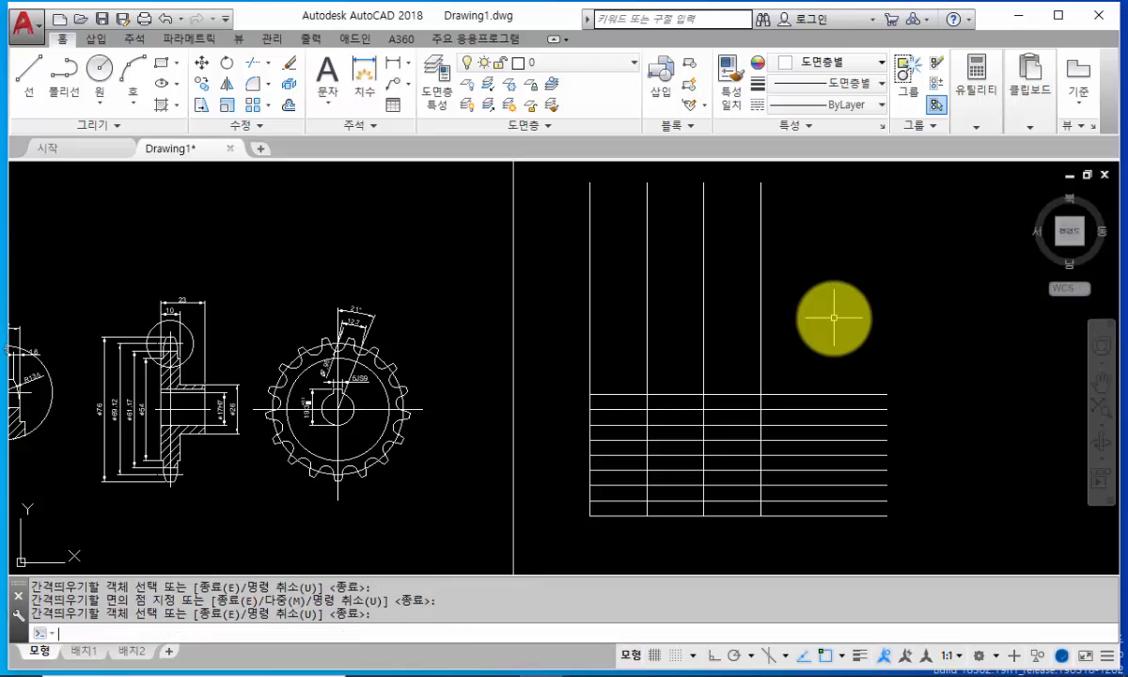
Step: Trim the horizontal lines past the table's last column and the vertical lines above its top row
text(tr)
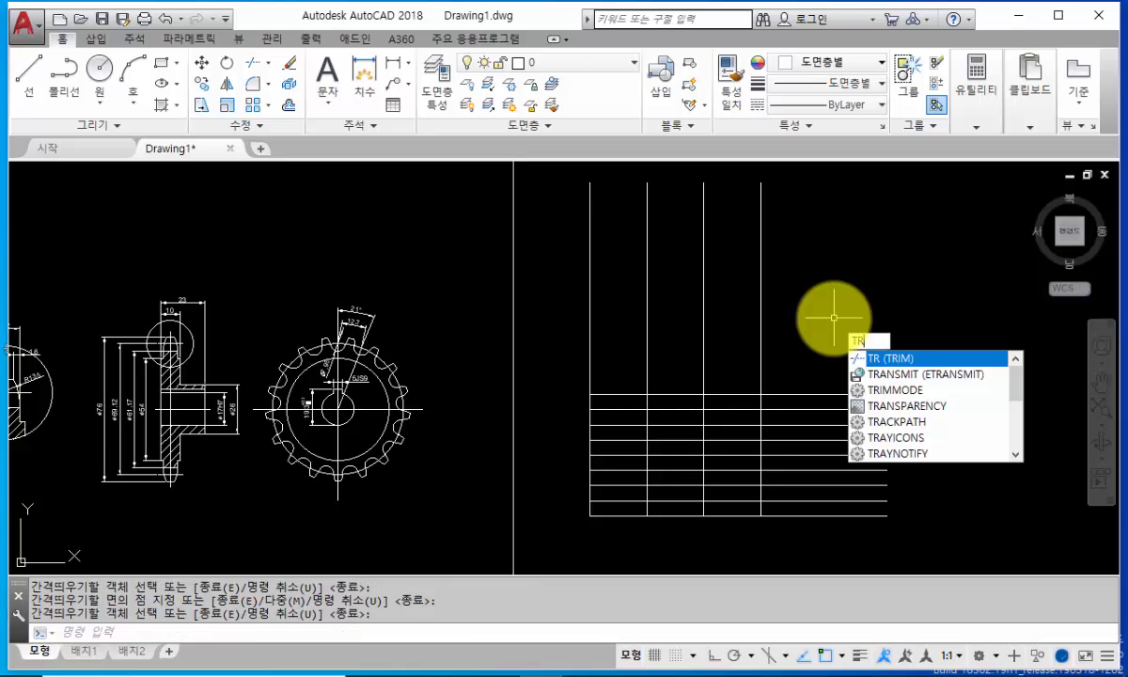
key(Return)
key(Return)
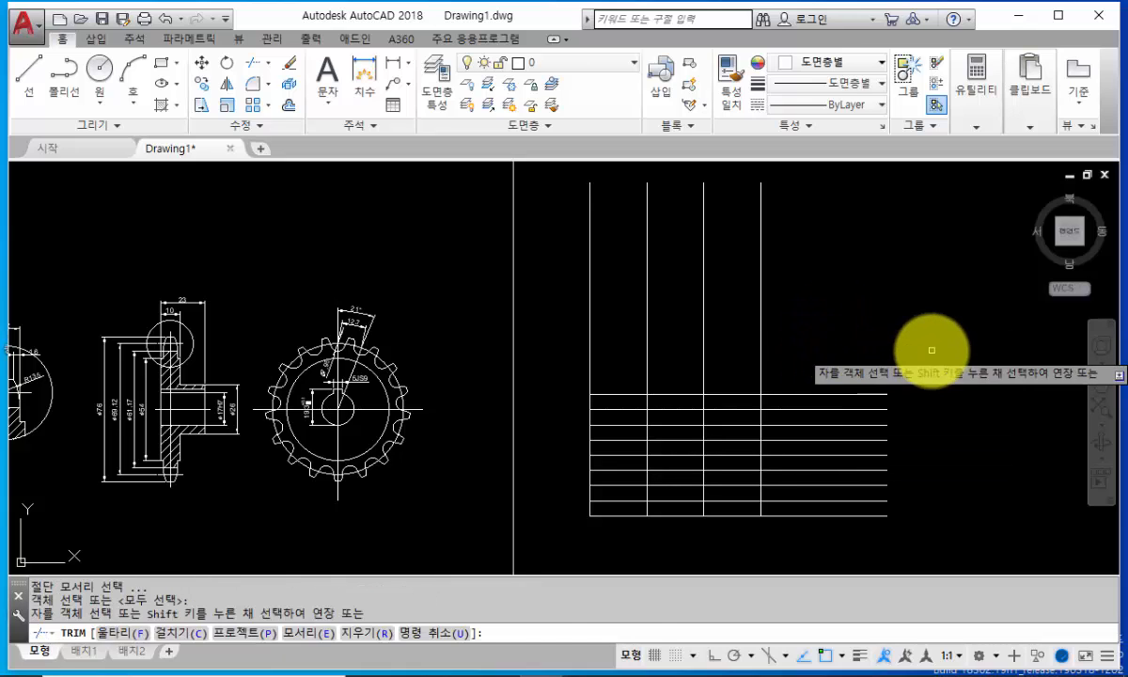
click(932, 352)
click(836, 535)
click(795, 338)
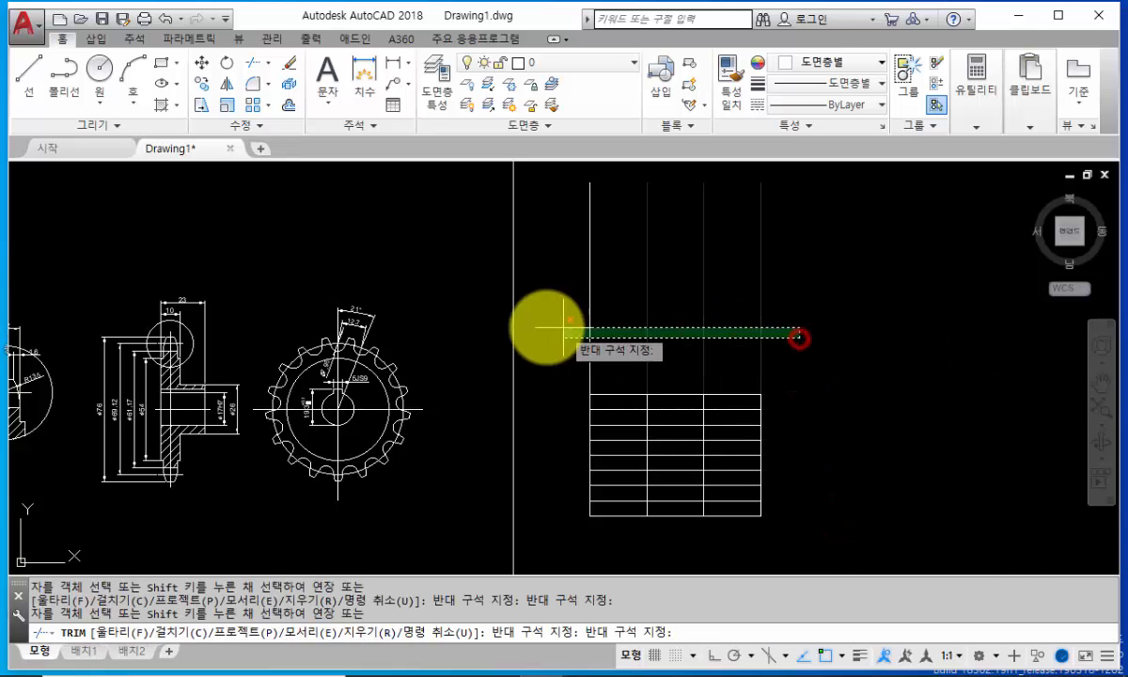
click(544, 324)
Step: Trim the two inner vertical lines out of the top row to make one full-width title cell
scroll(646, 405, up, 4)
middle_drag(649, 339, 615, 268)
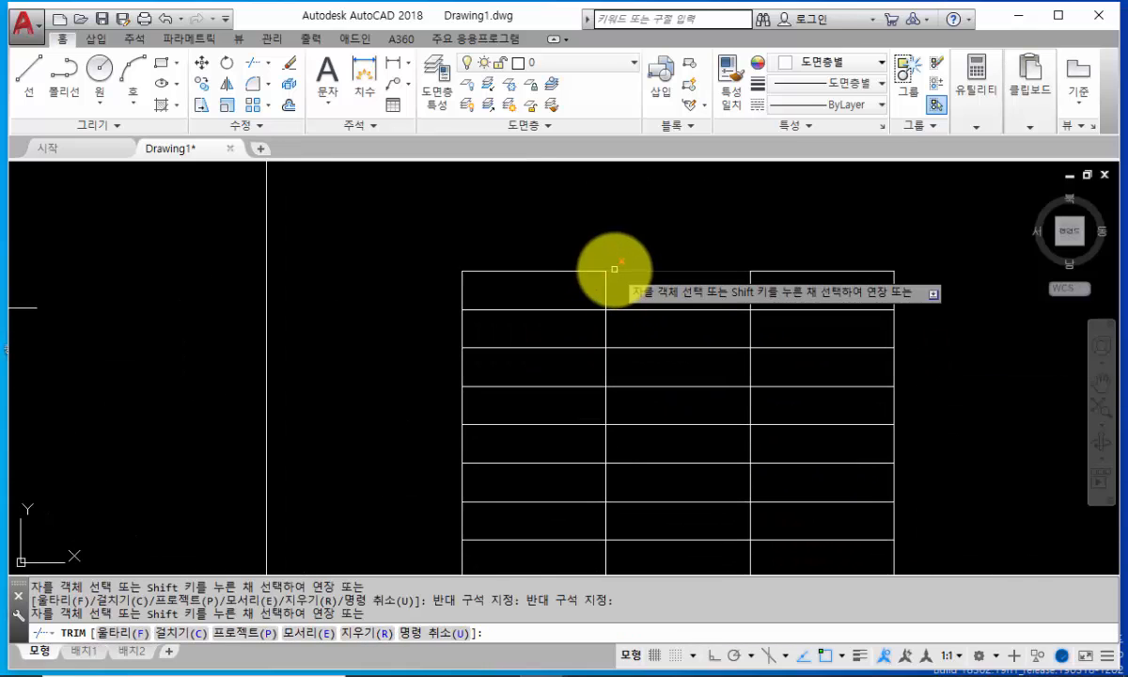
click(605, 297)
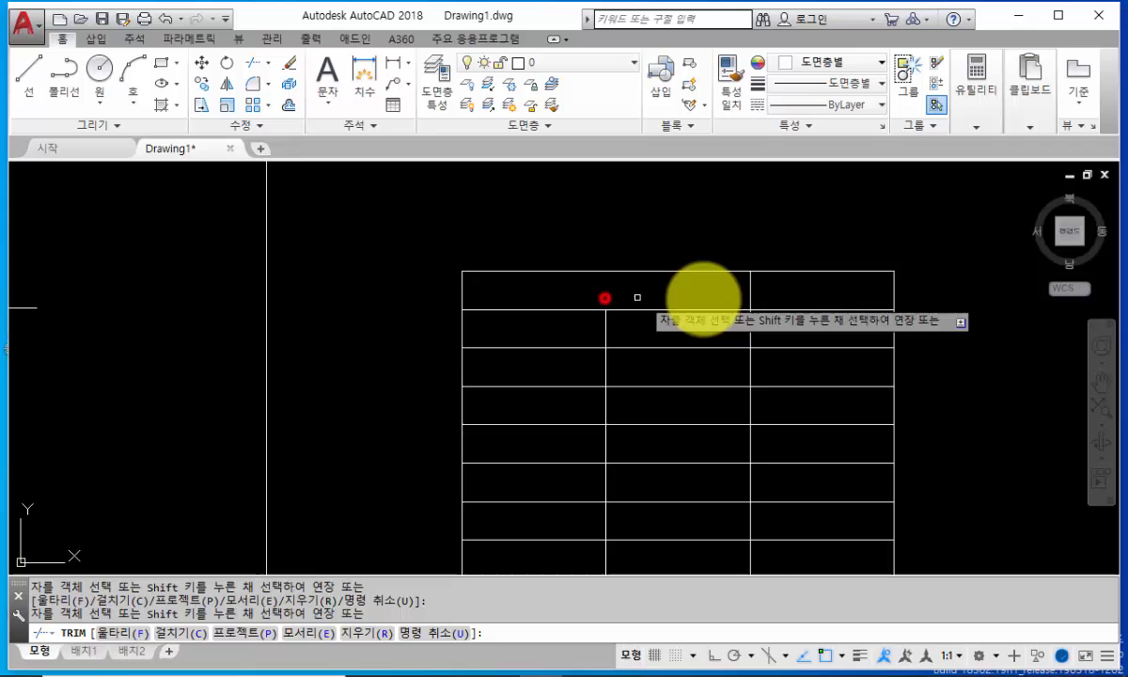
click(747, 298)
key(Return)
scroll(657, 324, down, 4)
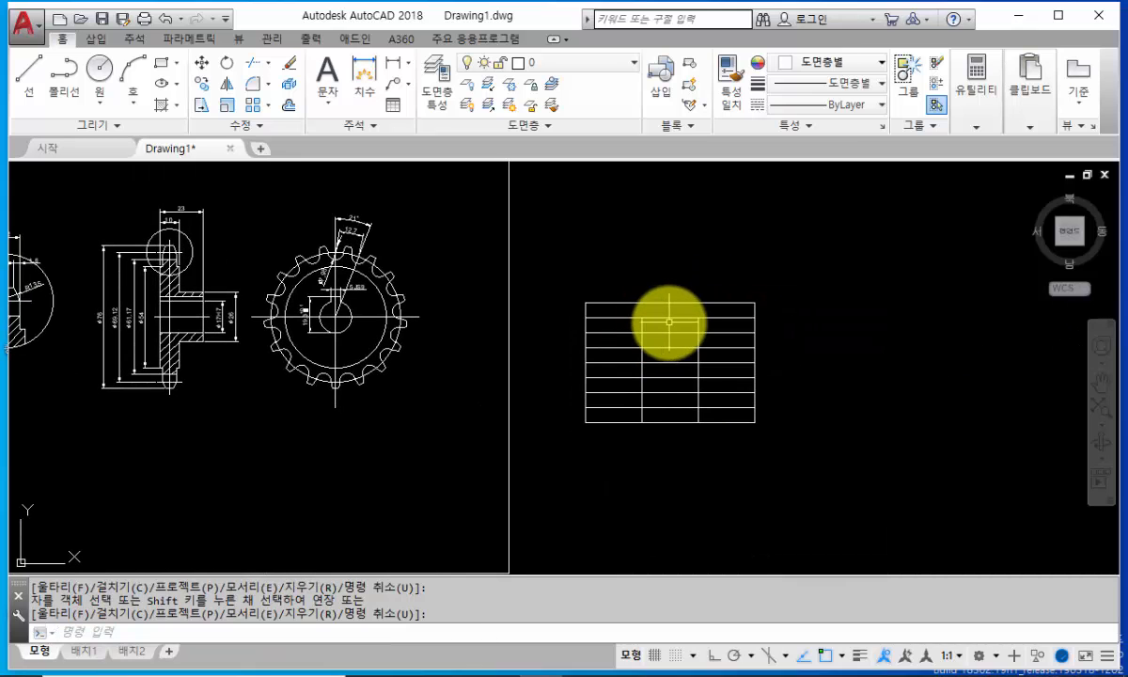
Step: Trim the horizontal lines in the first column to form two merged cells, each three rows tall, below the title row
text(tr)
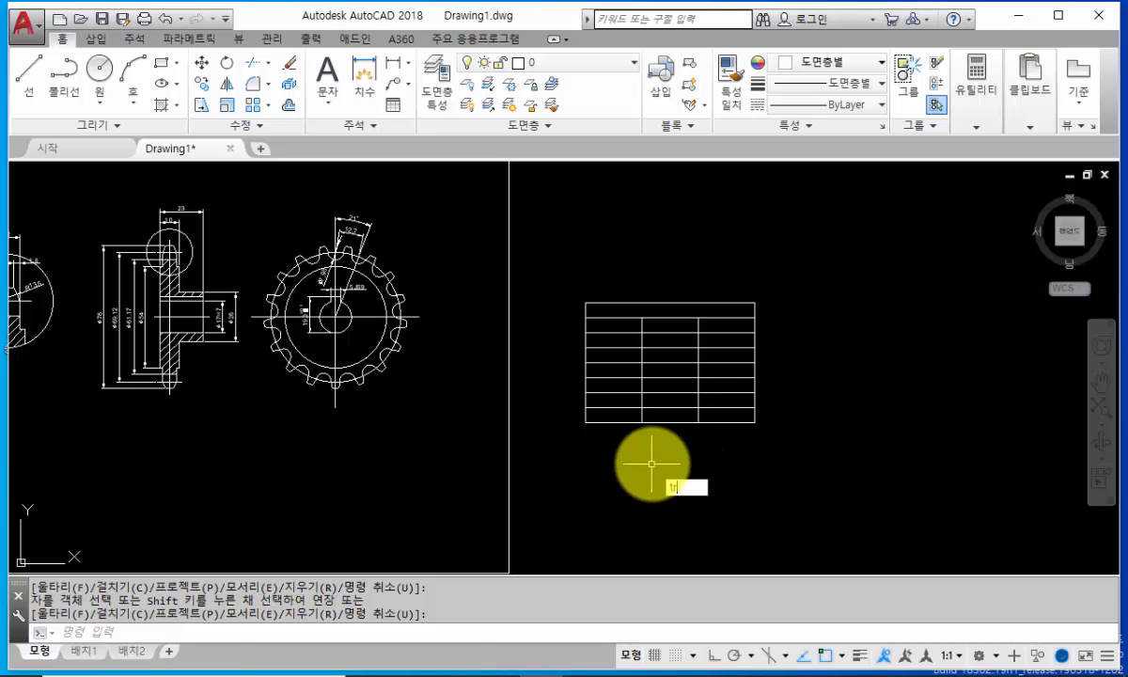
key(Return)
key(Return)
scroll(623, 380, up, 4)
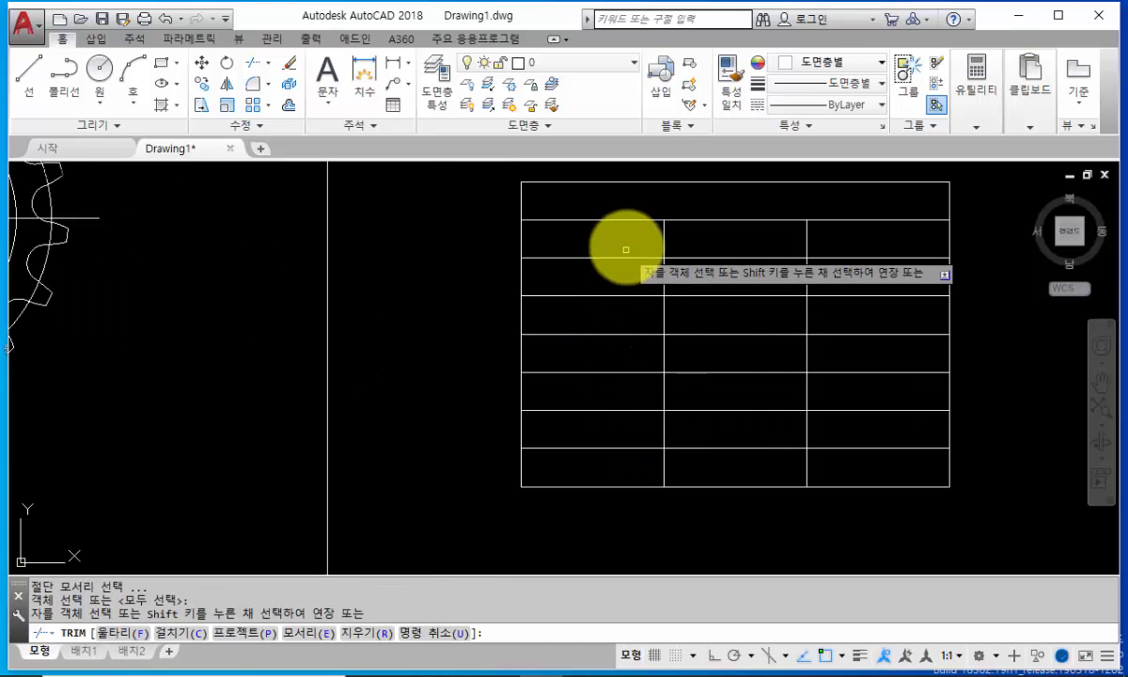
click(627, 244)
click(598, 305)
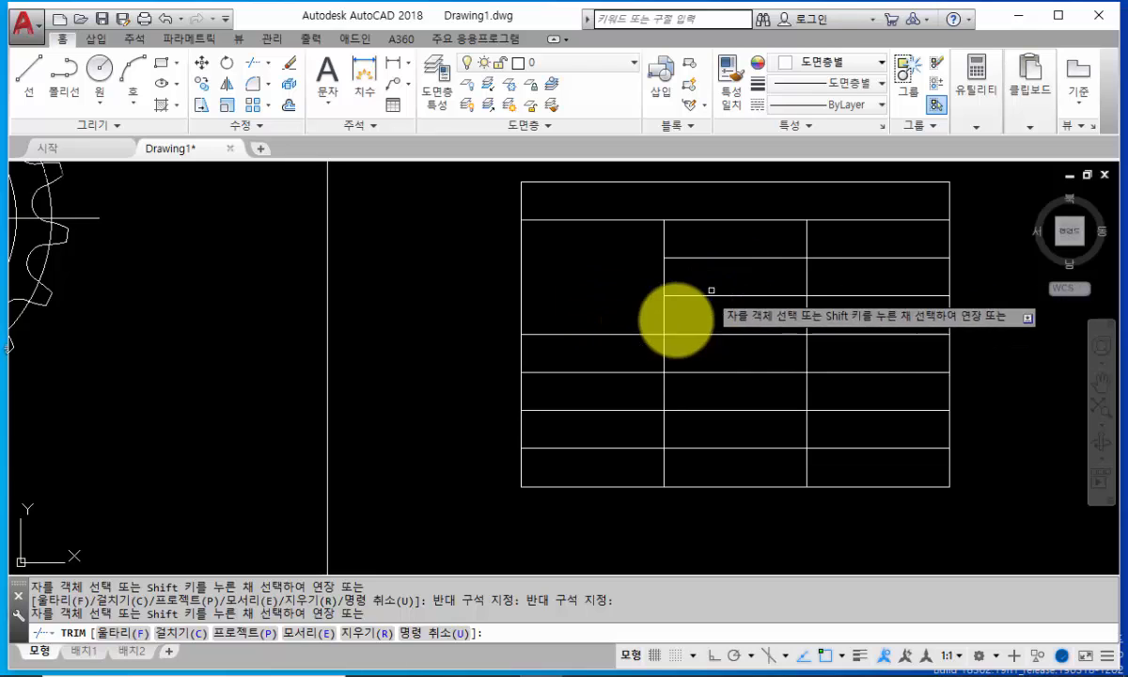
click(643, 357)
click(616, 433)
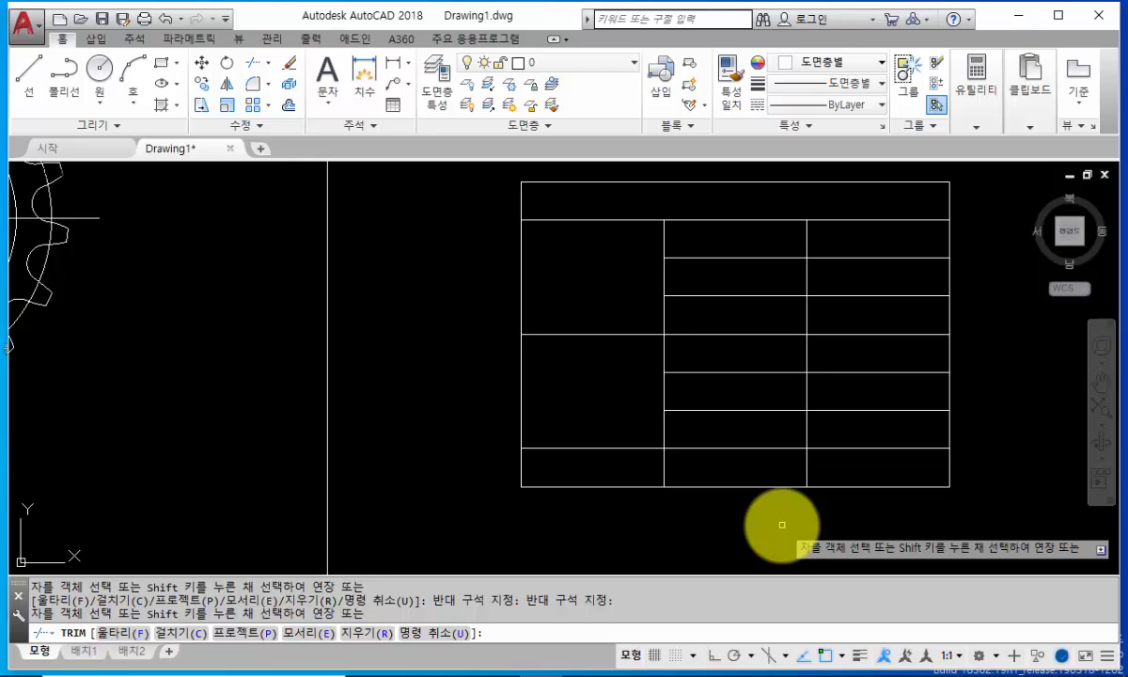
Step: Remove the surplus bottom row by trimming its vertical segments and erasing the leftover base line
click(978, 465)
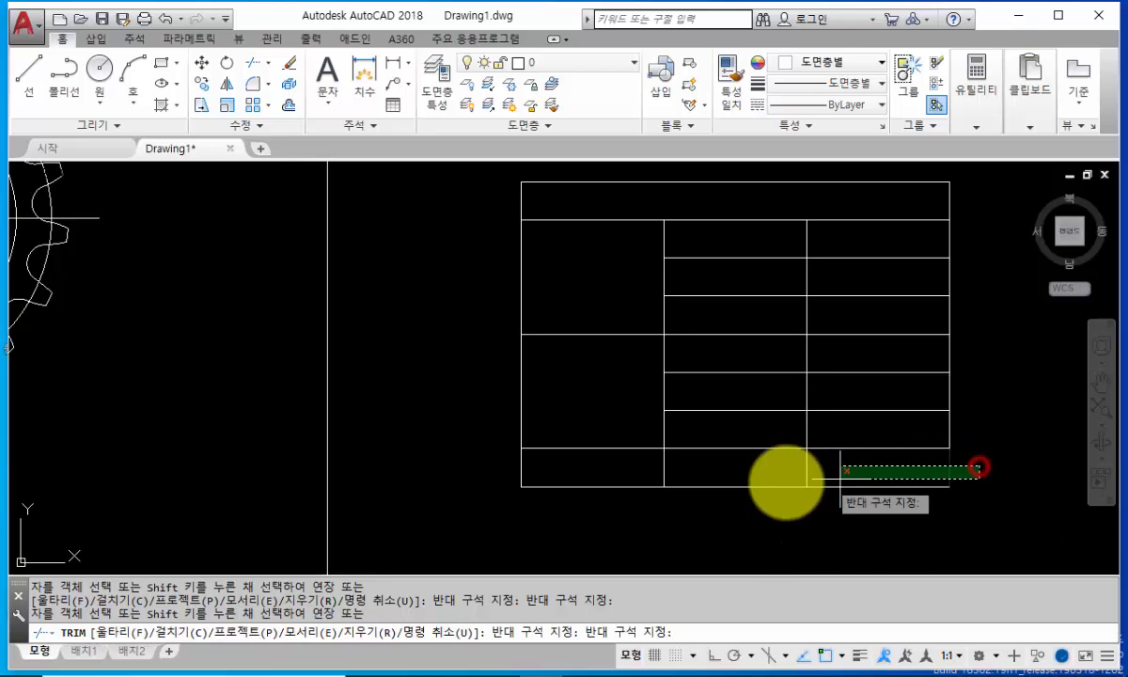
click(479, 470)
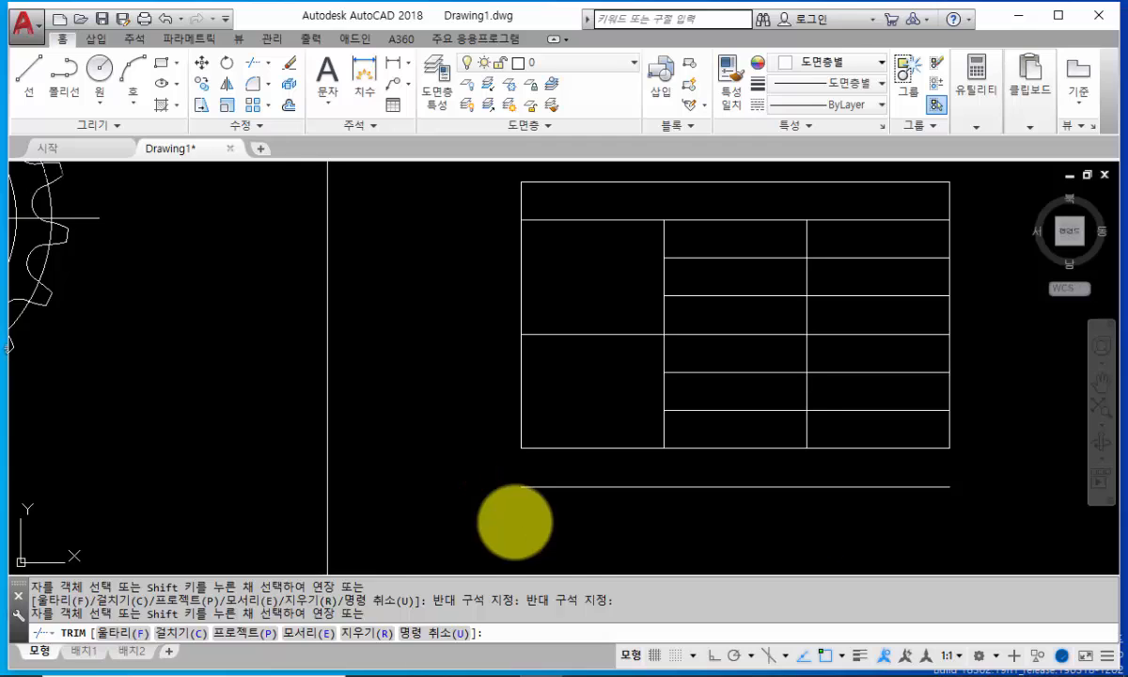
key(Escape)
text(e)
key(Return)
click(583, 485)
key(Return)
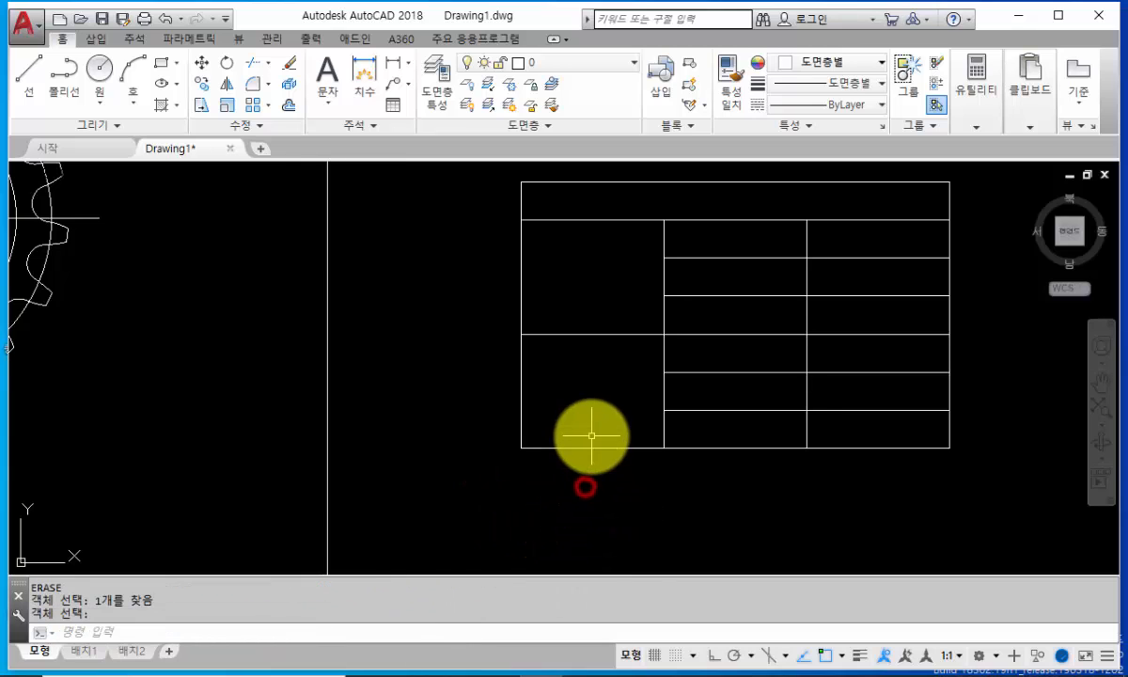
Step: Write 체인, 스프로킷 요목표 as horizontally centred multiline text spanning the table's title row
middle_drag(591, 435, 605, 468)
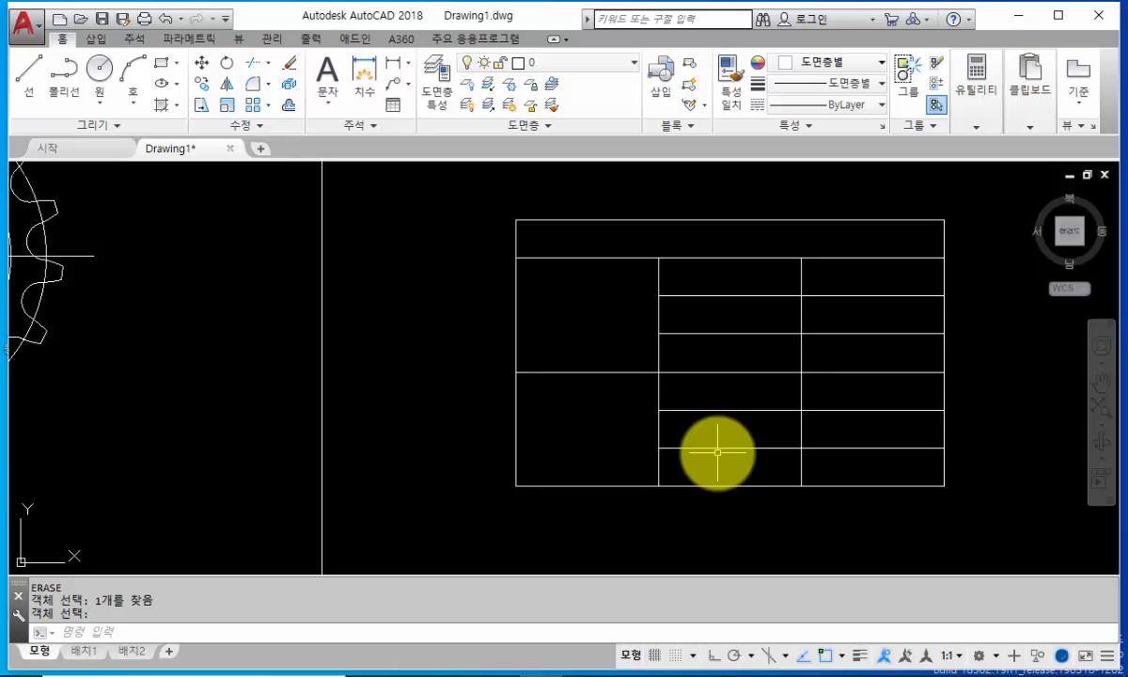
scroll(717, 452, down, 6)
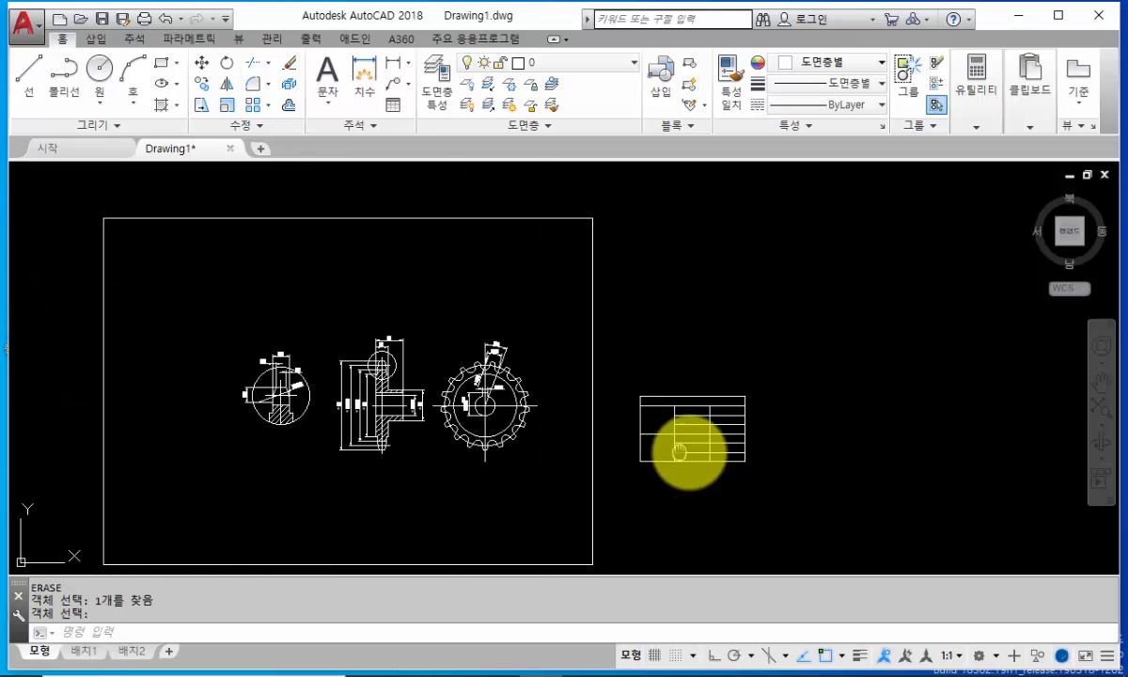
scroll(717, 437, up, 4)
middle_drag(714, 435, 639, 428)
scroll(599, 431, up, 2)
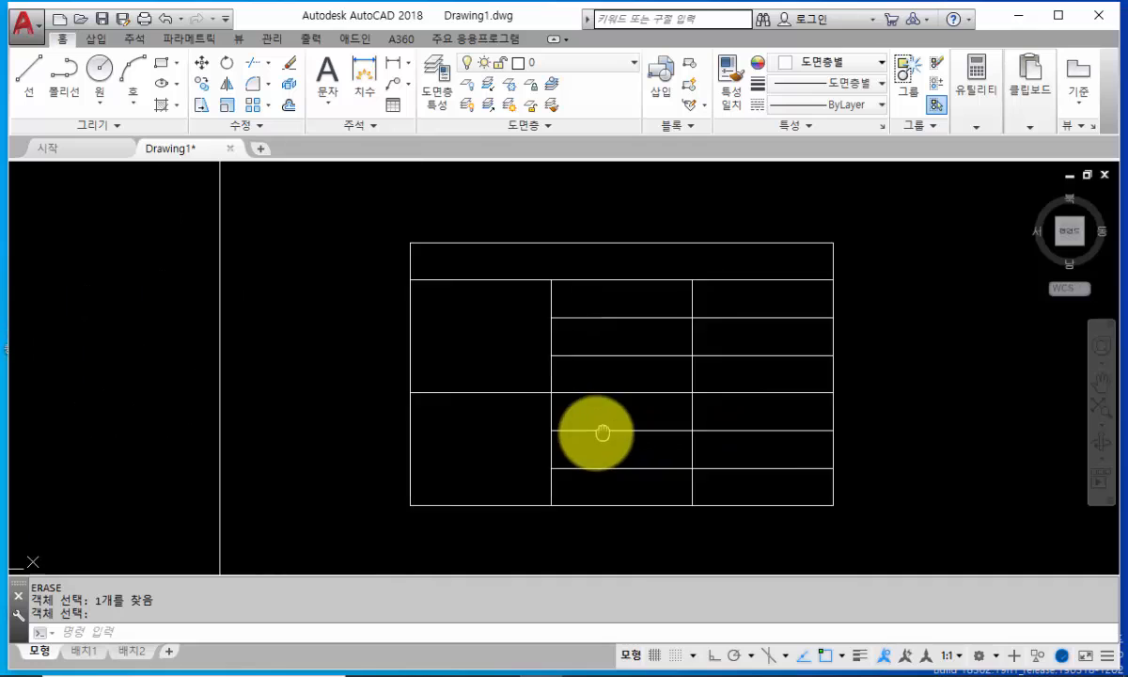
click(394, 626)
text(m)
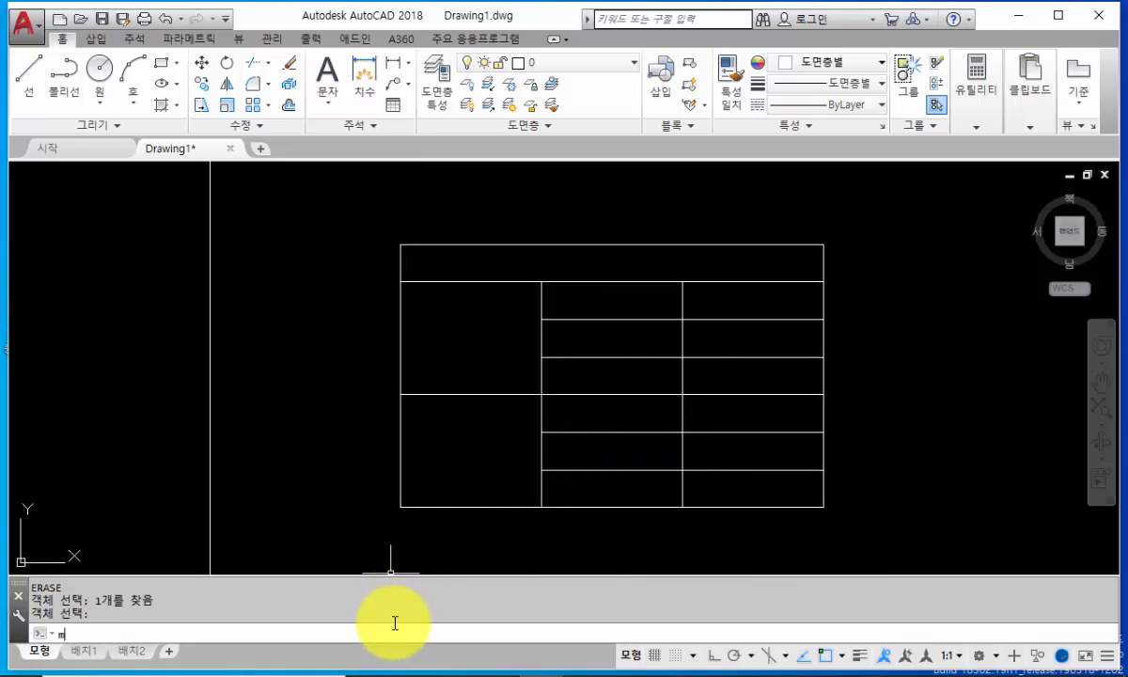
text(t)
key(Return)
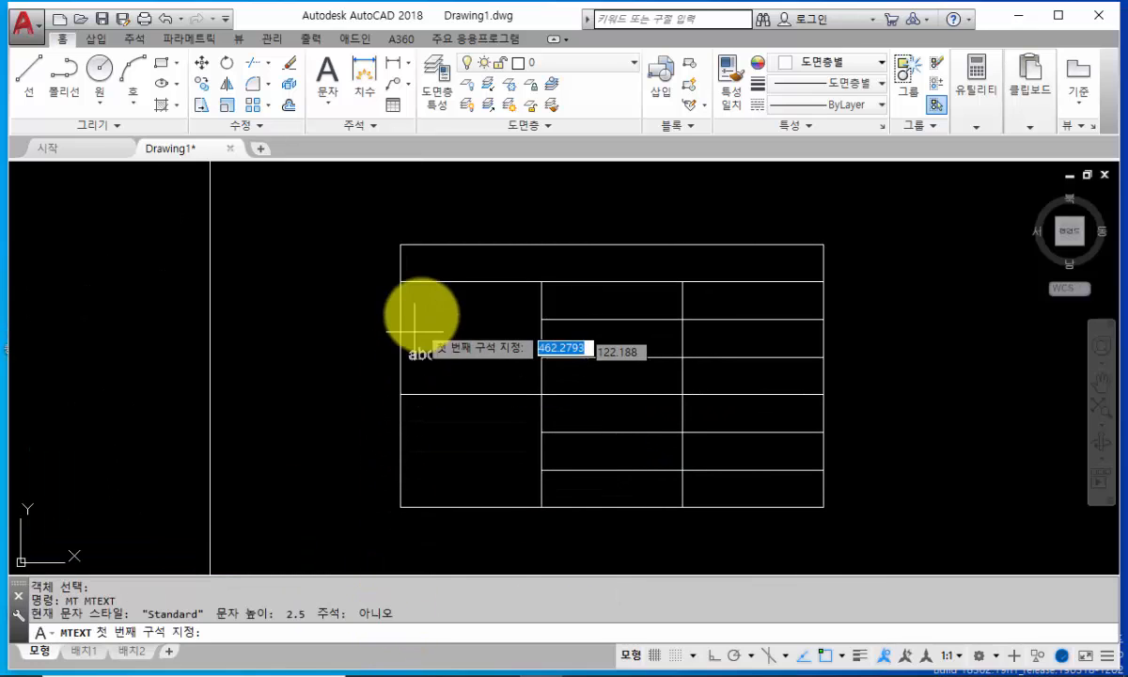
click(401, 244)
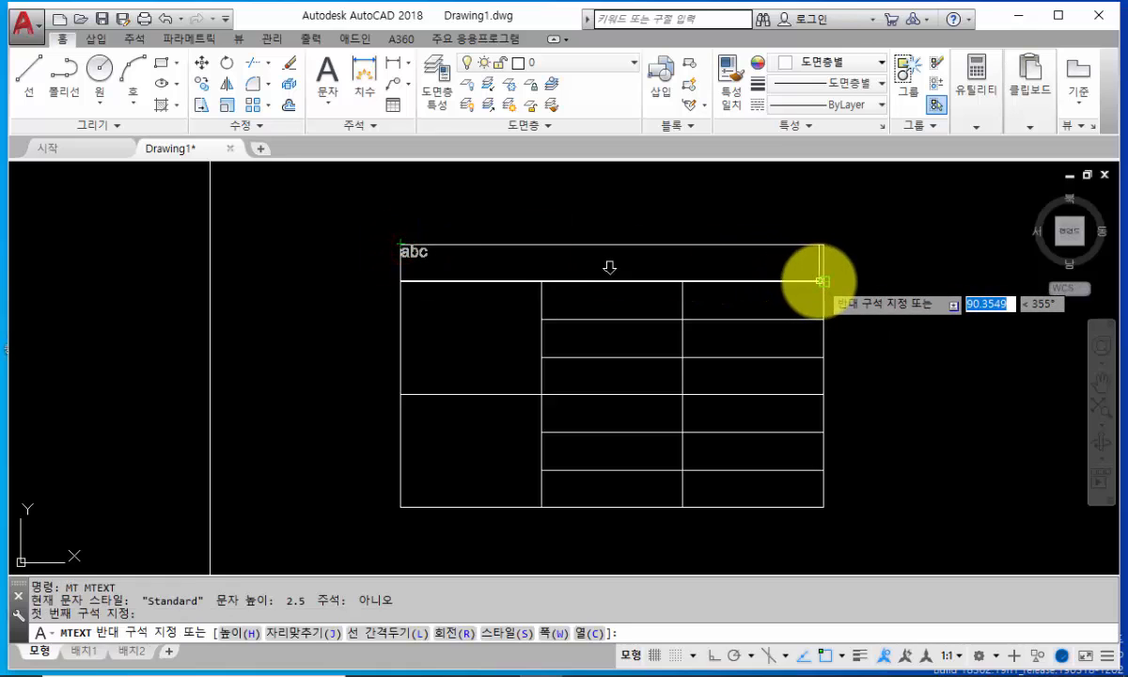
click(823, 280)
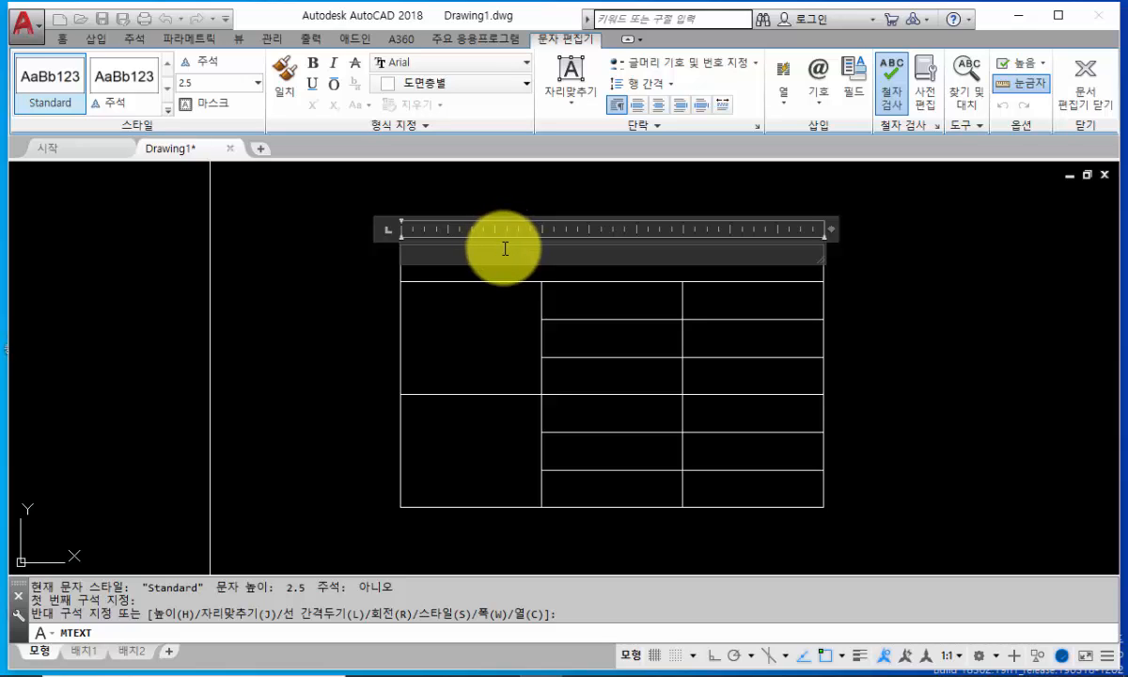
text(체인, 스)
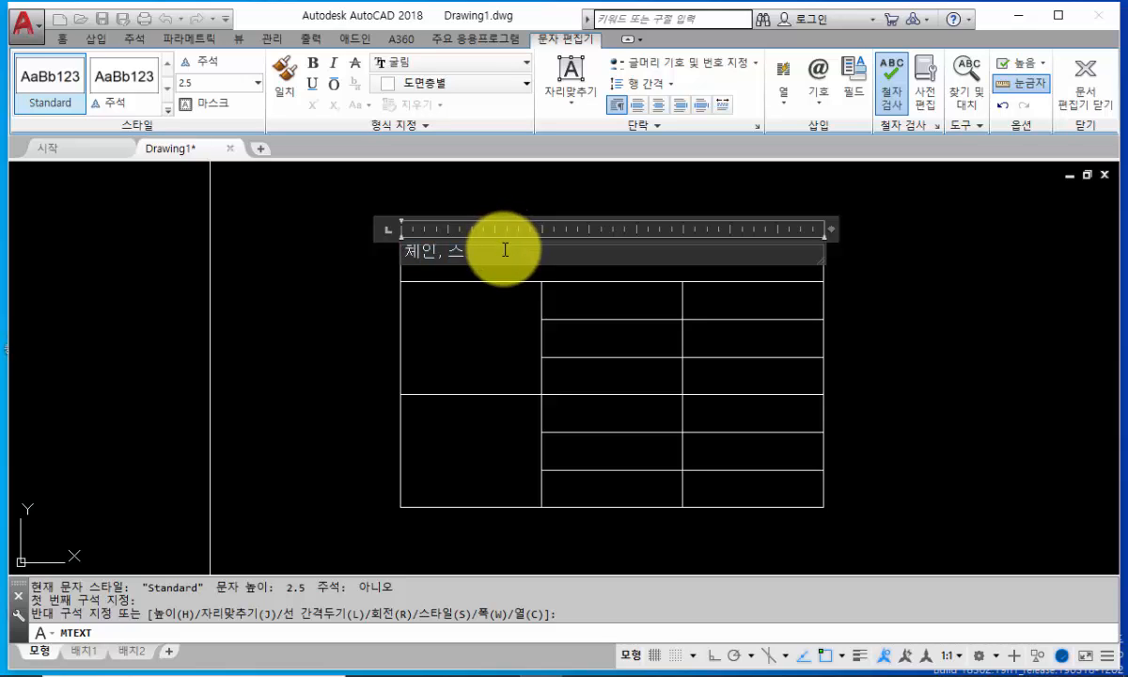
text(프로킷 요목표)
click(661, 107)
click(883, 340)
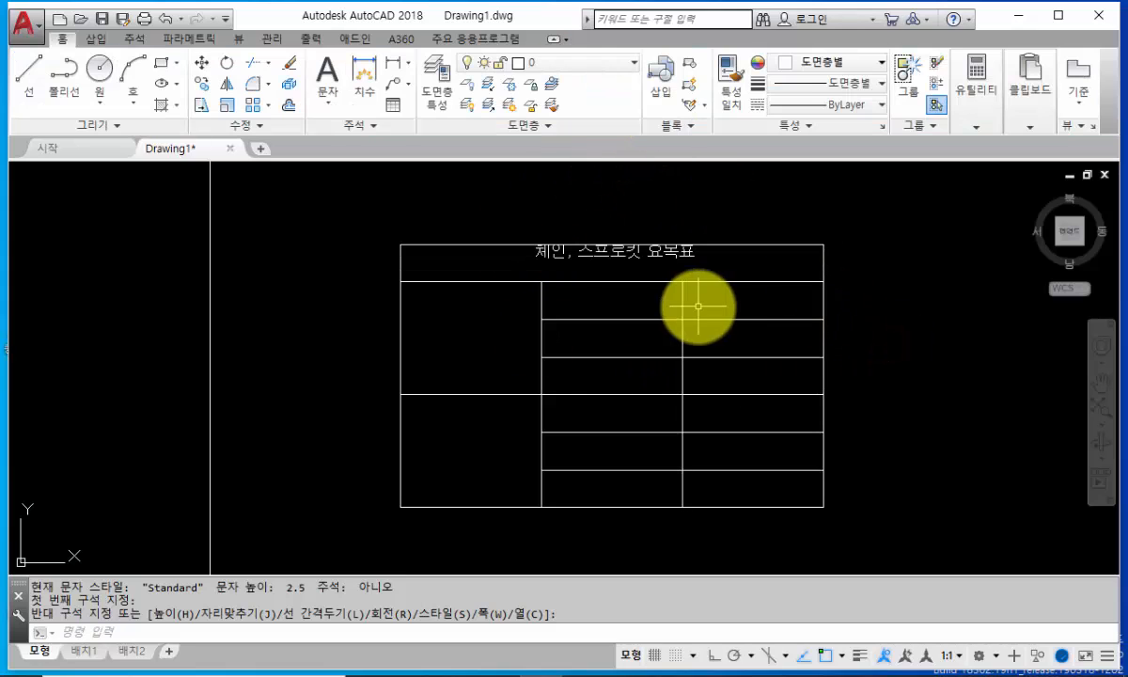
Step: Try to change the title text's justification to Middle Center (중간 중심 MC)
click(676, 255)
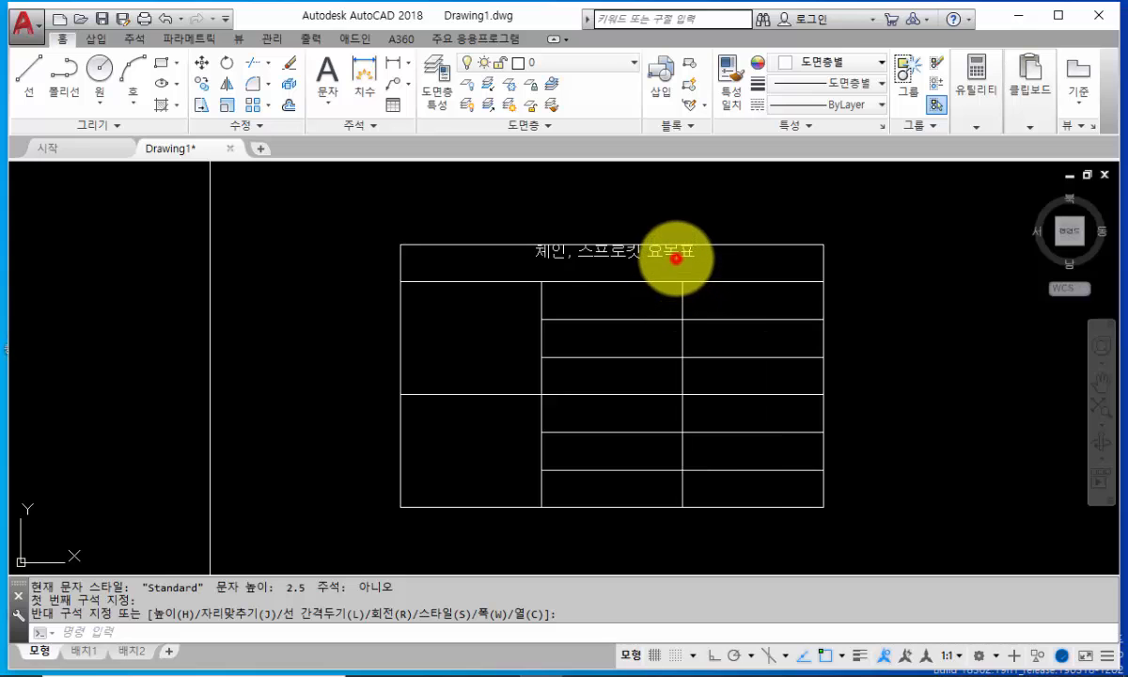
double_click(675, 255)
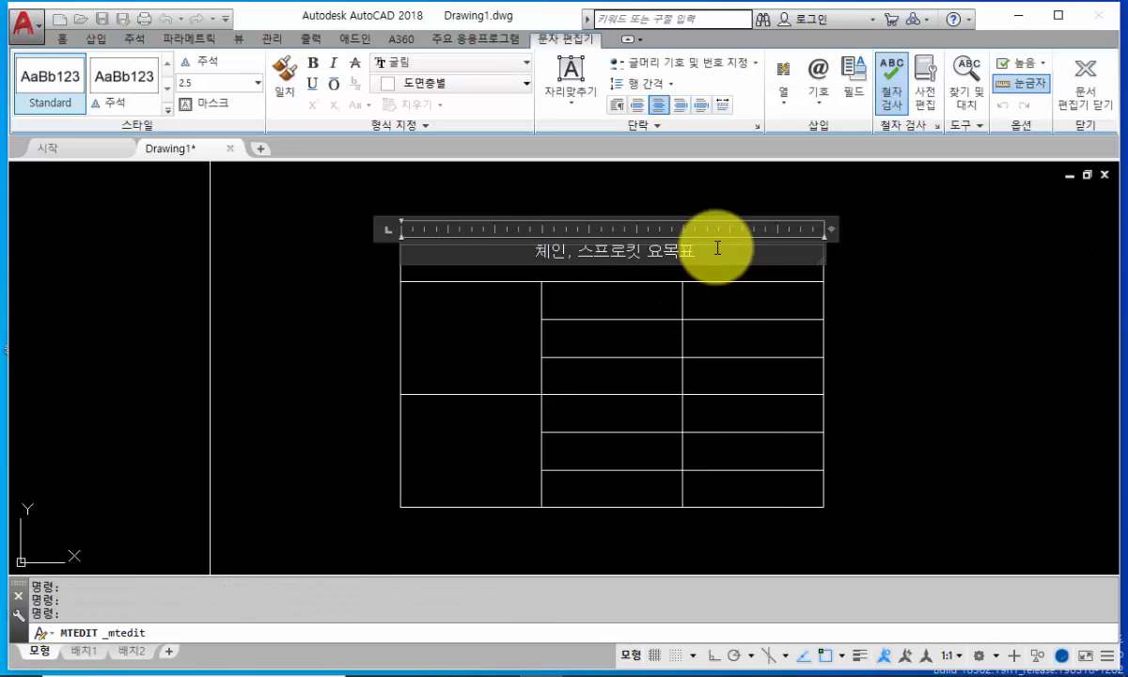
click(575, 106)
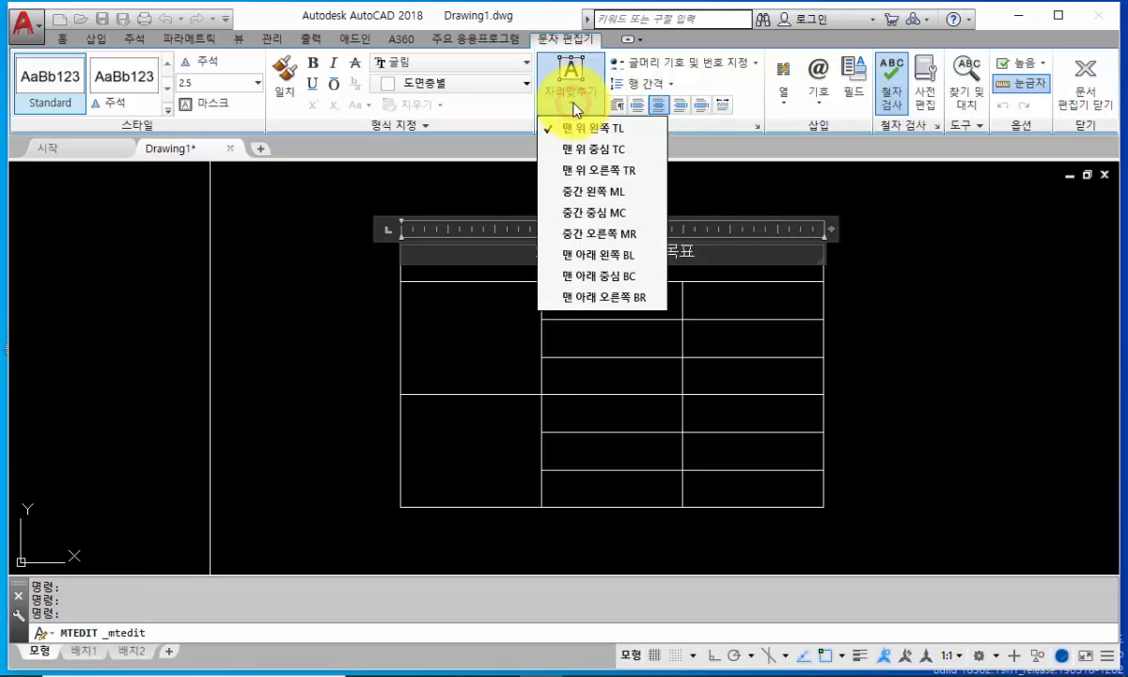
click(602, 212)
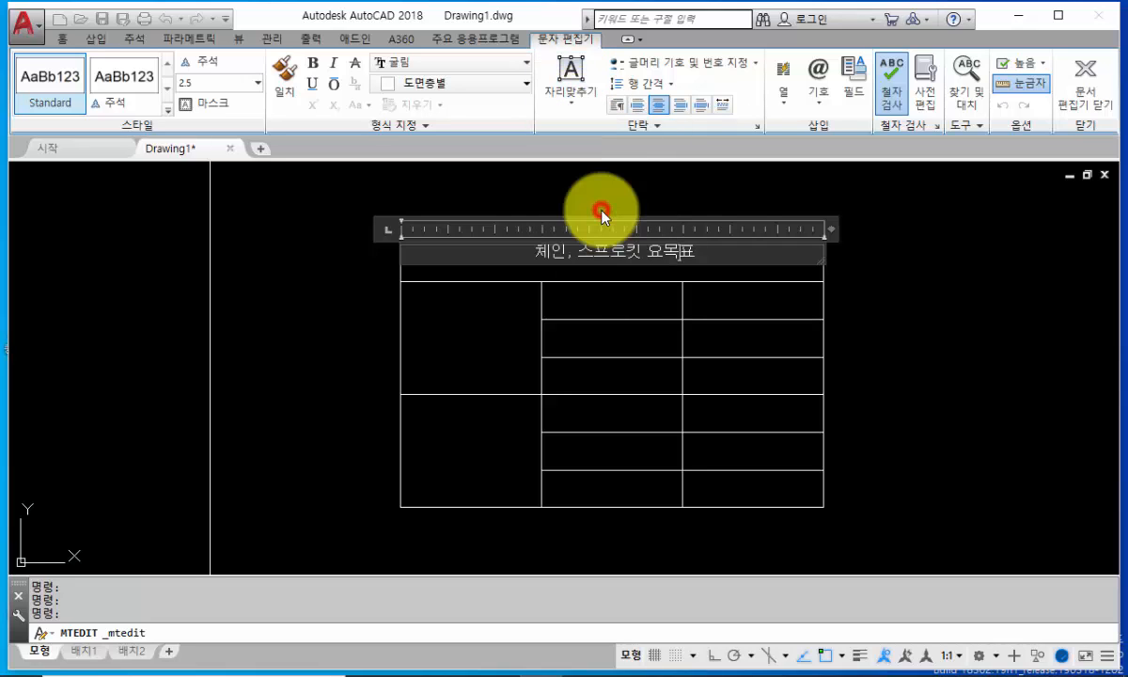
click(1095, 95)
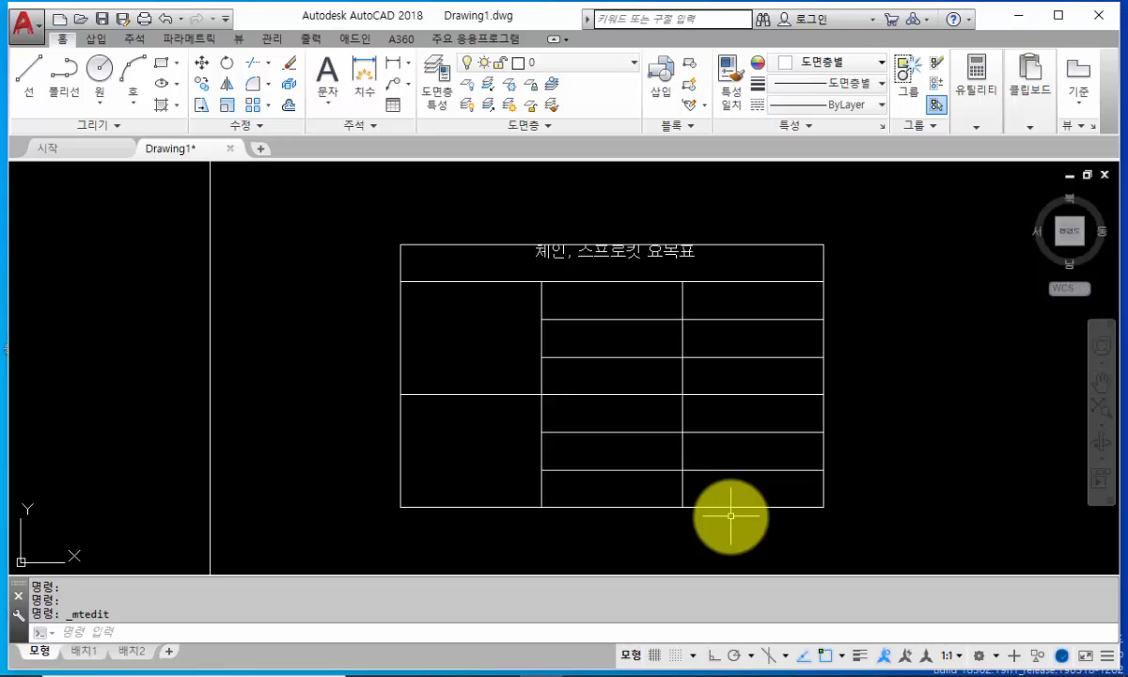
Step: Erase the title text from the table's top row
text(E)
key(Return)
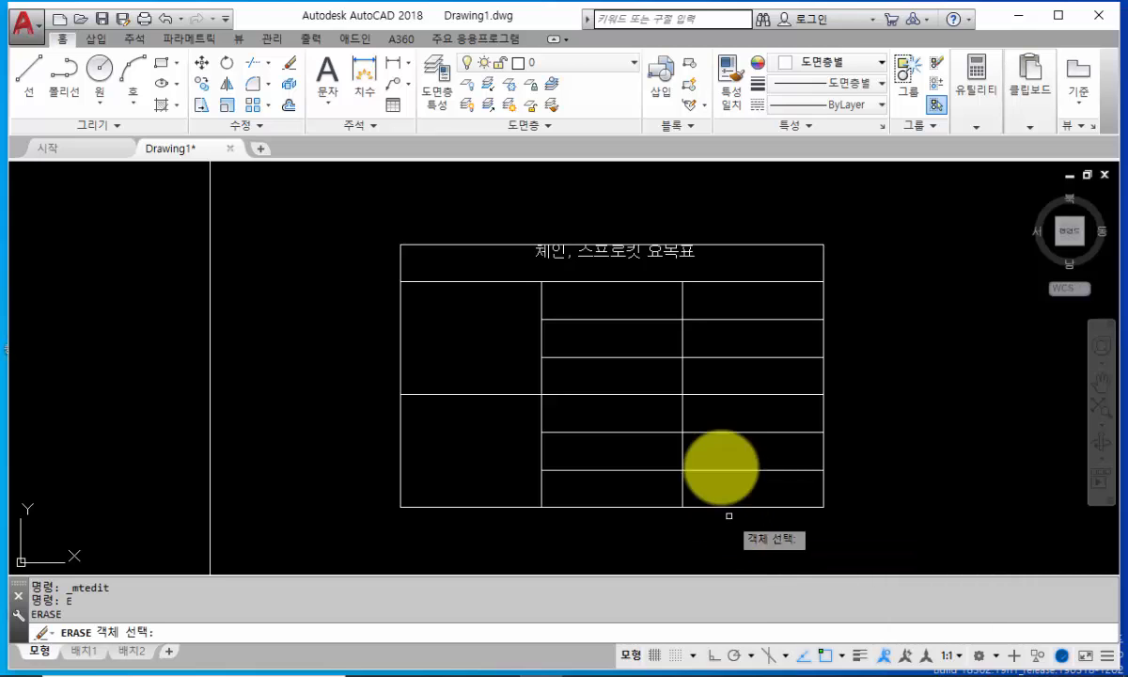
click(675, 254)
key(Return)
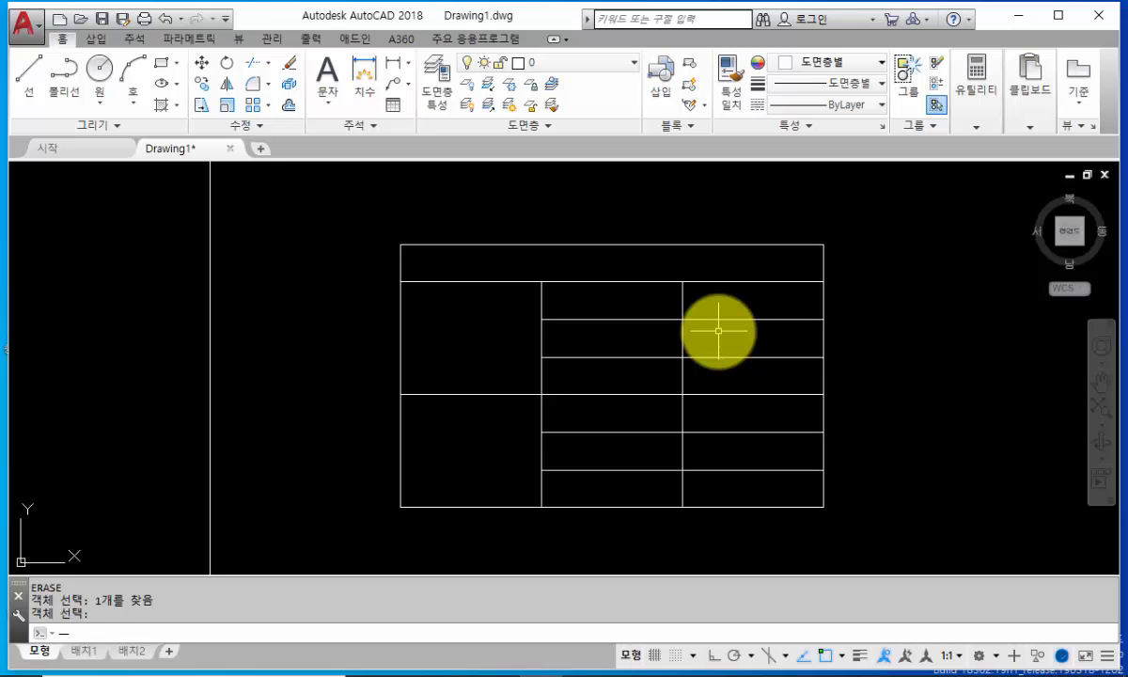
Step: Set up a multiline text box spanning the table's title row with Middle Center (중간 중심 MC) justification
text(m)
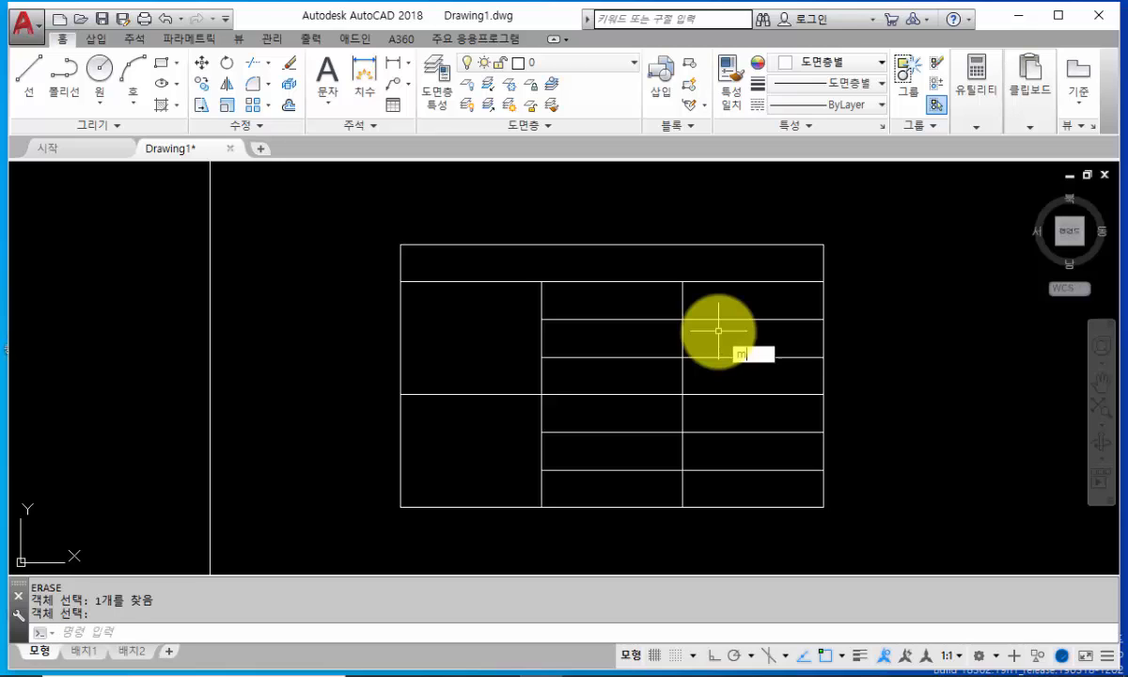
text(t)
key(Return)
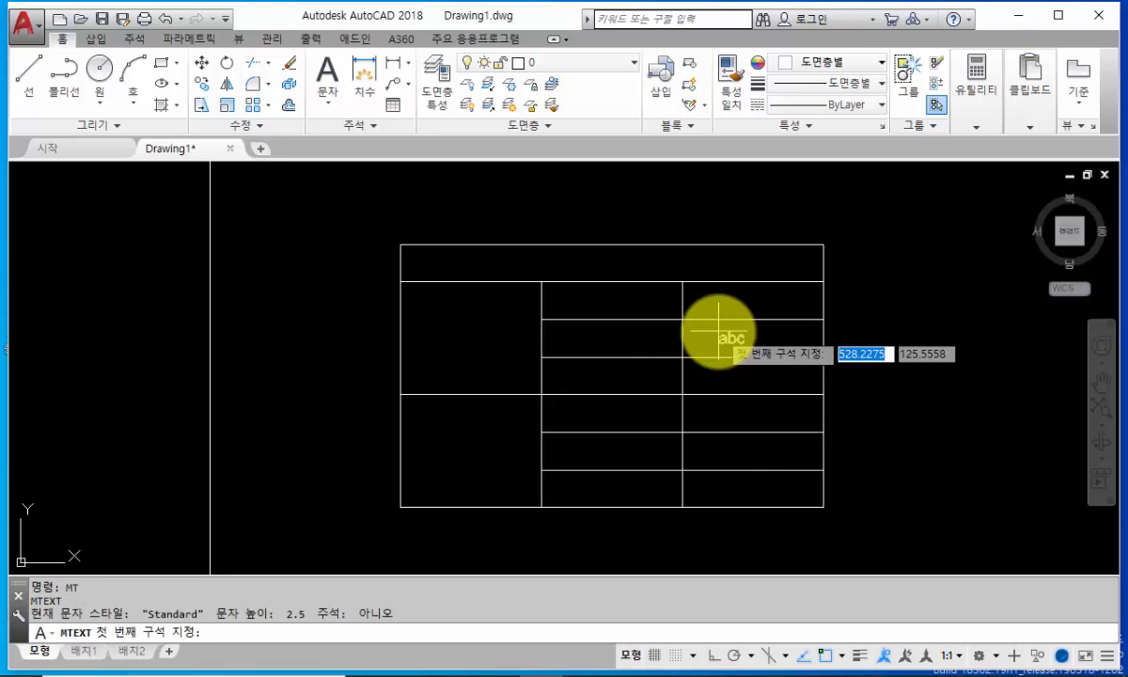
click(411, 245)
click(825, 283)
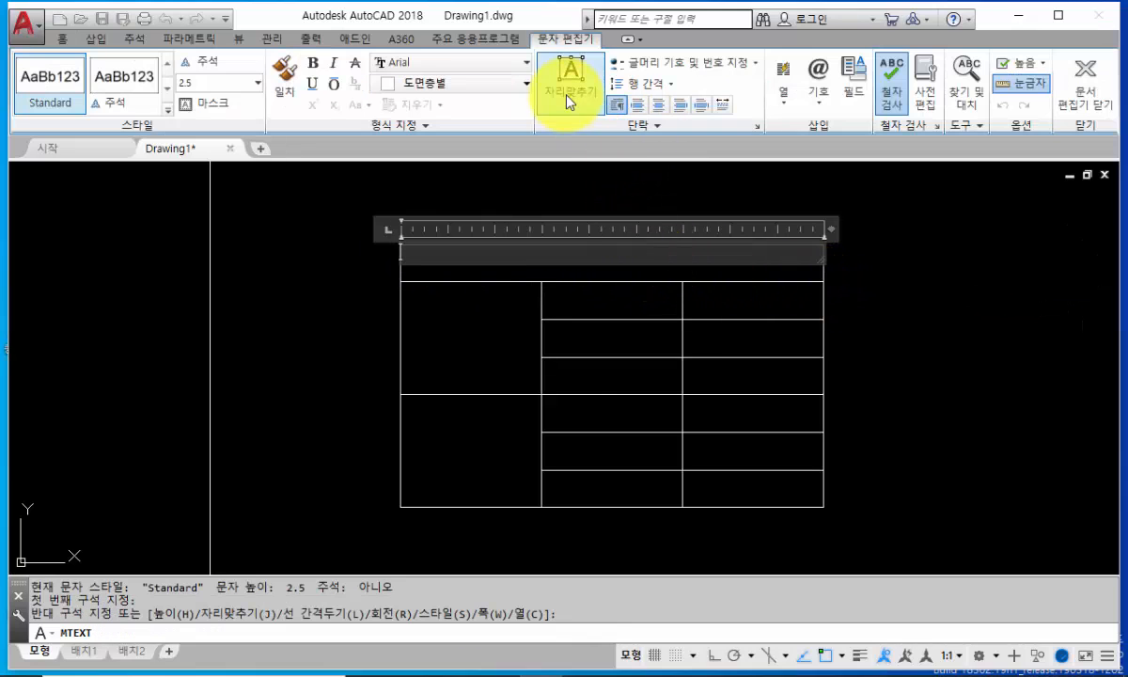
click(569, 98)
click(613, 213)
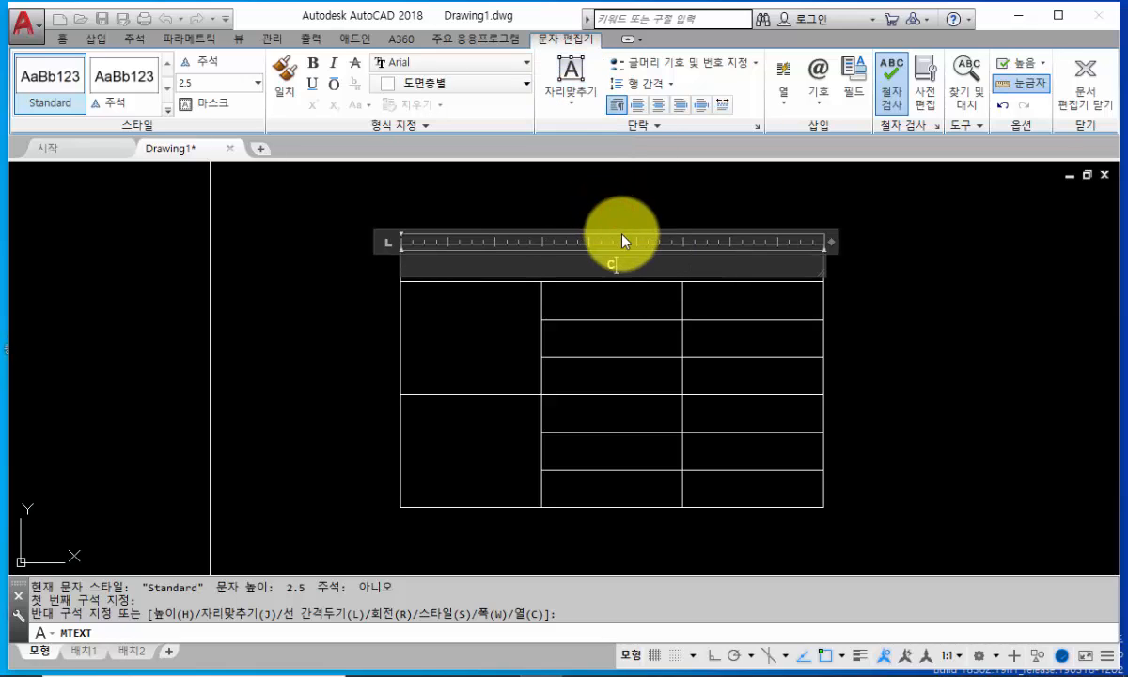
Step: Enter 체인, 스프로킷 요목표 as the title row's text and finish editing
text(체인)
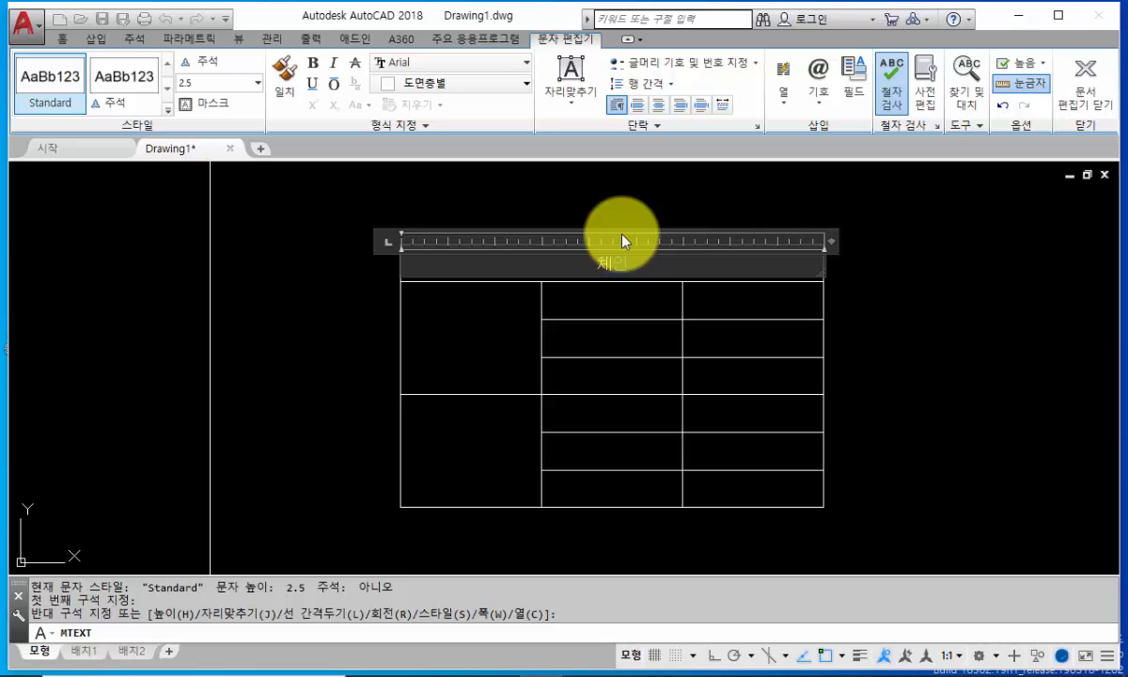
text(, 스프)
text(로킷 요)
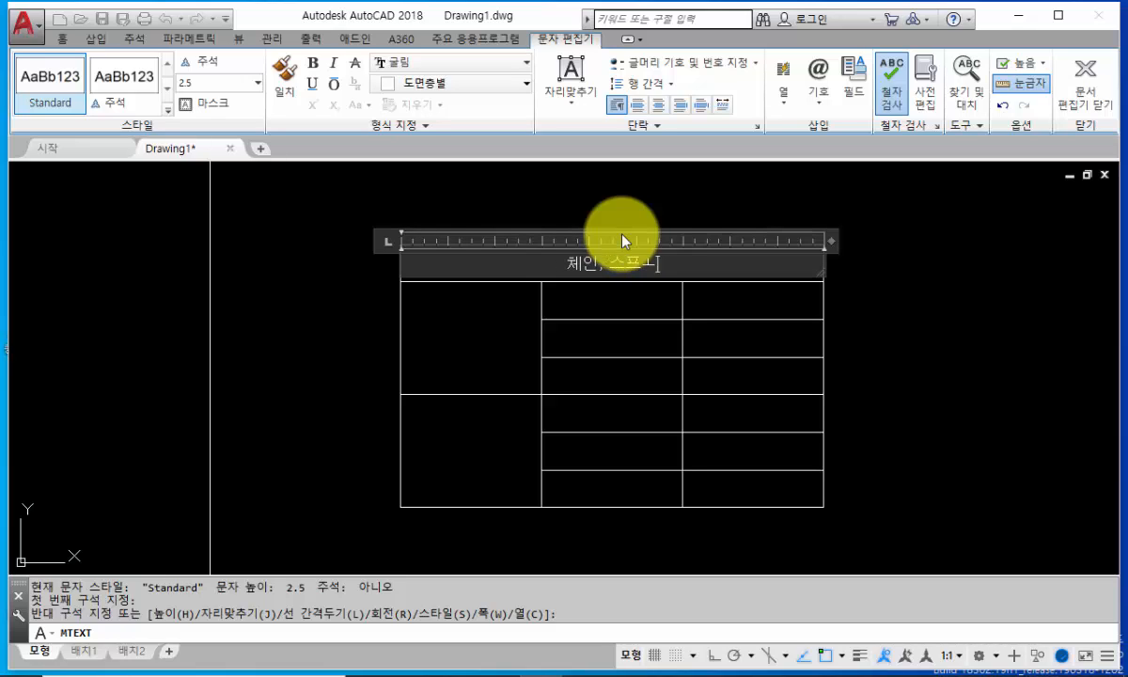
text(목료)
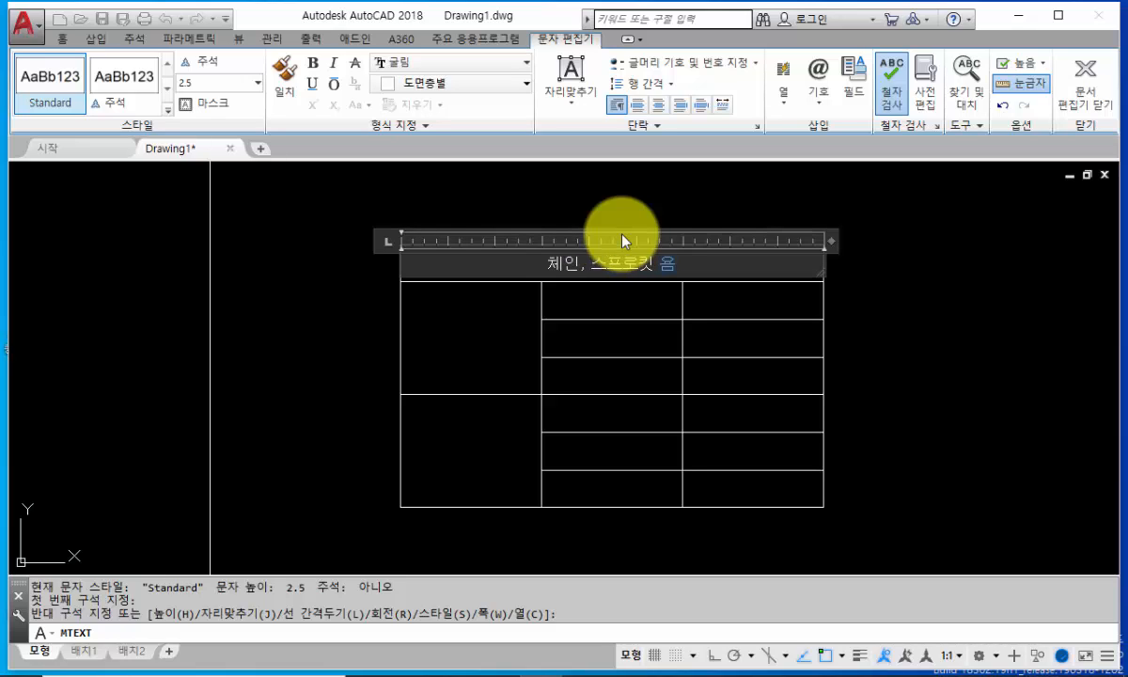
key(BackSpace)
key(BackSpace)
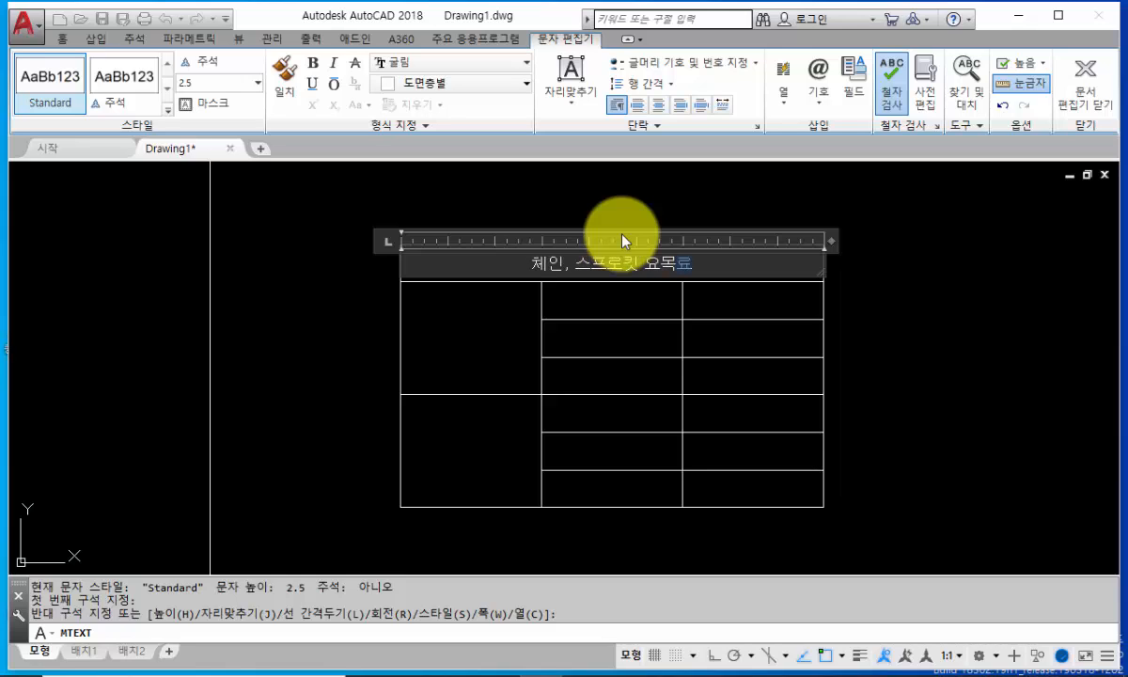
text(표)
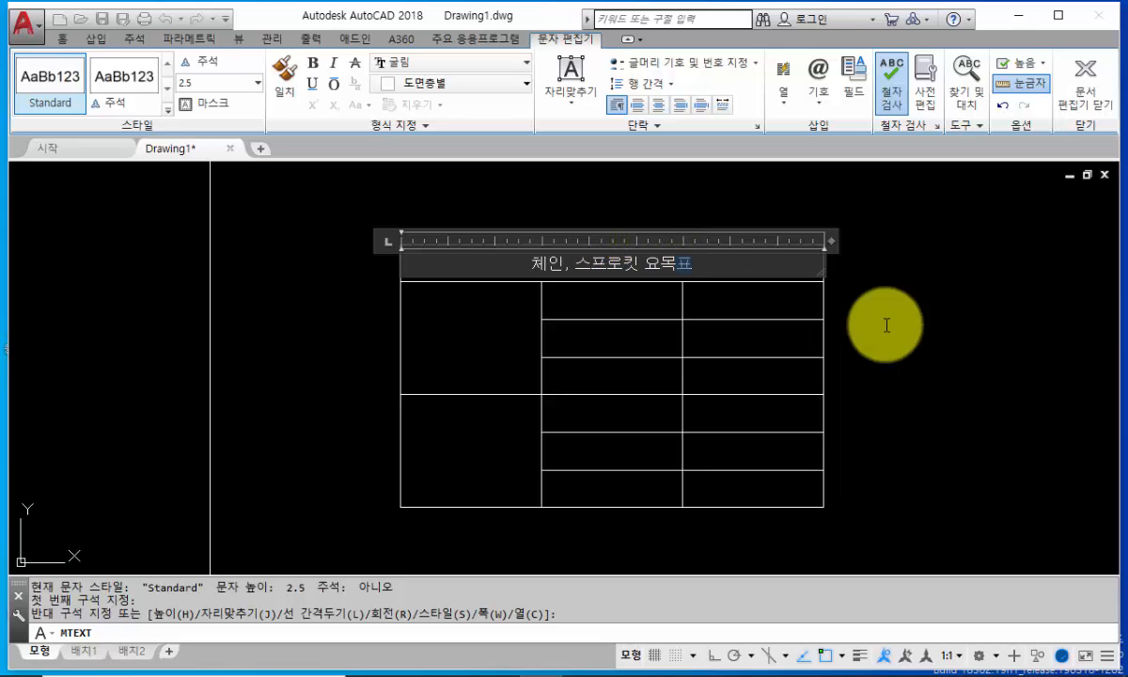
click(888, 321)
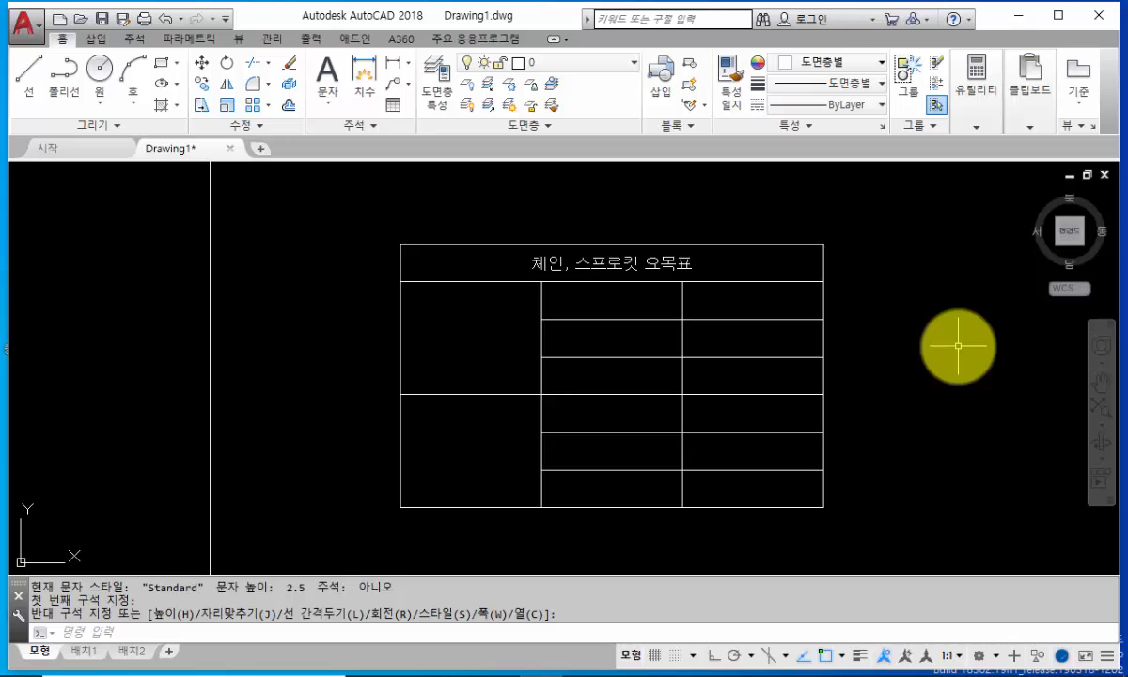
Step: Write 체 인 as Middle Center multiline text filling the upper merged cell of the table's first column
text(MT)
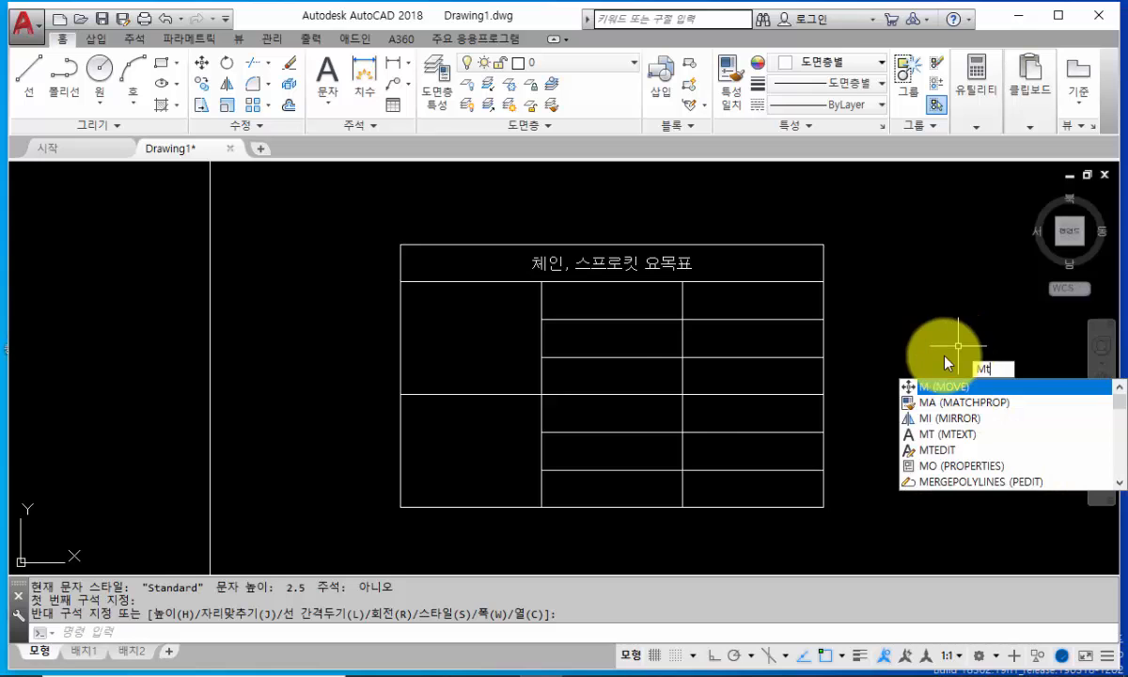
key(Return)
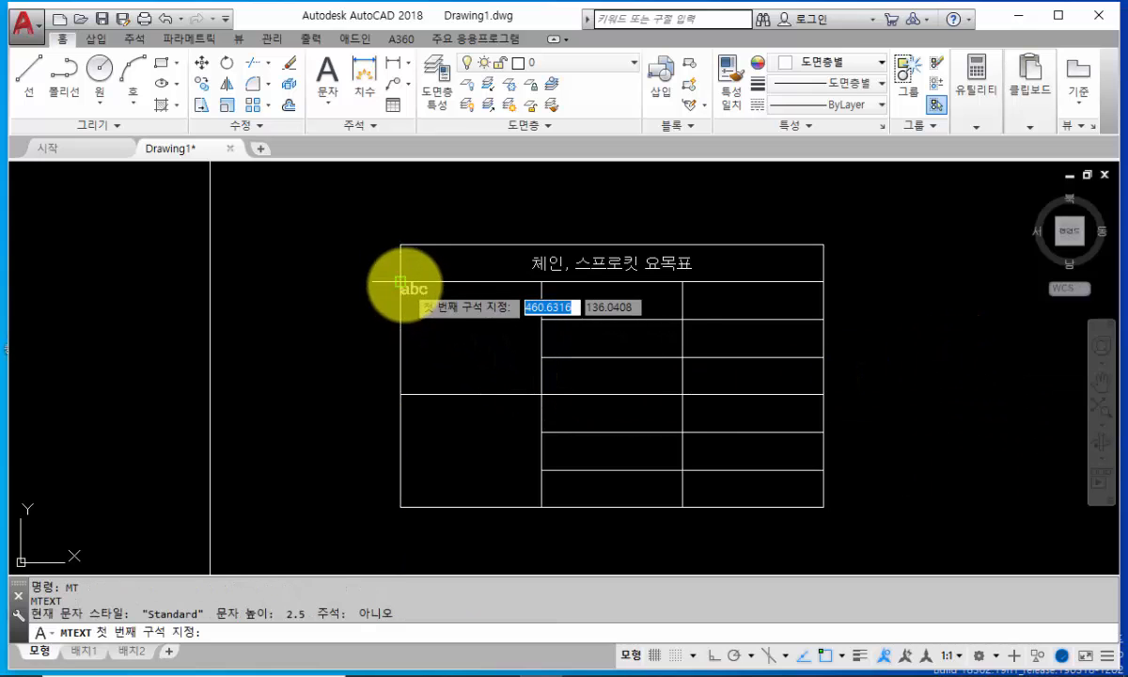
click(402, 282)
click(536, 388)
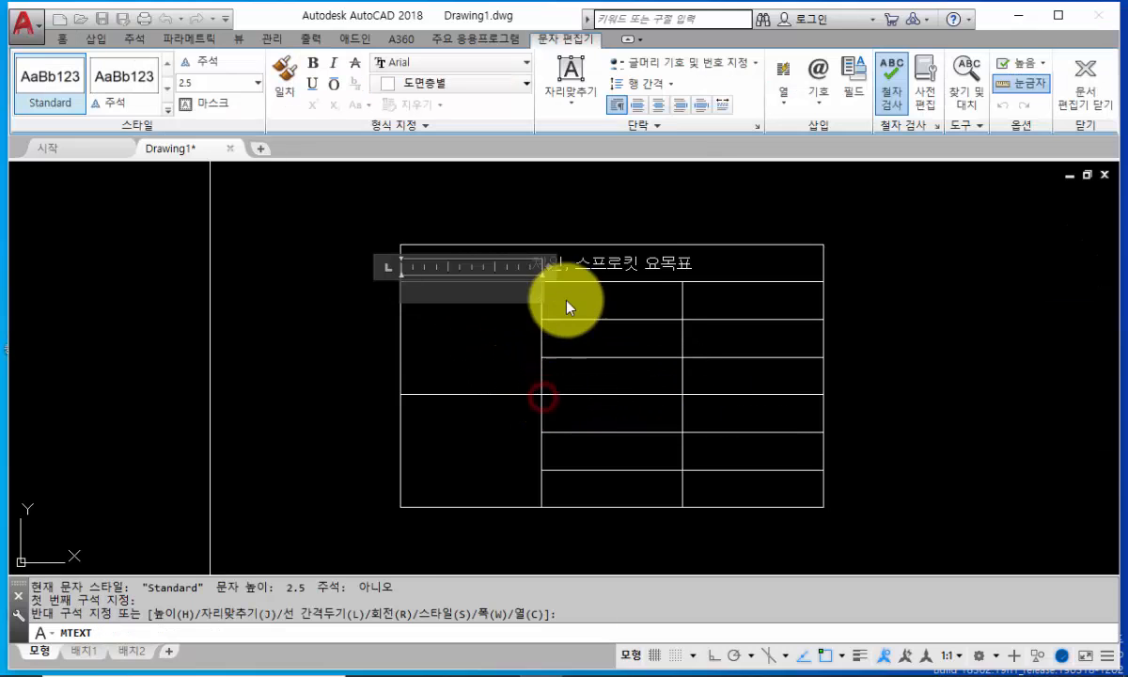
click(584, 90)
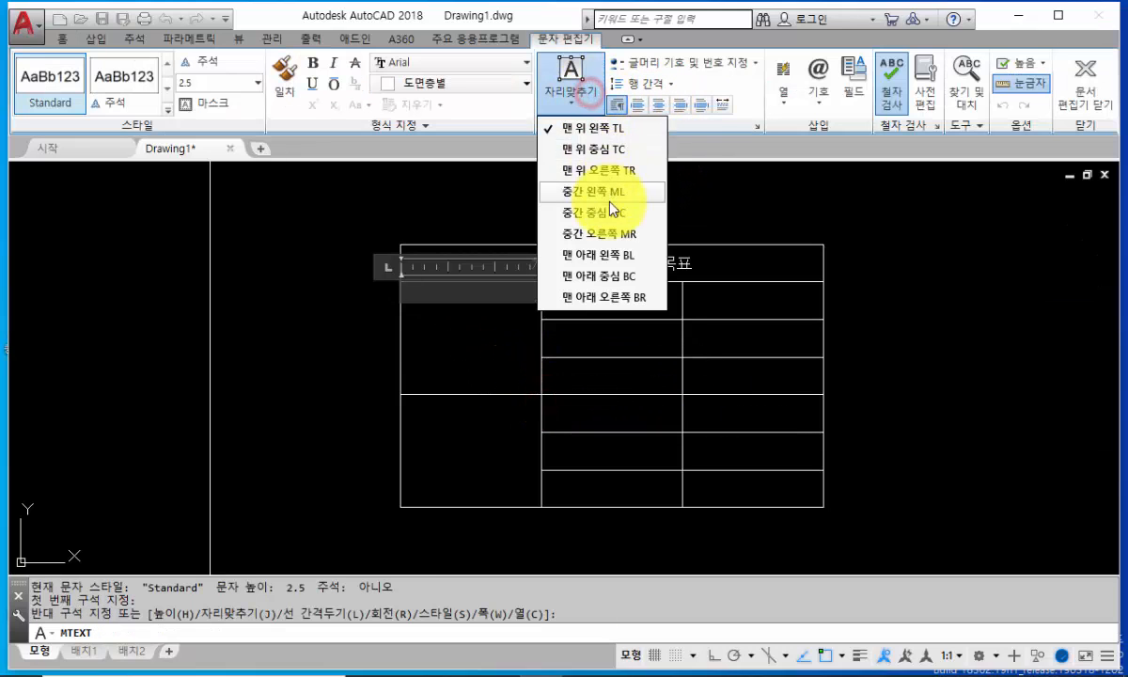
click(614, 216)
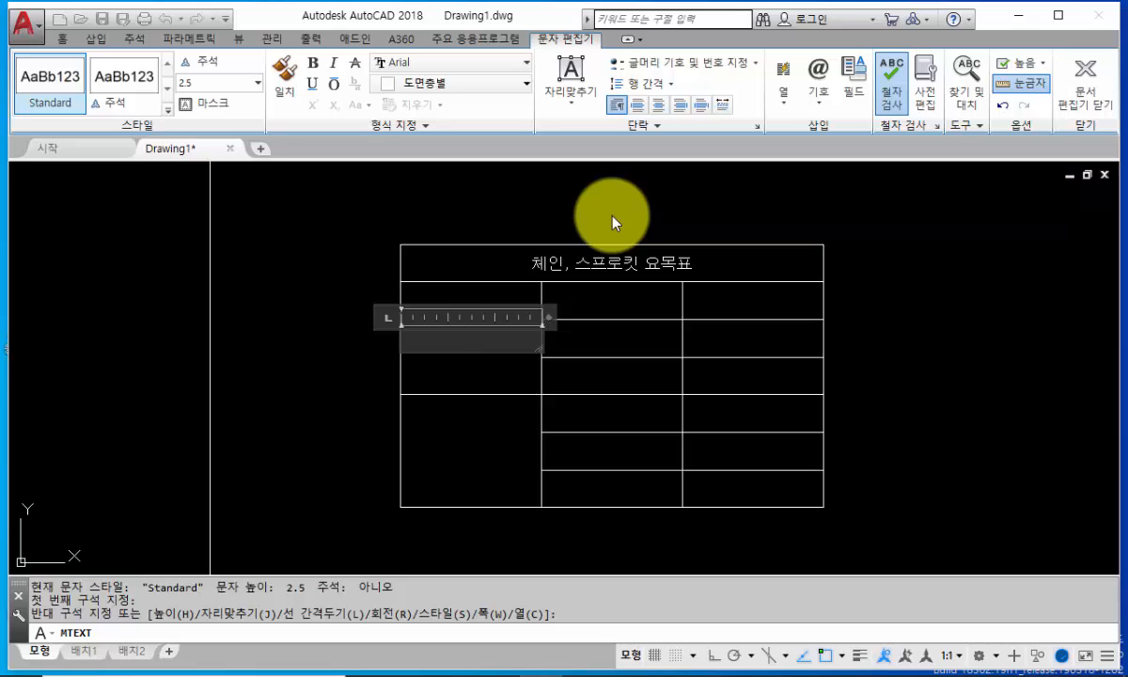
text(cpd)
key(BackSpace)
key(BackSpace)
key(BackSpace)
text(체인)
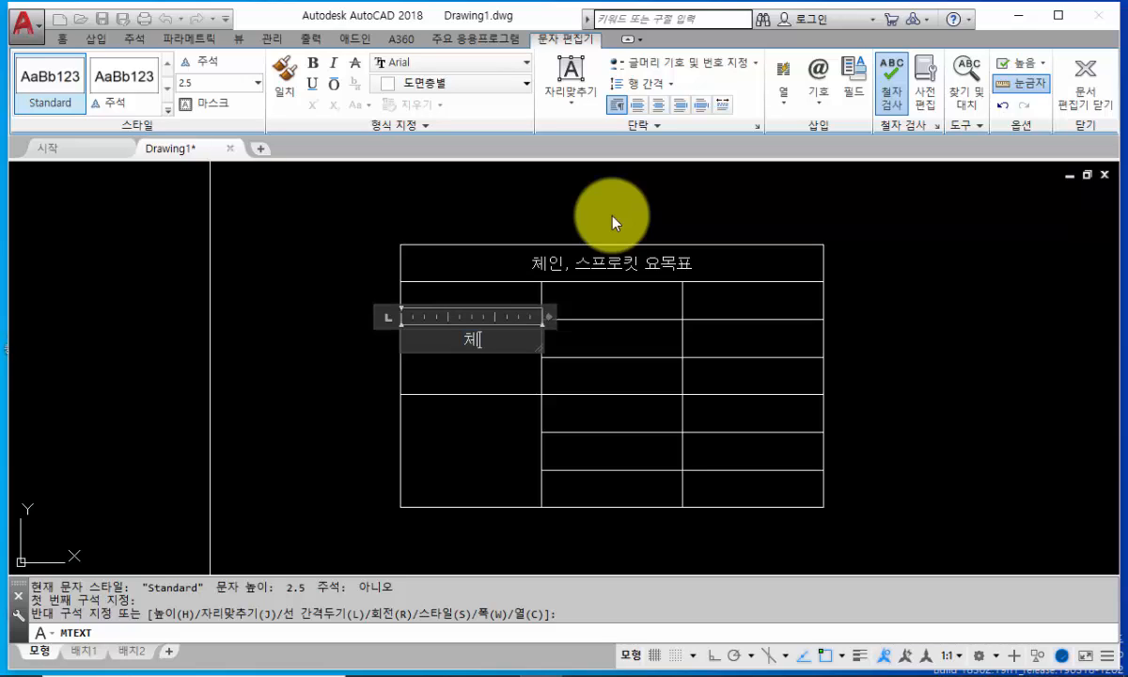
click(348, 360)
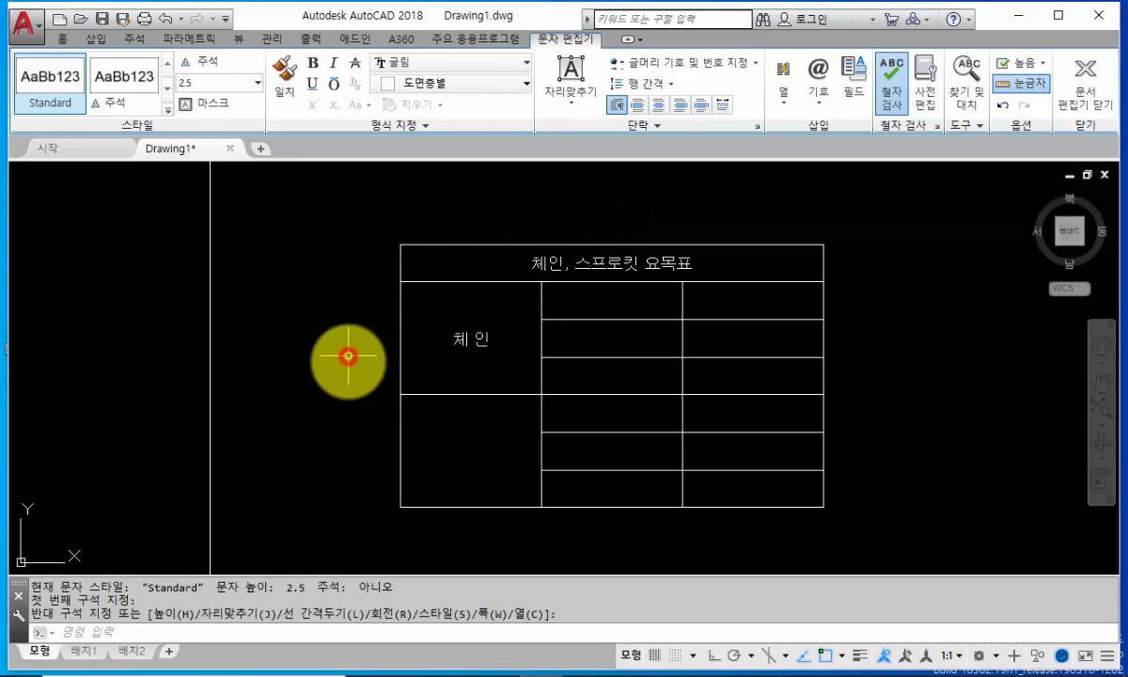
Step: Write 스프로킷 as Middle Center multiline text filling the lower merged cell of the first column
key(Return)
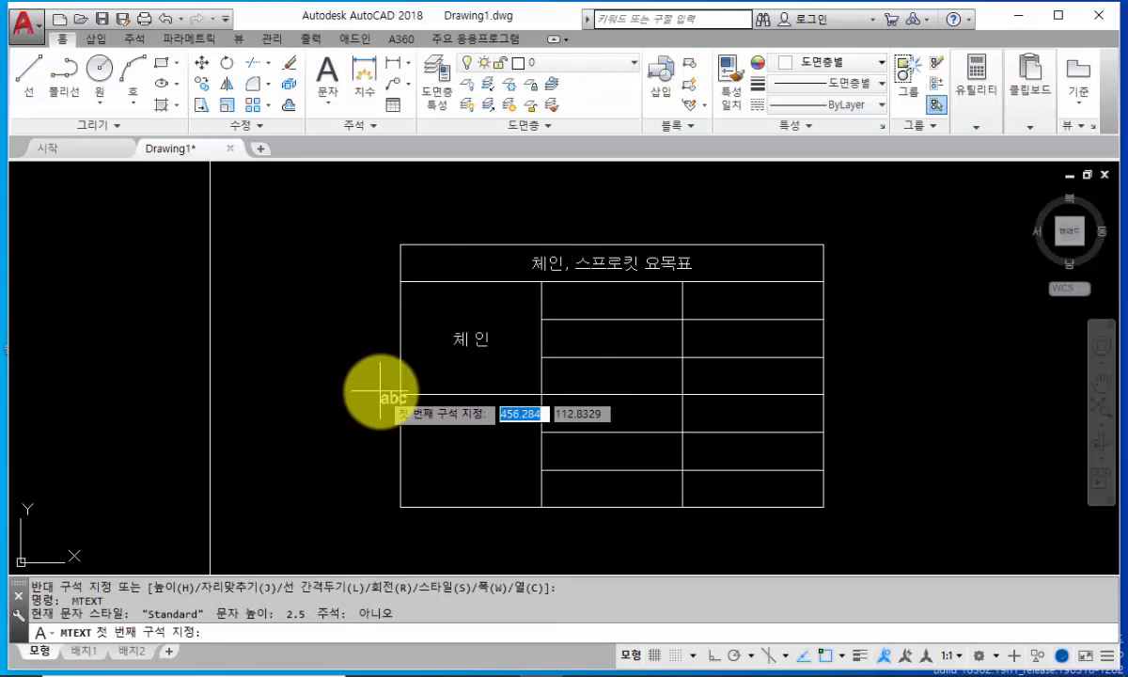
click(400, 395)
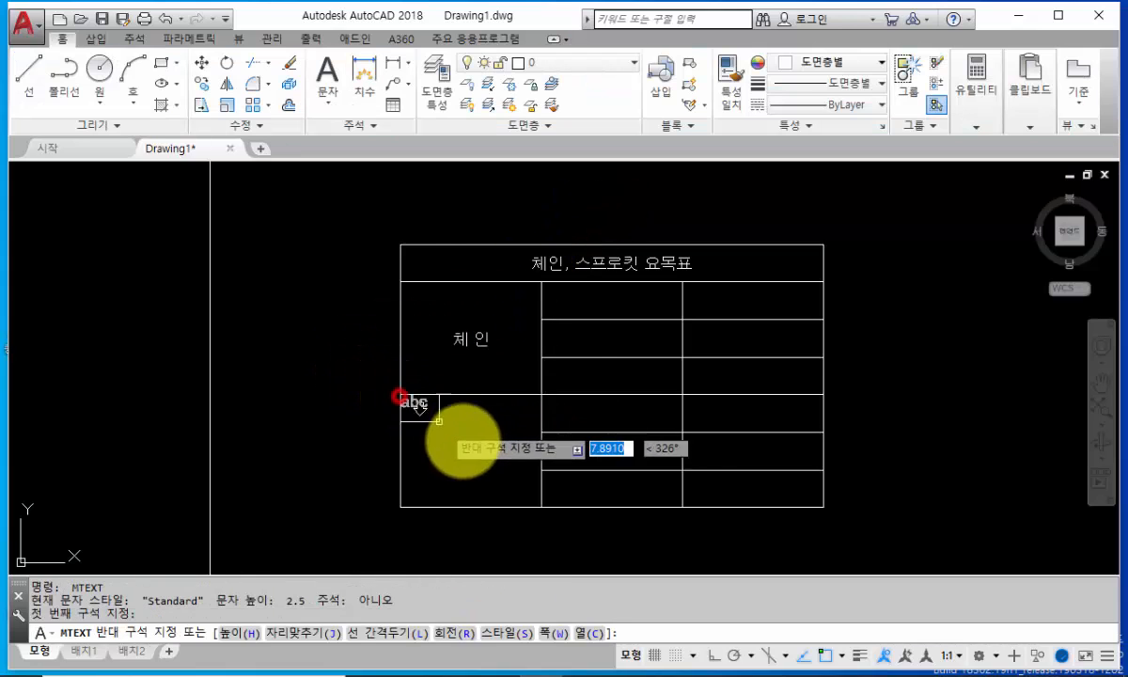
click(541, 503)
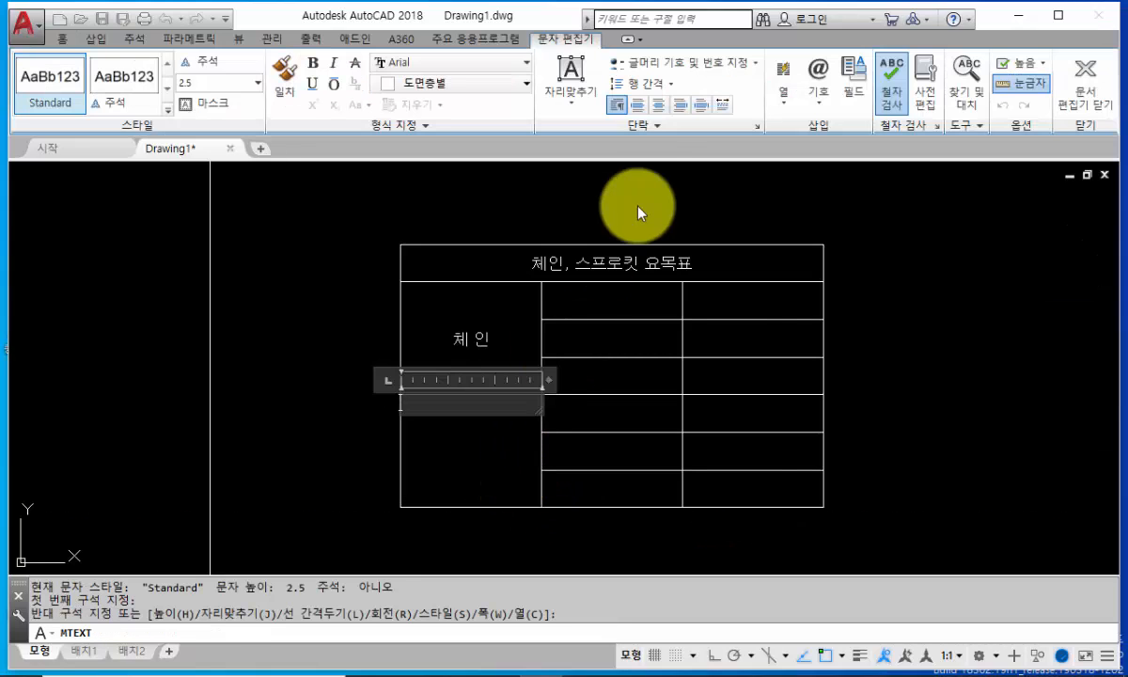
click(570, 89)
click(609, 208)
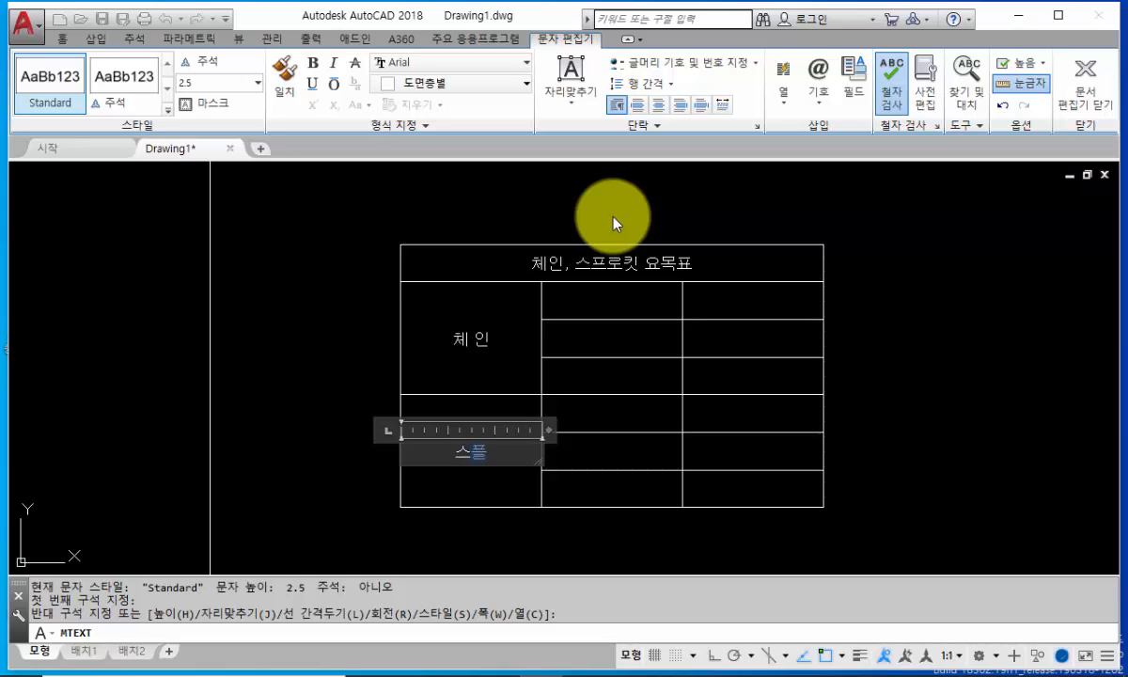
text(스프로킷)
click(944, 390)
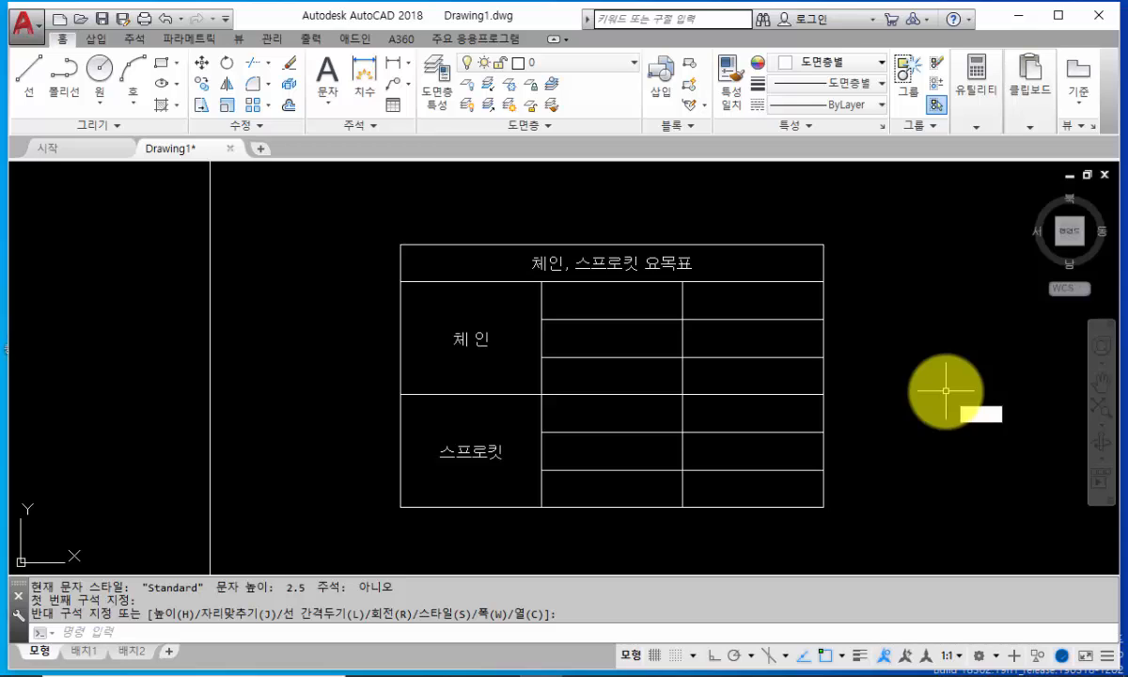
Step: Write a placeholder 1 as Middle Center multiline text in the middle column's first cell below the title row
key(Escape)
text(mt)
key(Return)
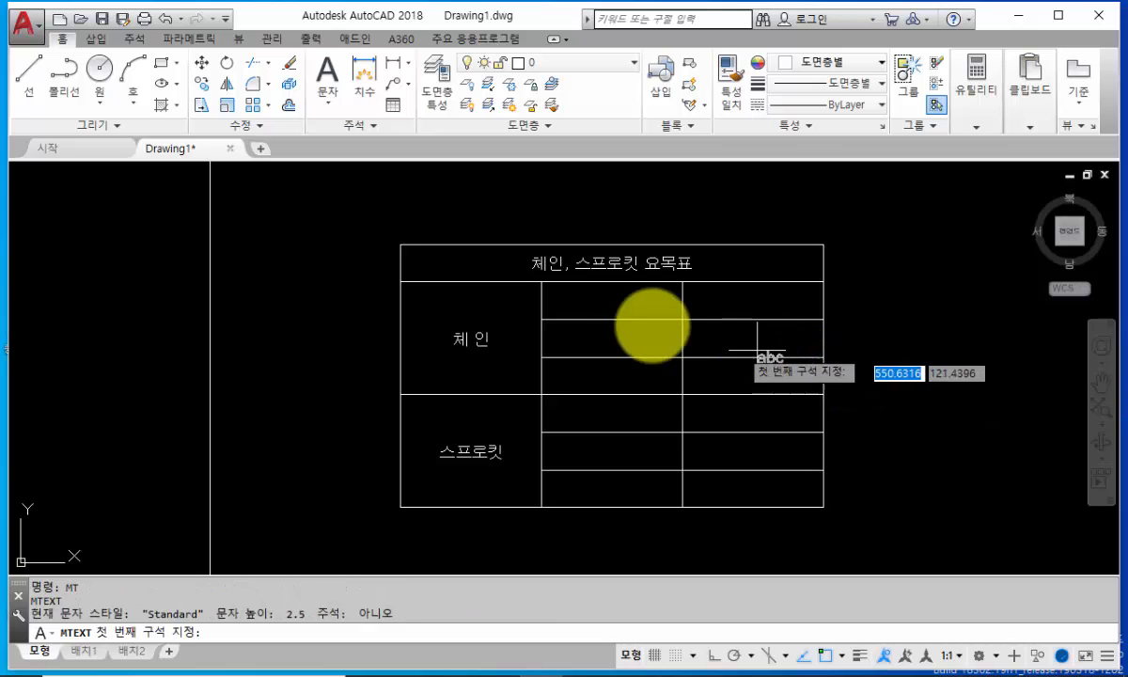
click(541, 282)
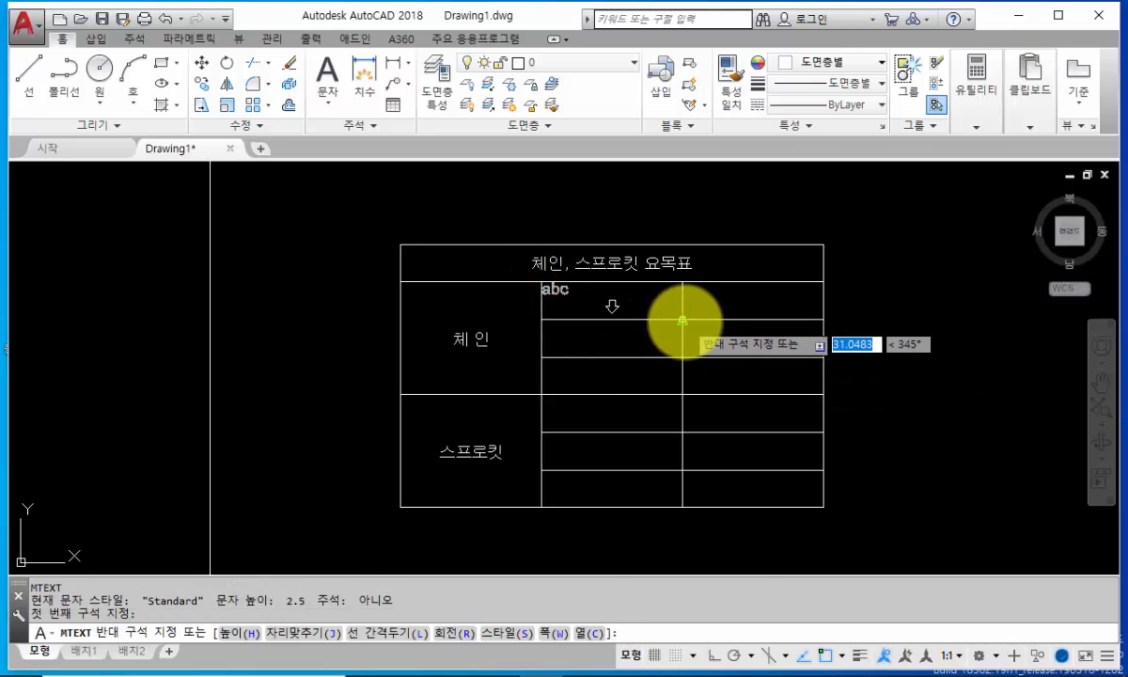
click(682, 320)
click(575, 94)
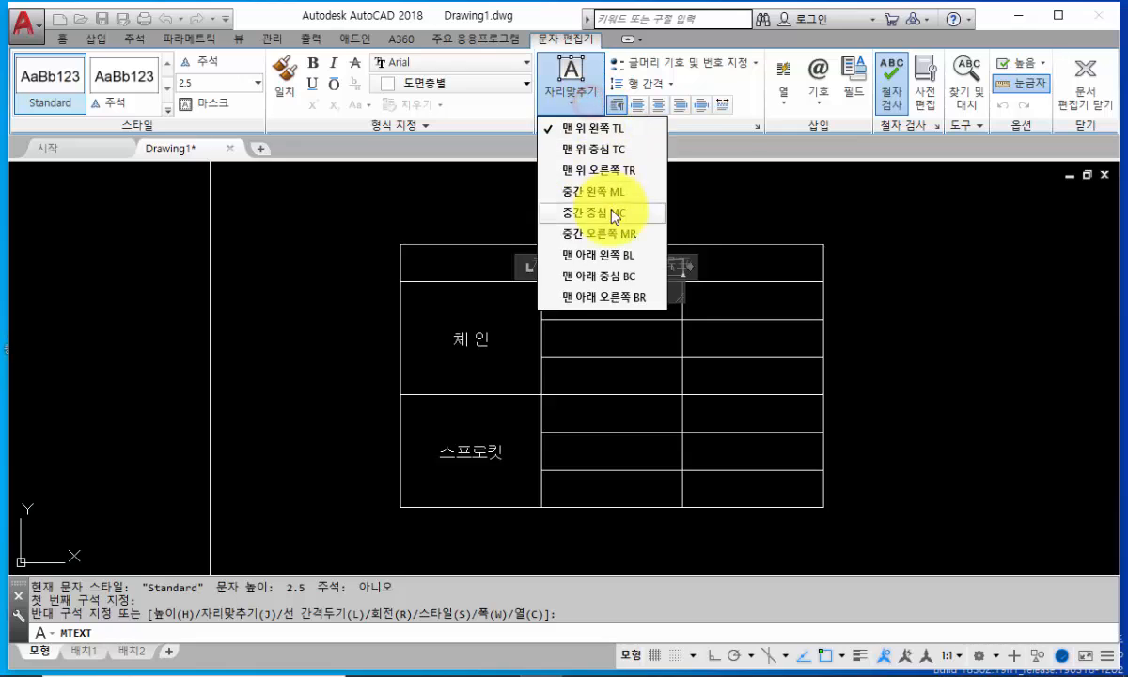
click(613, 212)
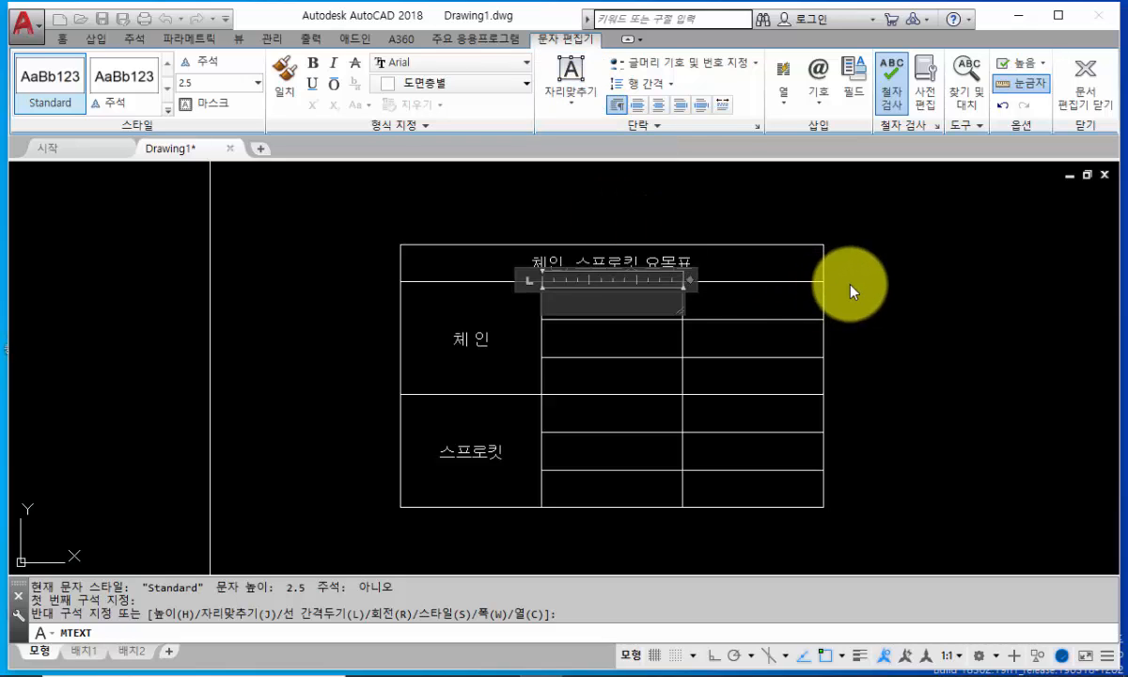
text(1)
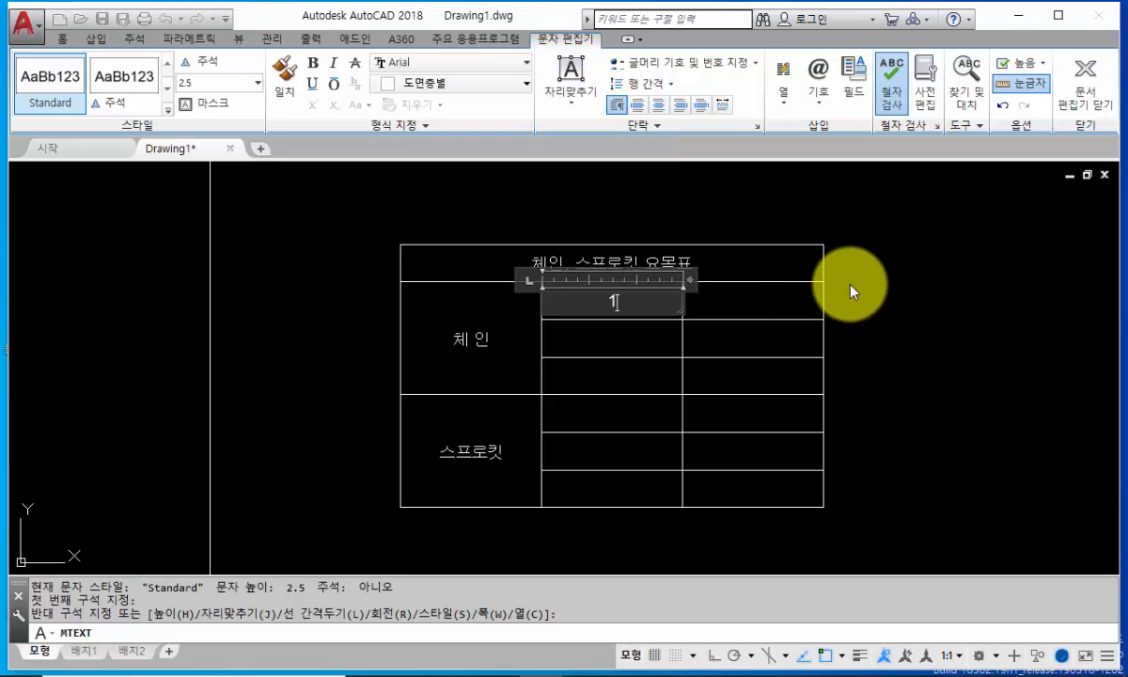
click(931, 329)
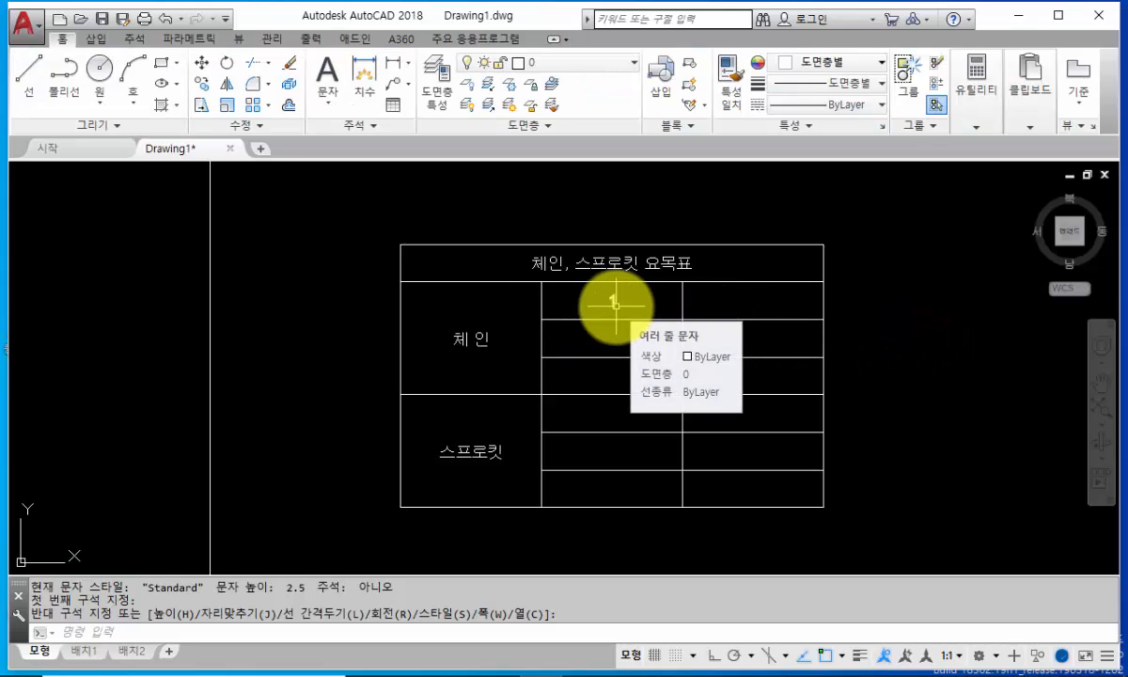
text(co)
key(Return)
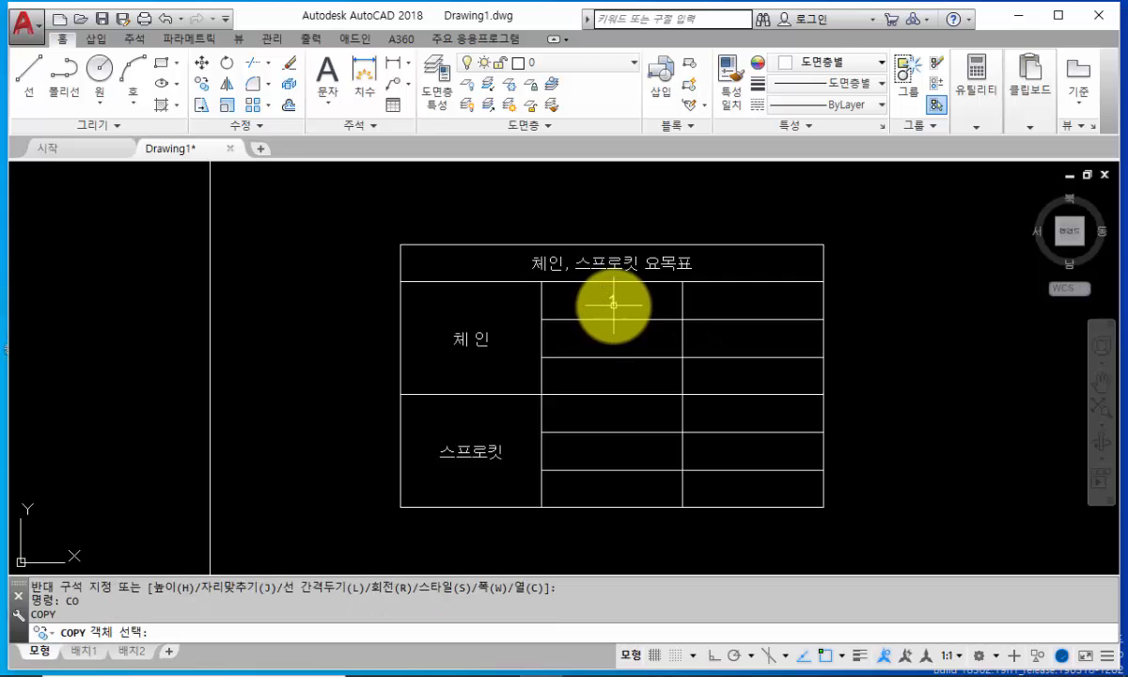
key(Escape)
key(Escape)
key(Escape)
Step: Copy the placeholder 1 from its cell's lower-left corner into the five cells below it in the middle column
text(co)
key(Return)
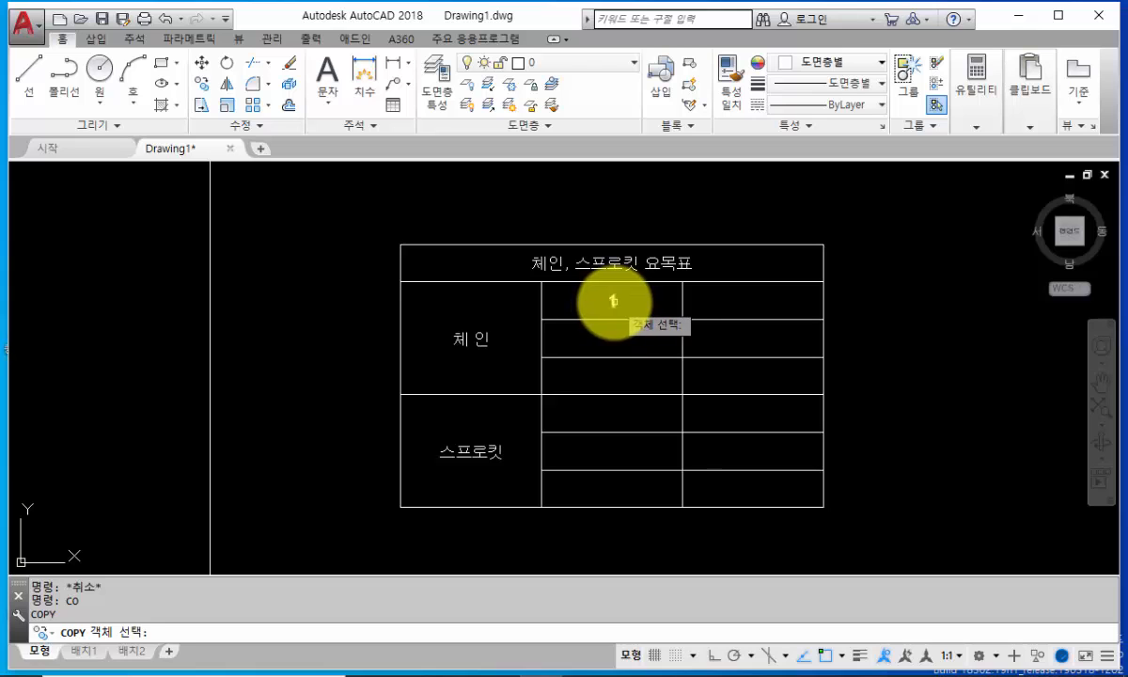
click(612, 301)
key(Return)
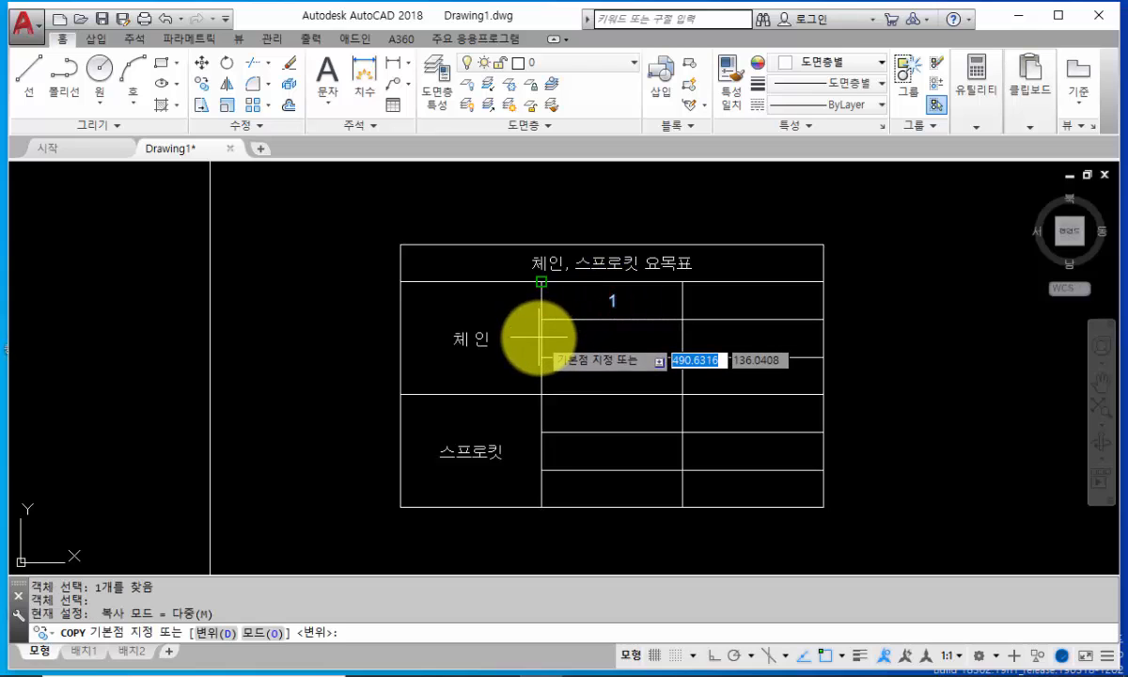
click(540, 326)
click(540, 367)
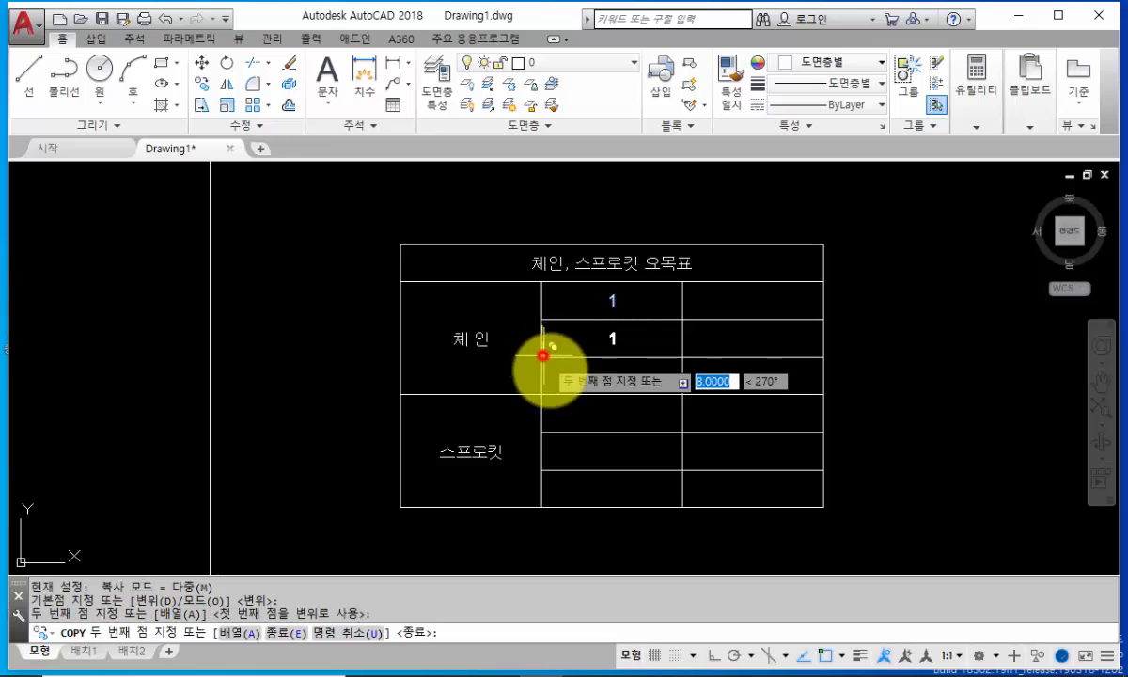
click(543, 395)
click(544, 431)
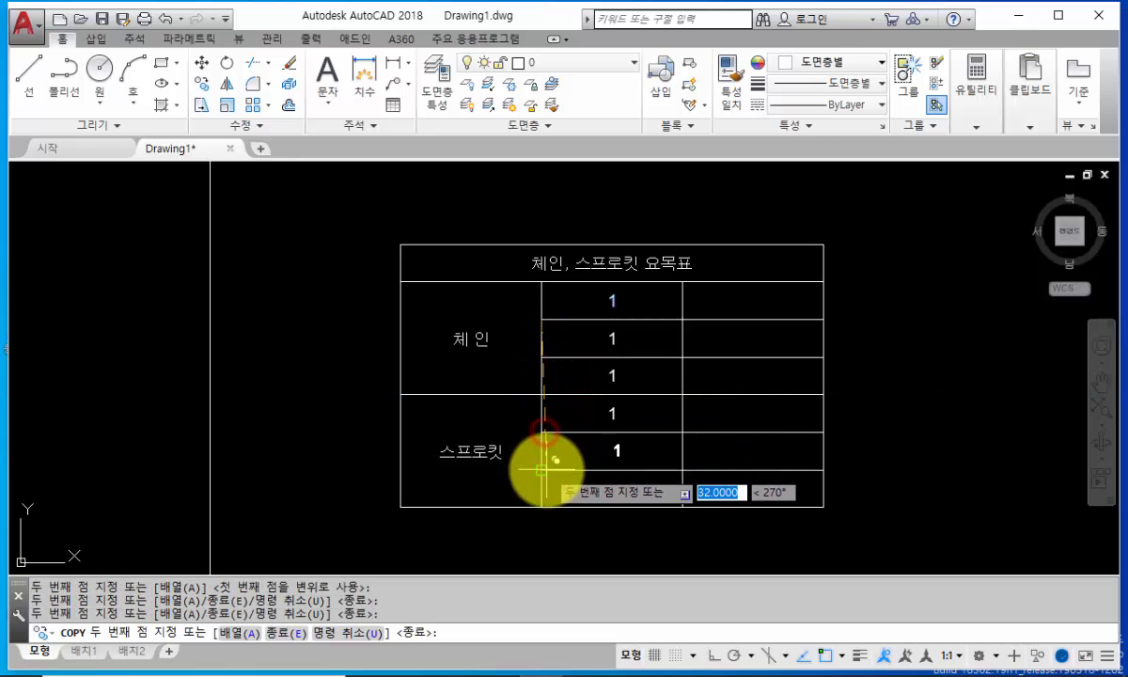
click(544, 468)
click(543, 507)
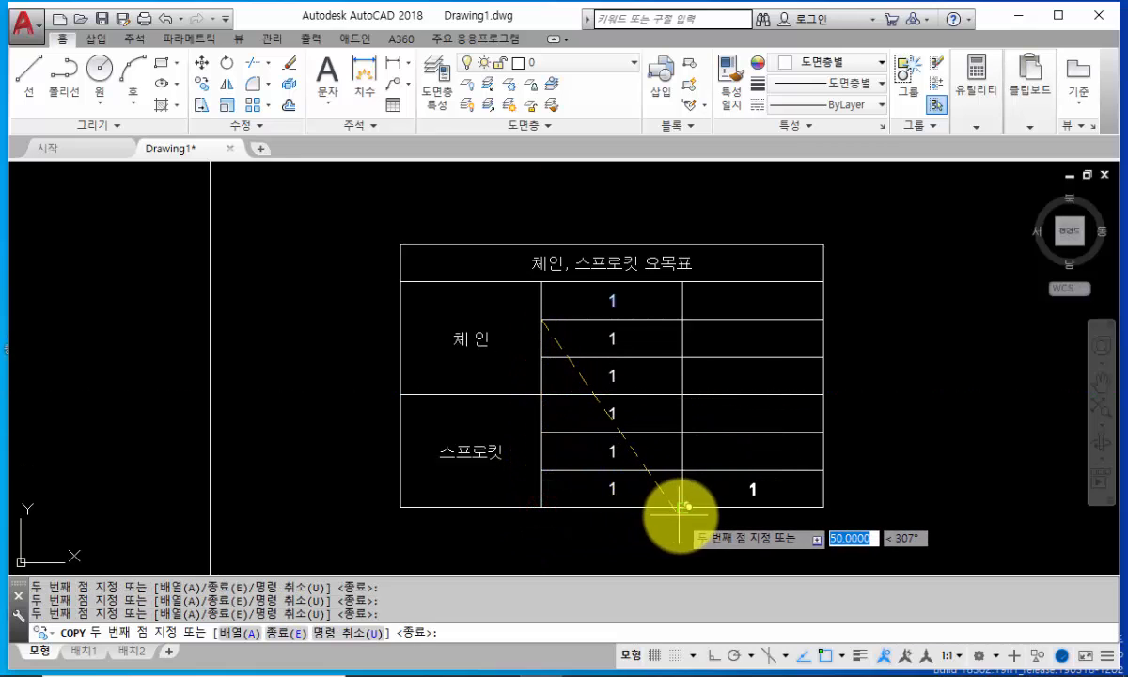
Step: Copy the placeholder 1 into all six cells of the table's third column below the title row and finish copying
click(679, 513)
click(683, 474)
click(683, 436)
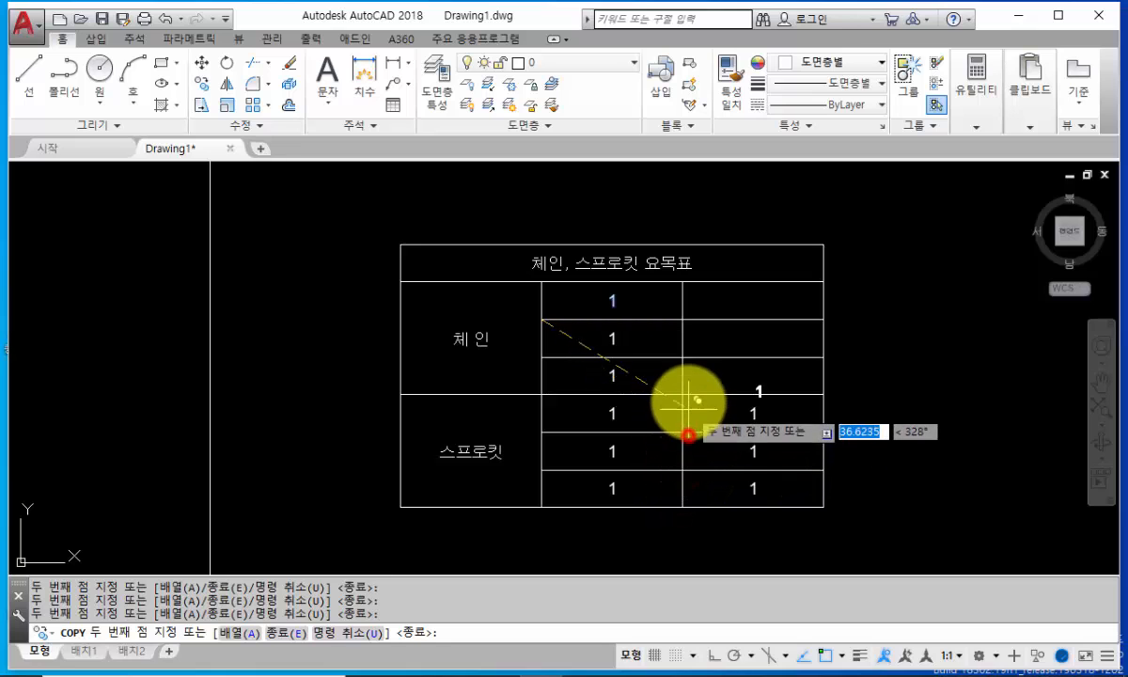
click(684, 396)
click(684, 360)
click(677, 321)
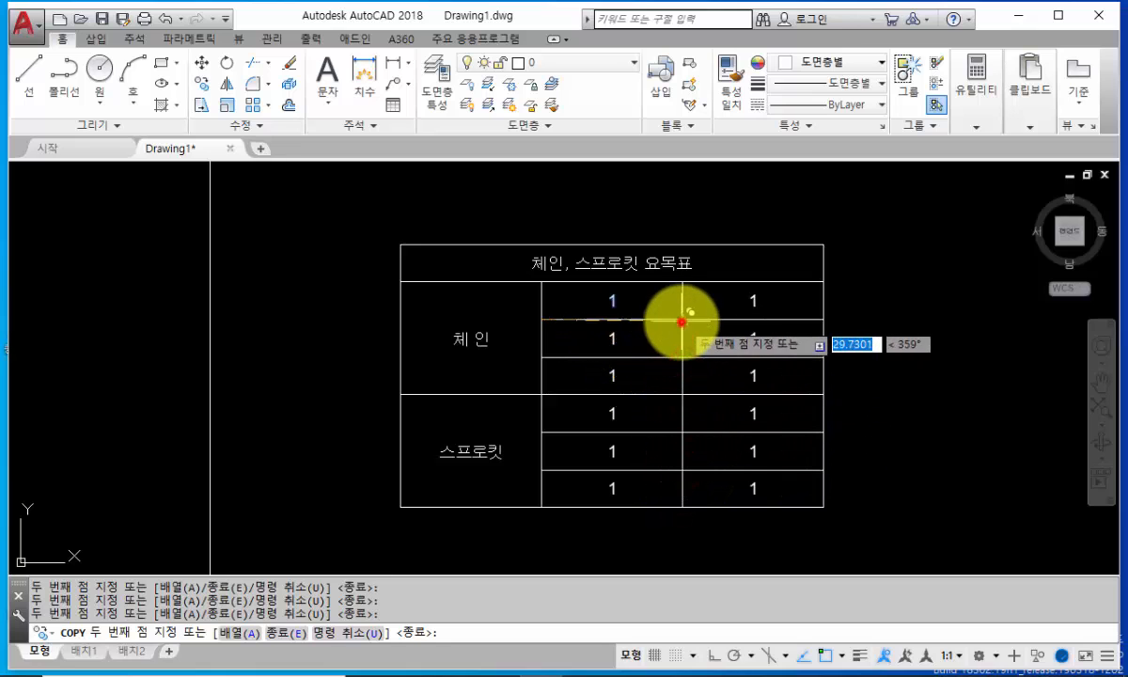
key(Return)
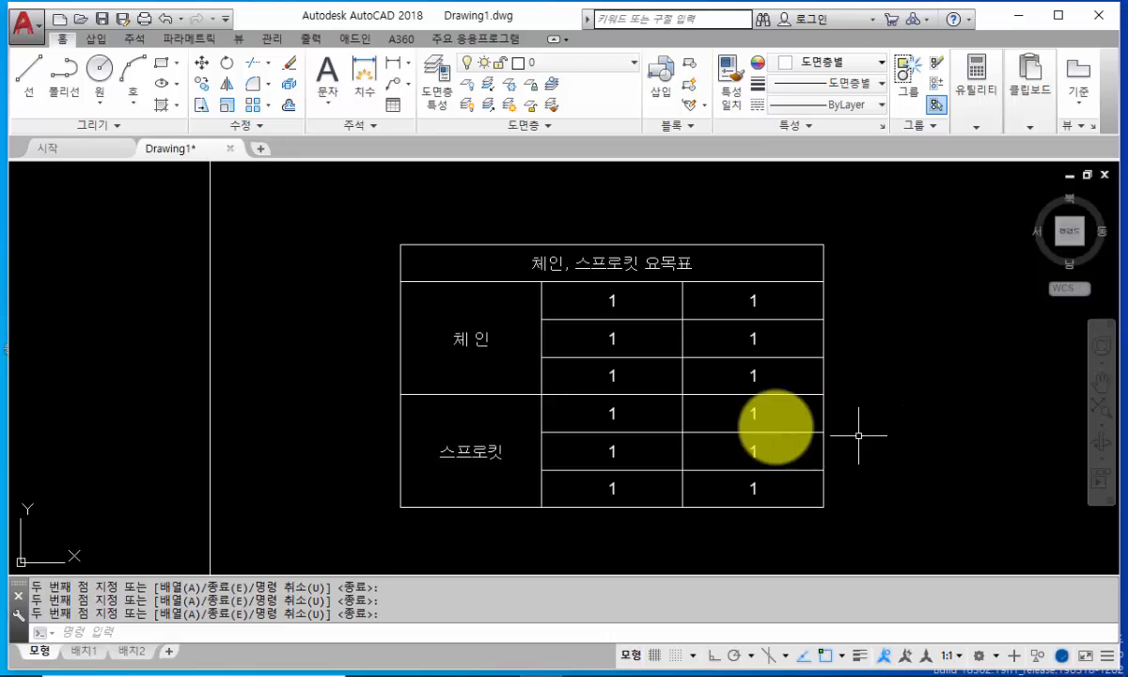
Step: Replace the placeholder in the middle column's first cell below the title row with the label 호 칭
double_click(611, 302)
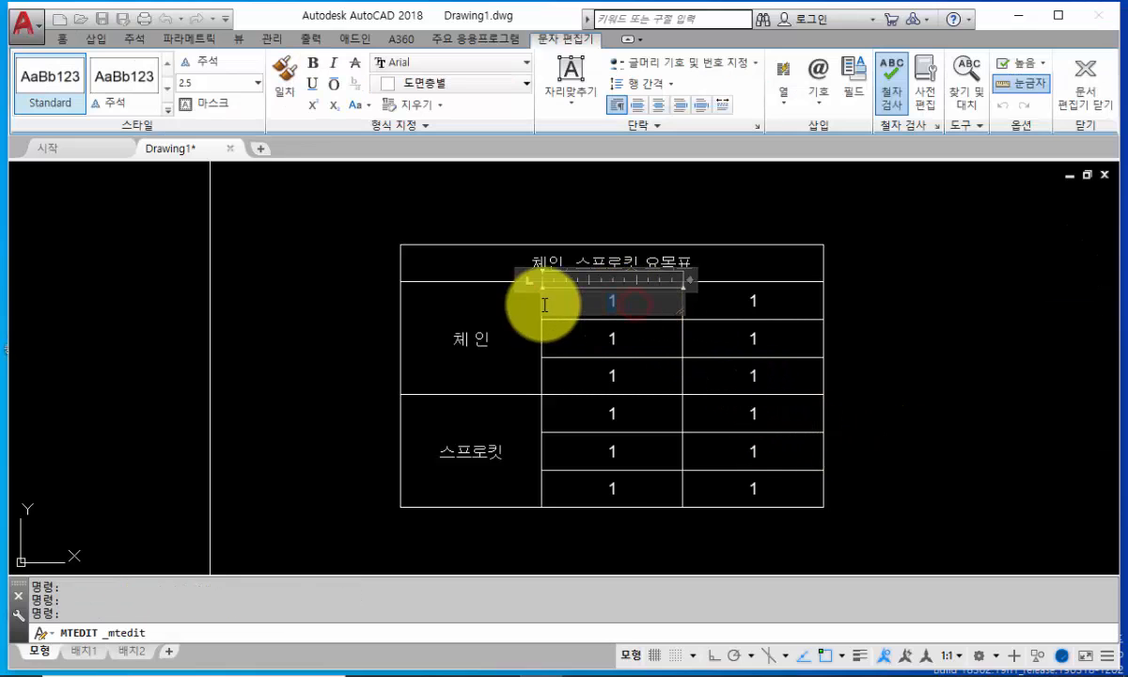
text(gh)
key(BackSpace)
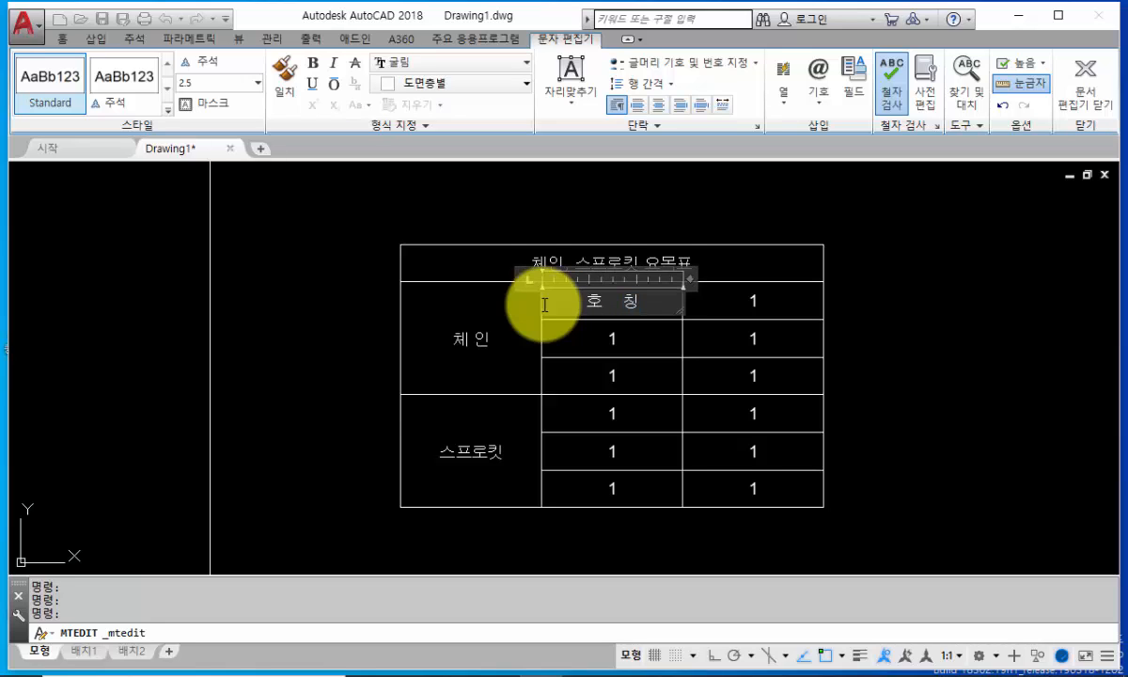
click(377, 388)
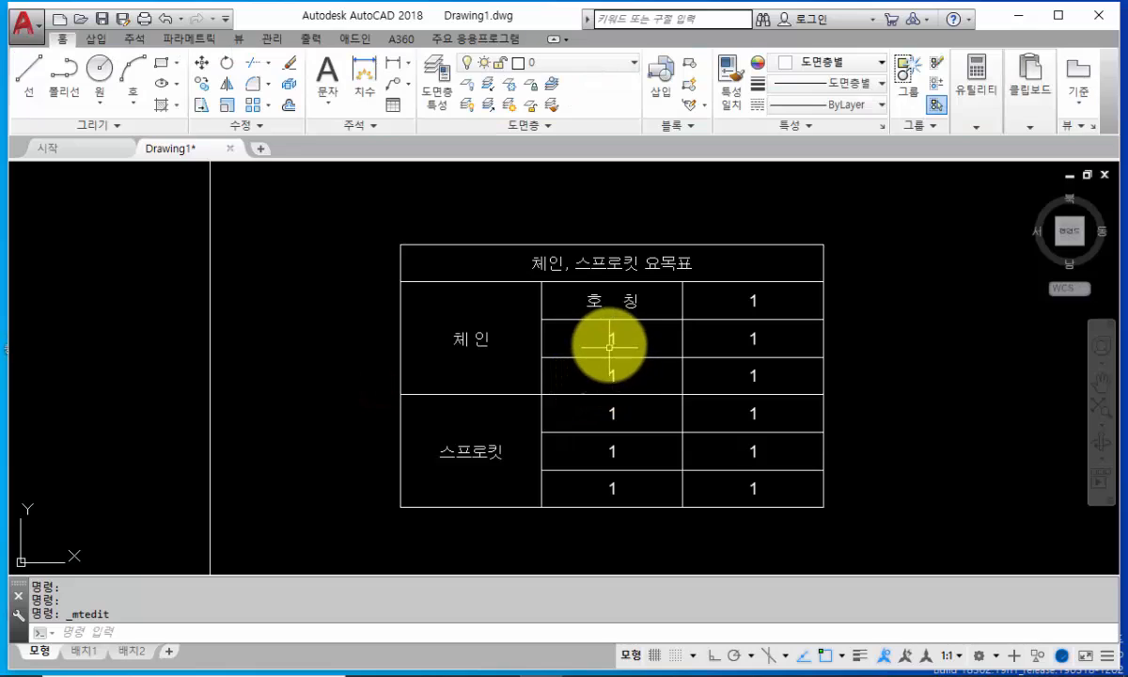
Step: Replace the middle column's second and third 체 인 placeholders with the labels 원 주 피 치 and 롤 러 직 경
double_click(612, 338)
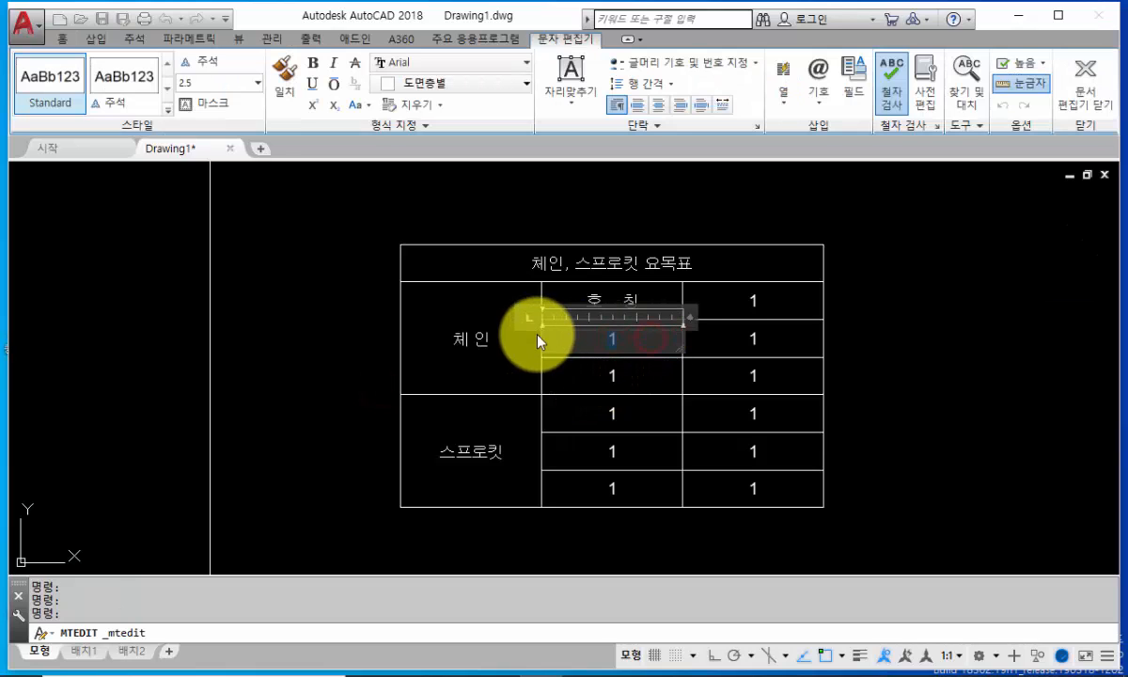
text(원ㅍ)
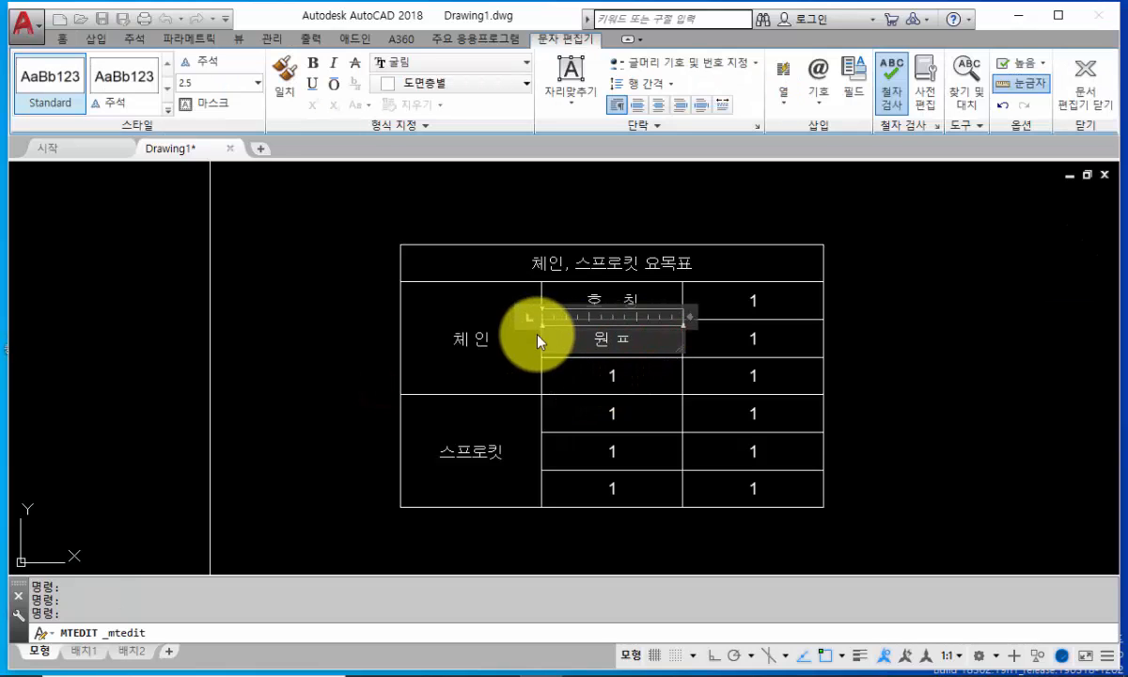
key(BackSpace)
text(주피치)
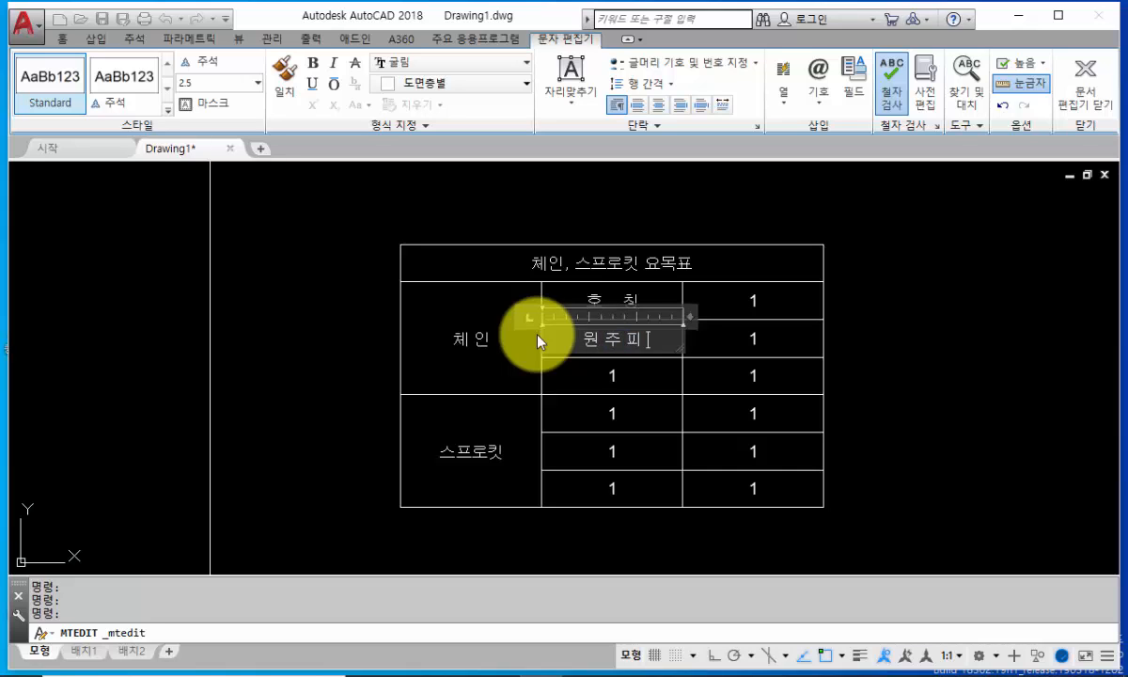
click(936, 353)
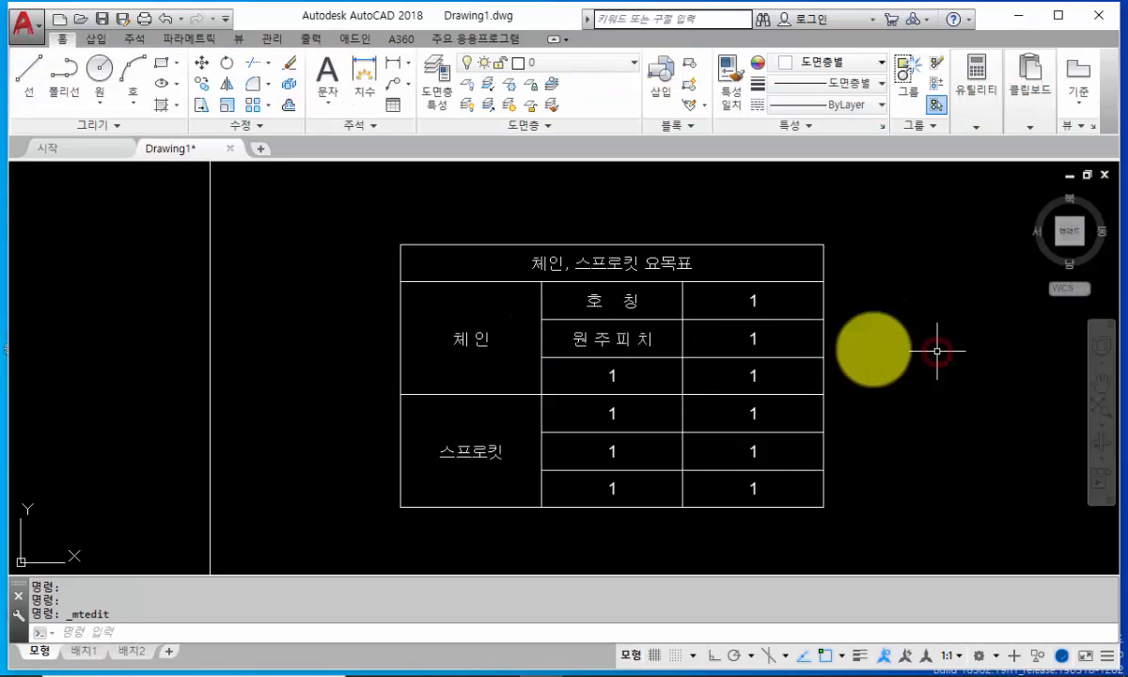
double_click(612, 372)
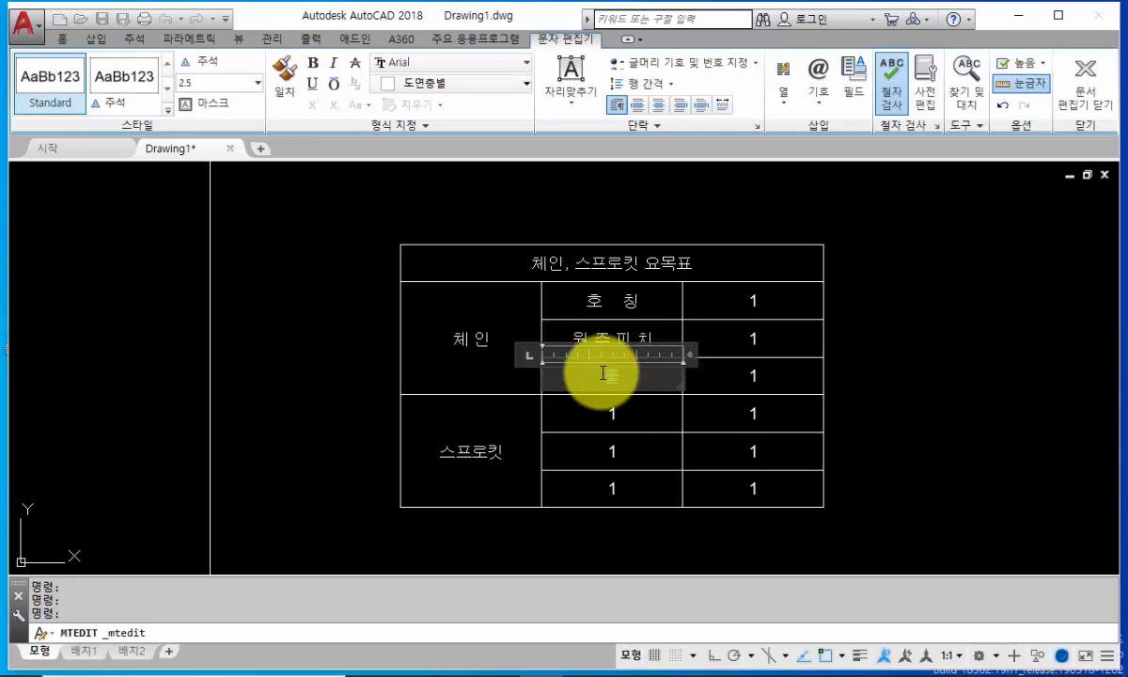
text(롤러직격)
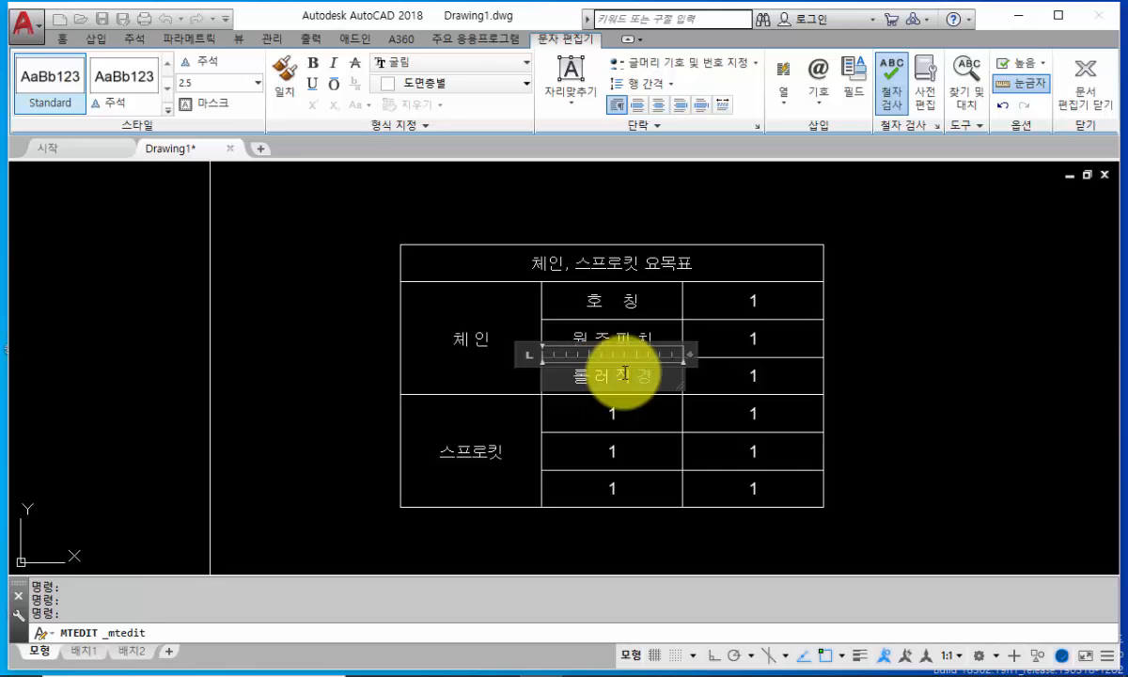
click(955, 426)
Step: Replace the middle column's first two 스프로킷 placeholders with the labels 잇 수 and 치 형
double_click(608, 416)
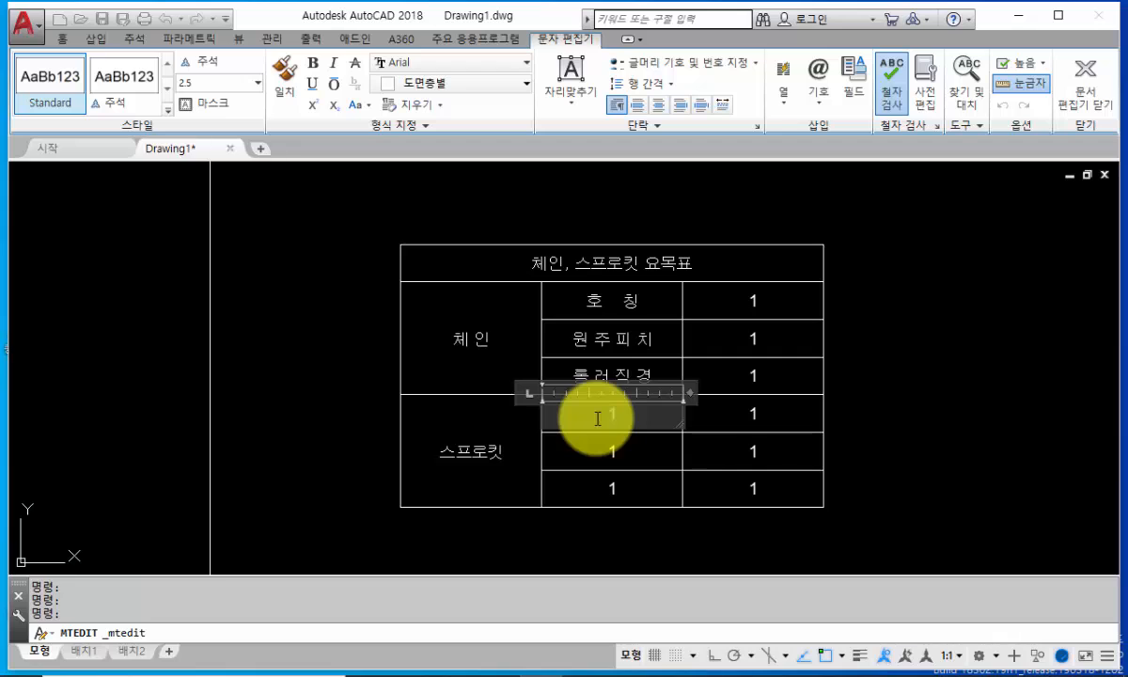
text(이)
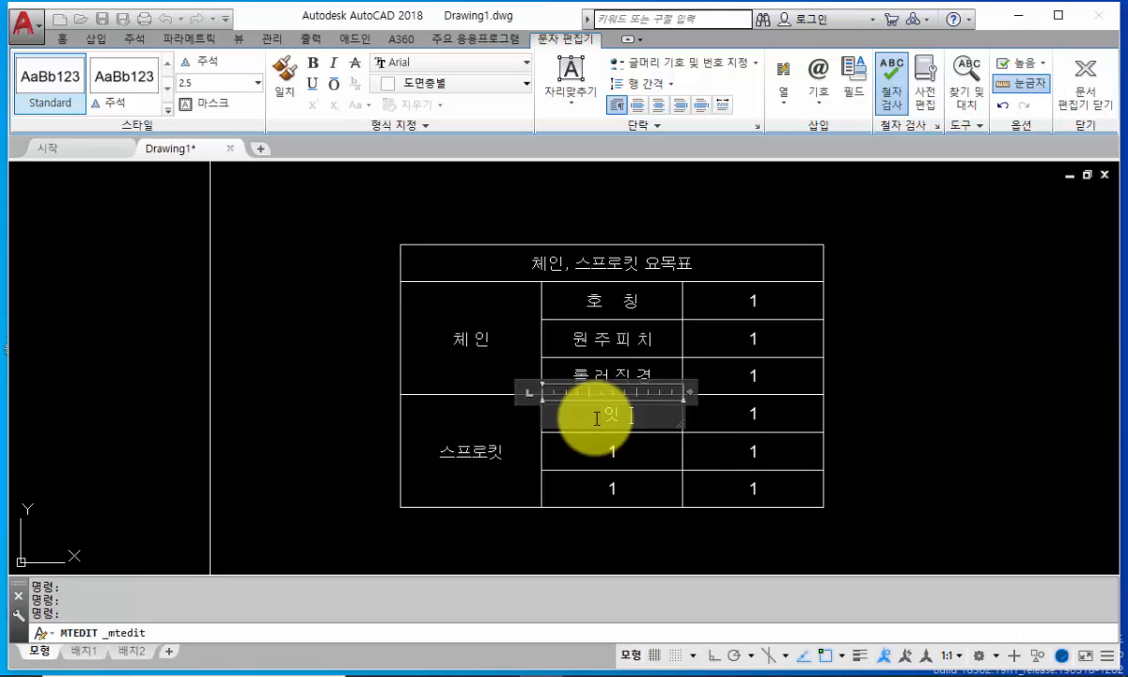
text(ㅅ 수)
click(887, 447)
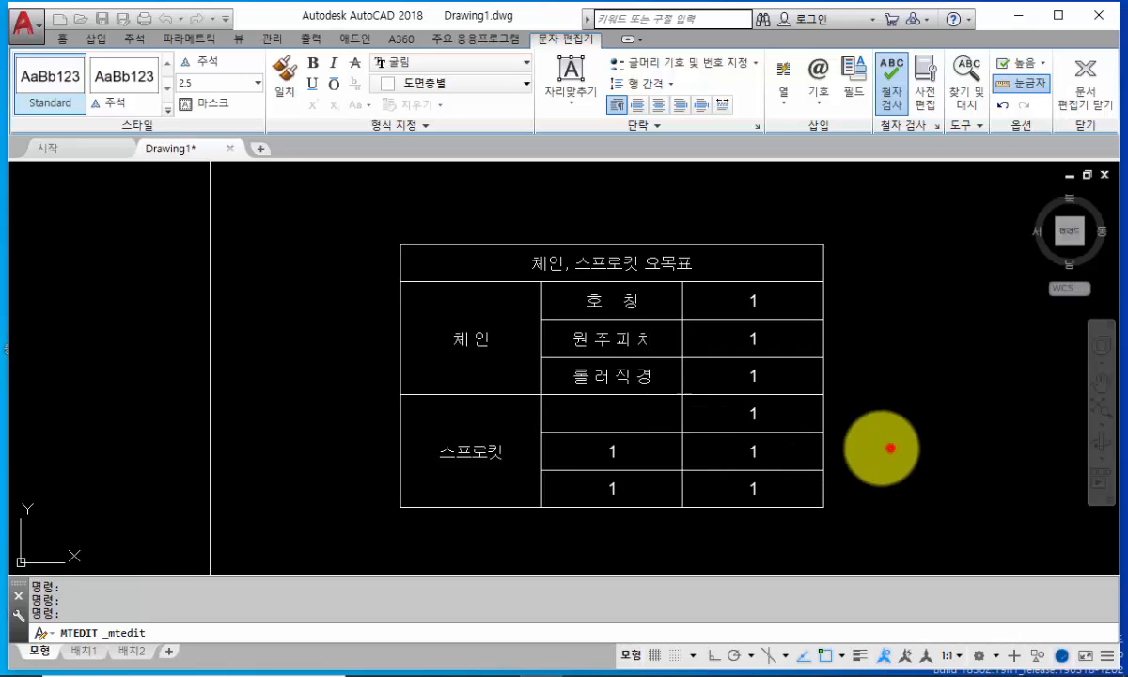
double_click(612, 454)
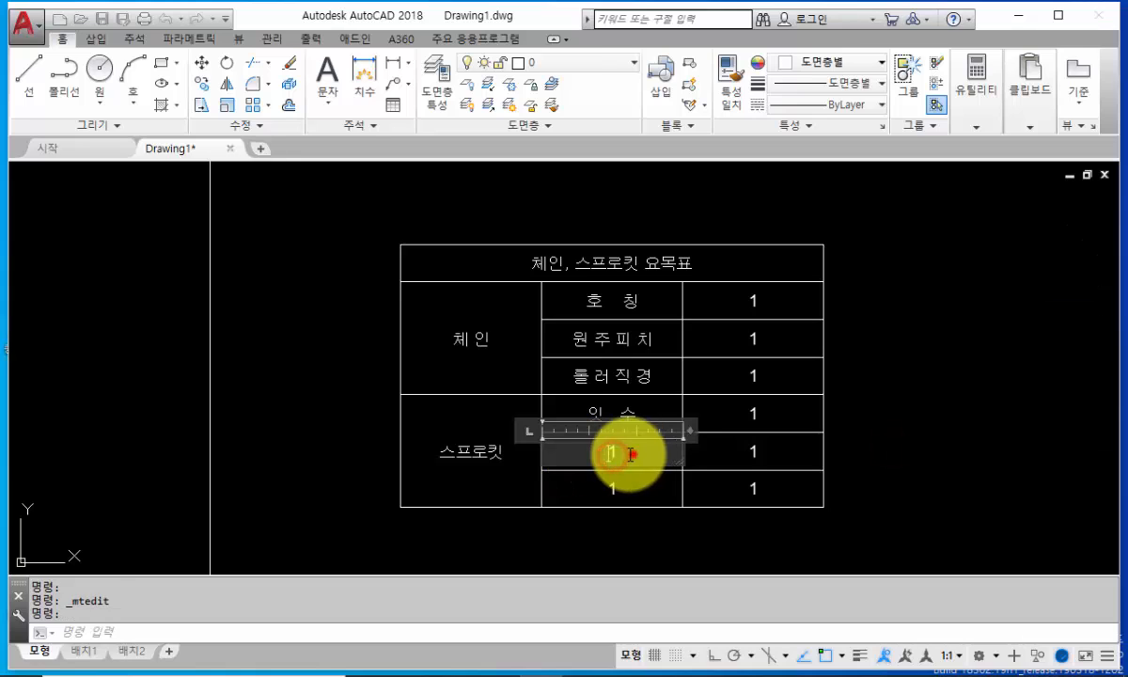
text(체)
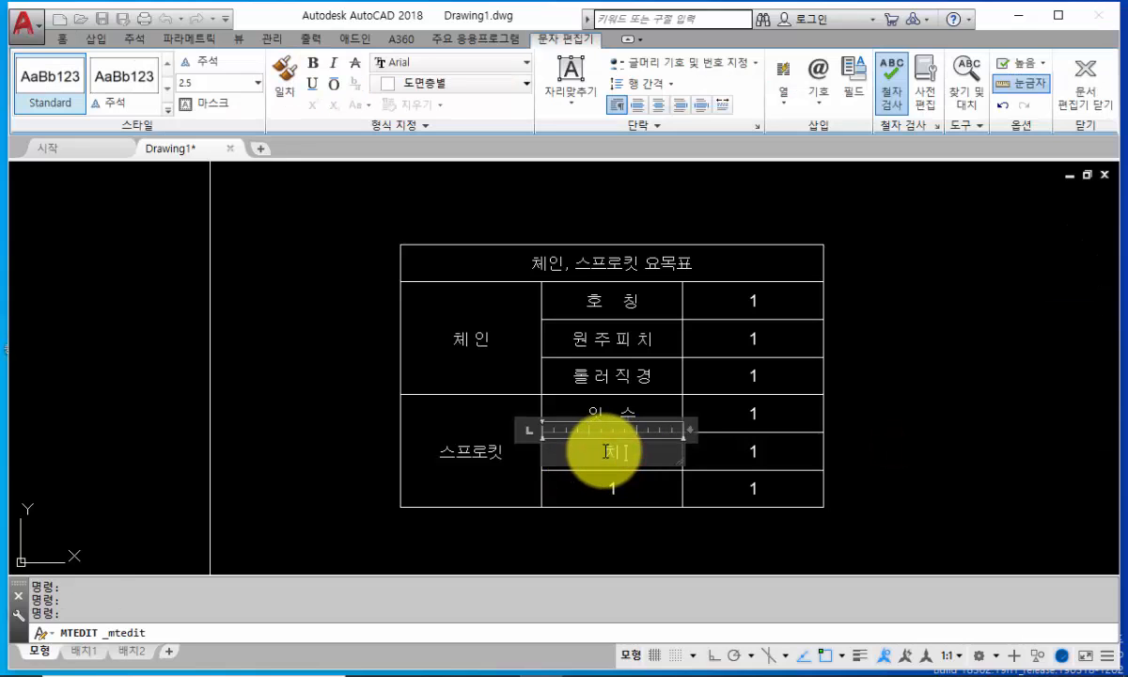
click(864, 456)
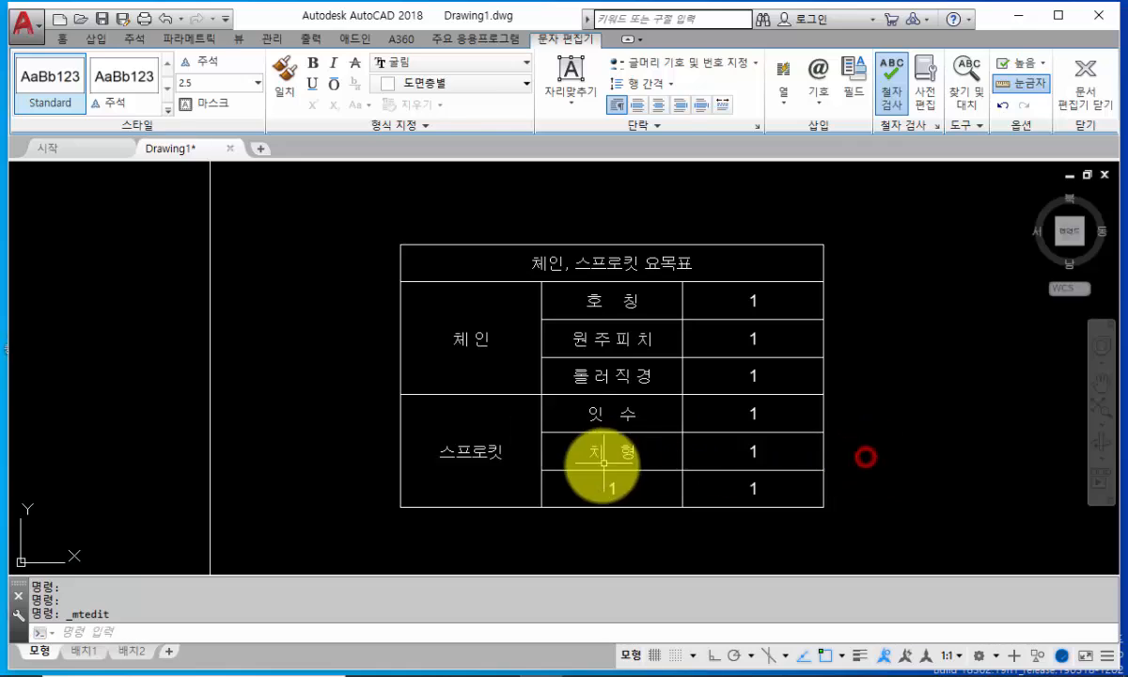
Step: Replace the placeholder in the middle column's last cell with the label 피 치 원 경
double_click(613, 487)
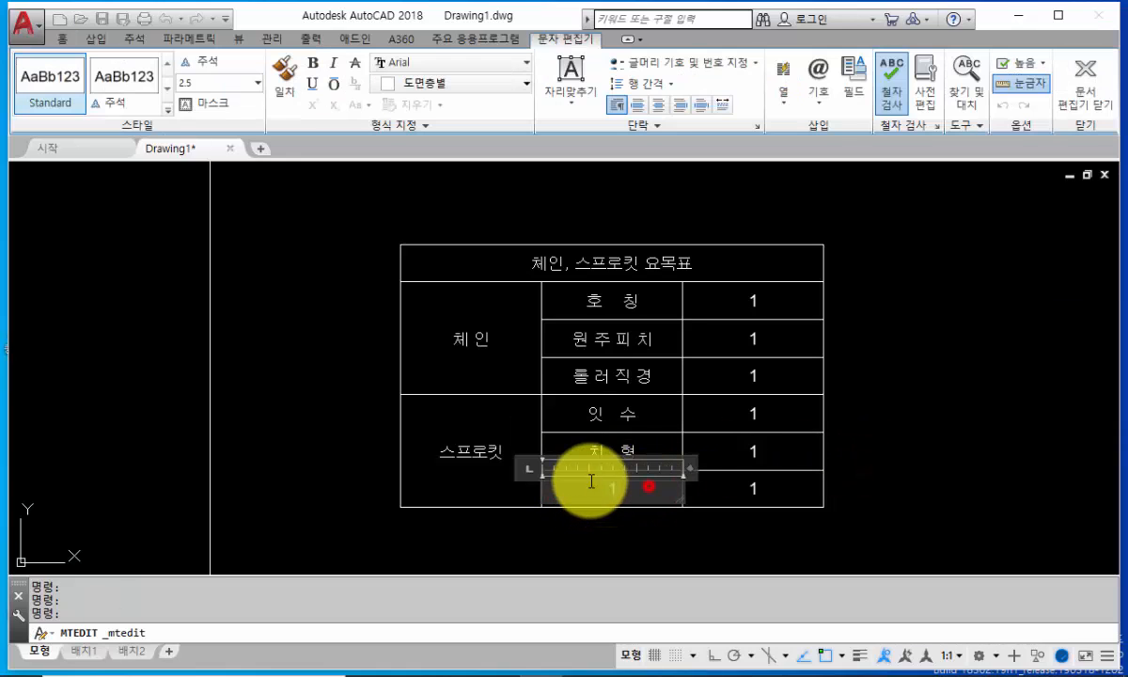
text(피)
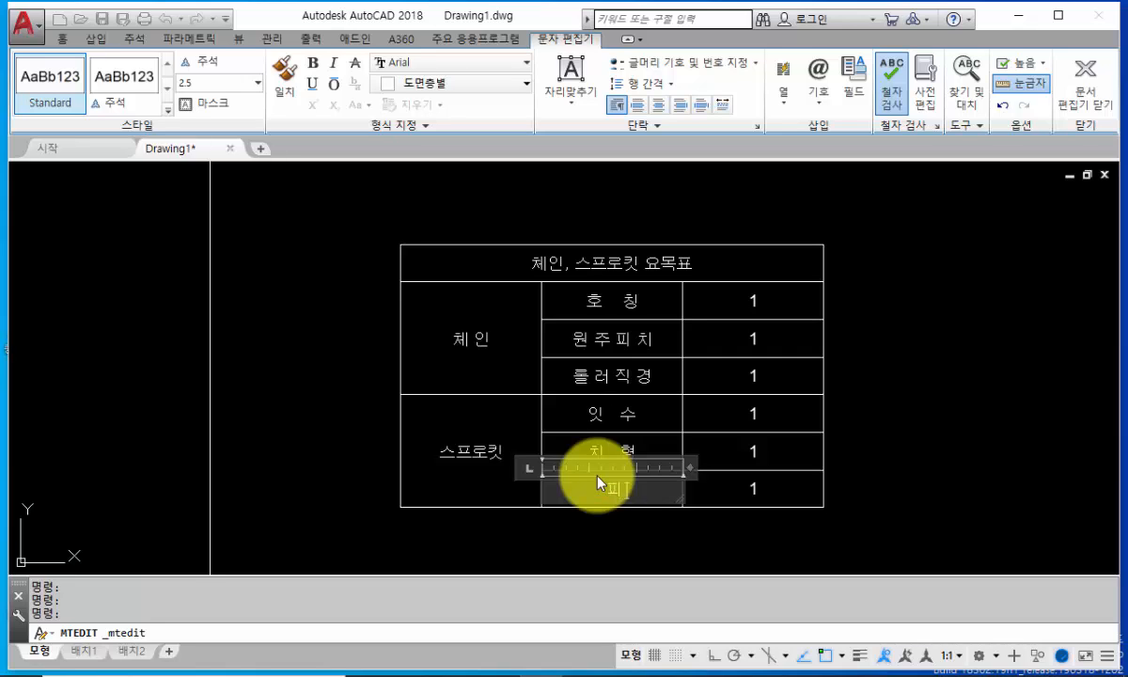
text( 치 원 경)
click(994, 498)
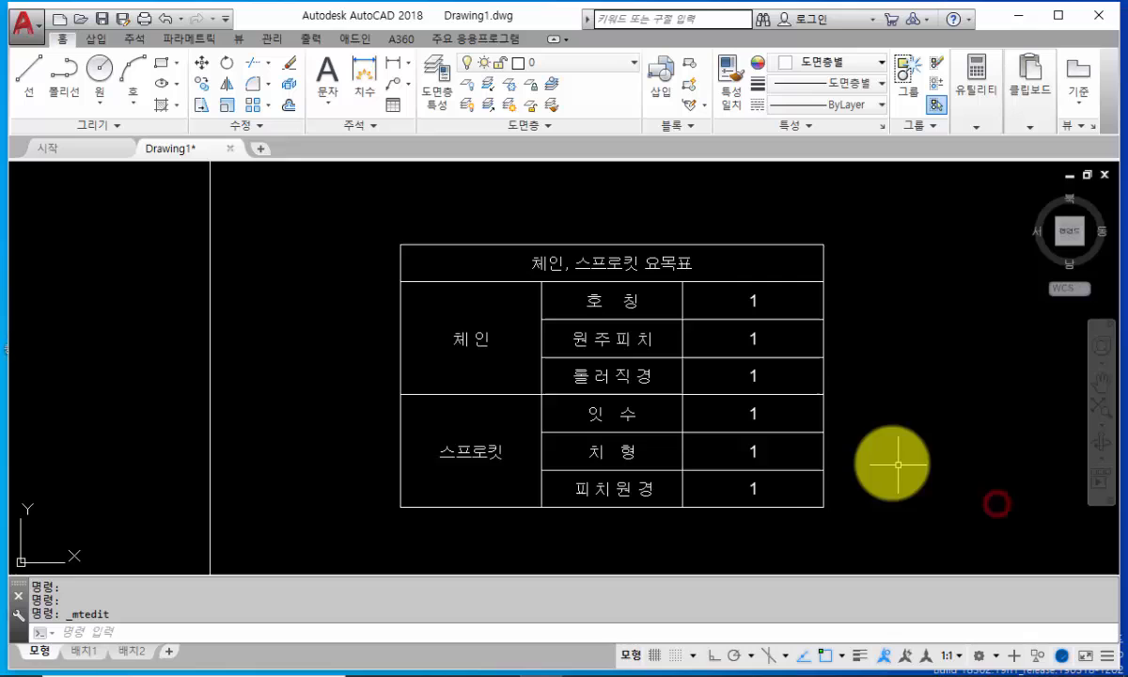
Step: Set the 호 칭 value to 40 and the 원 주 피 치 value to 12.7 in the third column
double_click(750, 300)
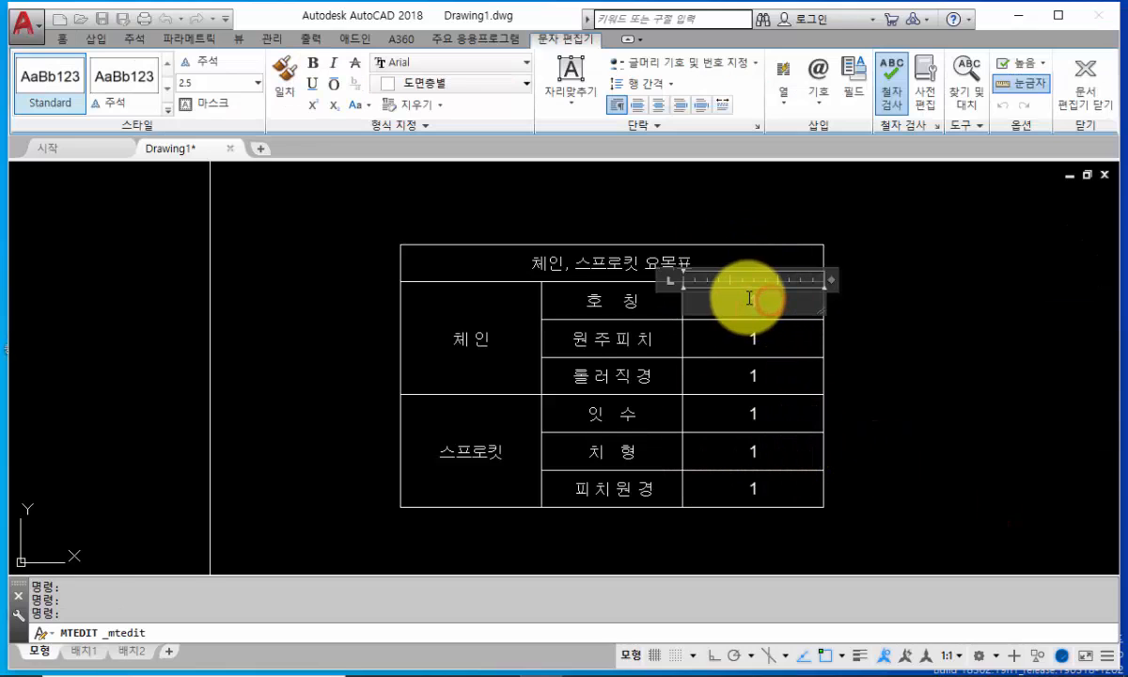
text(40)
click(879, 348)
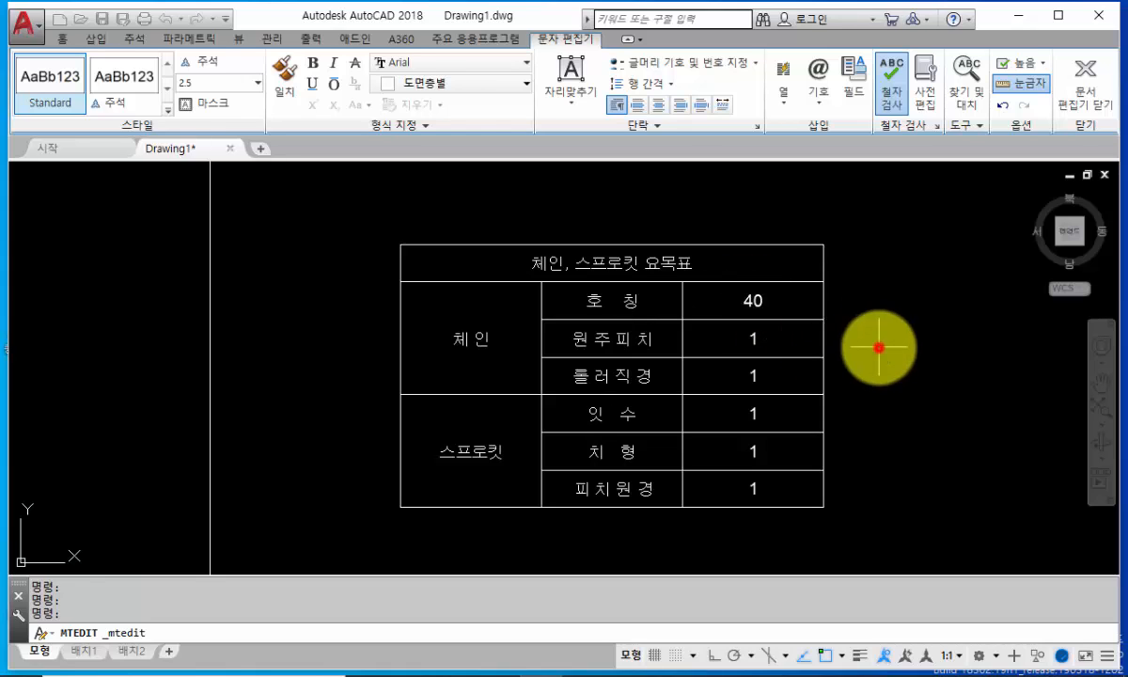
click(754, 340)
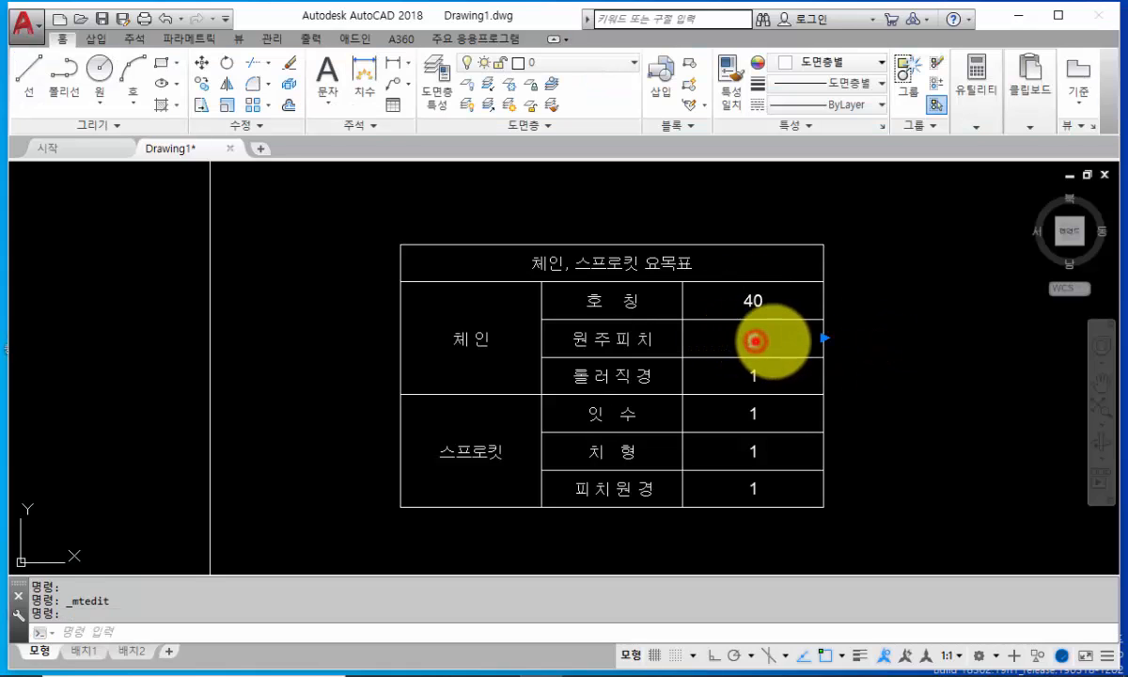
double_click(754, 340)
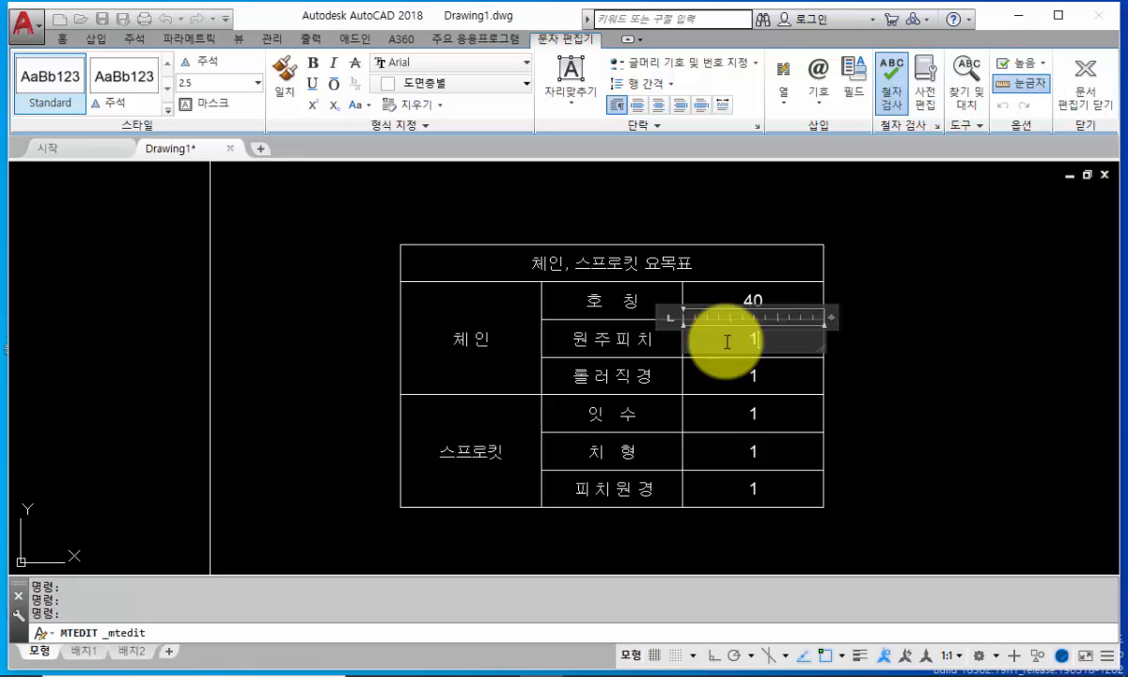
click(896, 428)
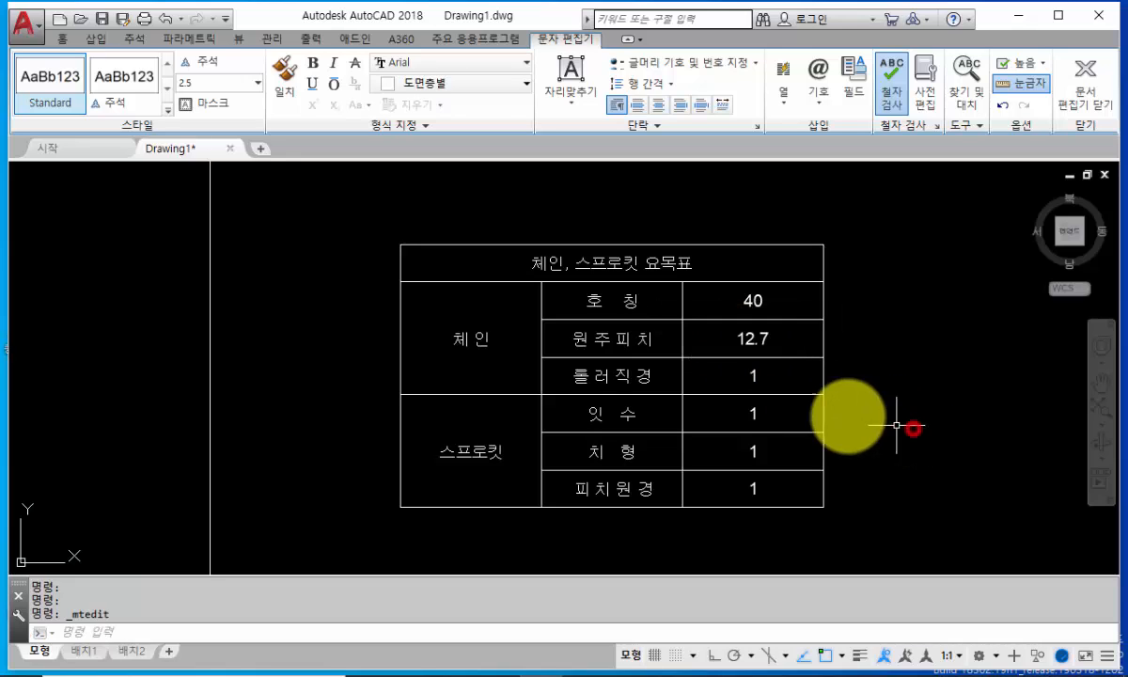
Step: Set the 롤 러 직 경 value to 7.95, taken from the roller diameter dimension on the sprocket drawing
double_click(754, 377)
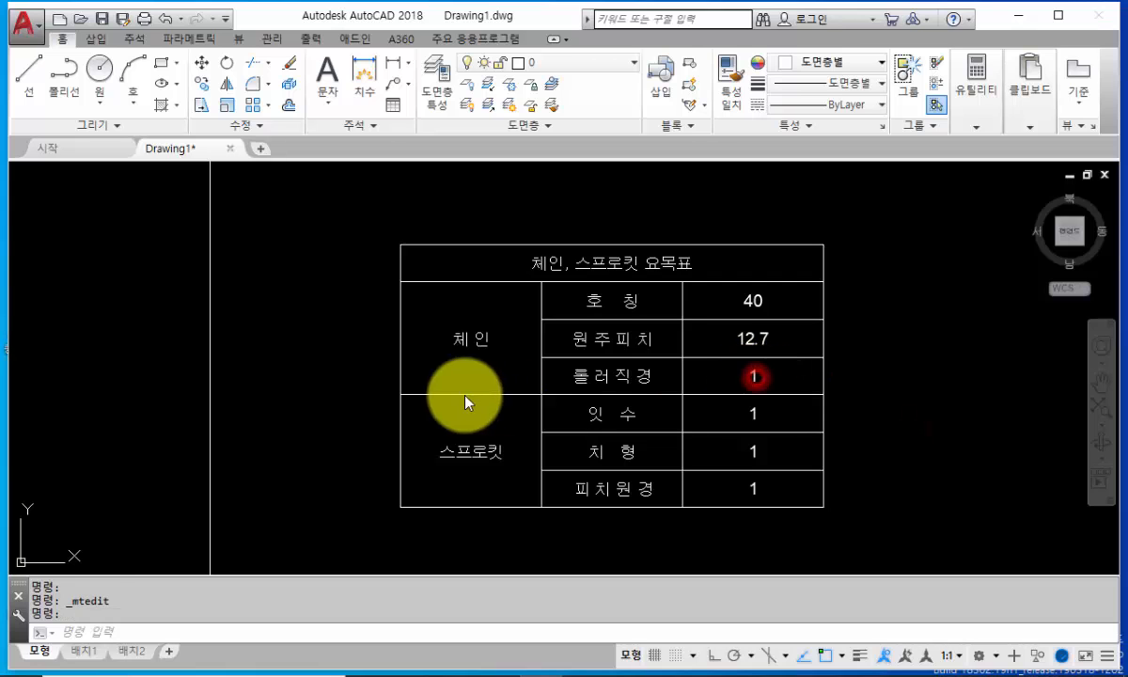
scroll(466, 398, down, 2)
middle_drag(432, 398, 624, 434)
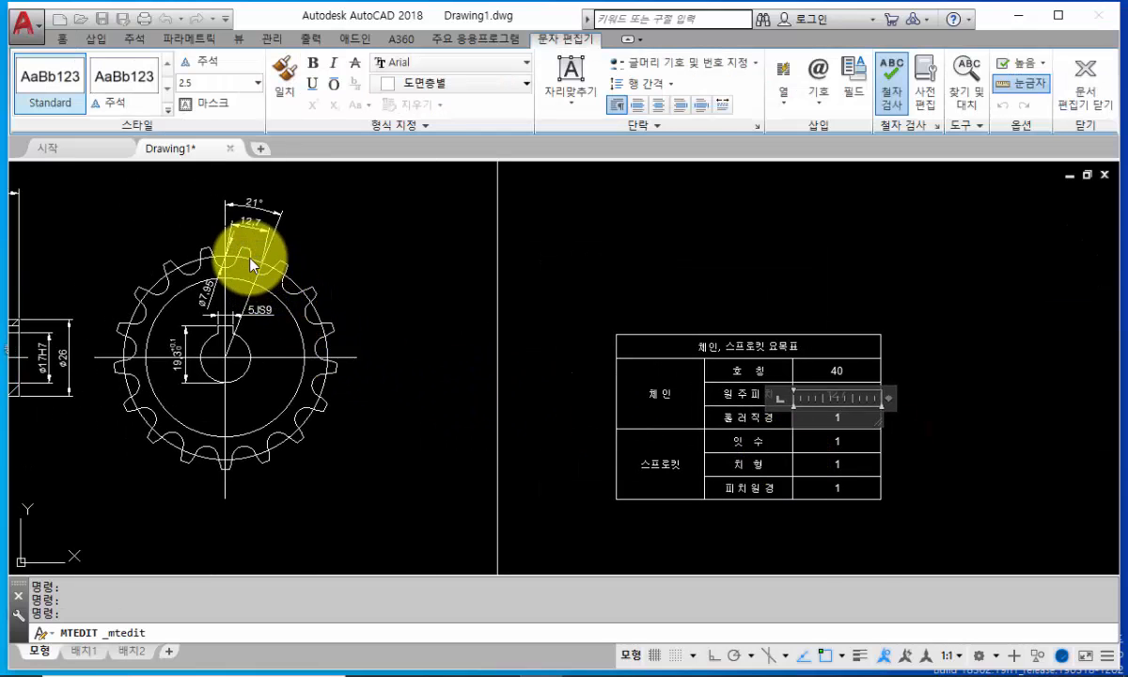
scroll(259, 277, up, 4)
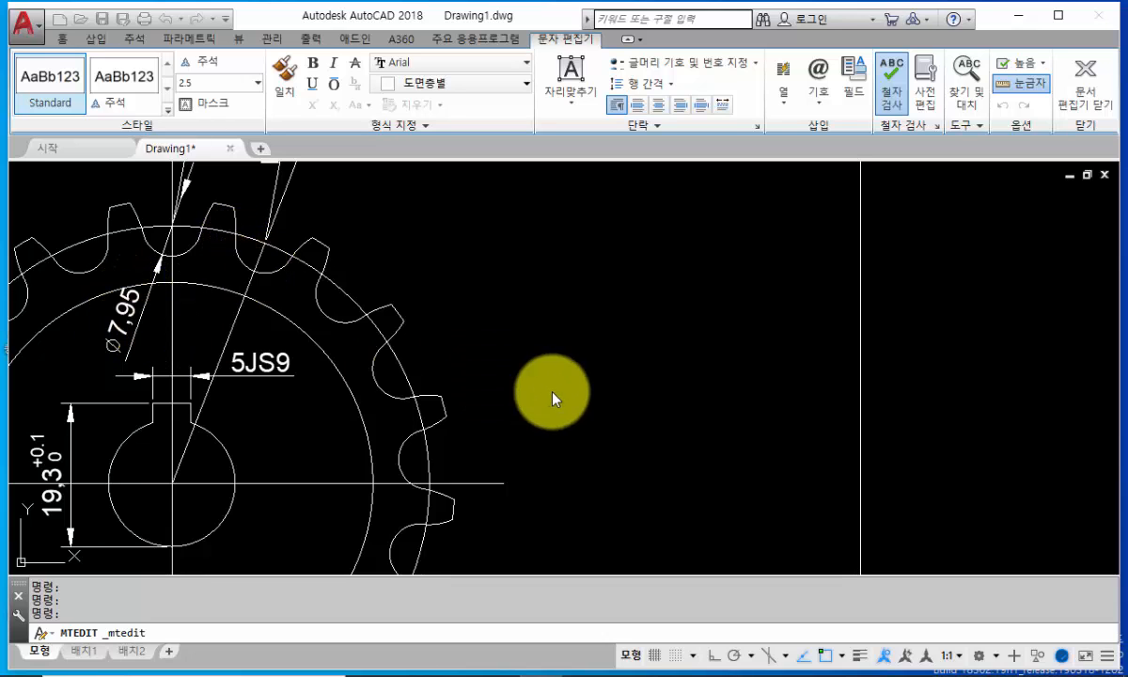
scroll(564, 393, down, 3)
scroll(800, 420, up, 6)
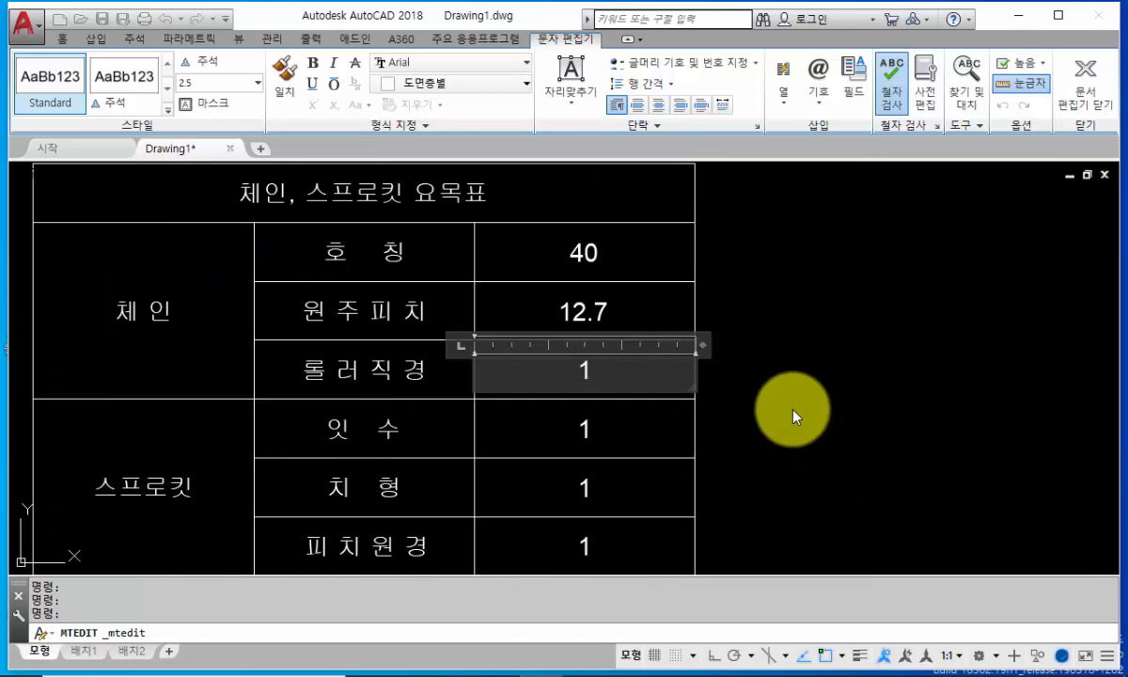
key(BackSpace)
click(793, 414)
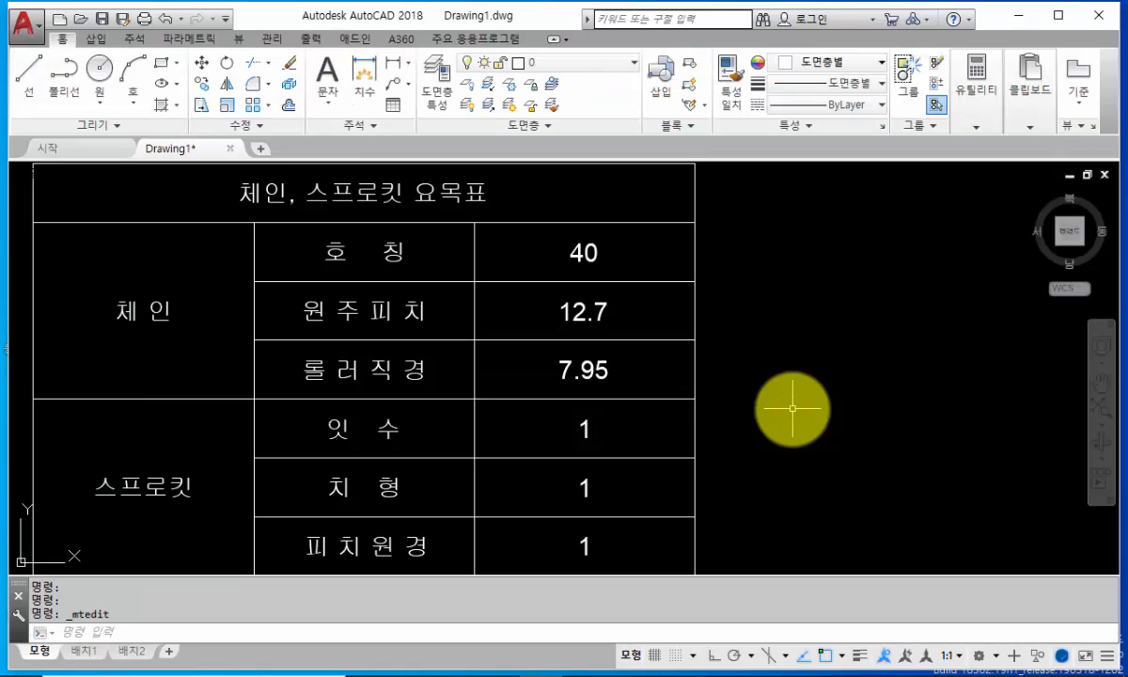
Step: Replace the placeholder beside 잇 수 in the third column with the tooth count 17
middle_drag(801, 444, 886, 392)
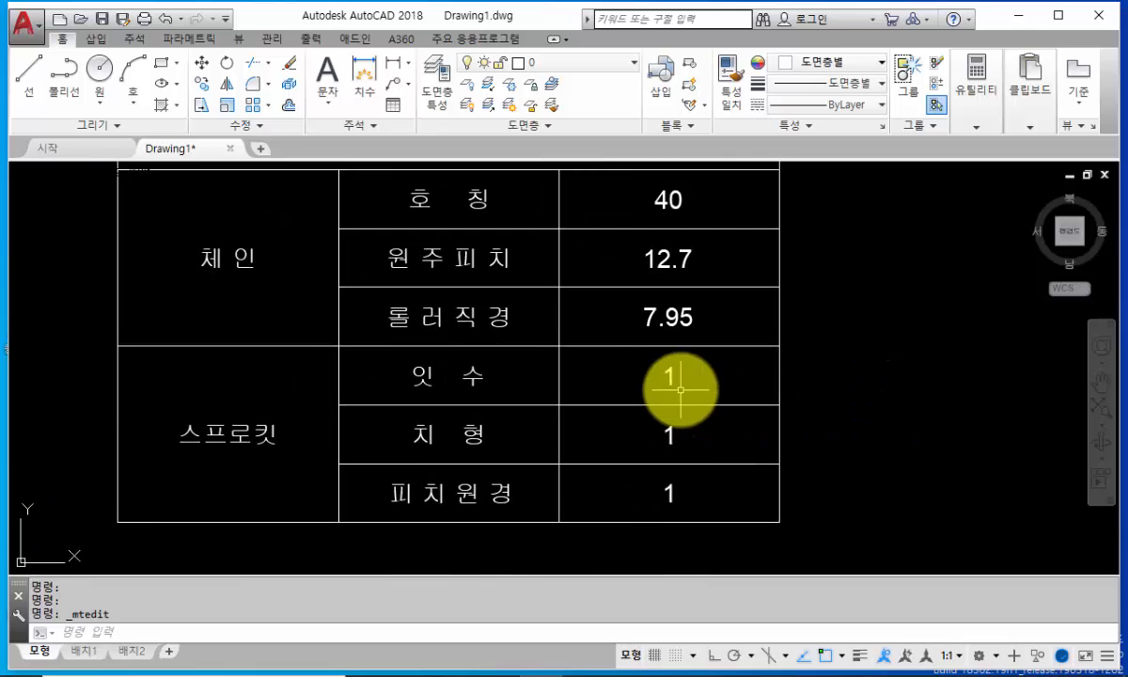
click(670, 378)
double_click(670, 378)
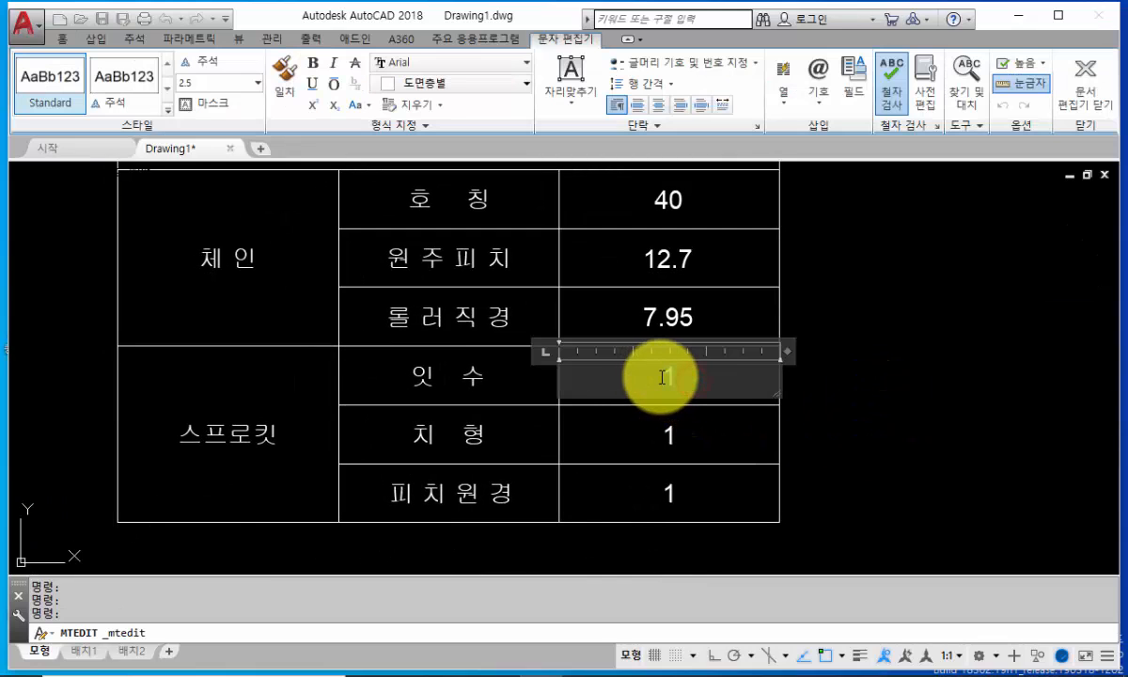
click(940, 420)
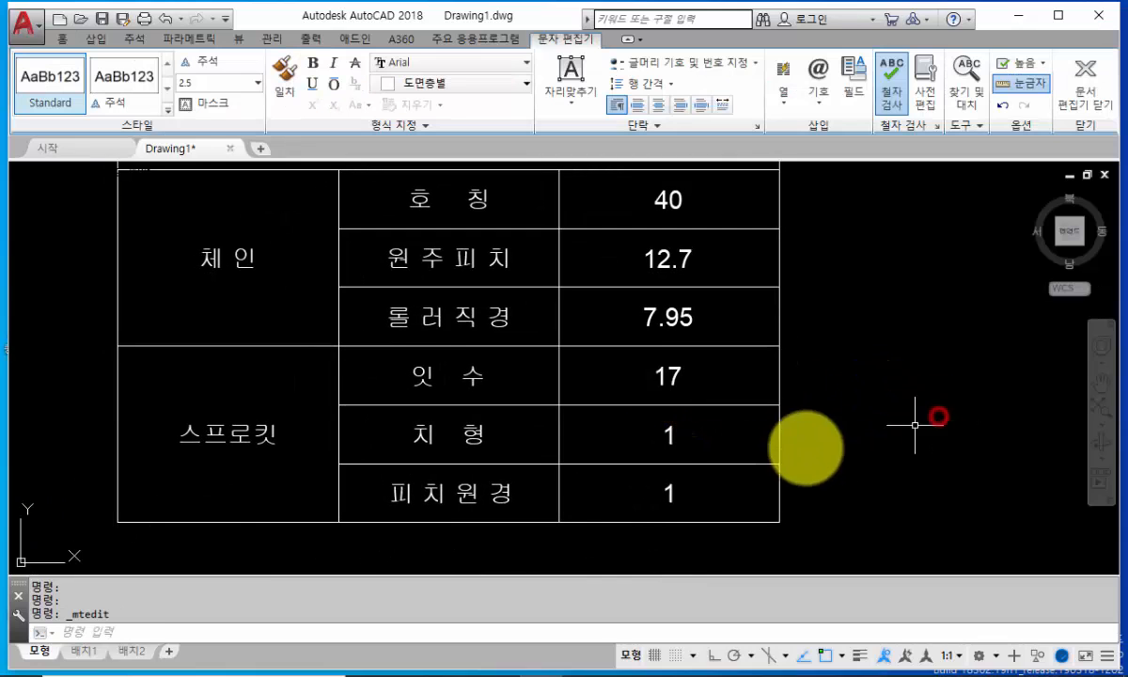
Step: Replace the placeholder beside 치 형 in the third column with the tooth form U
double_click(657, 436)
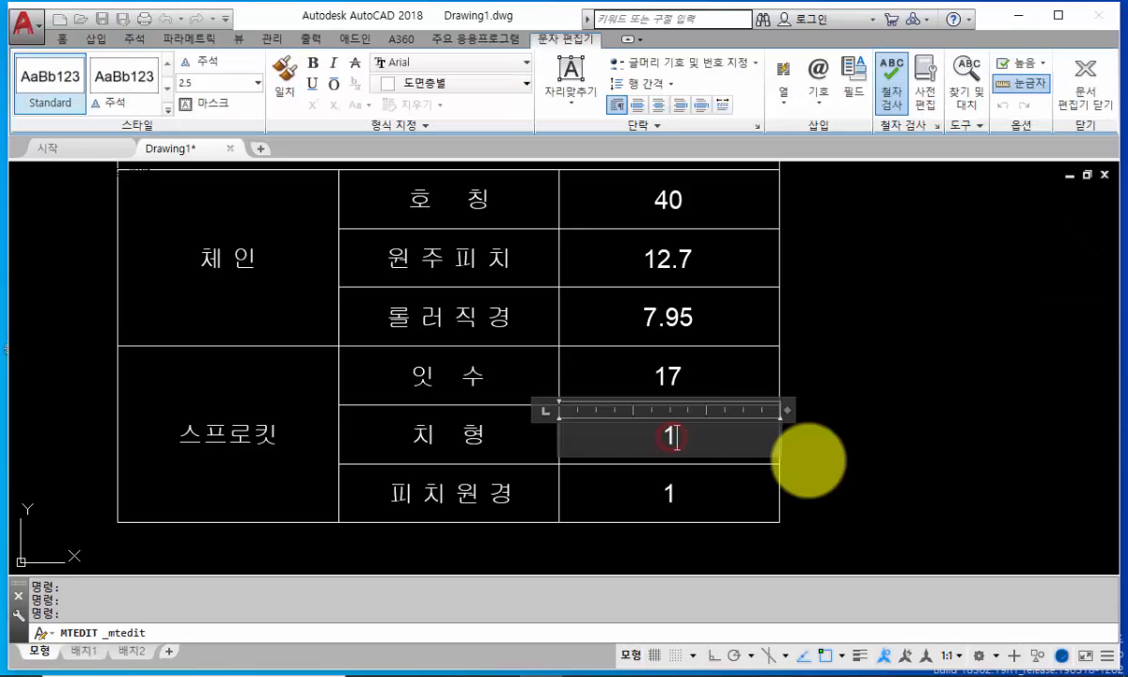
key(BackSpace)
text(U)
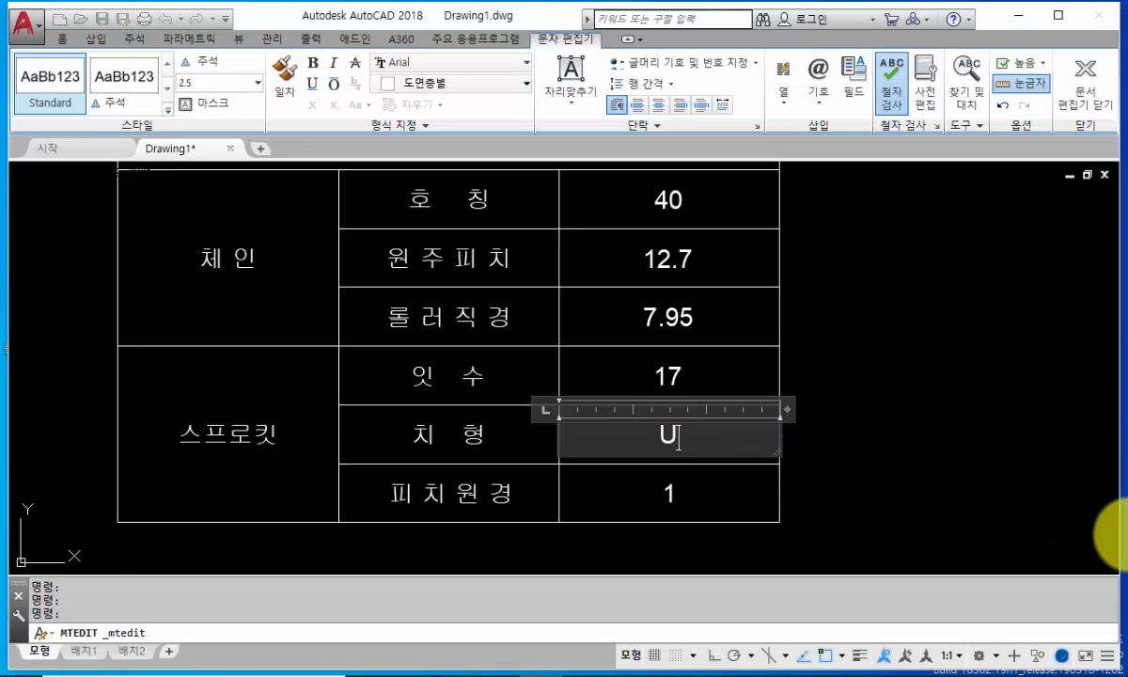
click(987, 502)
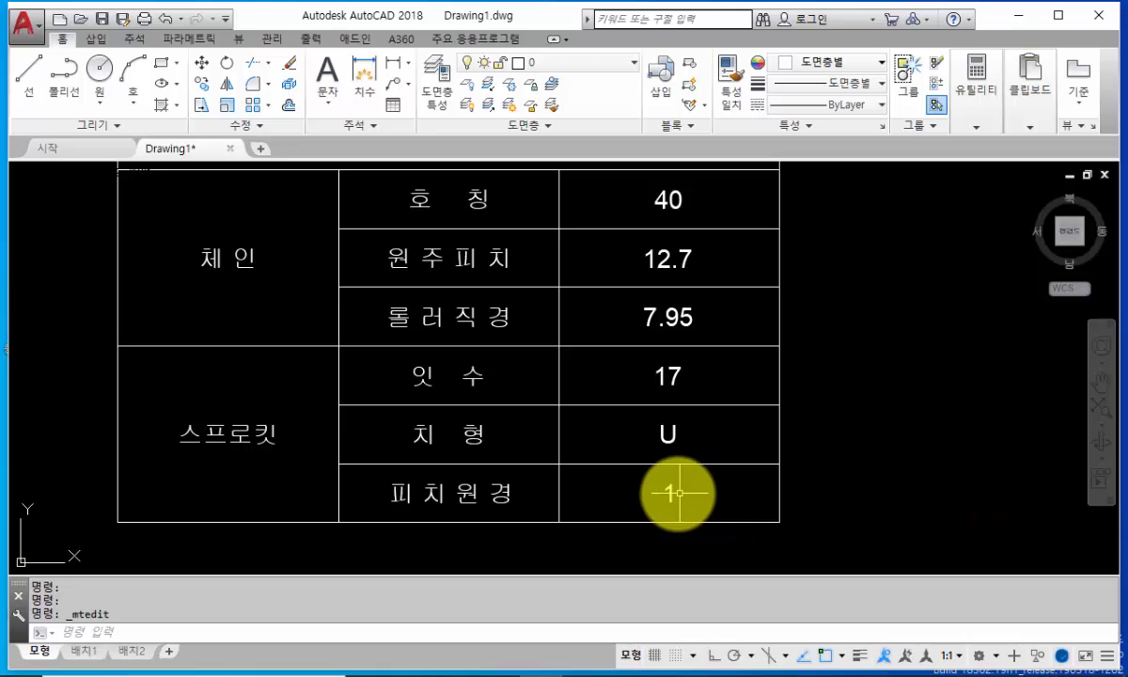
Step: Set the 피 치 원 경 value to 69.12, taken from the pitch circle diameter dimension on the sprocket drawing
click(669, 491)
double_click(689, 491)
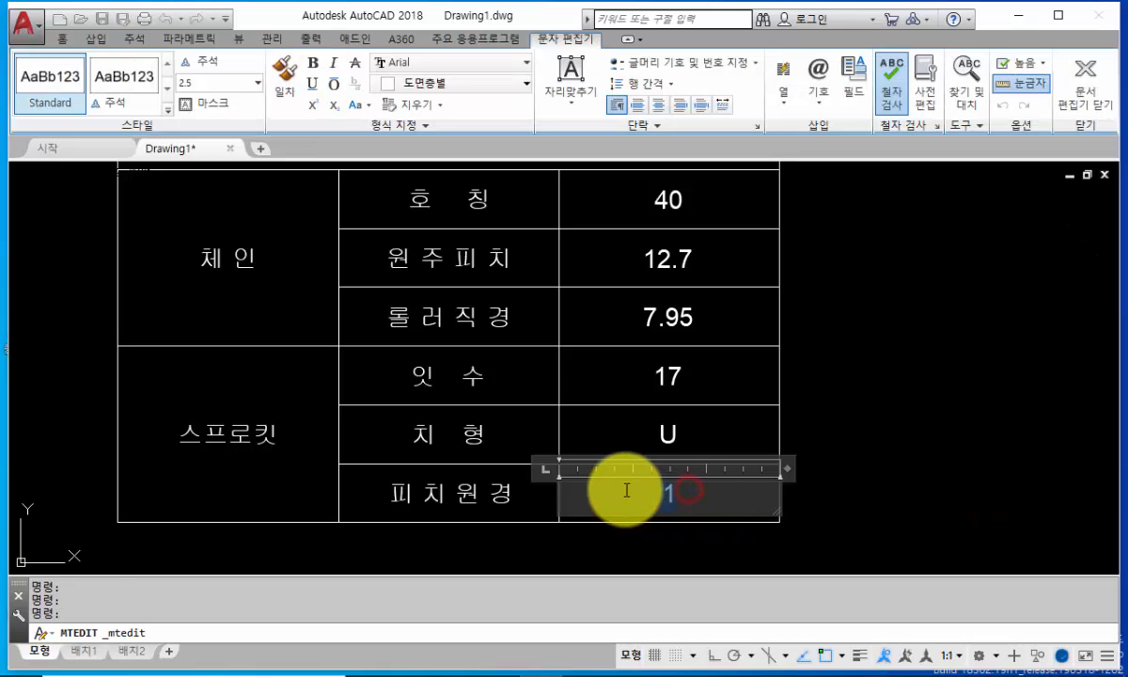
scroll(605, 459, down, 5)
scroll(653, 420, up, 5)
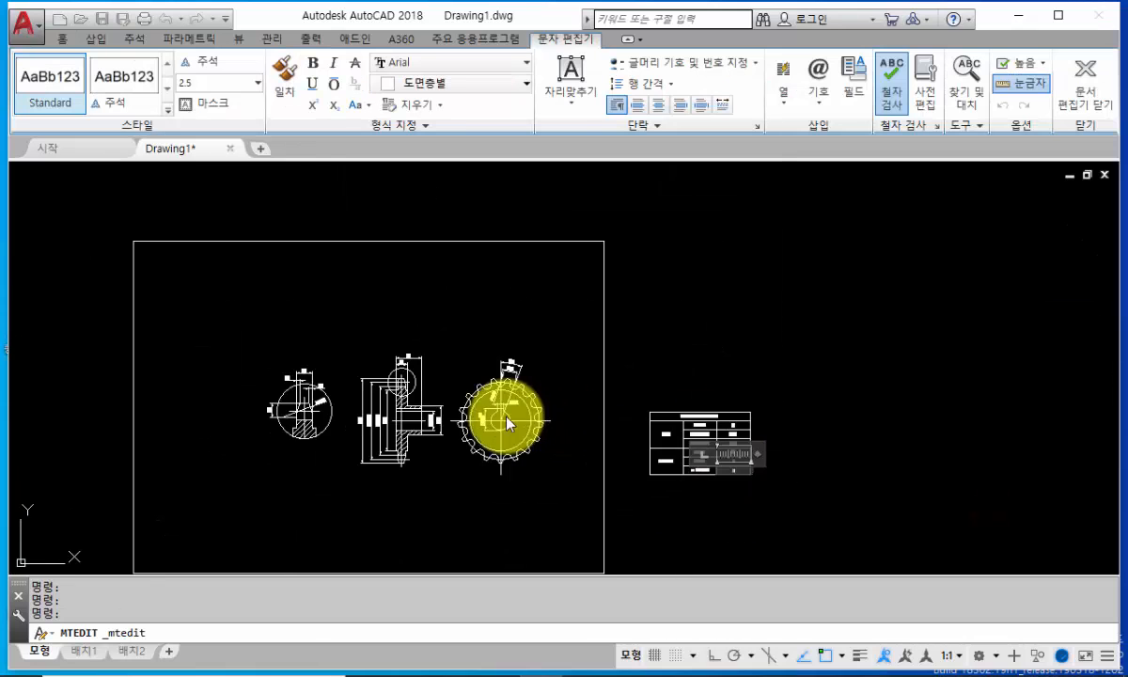
scroll(280, 402, up, 4)
middle_drag(53, 385, 487, 322)
scroll(327, 428, down, 2)
scroll(376, 437, down, 5)
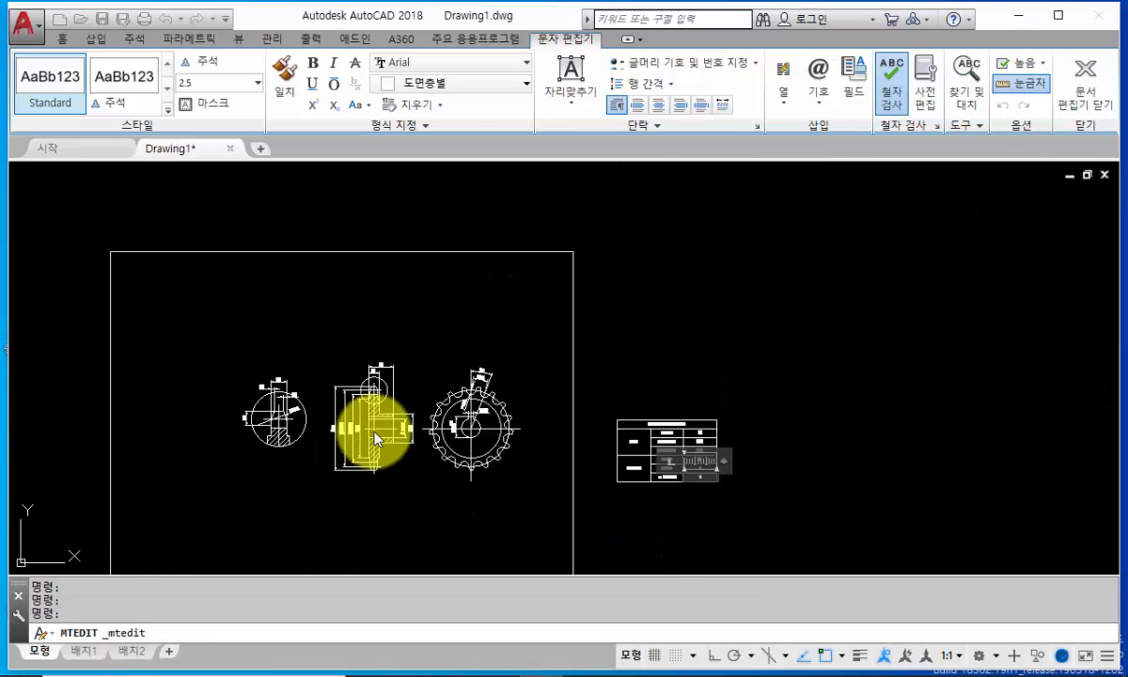
scroll(602, 436, down, 4)
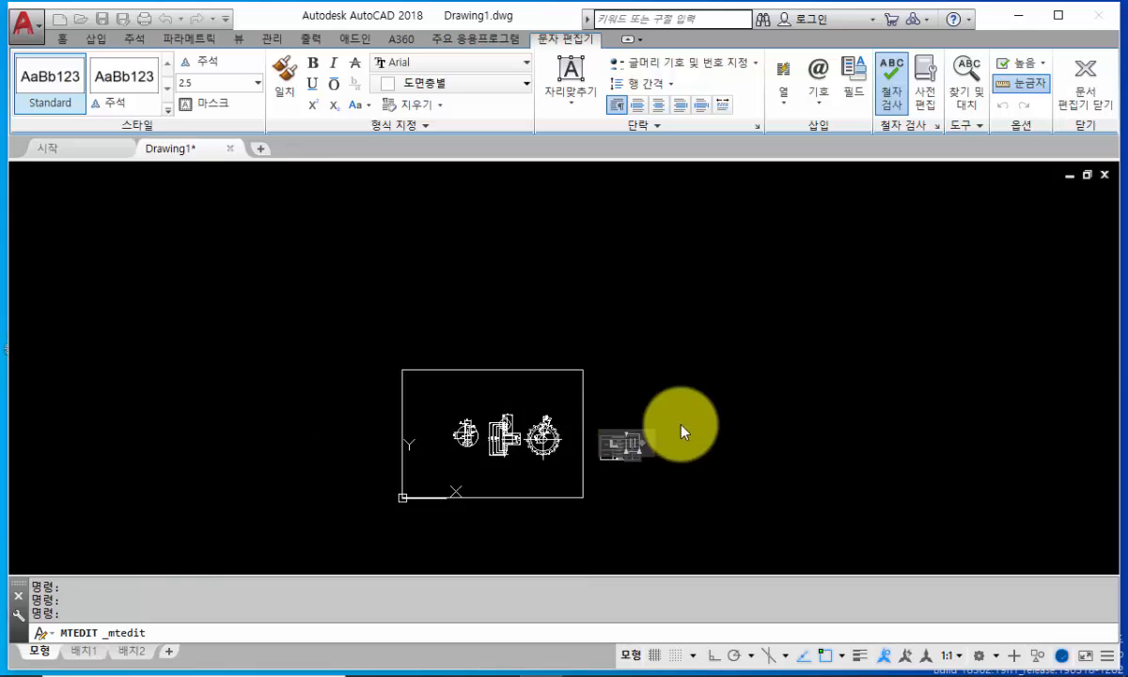
scroll(680, 430, up, 2)
scroll(532, 425, up, 4)
middle_drag(536, 425, 571, 402)
scroll(604, 423, up, 8)
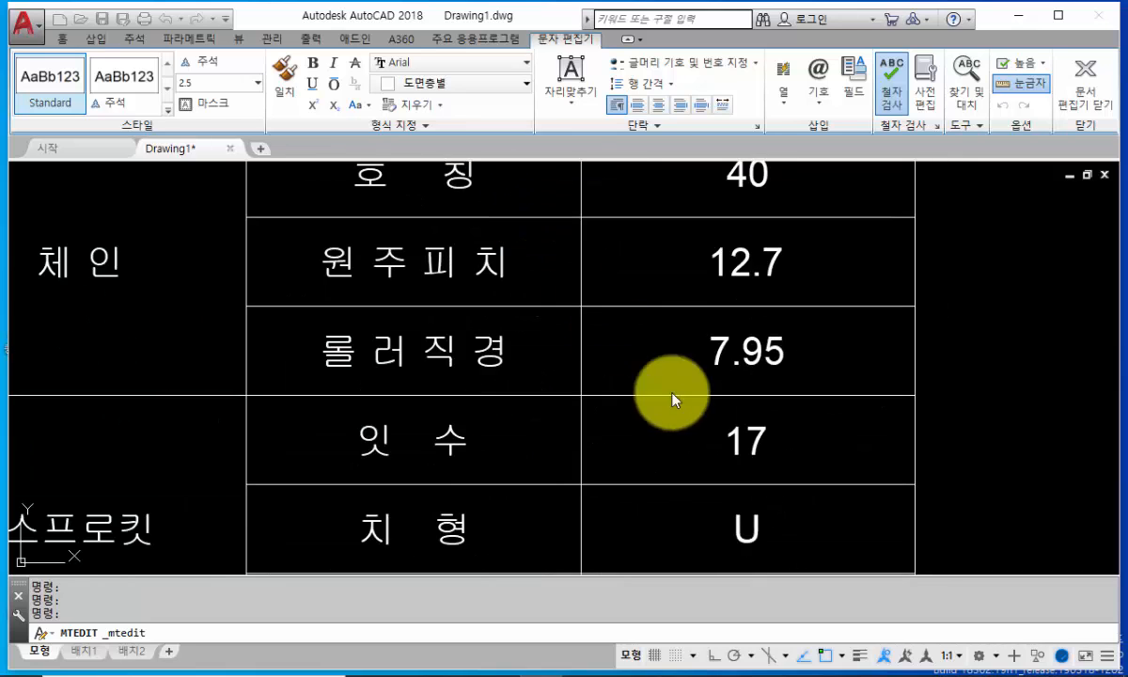
scroll(662, 377, down, 2)
text(69.12)
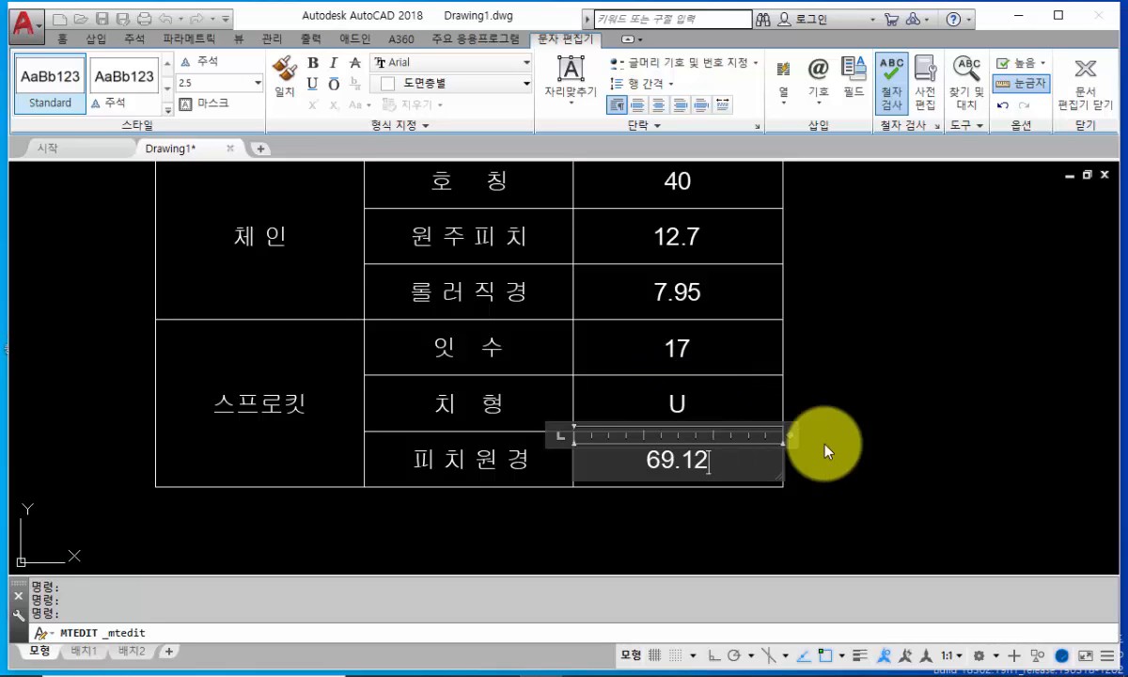
Step: Add a diameter symbol in front of 69.12 in the 피 치 원 경 value cell
key(Left)
key(Left)
key(Left)
key(Left)
key(Left)
text(%%c)
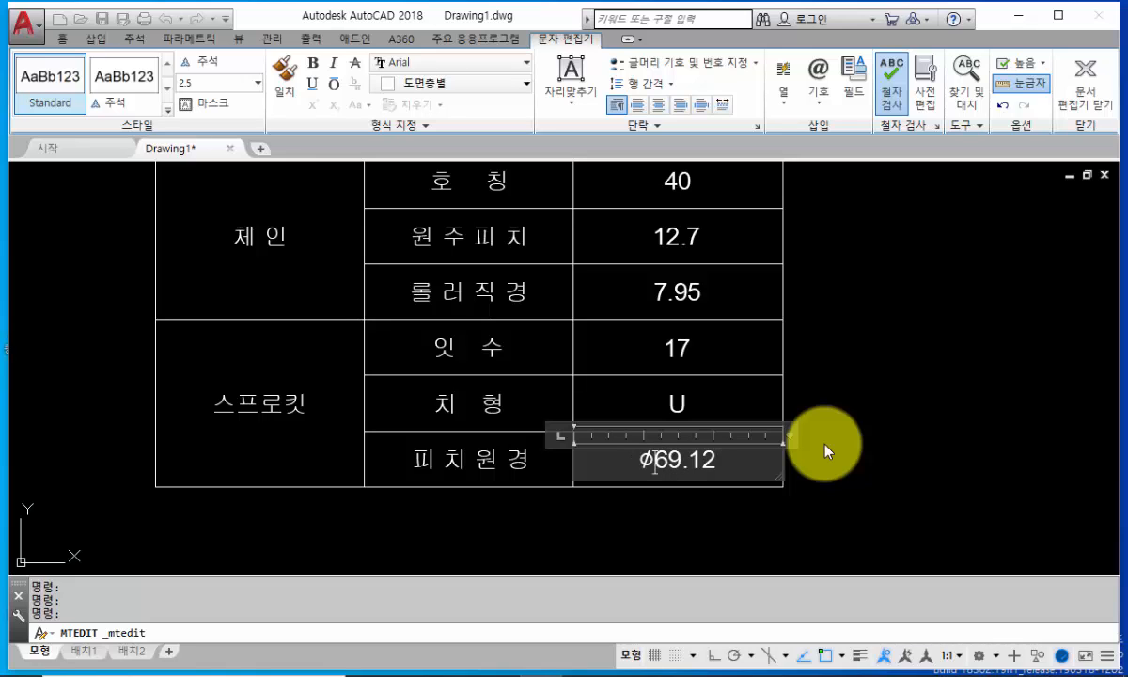
click(892, 454)
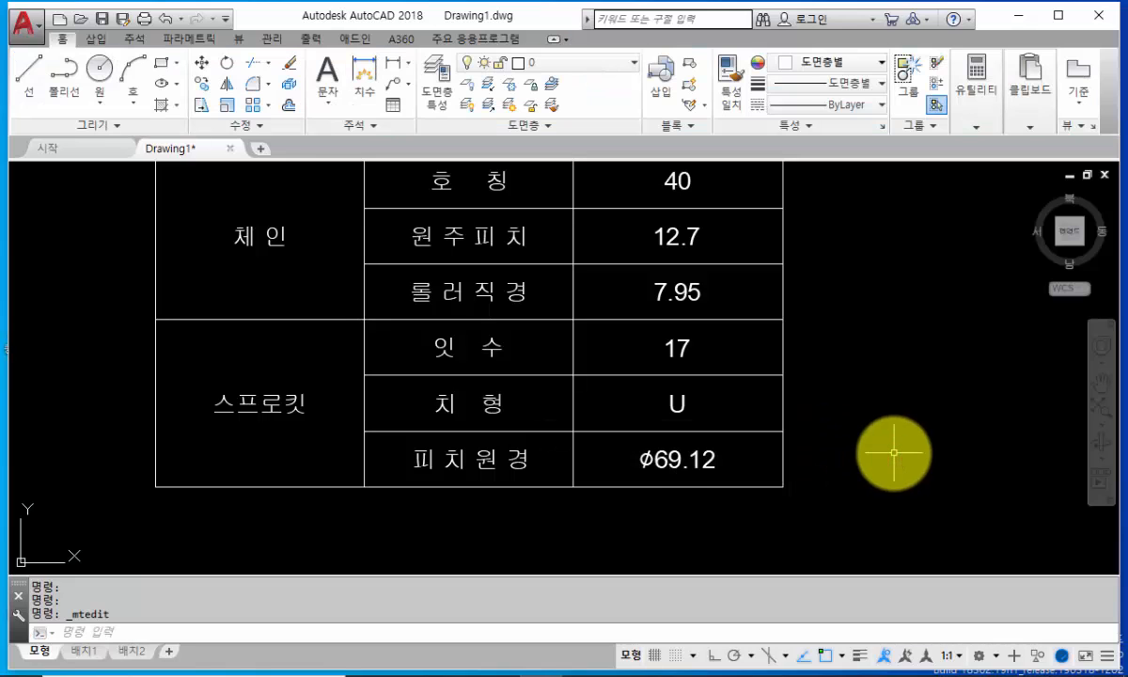
Step: Move the whole chain and sprocket table inside the drawing frame, placing it below the circular tooth detail view
scroll(893, 454, down, 2)
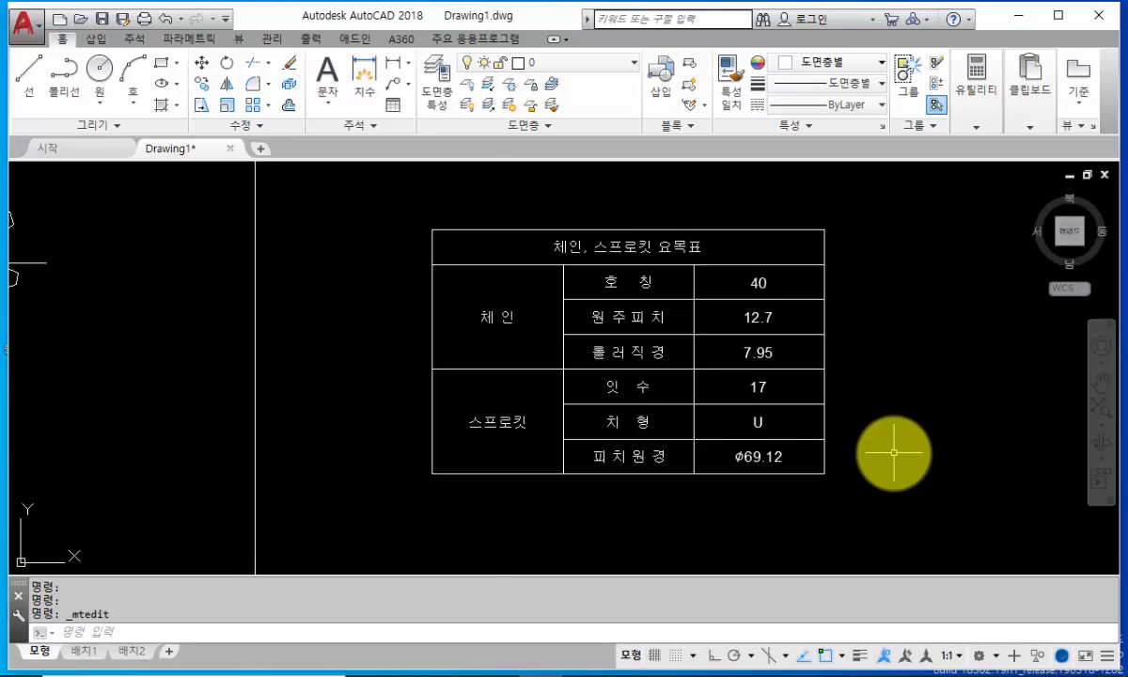
scroll(893, 453, down, 3)
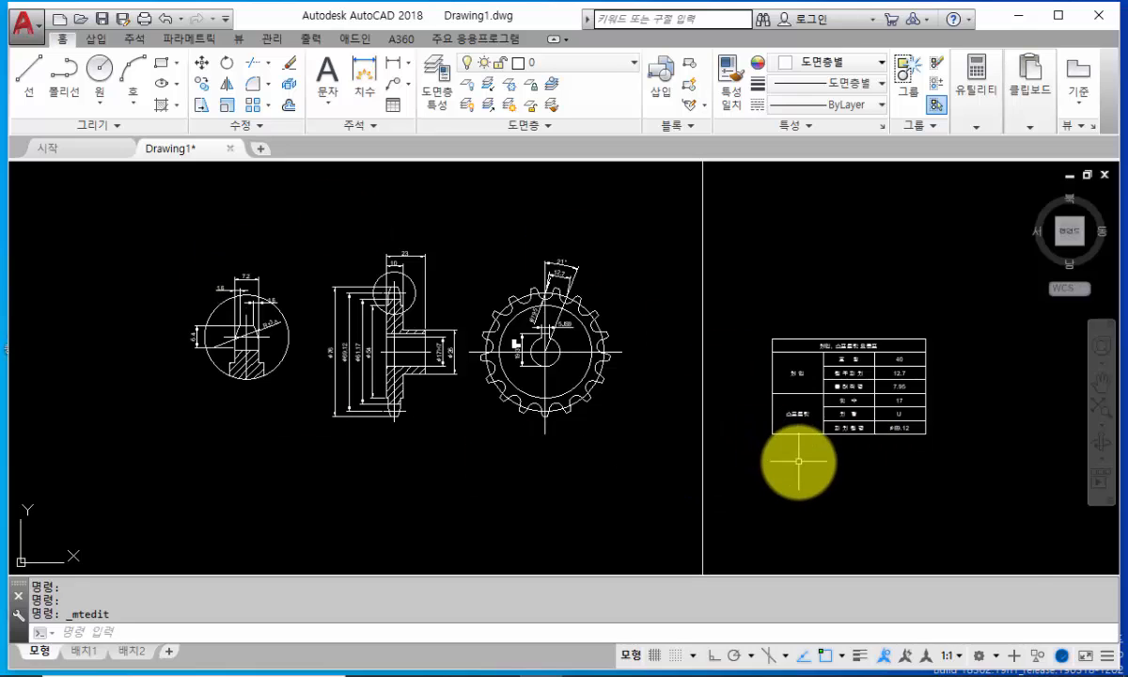
key(Return)
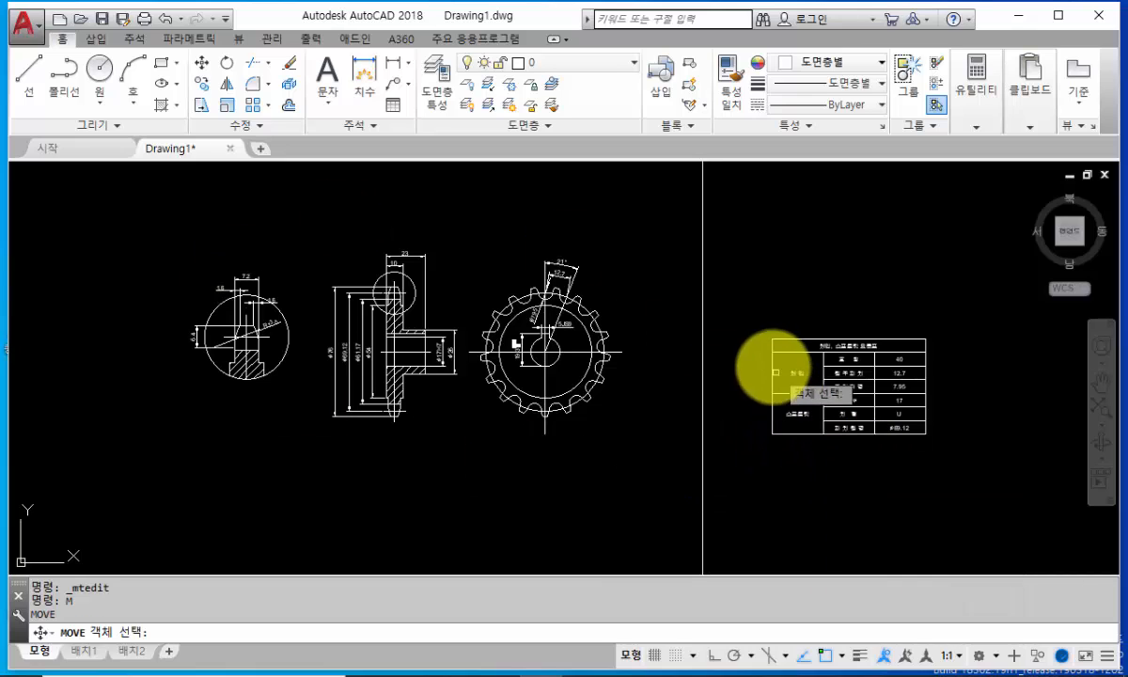
click(748, 311)
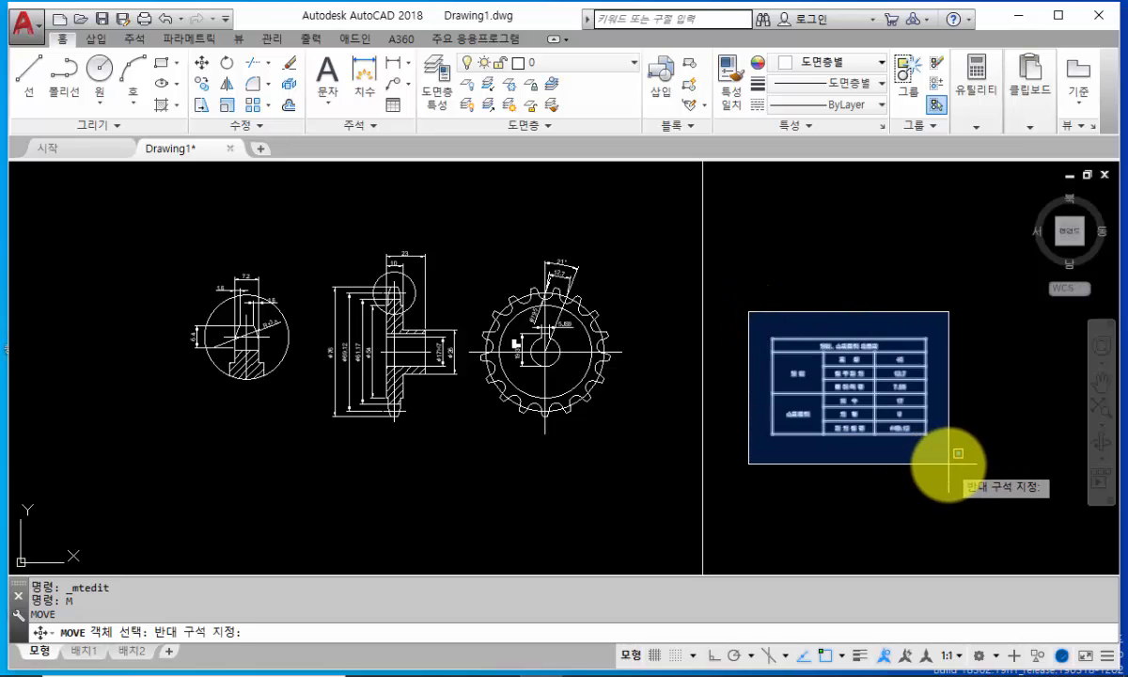
click(956, 453)
key(Return)
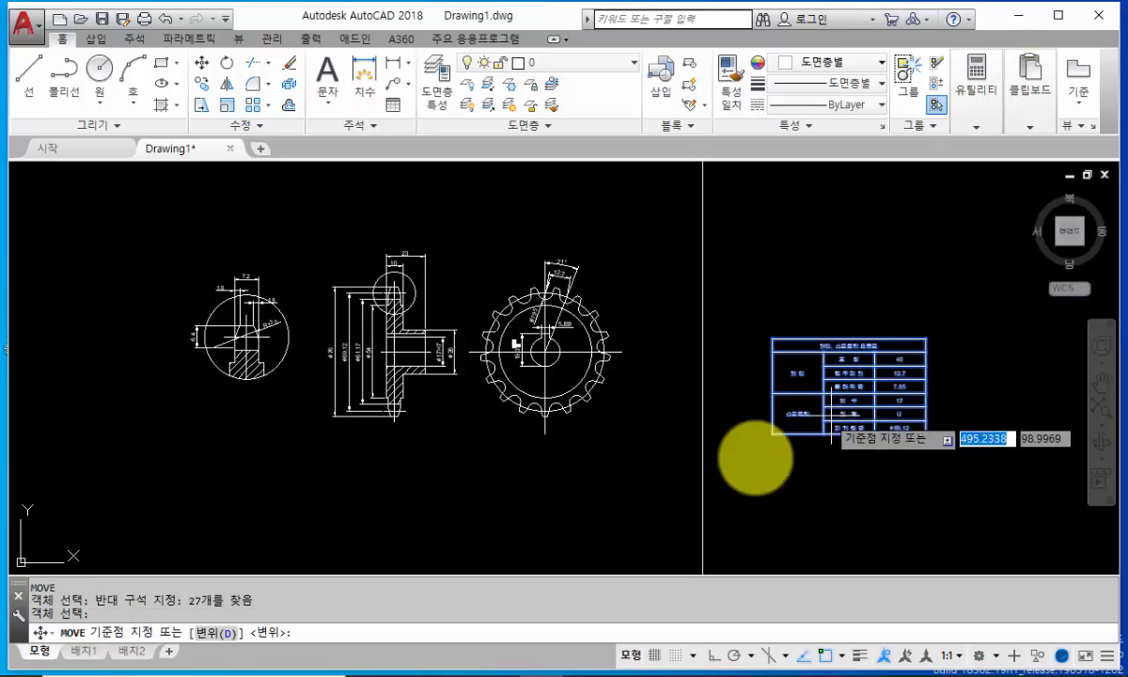
middle_drag(755, 457, 897, 449)
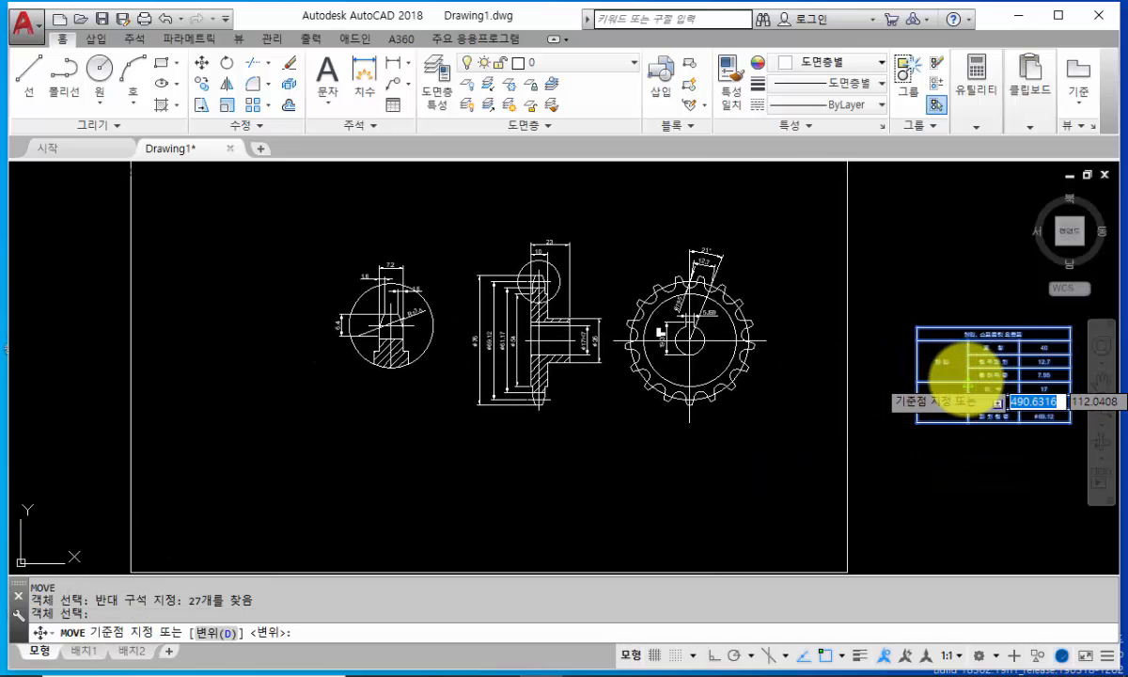
click(970, 383)
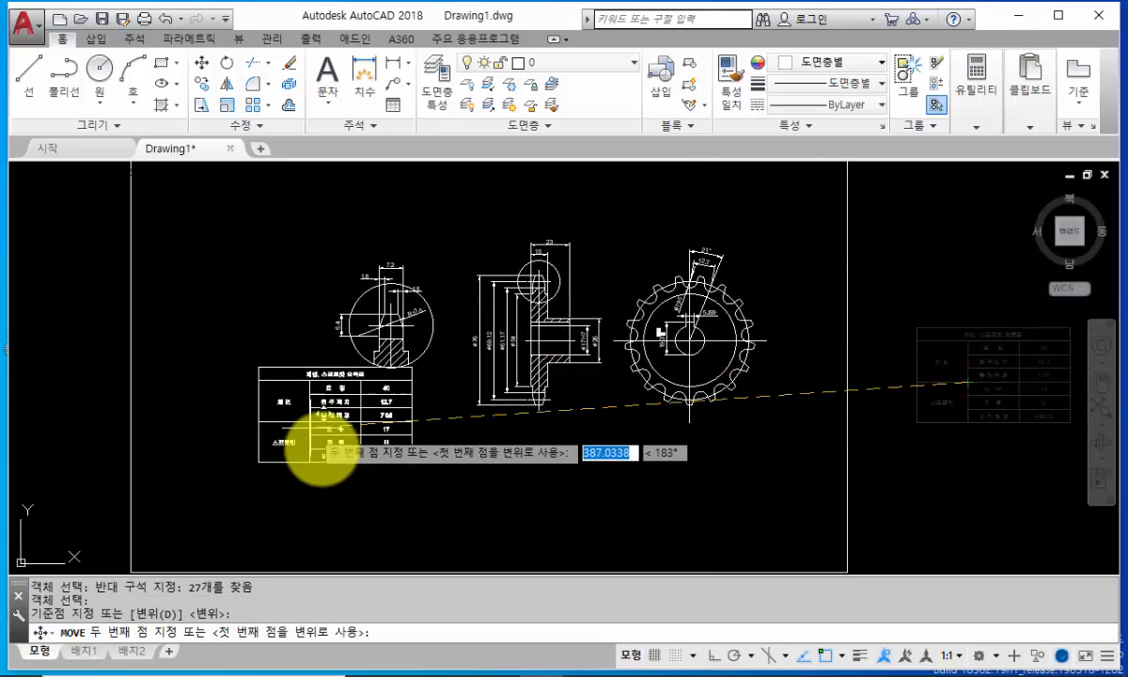
click(339, 452)
scroll(548, 472, down, 2)
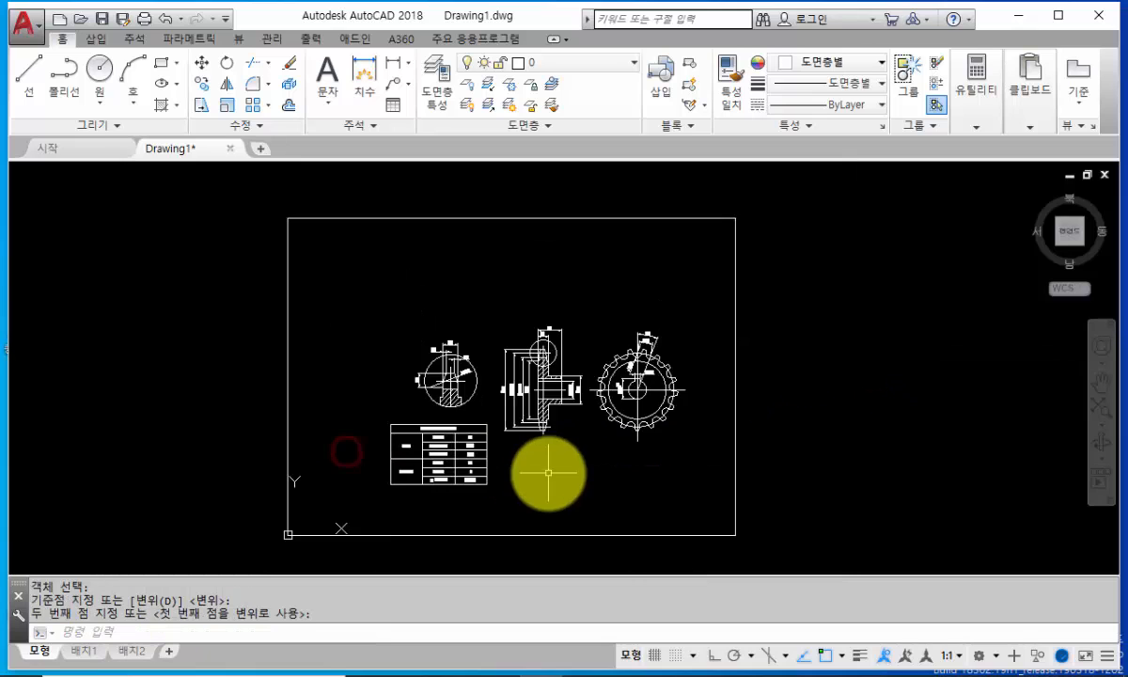
Step: Fillet the right inner corner where the upper tooth meets its shoulder in the section view with radius 0.5
scroll(617, 423, down, 2)
scroll(607, 423, up, 2)
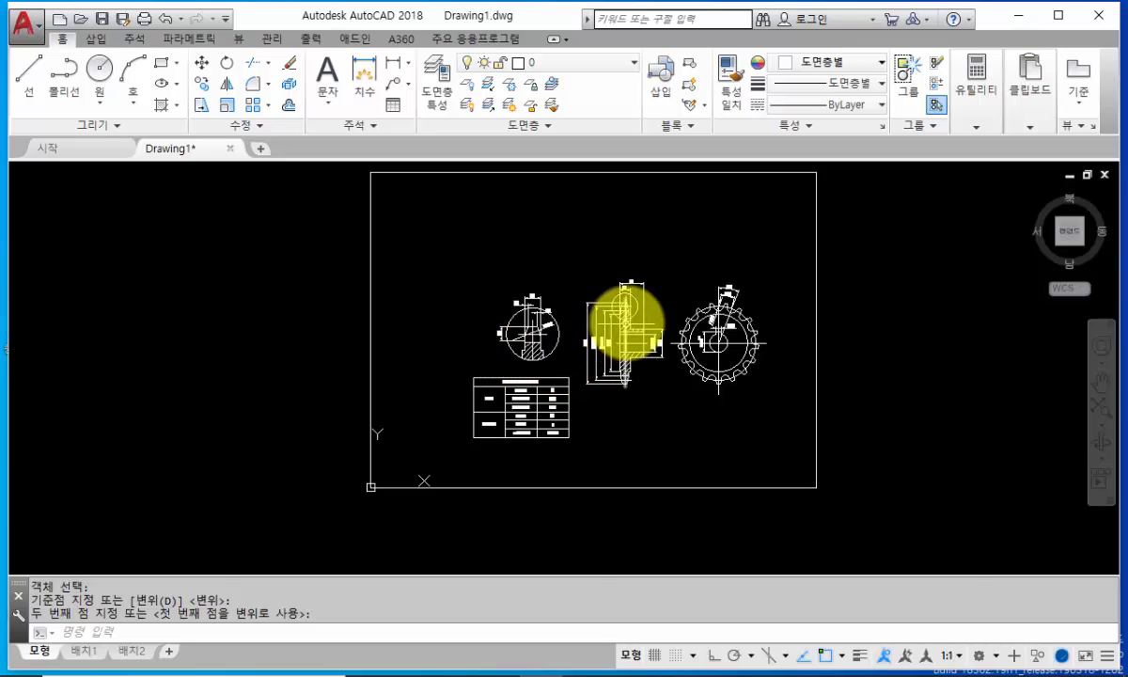
scroll(628, 324, up, 5)
scroll(602, 310, up, 5)
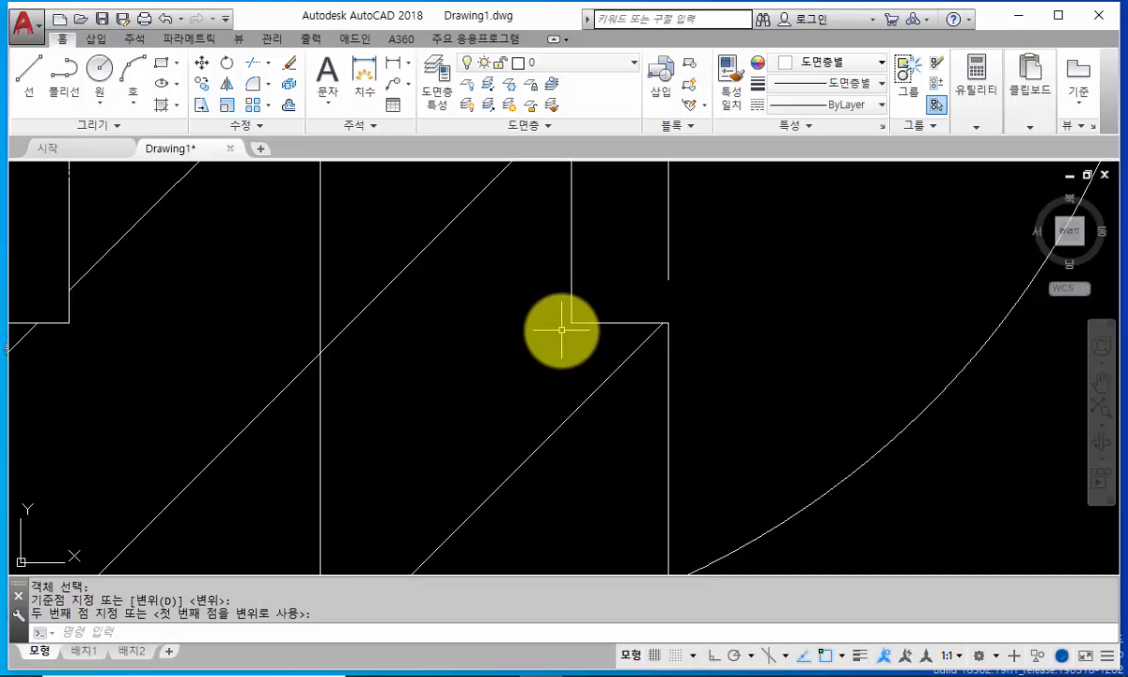
scroll(561, 329, down, 3)
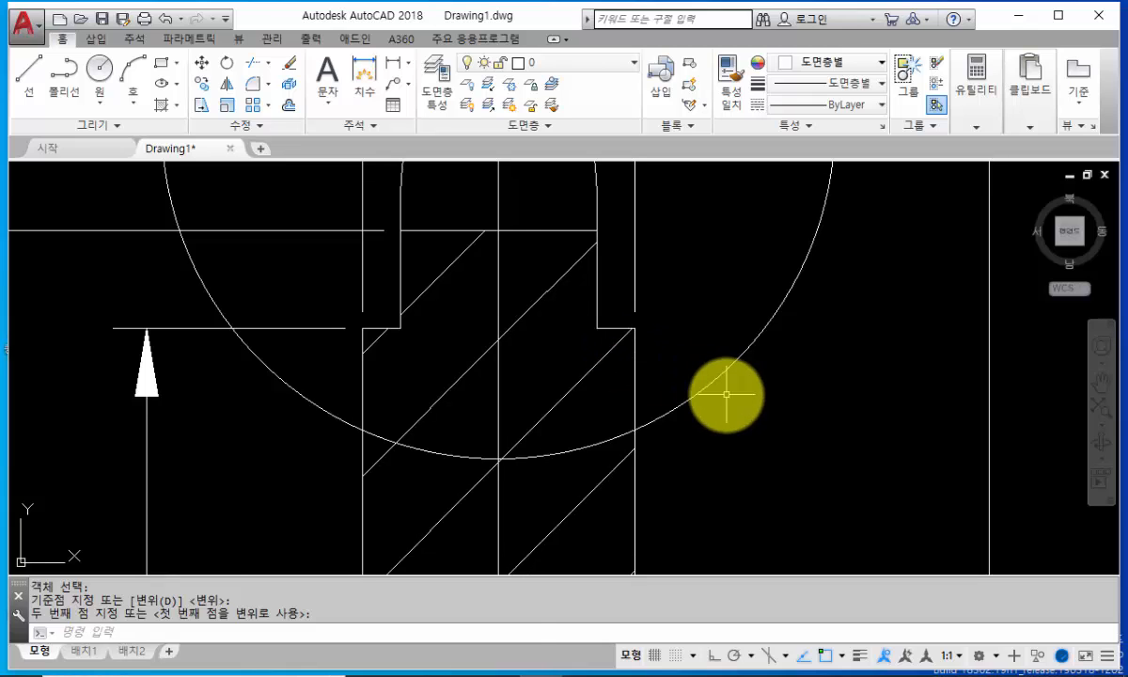
key(Escape)
text(f)
key(Return)
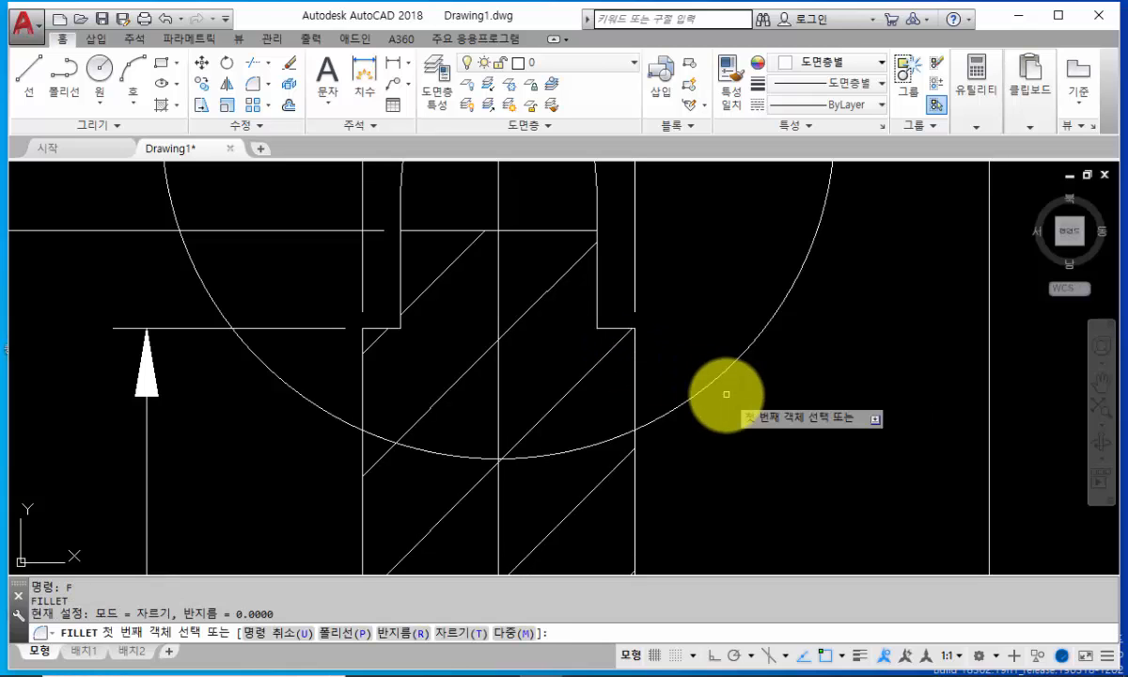
text(r)
key(Return)
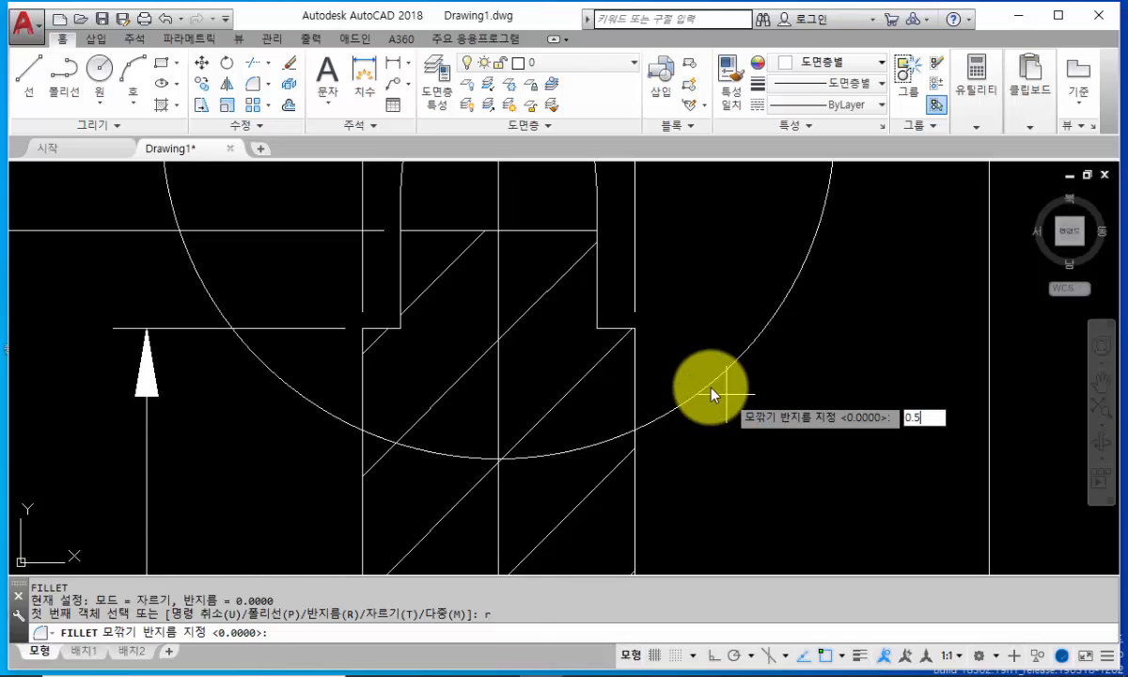
key(Return)
scroll(677, 376, up, 2)
click(550, 280)
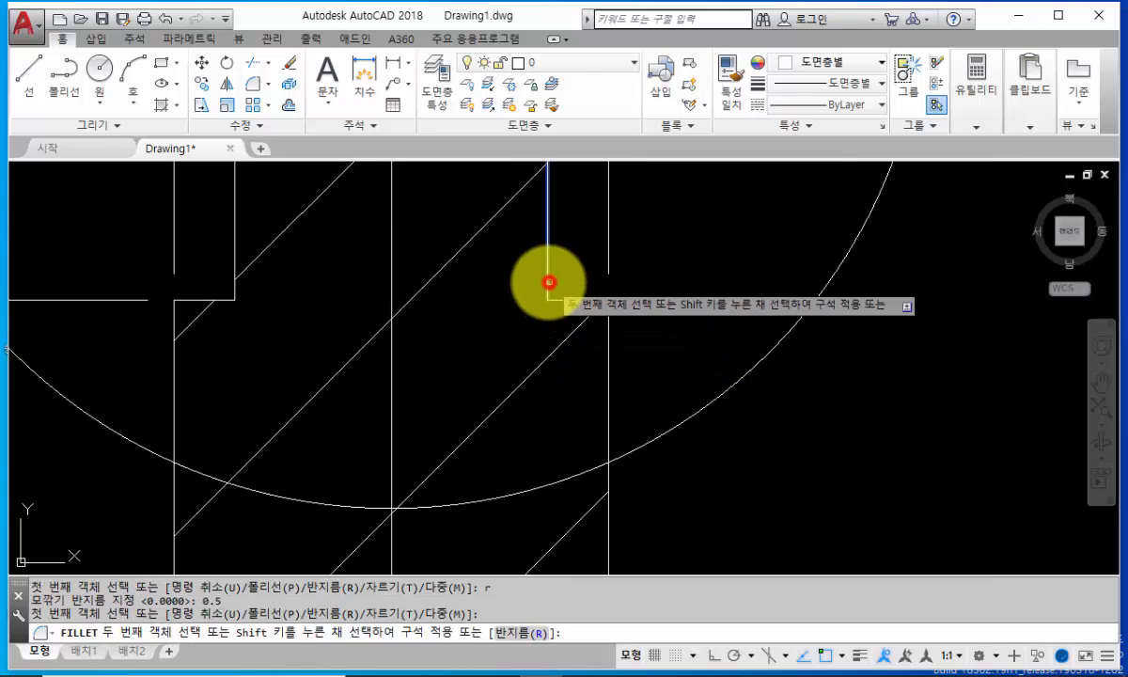
click(559, 305)
Step: Fillet the matching left inner corner at the upper tooth's shoulder with the same 0.5 radius
scroll(543, 320, down, 2)
middle_drag(543, 319, 599, 335)
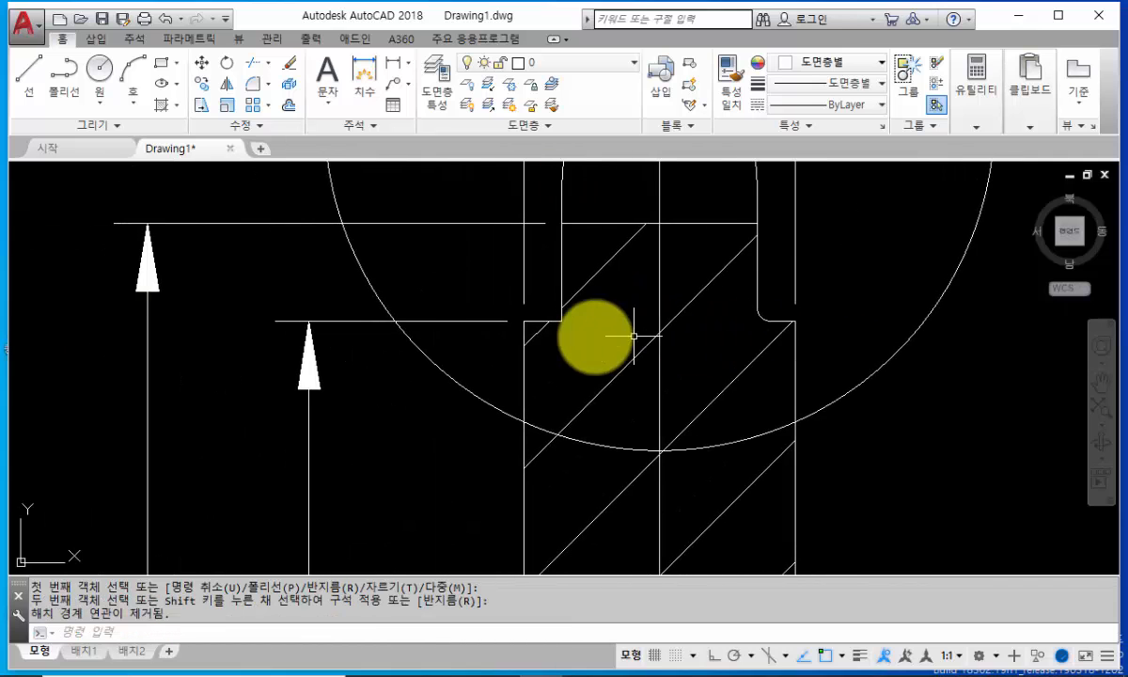
scroll(571, 334, up, 2)
key(Return)
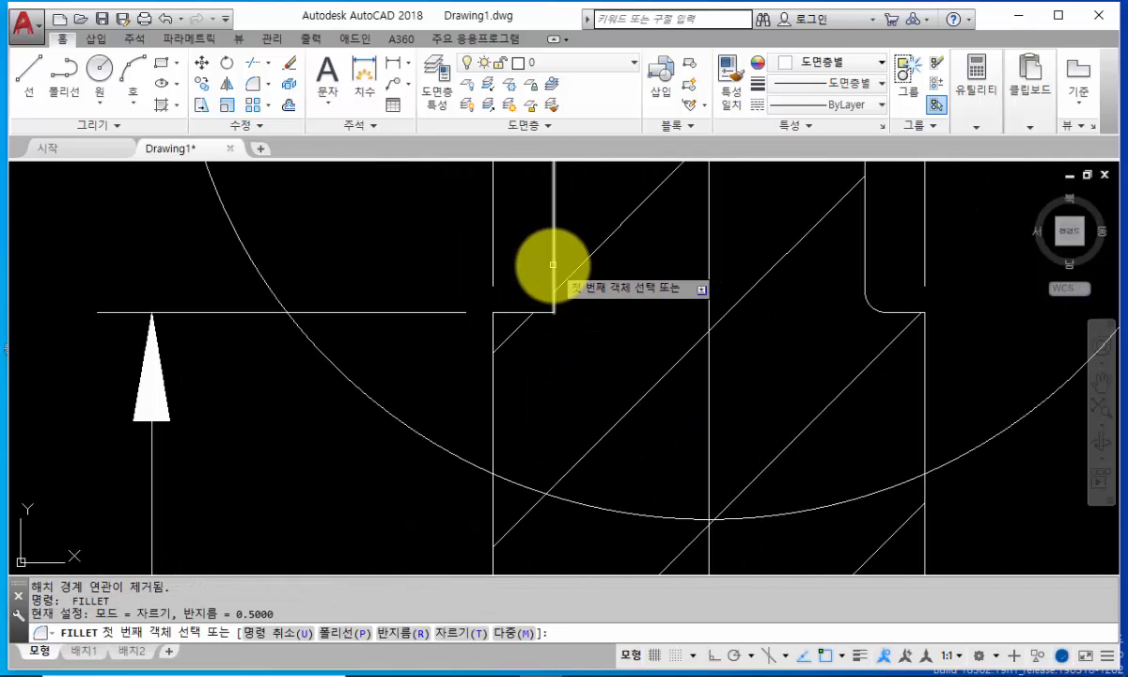
click(553, 268)
click(515, 310)
Step: Fillet the right inner corner between the lower tooth and its shoulder in the section view with radius 0.5
scroll(572, 340, down, 6)
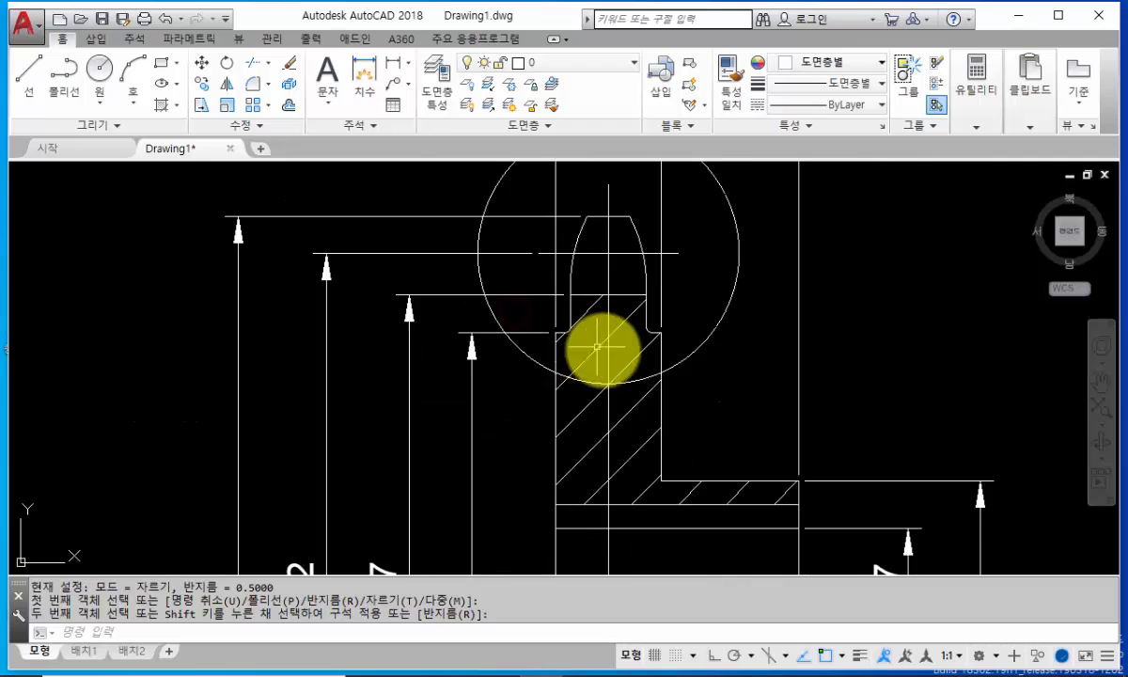
middle_drag(647, 470, 688, 176)
middle_drag(700, 349, 732, 185)
scroll(747, 297, up, 6)
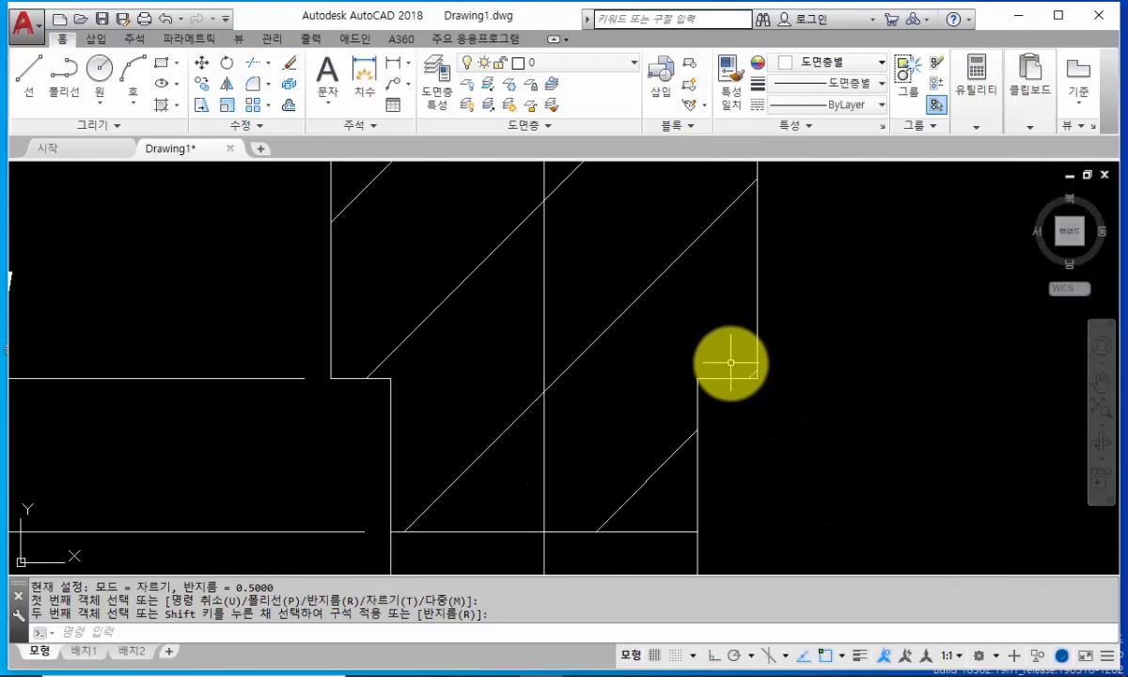
key(Return)
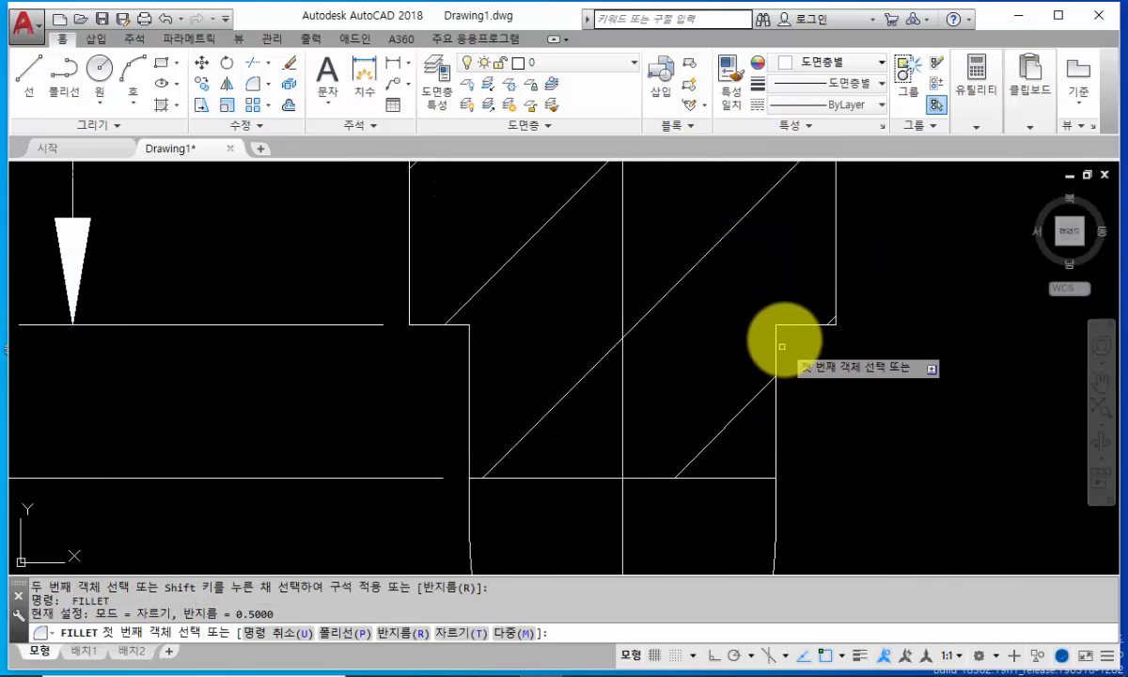
click(794, 325)
click(775, 350)
Step: Fillet the left inner corner at the lower tooth's shoulder in the section view with radius 0.5
key(Return)
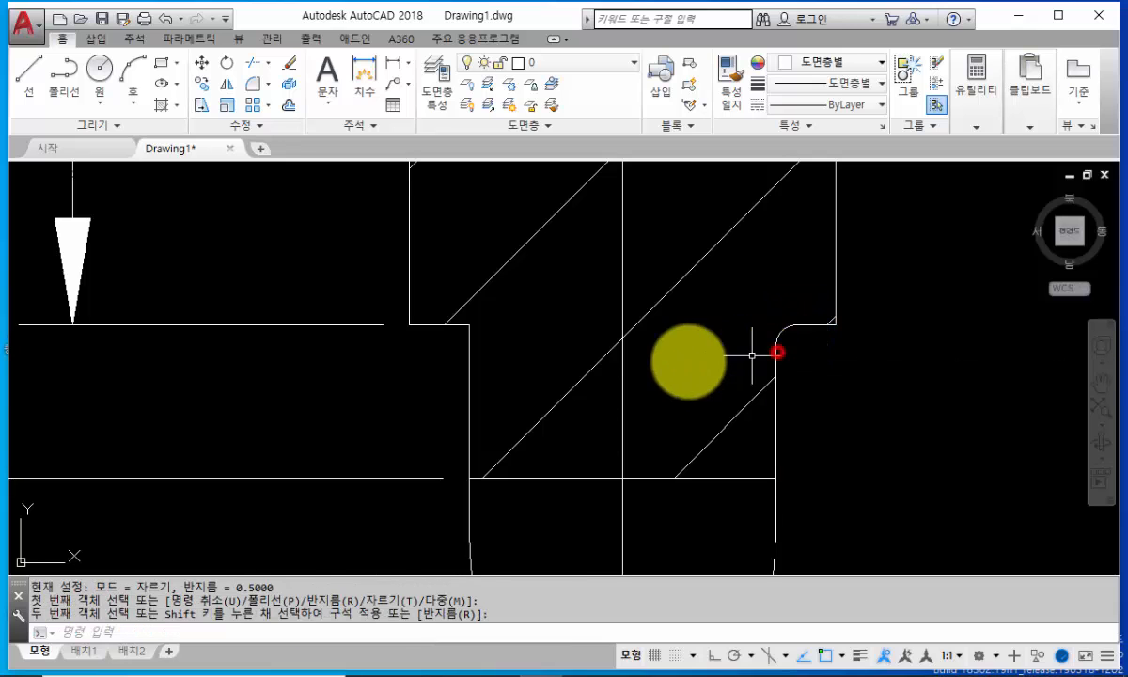
click(457, 327)
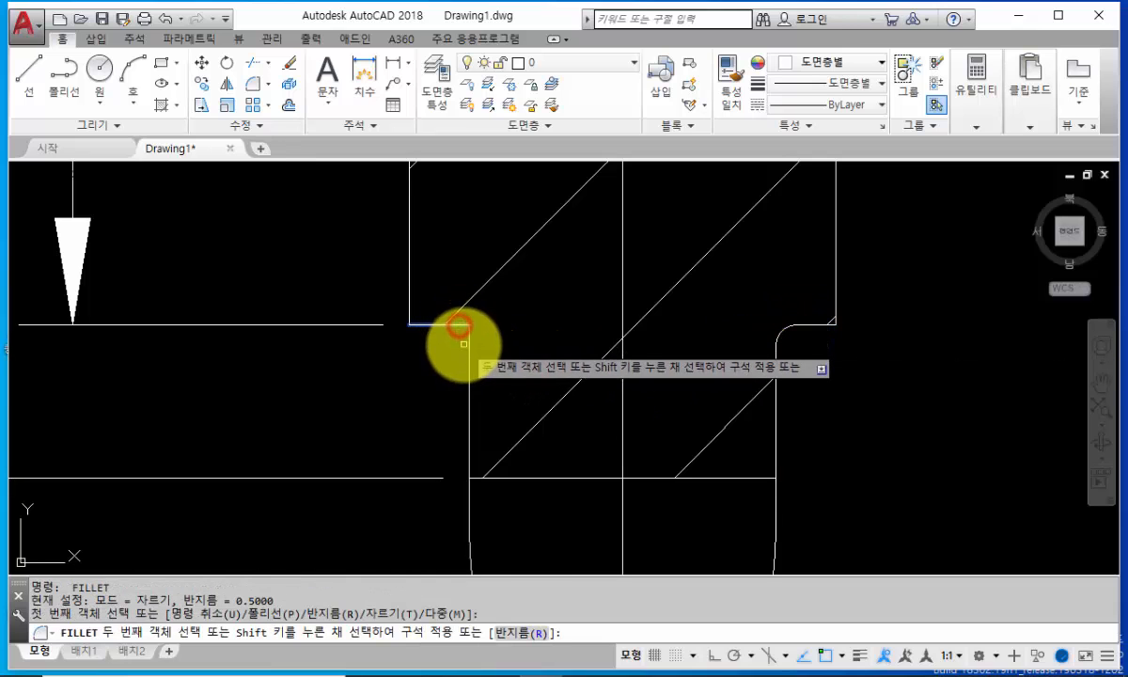
click(469, 351)
key(Return)
scroll(594, 381, down, 5)
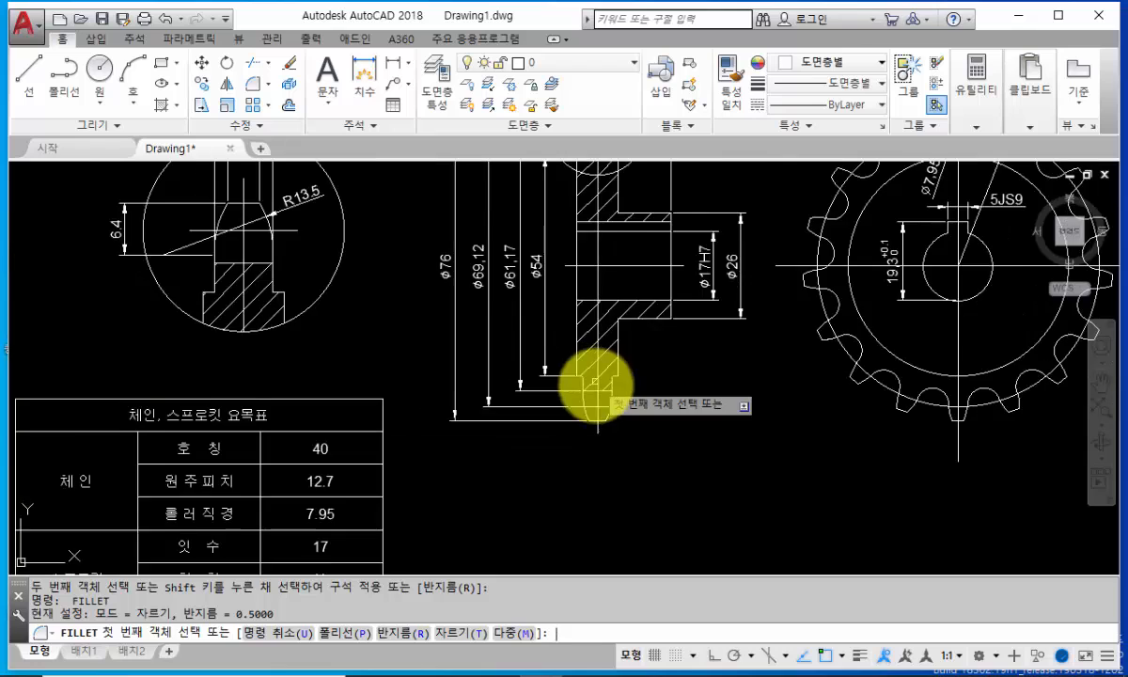
mouse_move(600, 377)
middle_down()
mouse_move(599, 460)
mouse_move(665, 432)
mouse_move(628, 385)
middle_up()
scroll(663, 435, down, 3)
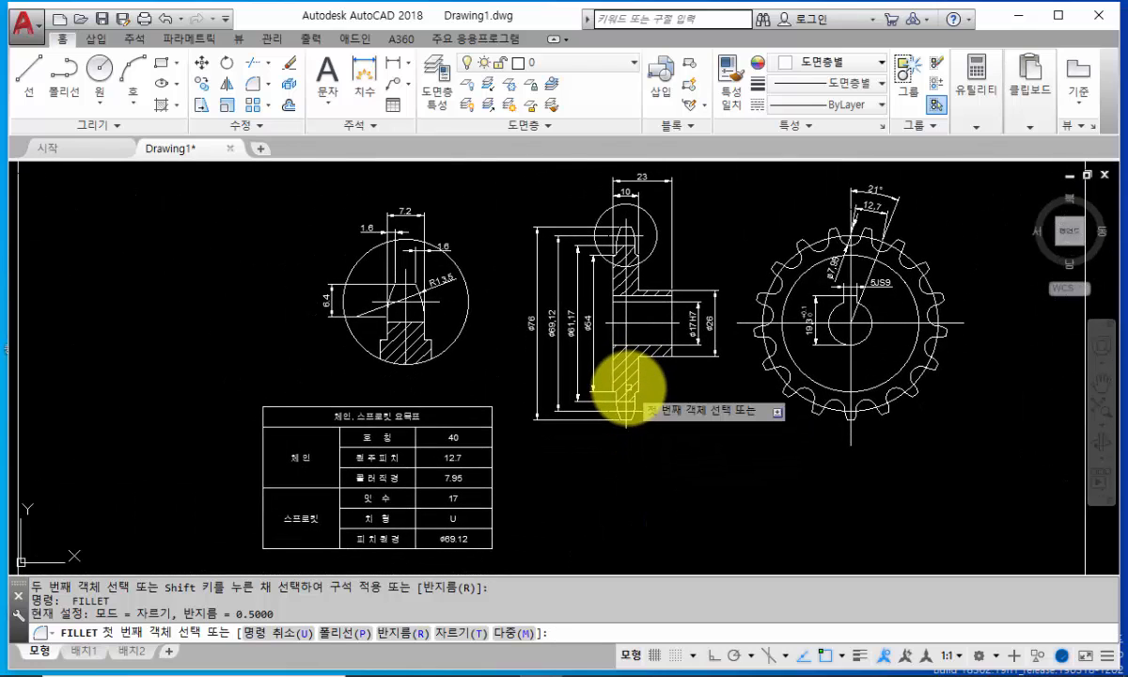